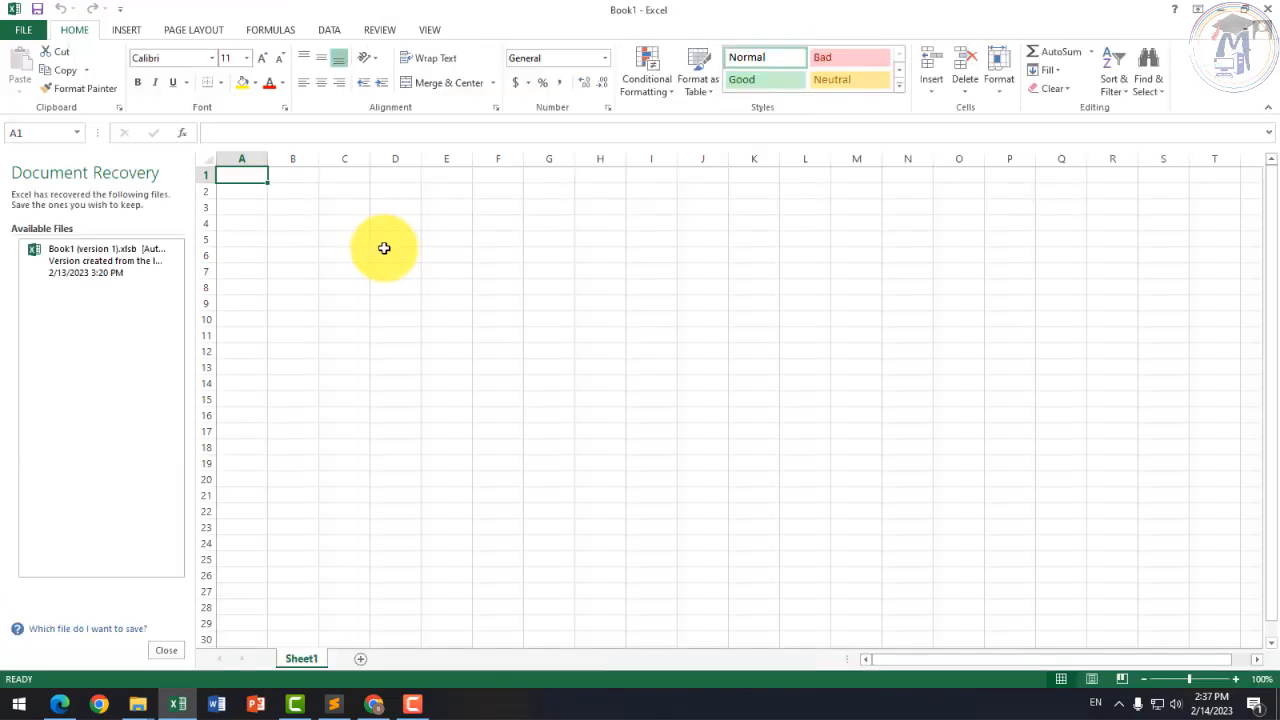
# Step: Discard the recovered files, close the Document Recovery pane, and select cell A2 on Book1
pyautogui.click(170, 650)
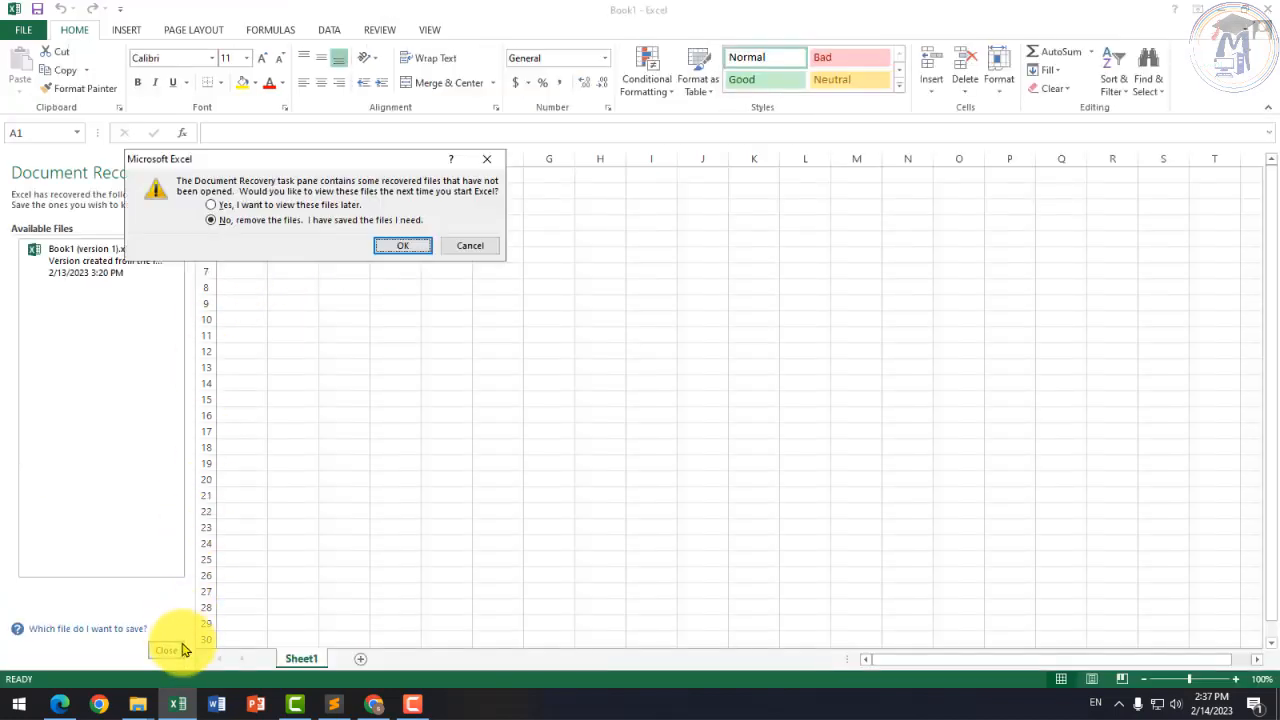
pyautogui.click(405, 246)
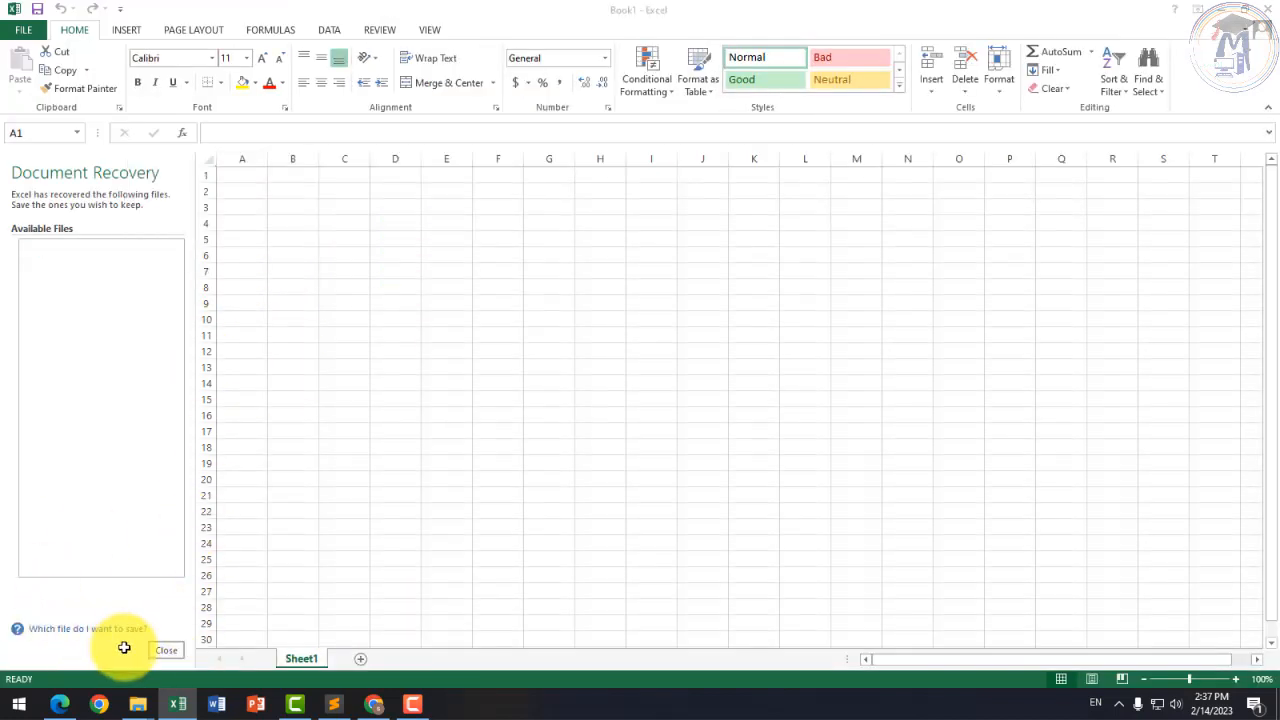
pyautogui.click(152, 650)
pyautogui.click(150, 417)
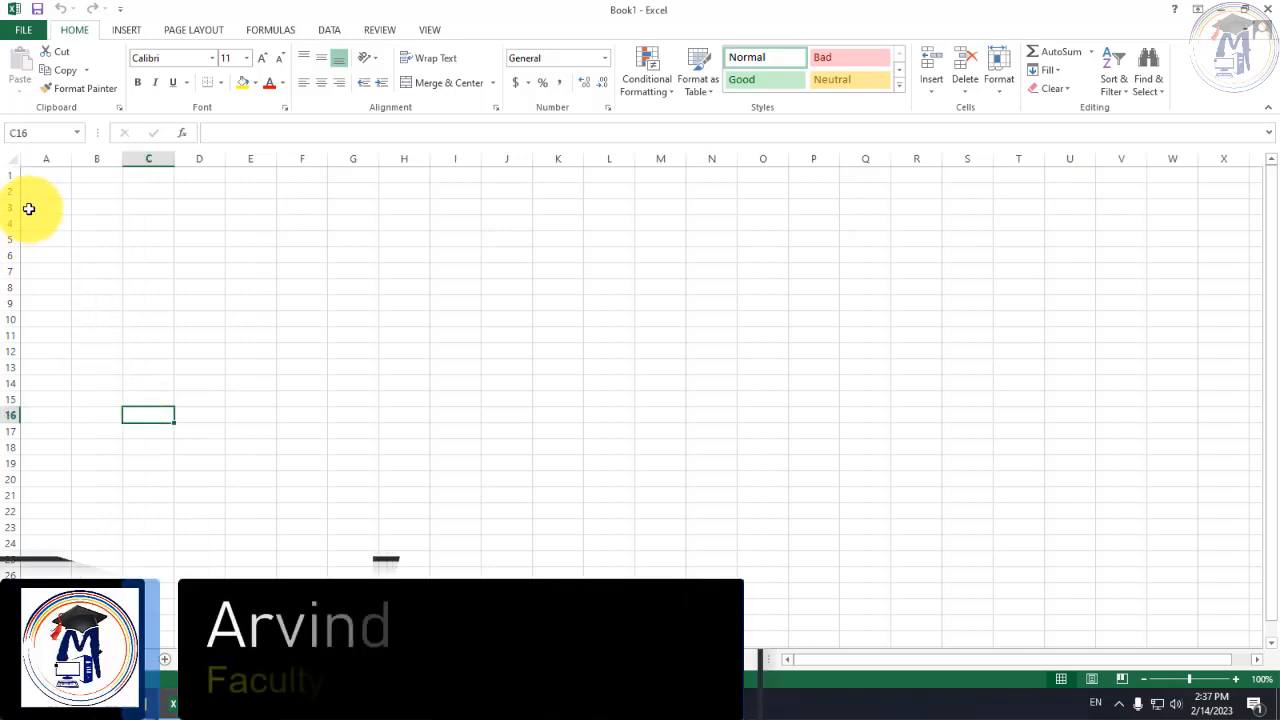
pyautogui.keyDown('ctrl'); pyautogui.scroll(5, 106, 229); pyautogui.keyUp('ctrl')
pyautogui.click(107, 232)
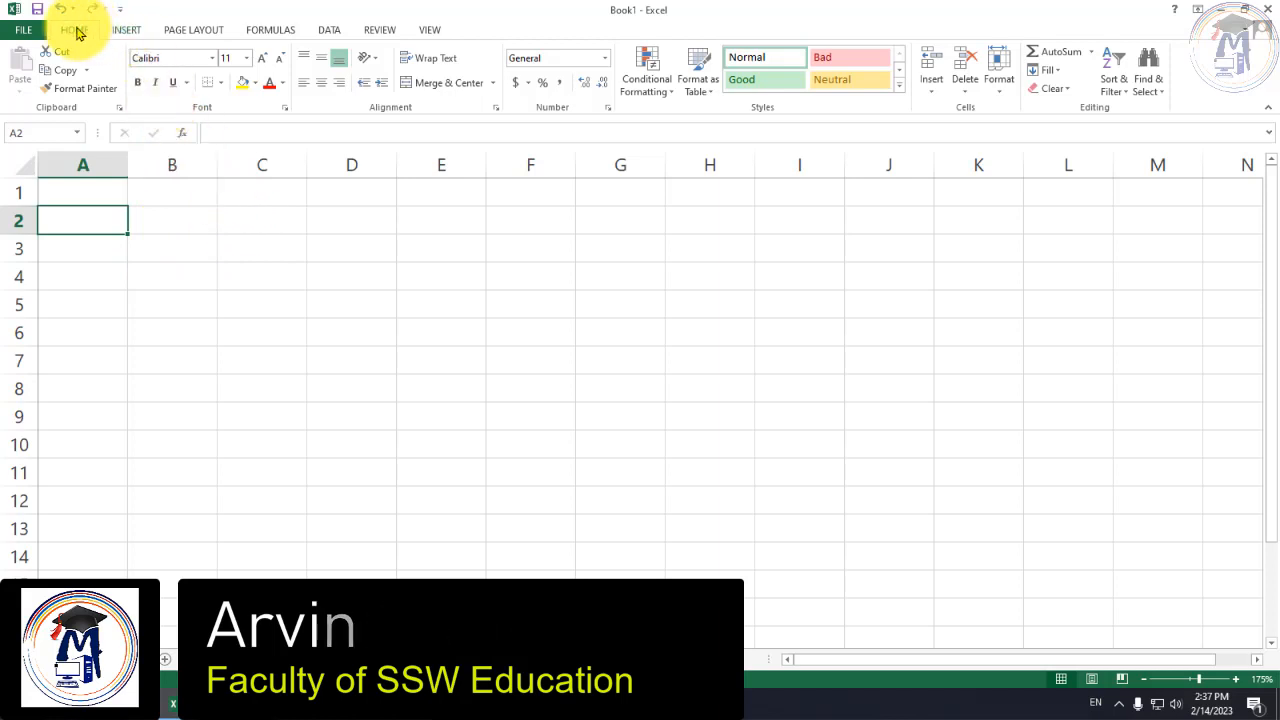
pyautogui.scroll(-1, 80, 29)
pyautogui.scroll(1, 80, 29)
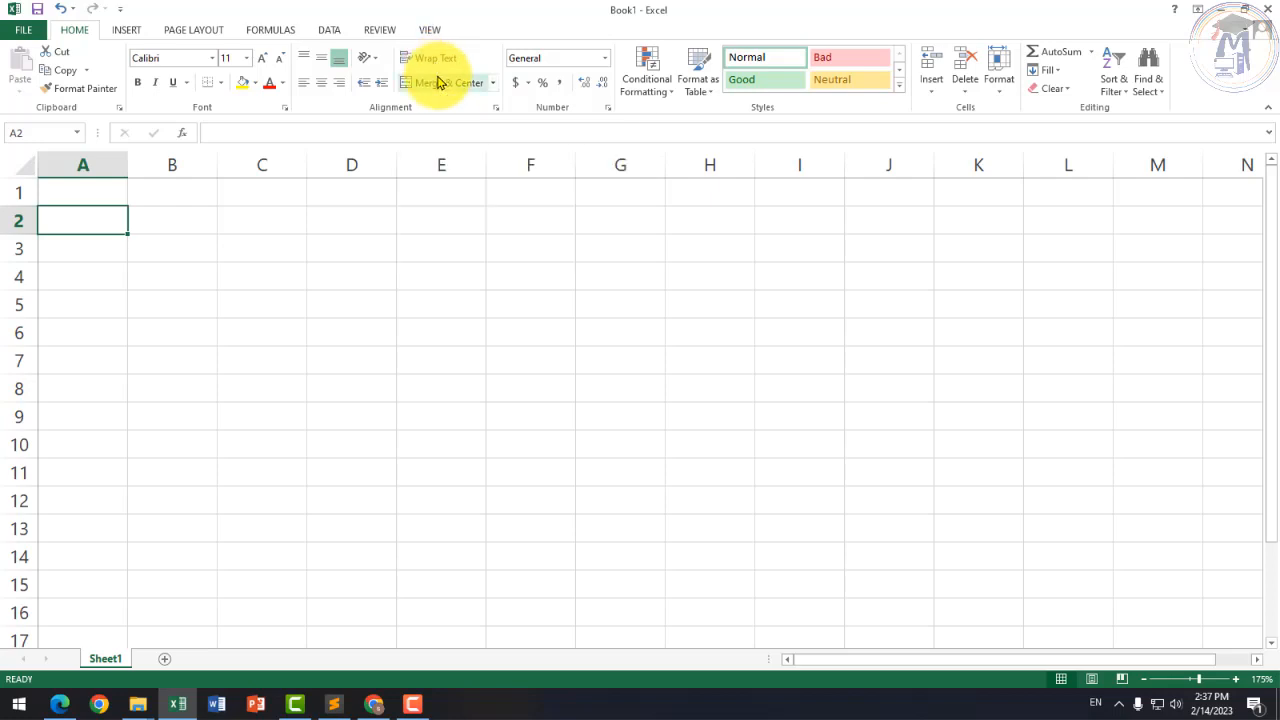
pyautogui.click(655, 95)
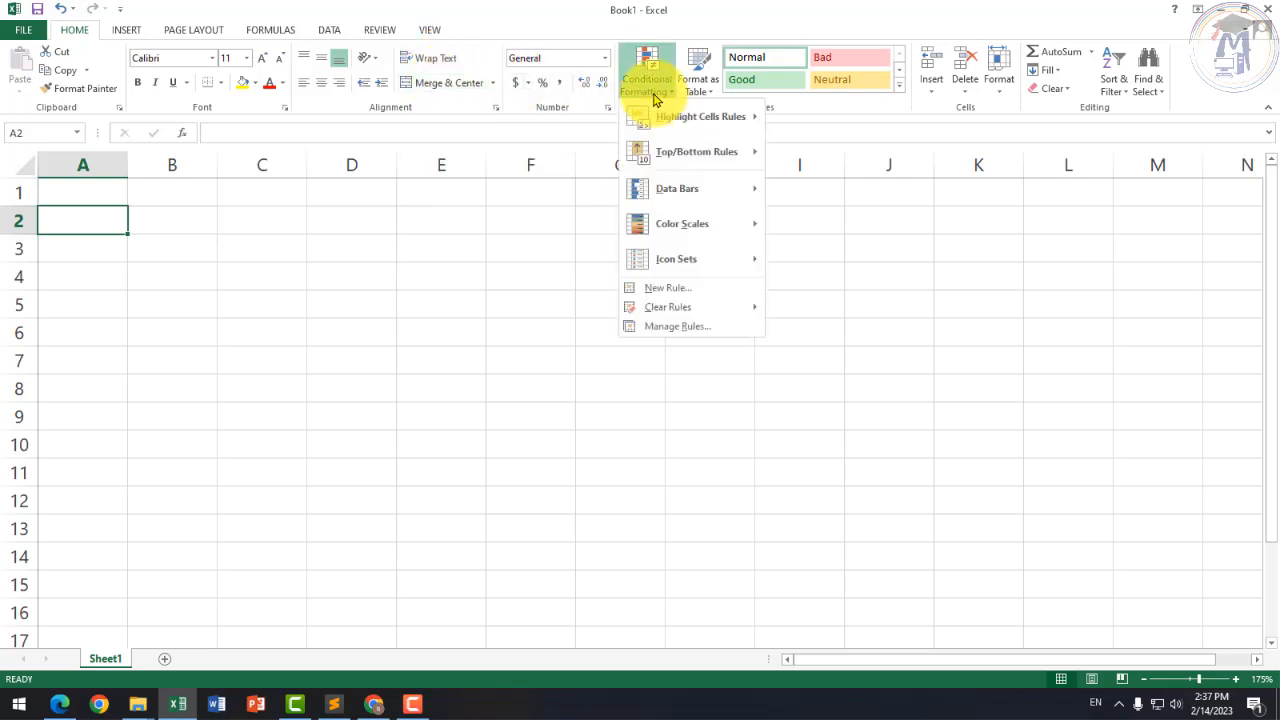
pyautogui.click(719, 91)
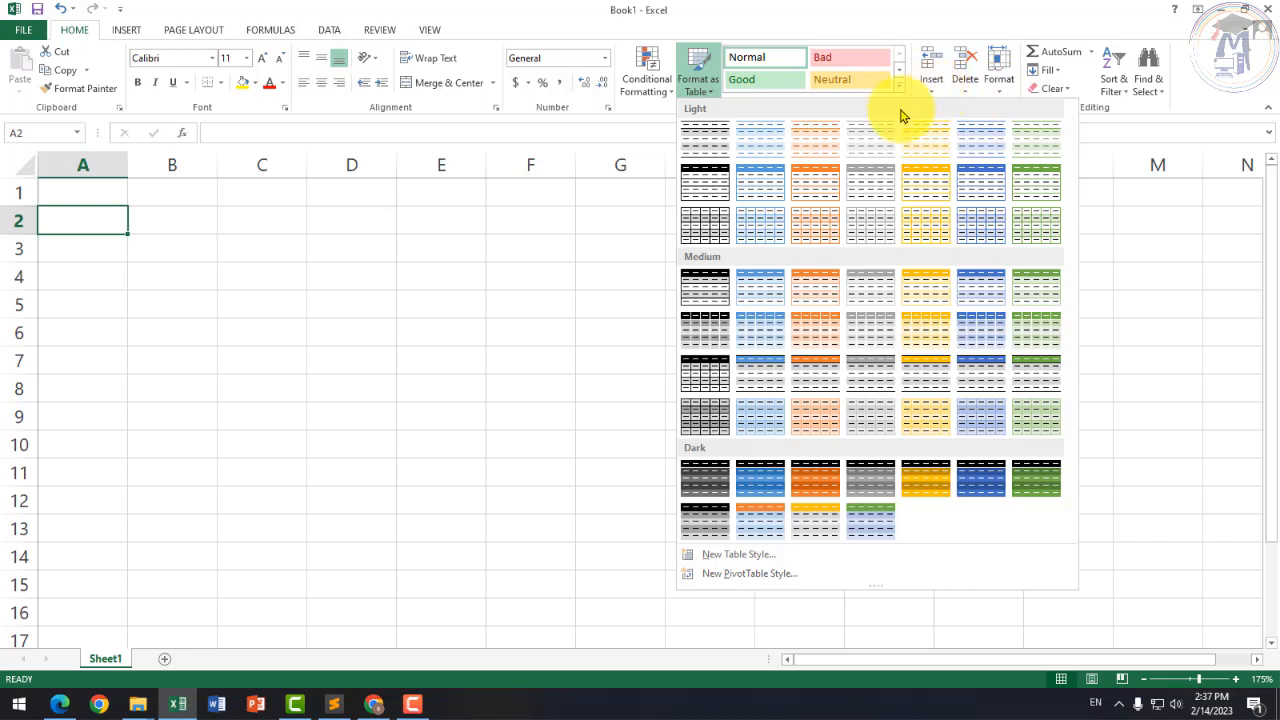
pyautogui.click(503, 326)
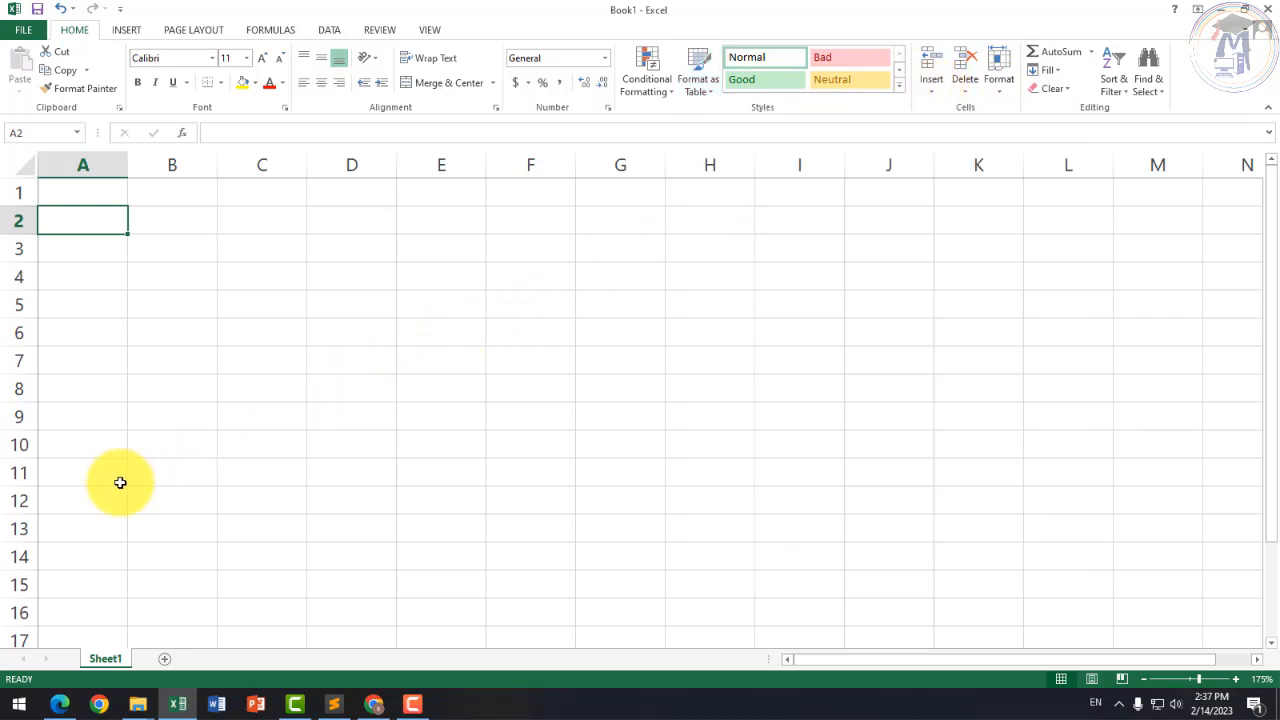
pyautogui.click(361, 163)
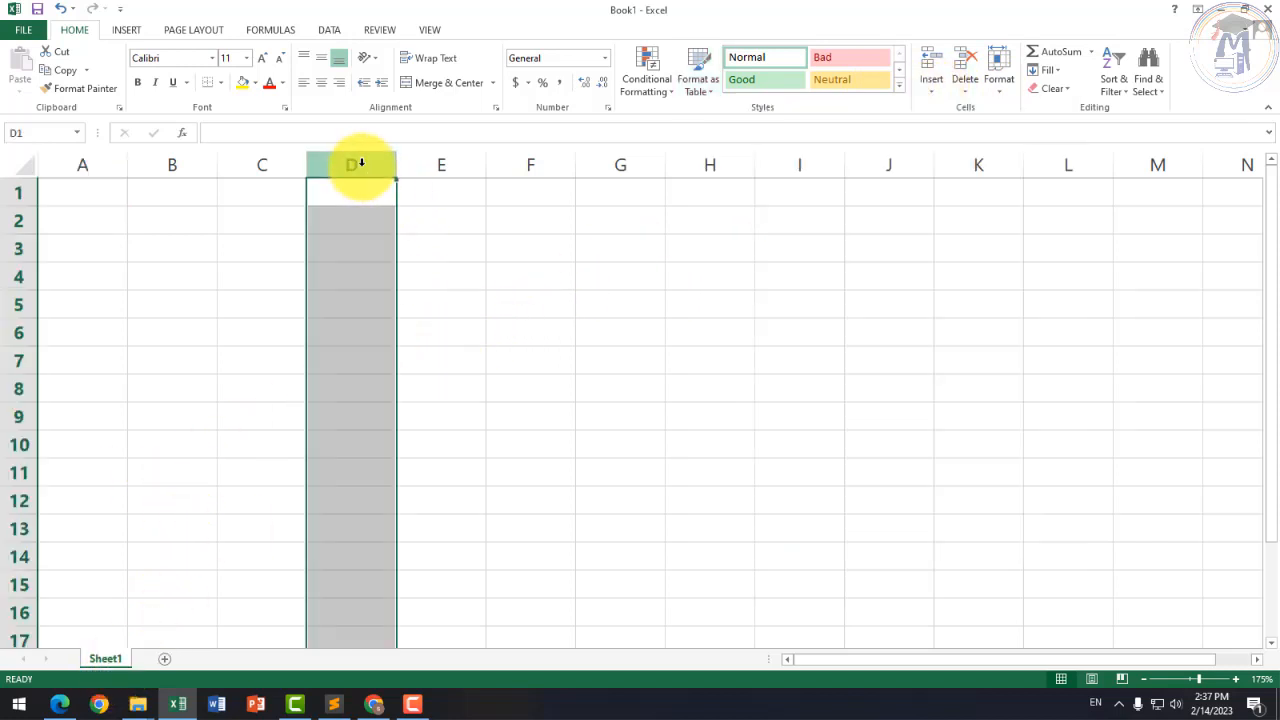
pyautogui.rightClick(361, 163)
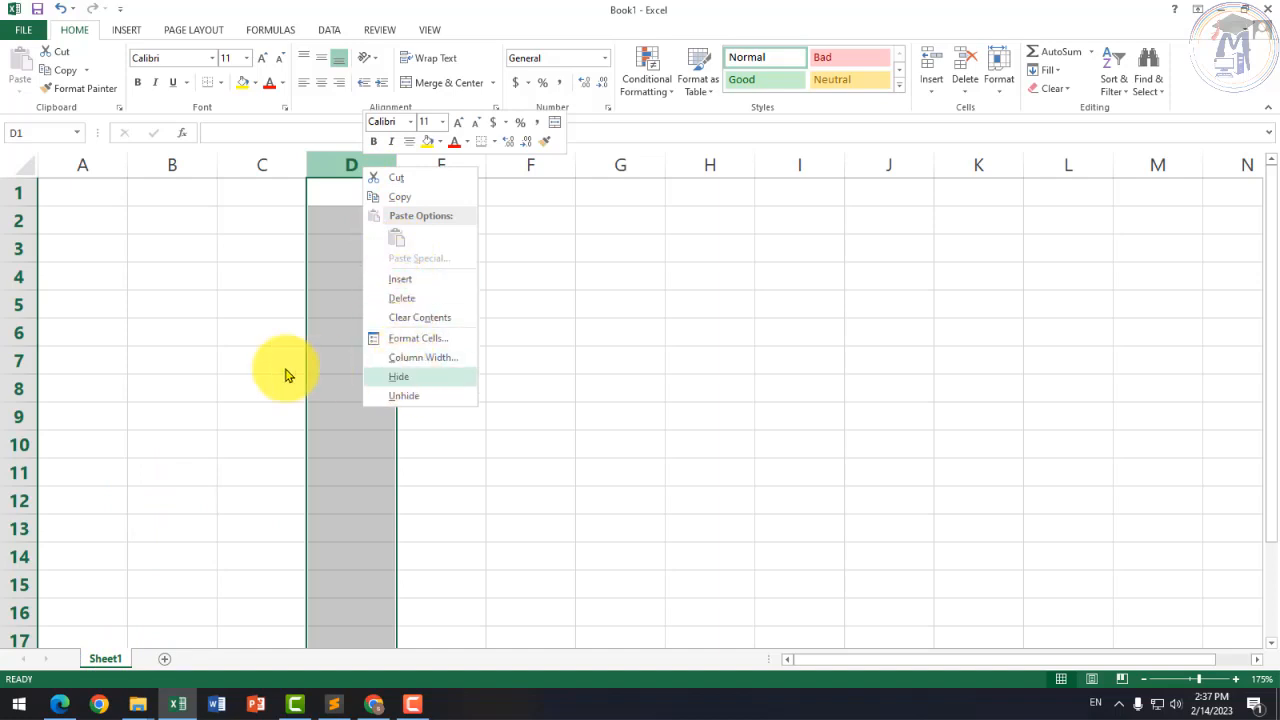
pyautogui.press('Escape')
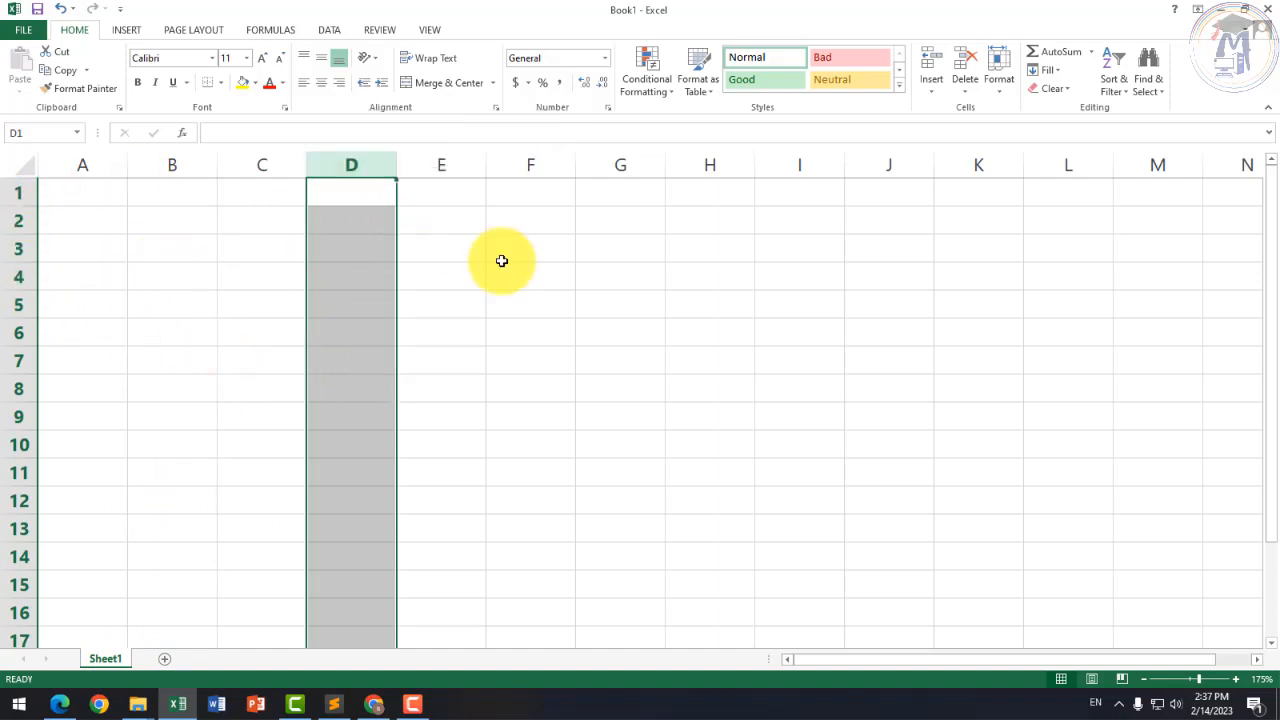
pyautogui.click(585, 528)
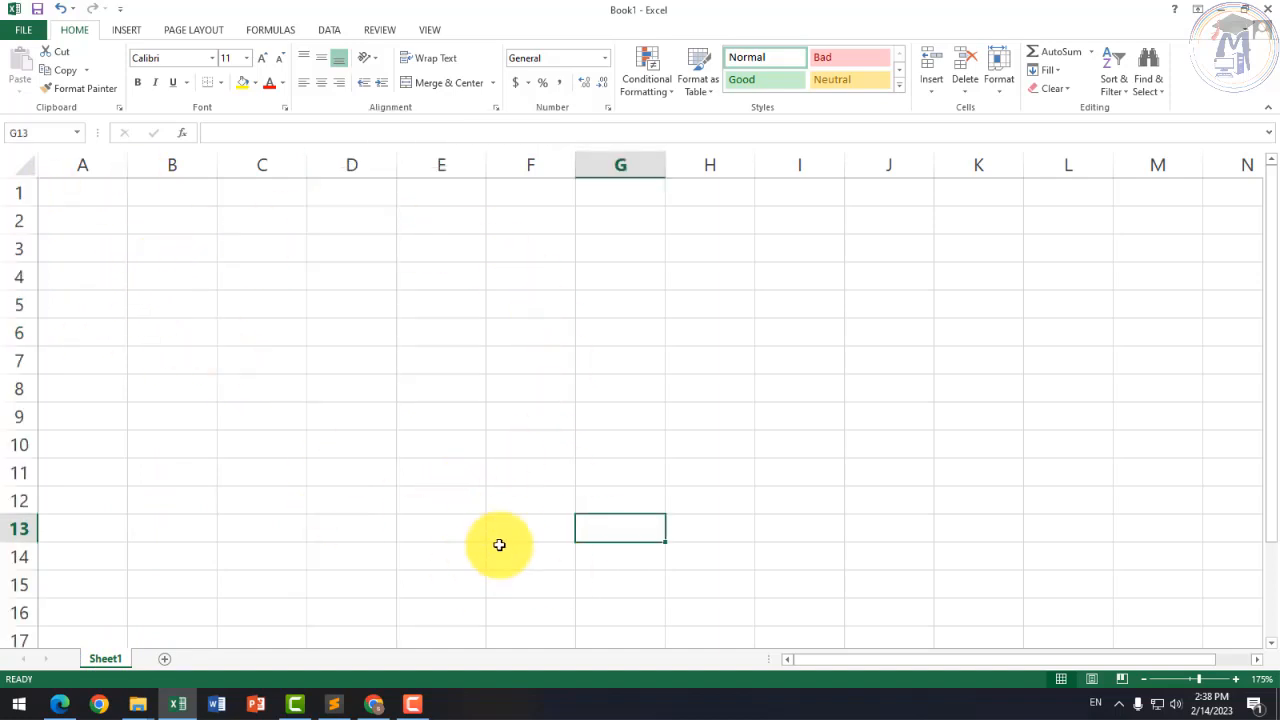
pyautogui.click(523, 468)
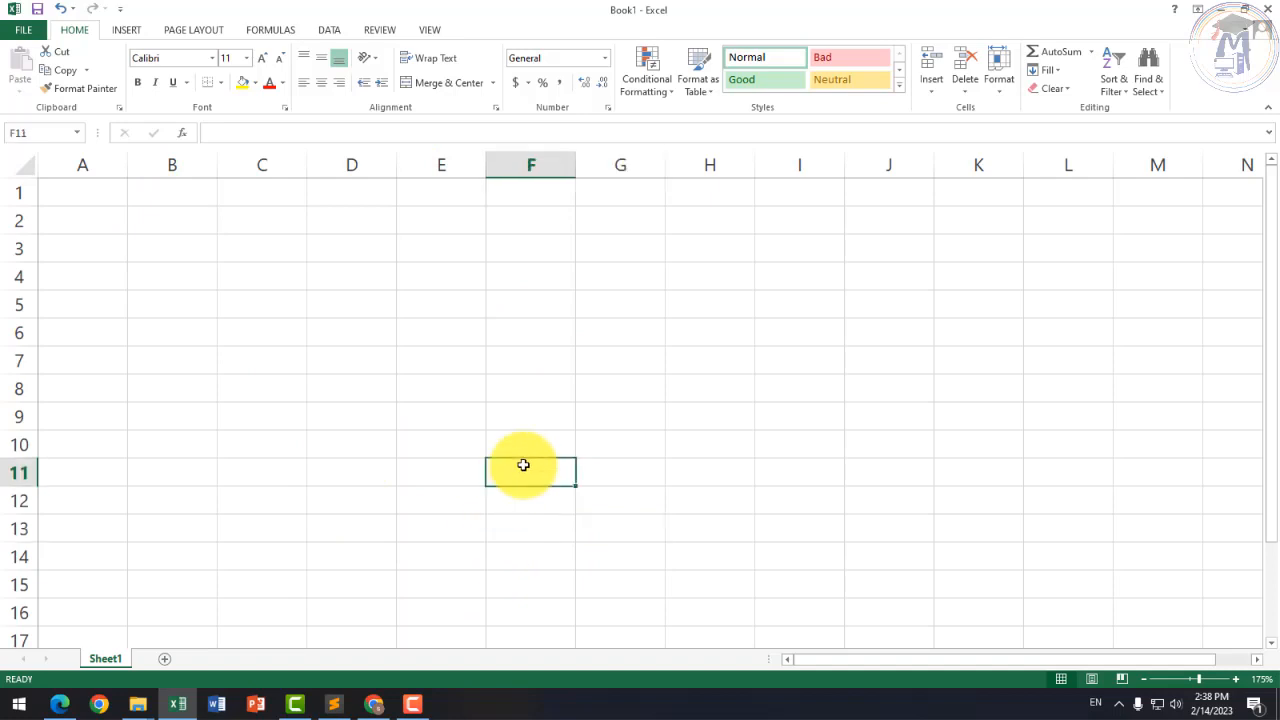
pyautogui.click(1114, 86)
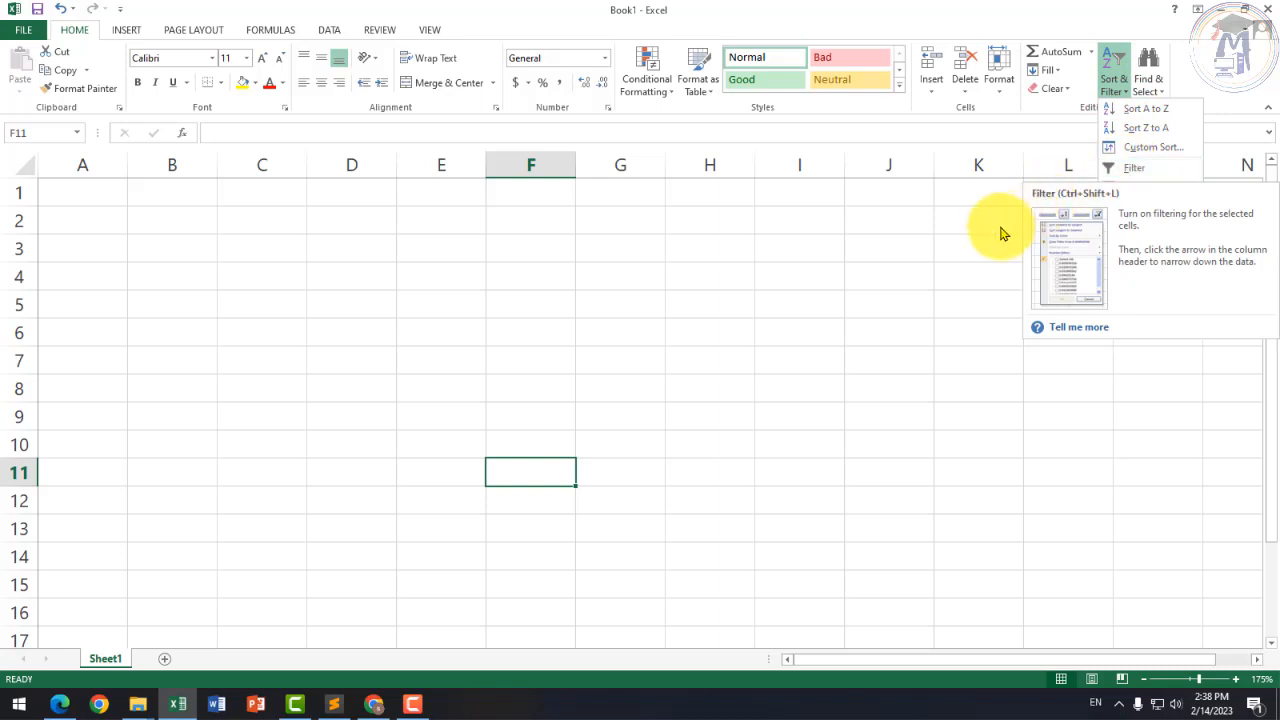
pyautogui.click(1054, 153)
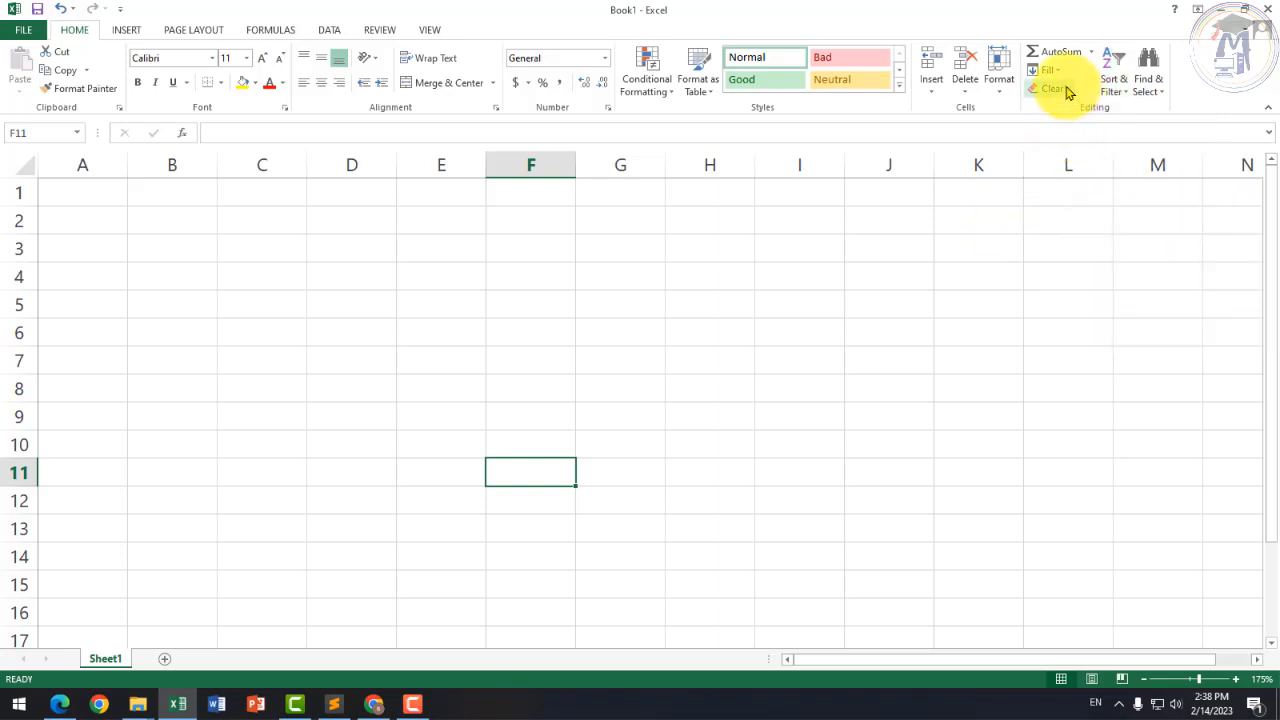
pyautogui.click(1091, 52)
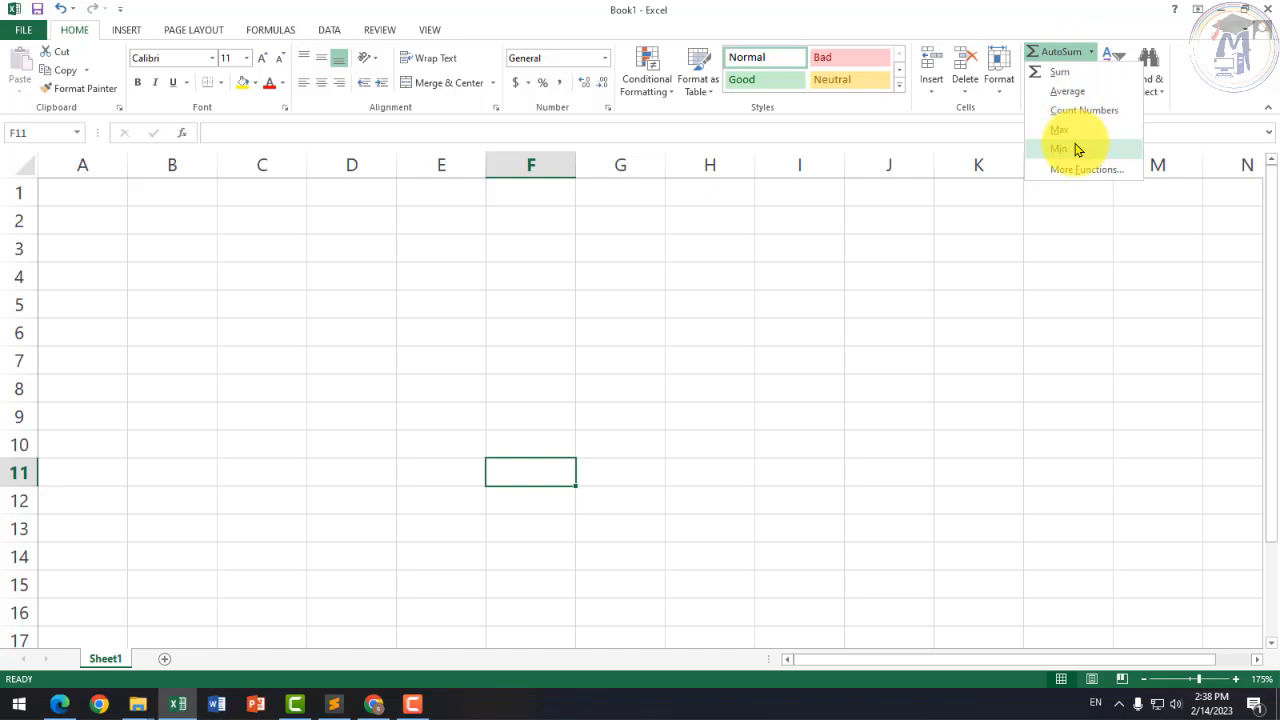
pyautogui.click(999, 188)
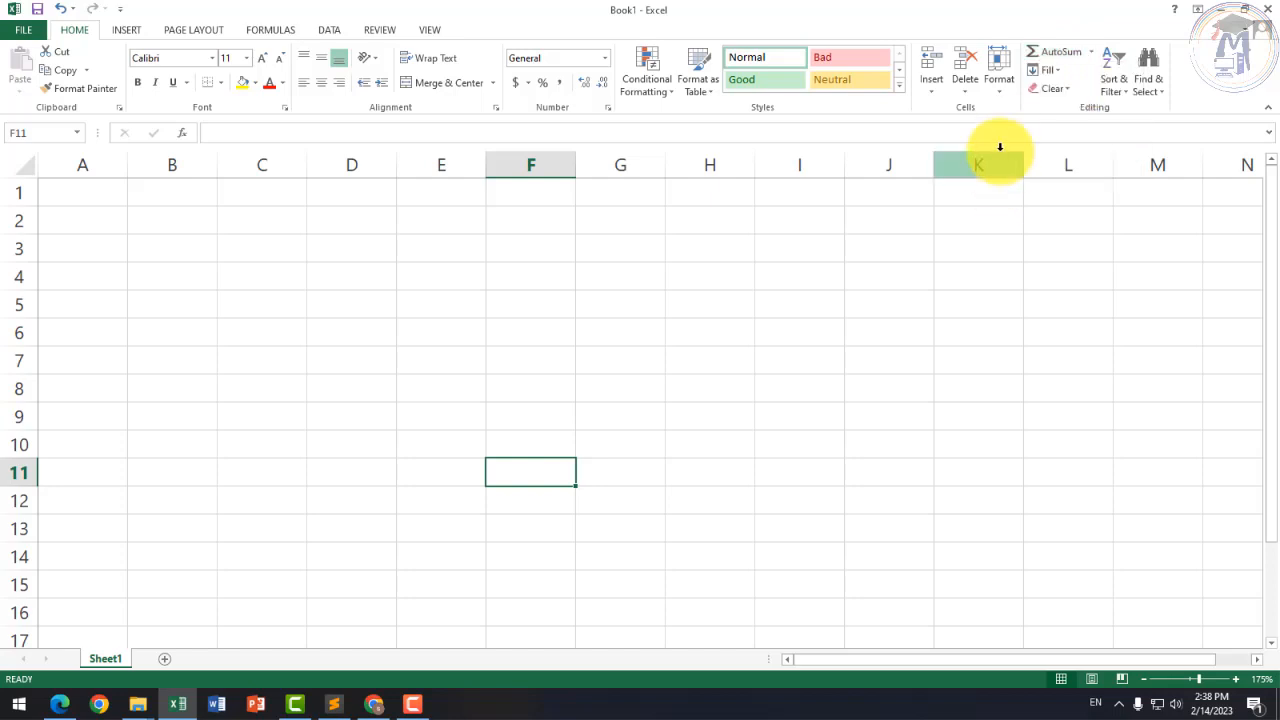
pyautogui.click(1050, 70)
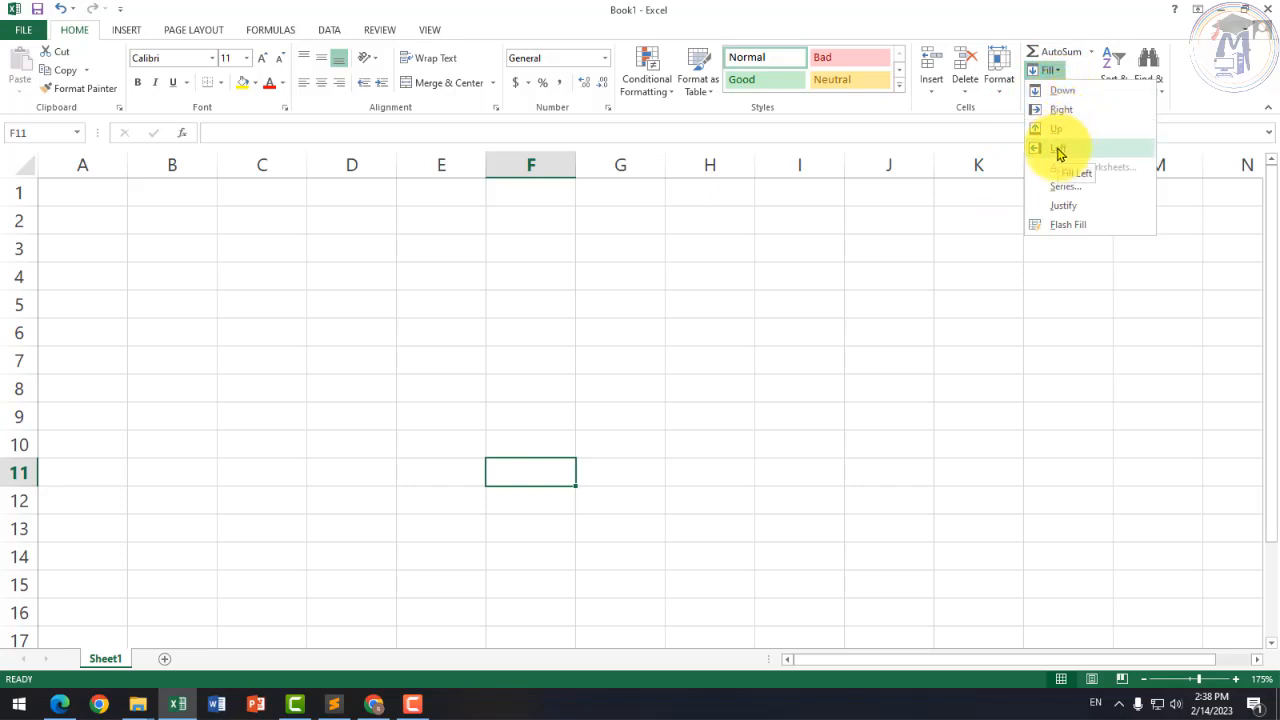
pyautogui.click(778, 362)
pyautogui.click(364, 392)
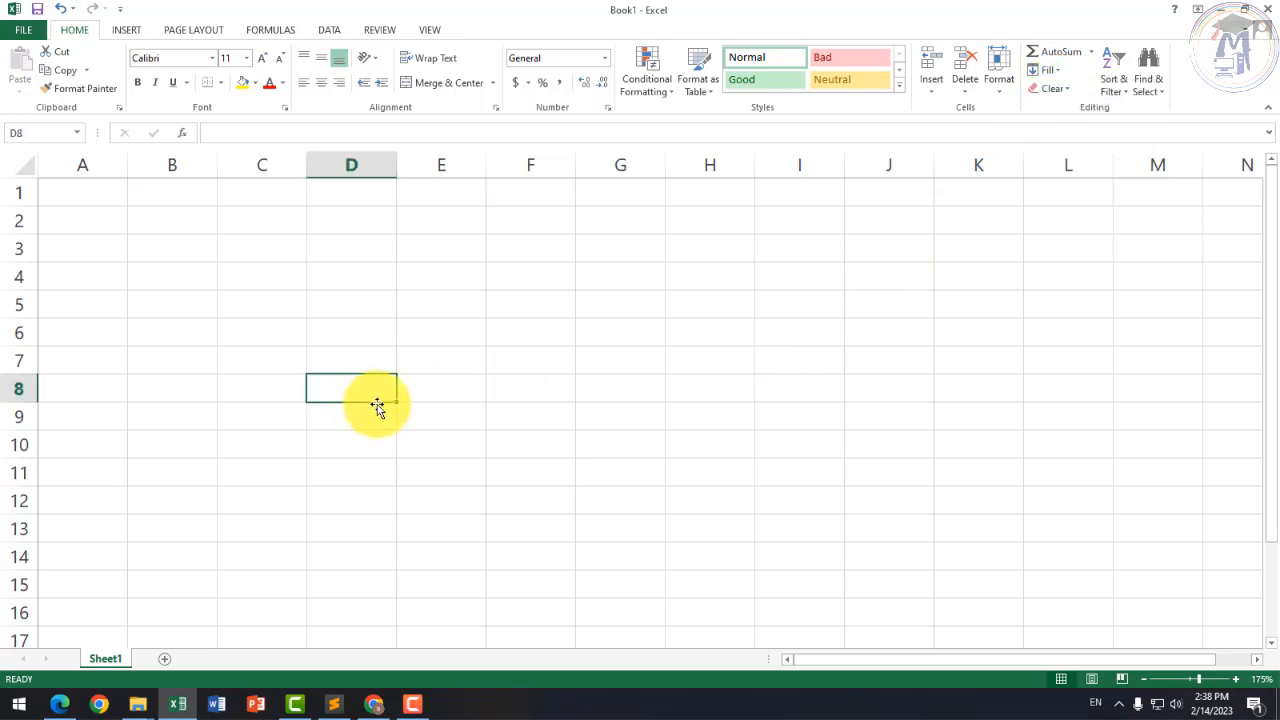
# Step: Enter 2 in D8 and fill it down through D16
pyautogui.write('2')
pyautogui.click(489, 451)
pyautogui.moveTo(337, 391); pyautogui.dragTo(381, 615)
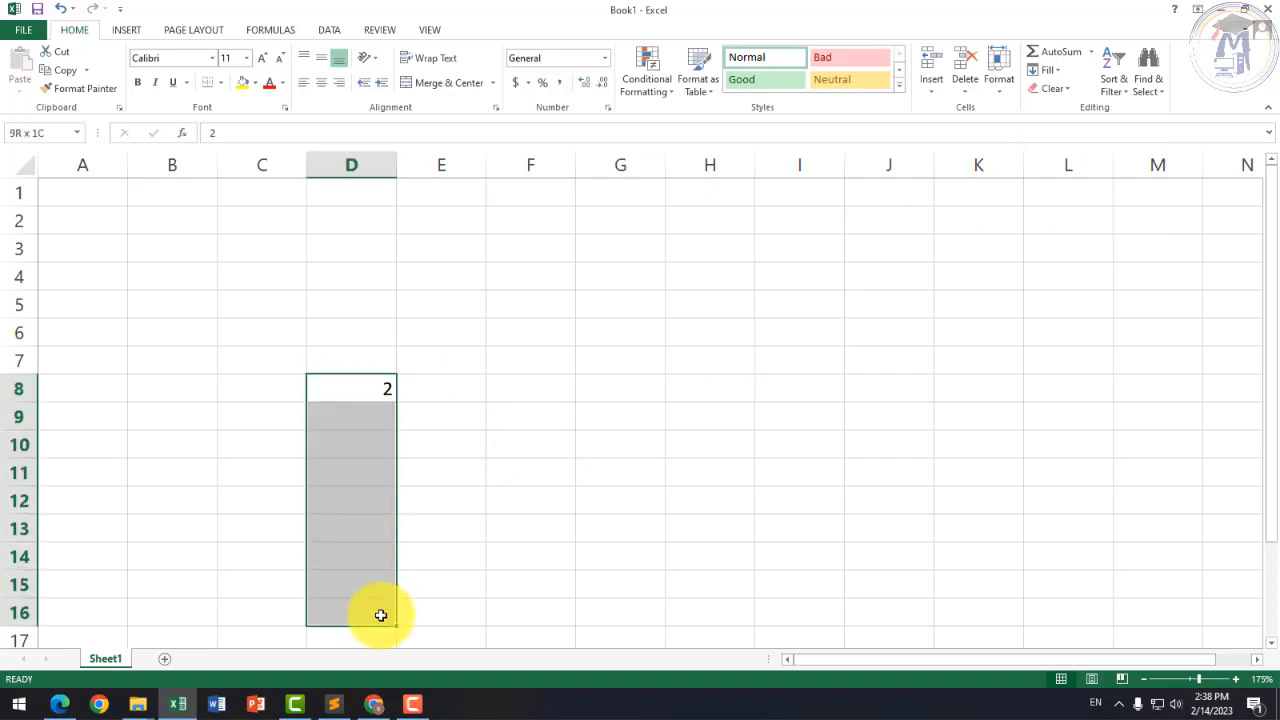
pyautogui.click(1061, 74)
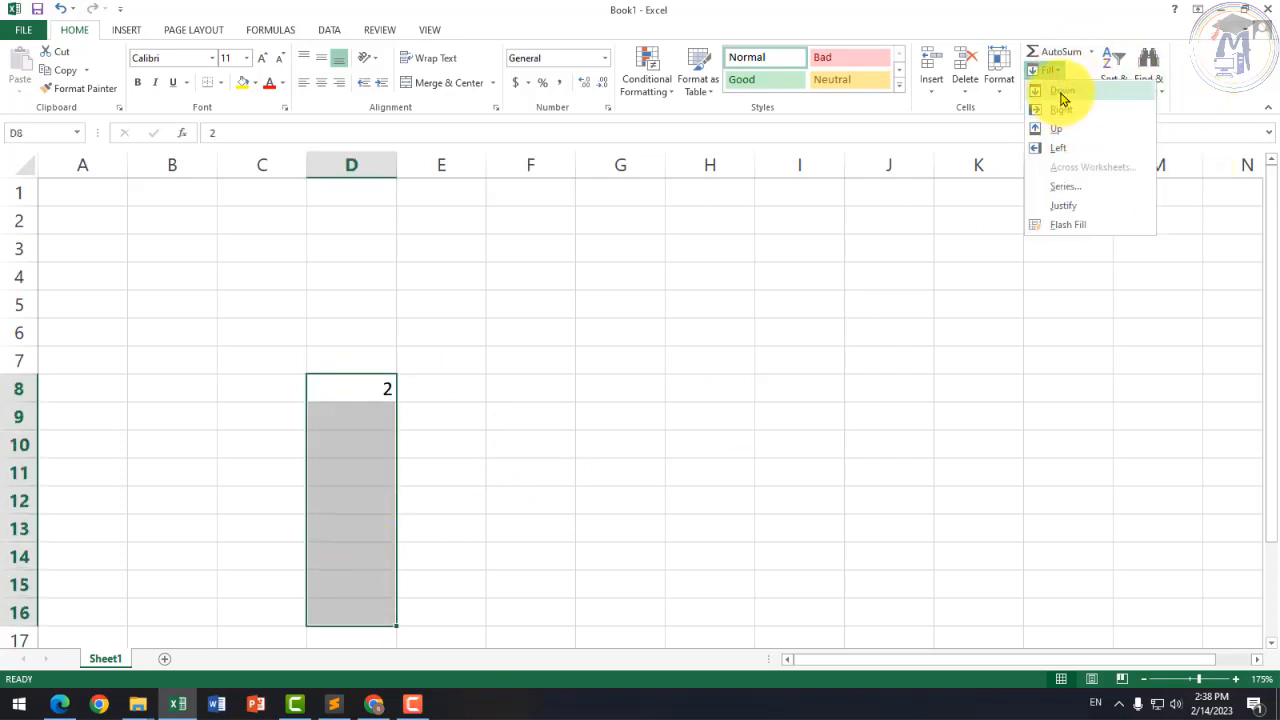
pyautogui.click(1062, 98)
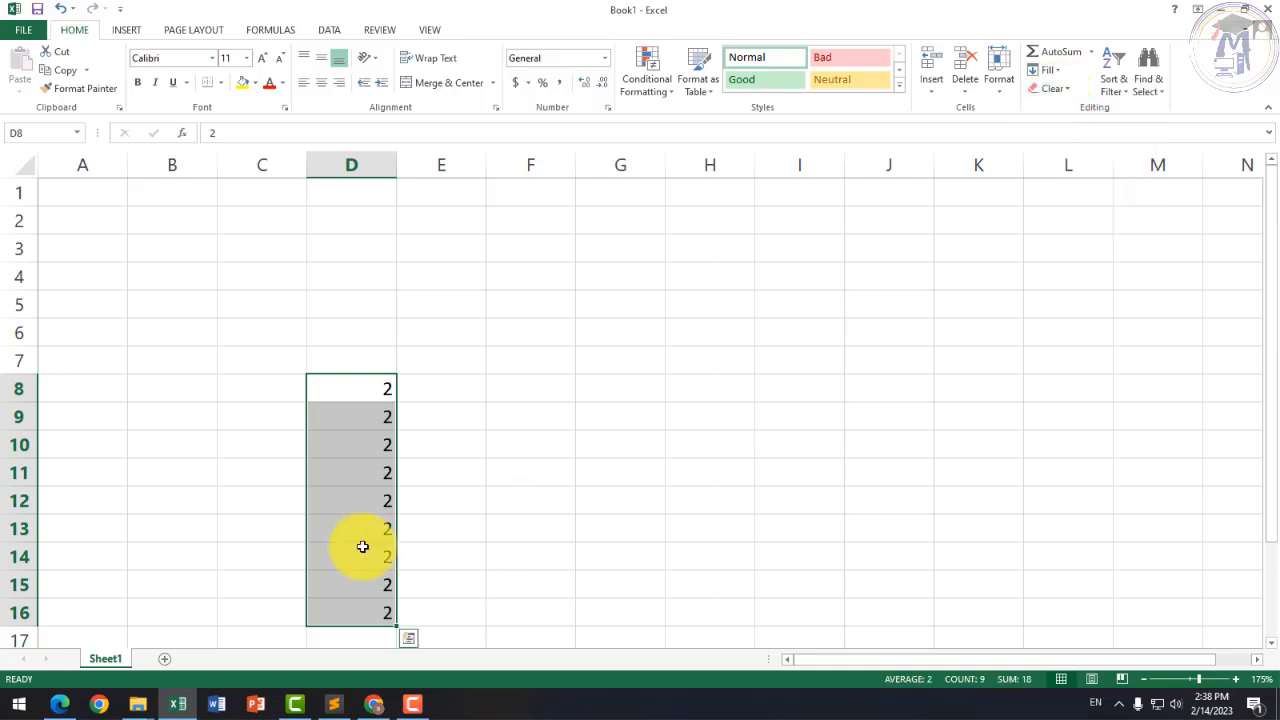
pyautogui.click(420, 528)
# Step: Fill the 2 across row 8, right to J8 and left to A8
pyautogui.moveTo(372, 376); pyautogui.dragTo(915, 388)
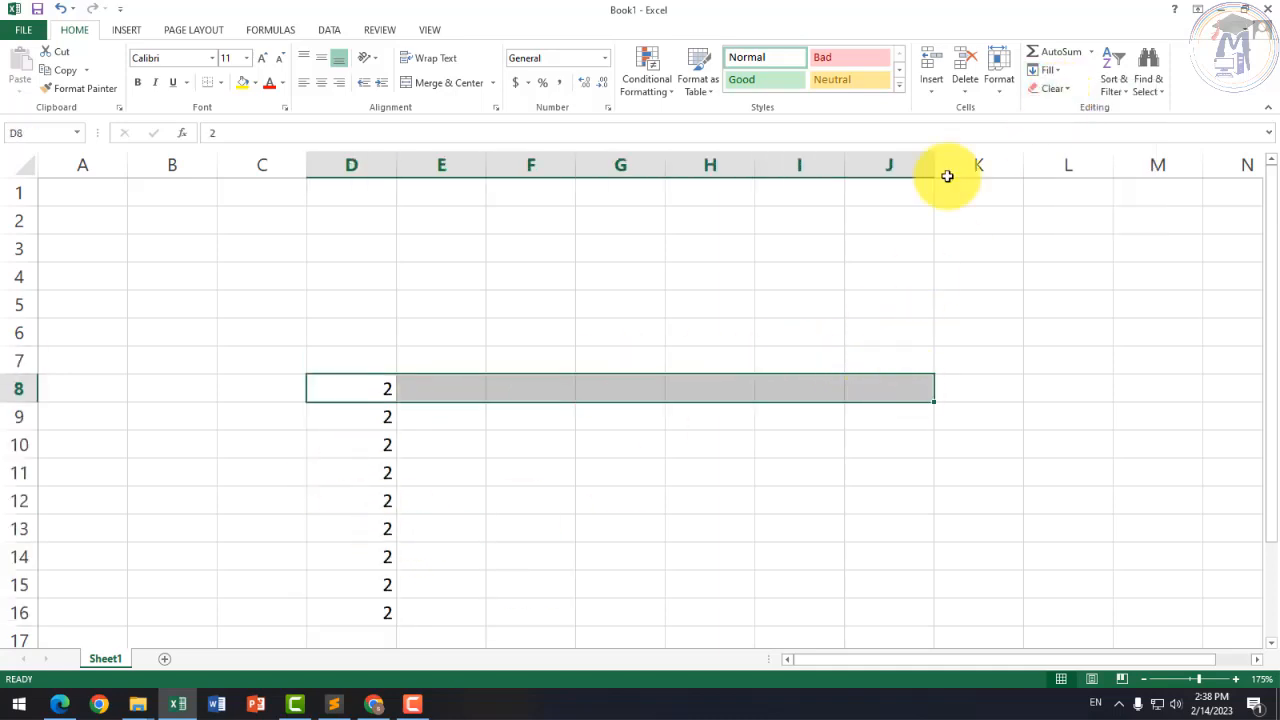
pyautogui.click(1062, 70)
pyautogui.click(1060, 110)
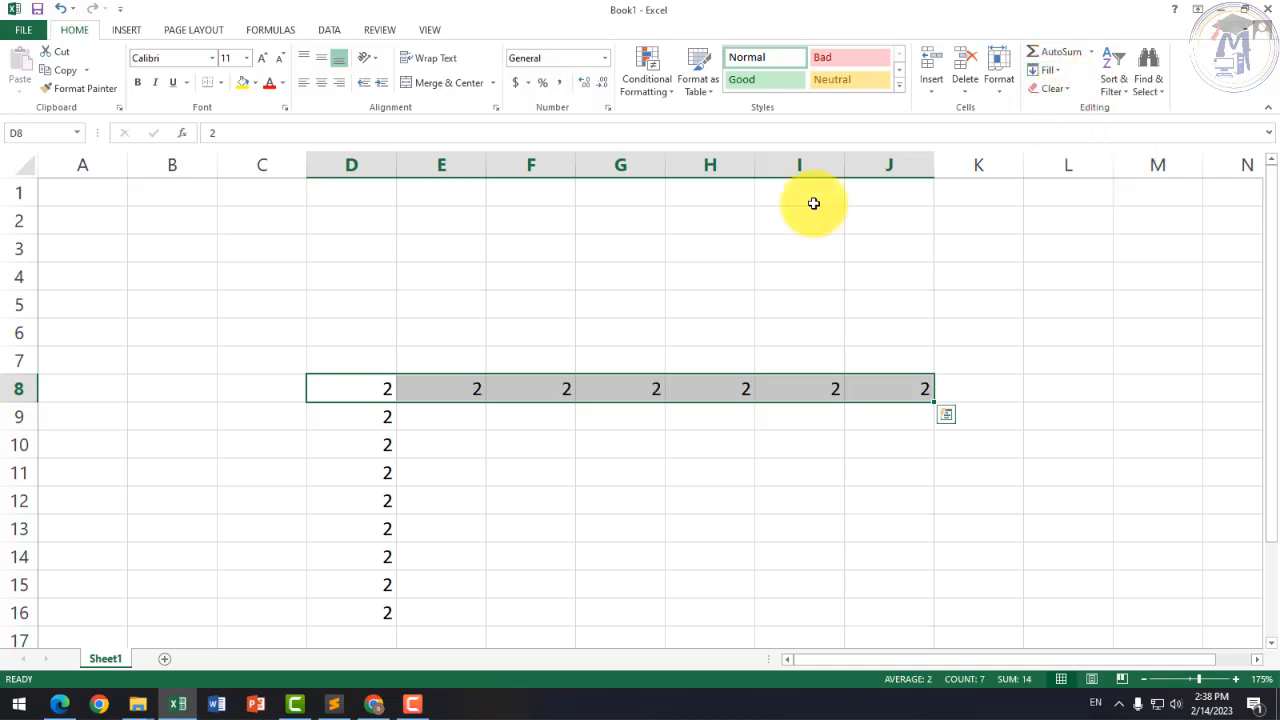
pyautogui.moveTo(388, 390); pyautogui.dragTo(40, 391)
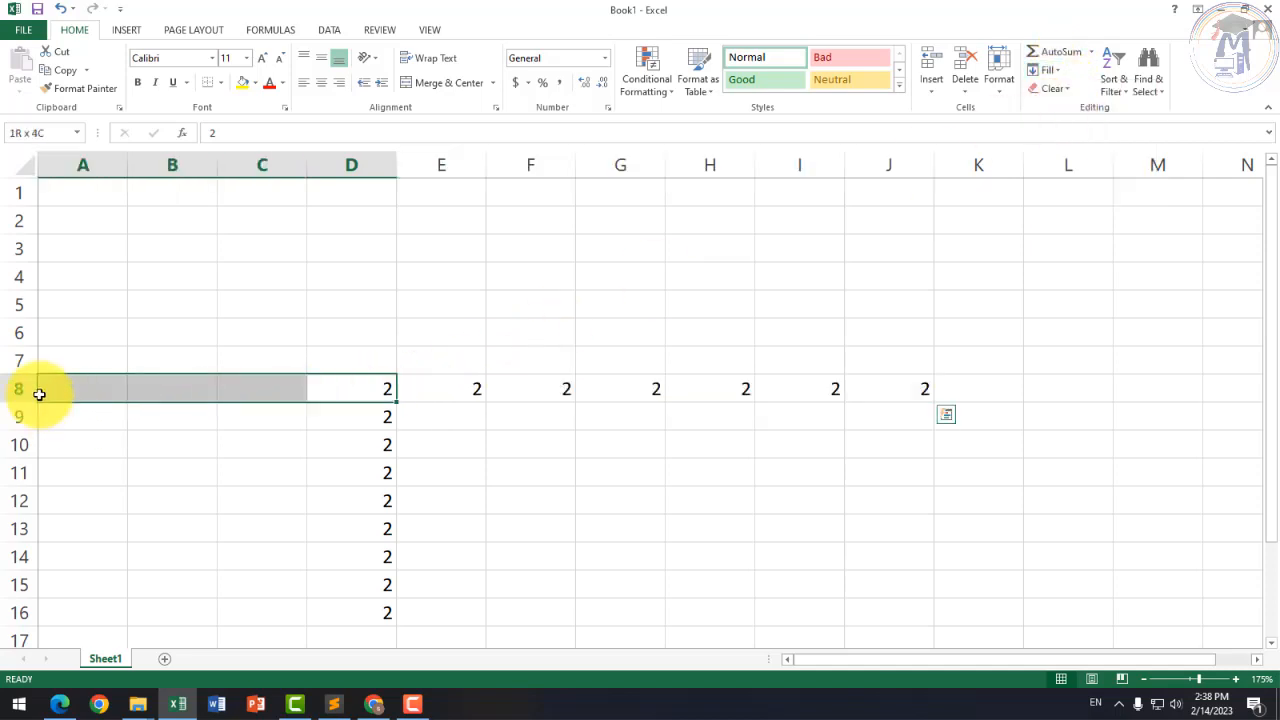
pyautogui.click(1060, 70)
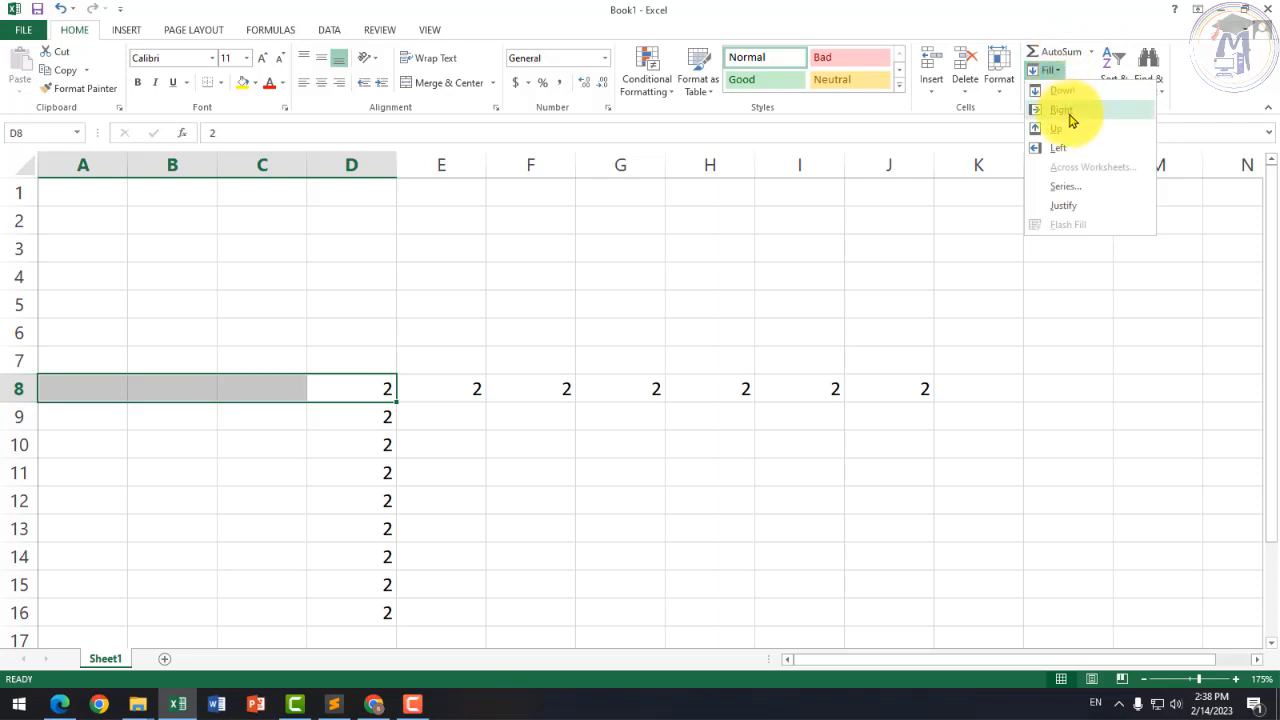
pyautogui.click(1062, 148)
# Step: Fill the 2 up column D from D8 into D2:D7
pyautogui.click(208, 421)
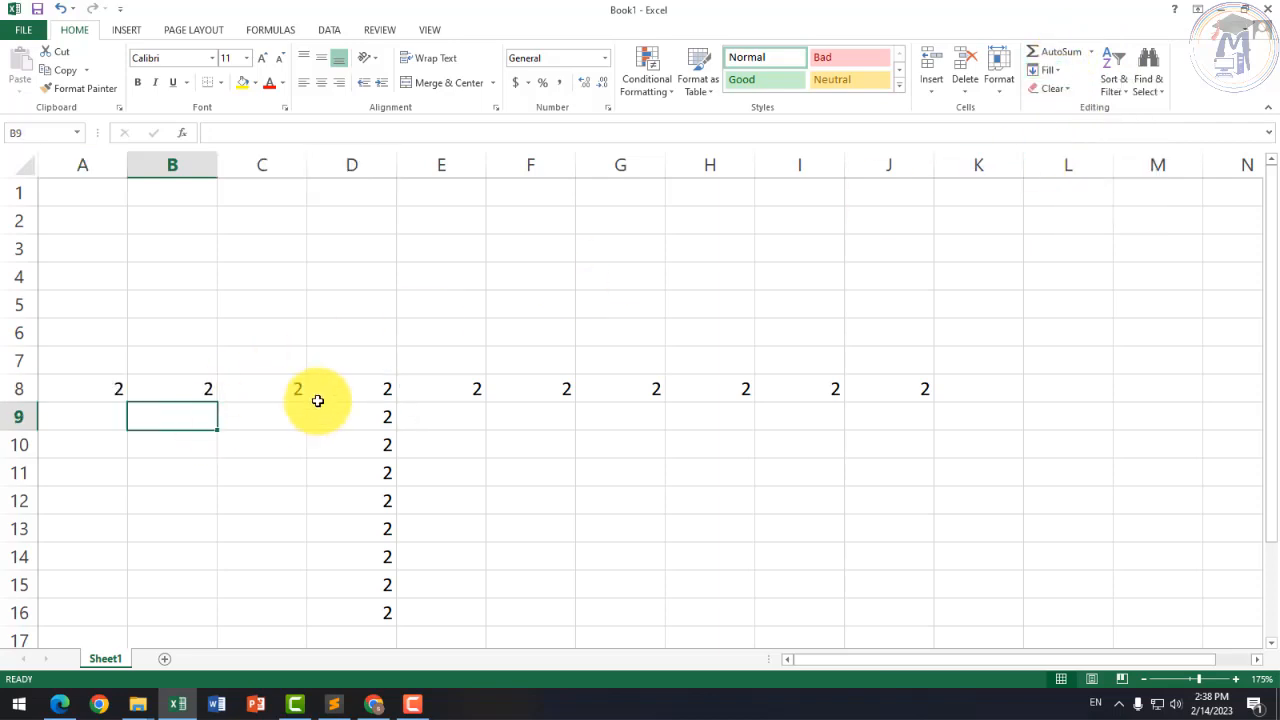
pyautogui.moveTo(350, 392); pyautogui.dragTo(331, 217)
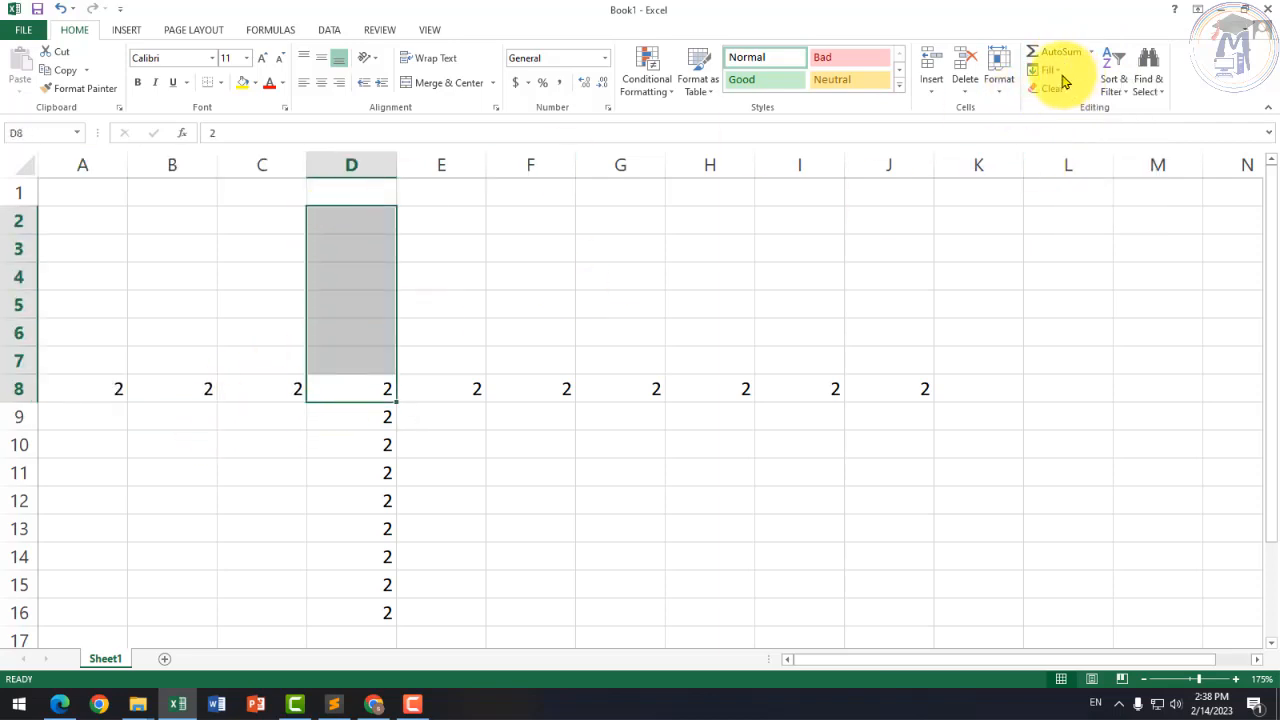
pyautogui.click(1050, 71)
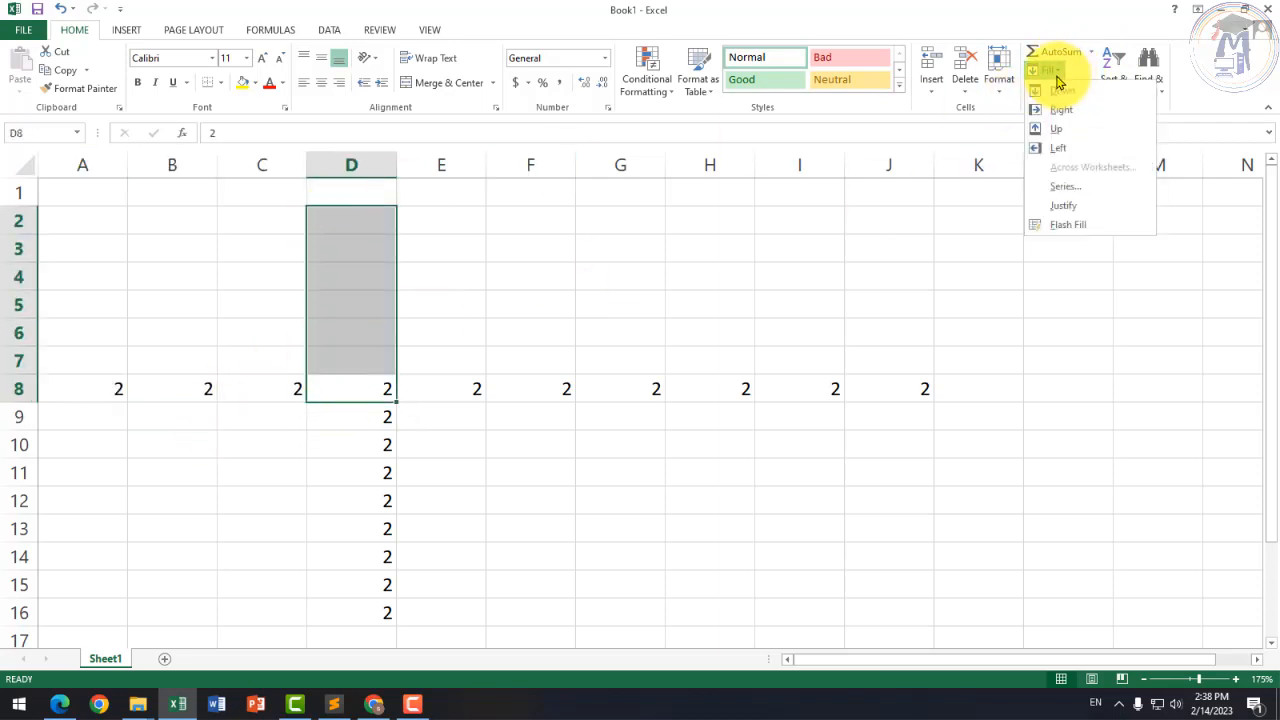
pyautogui.click(1068, 134)
pyautogui.click(514, 410)
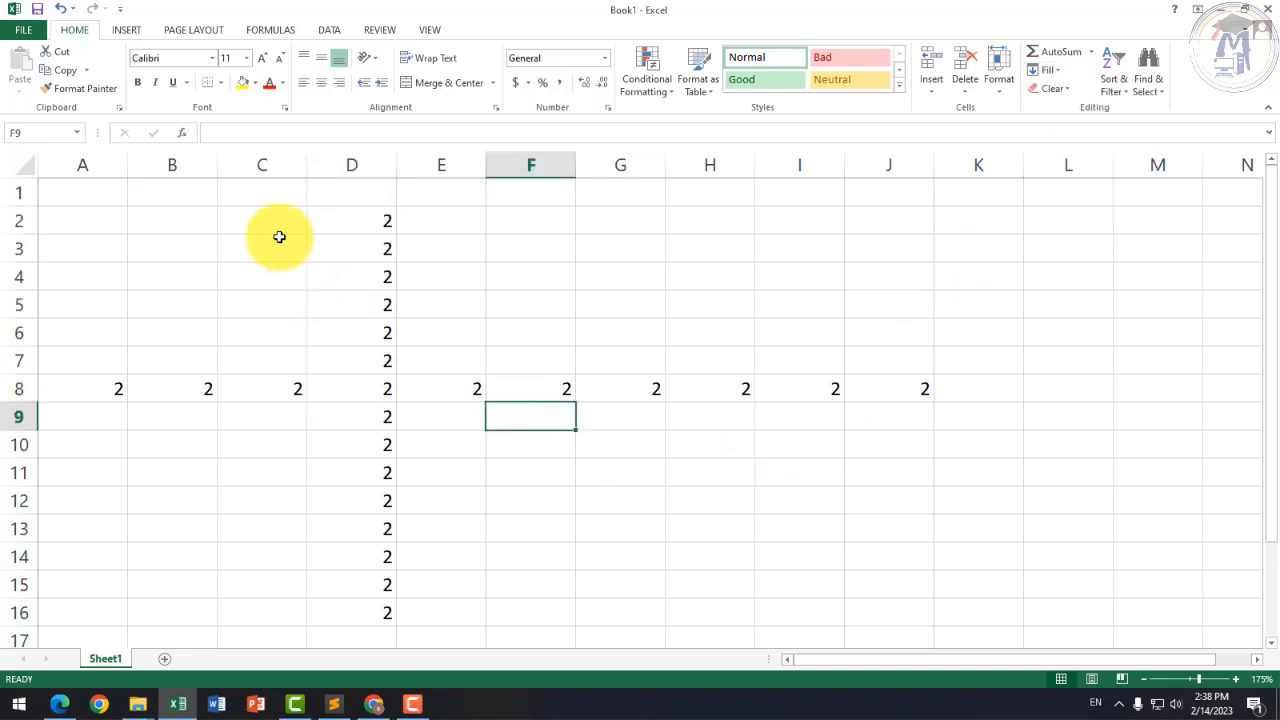
pyautogui.click(126, 30)
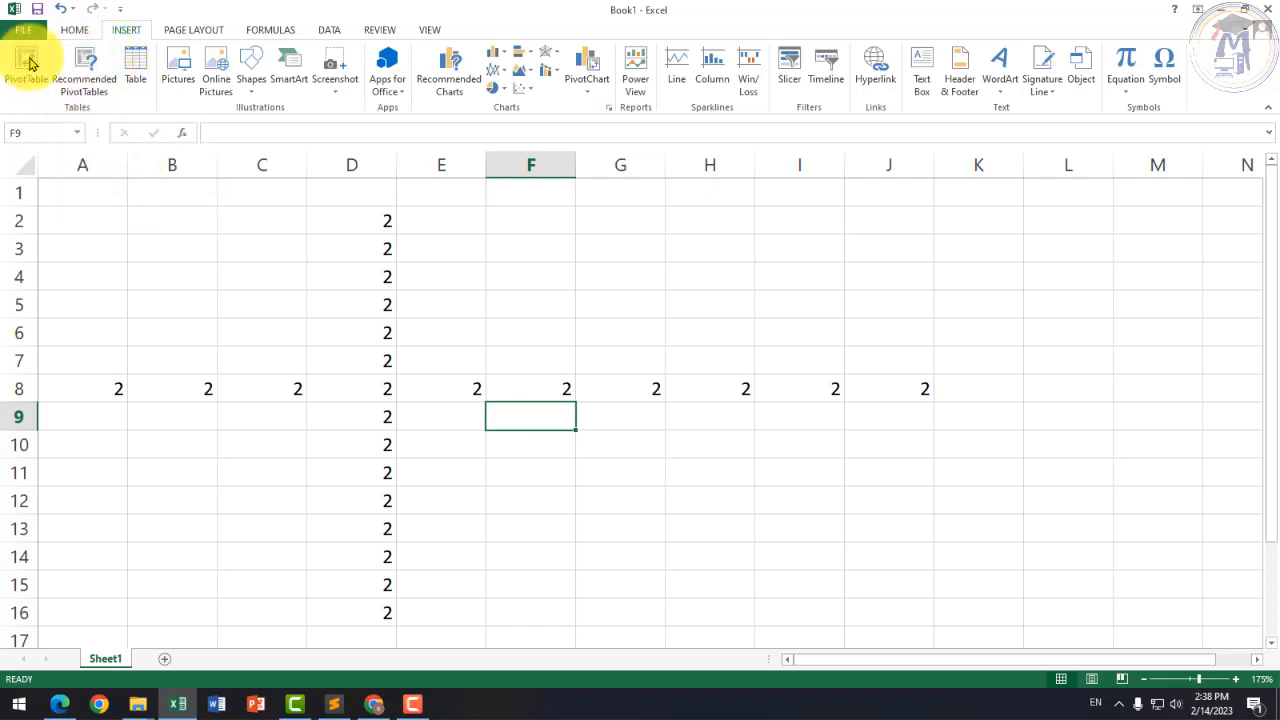
# Step: Select cells G10 and E10, then launch the Insert Chart dialog from the Charts group
pyautogui.click(584, 436)
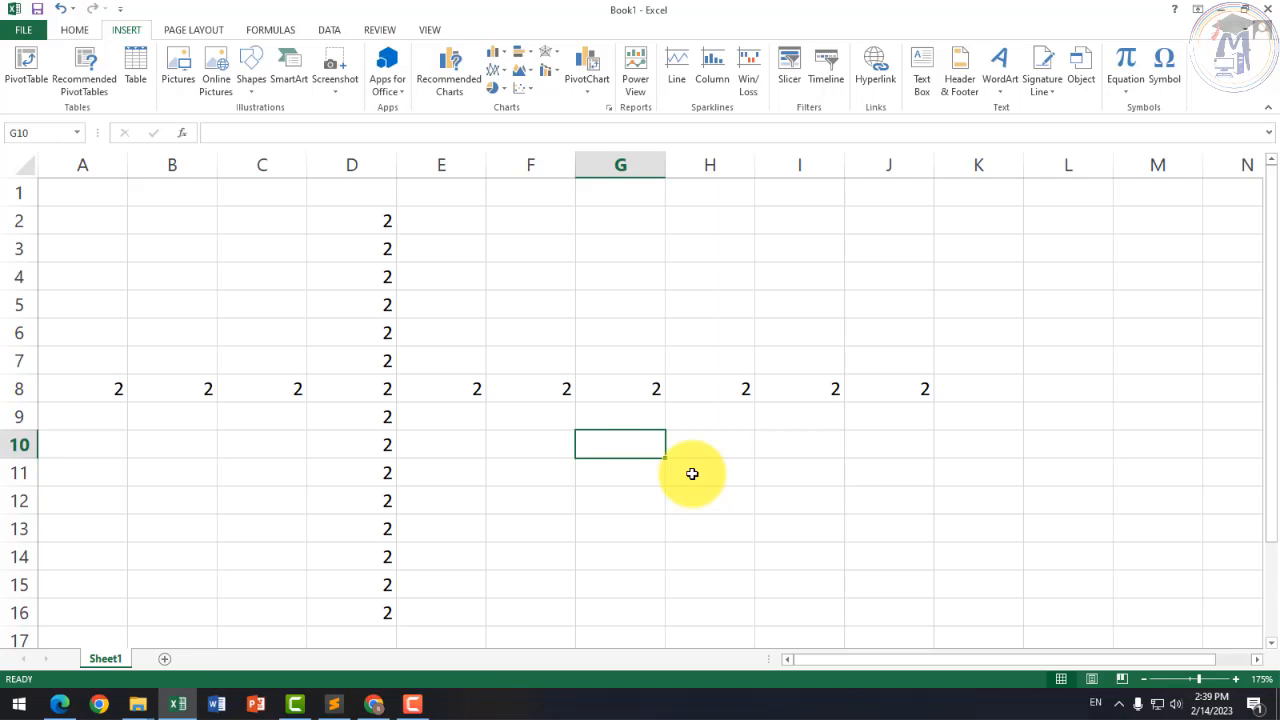
pyautogui.click(446, 449)
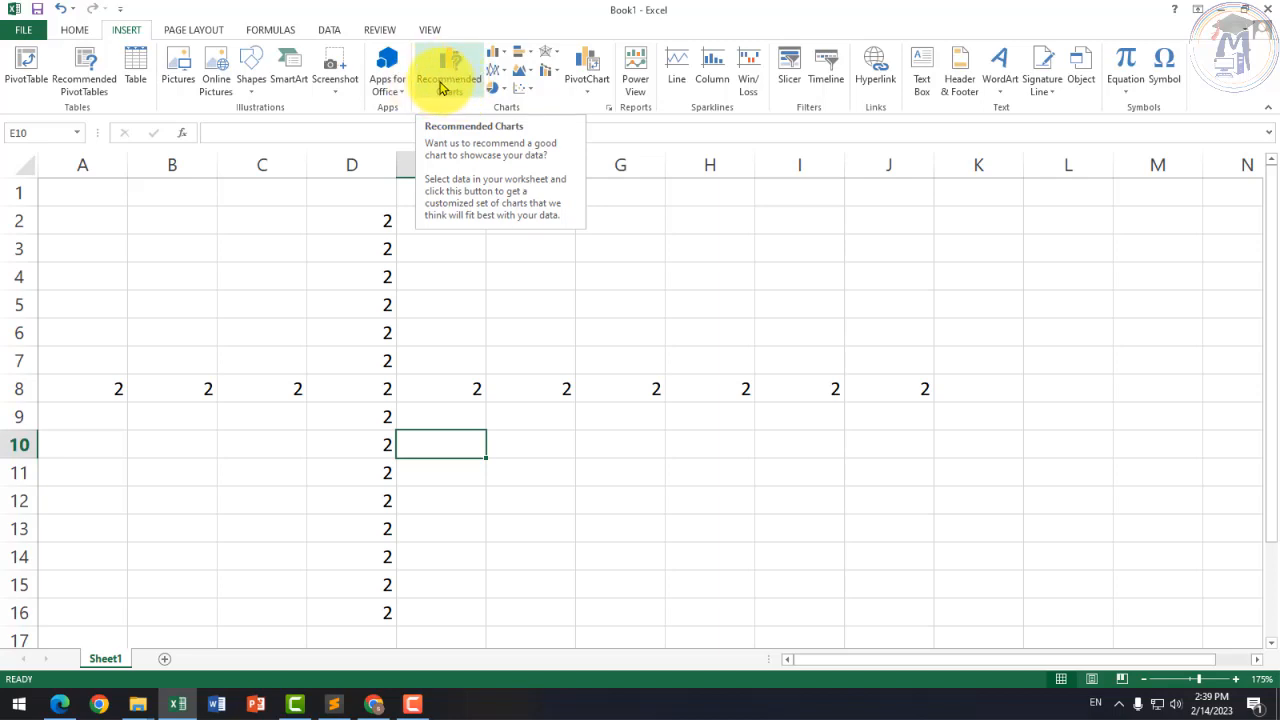
pyautogui.click(608, 110)
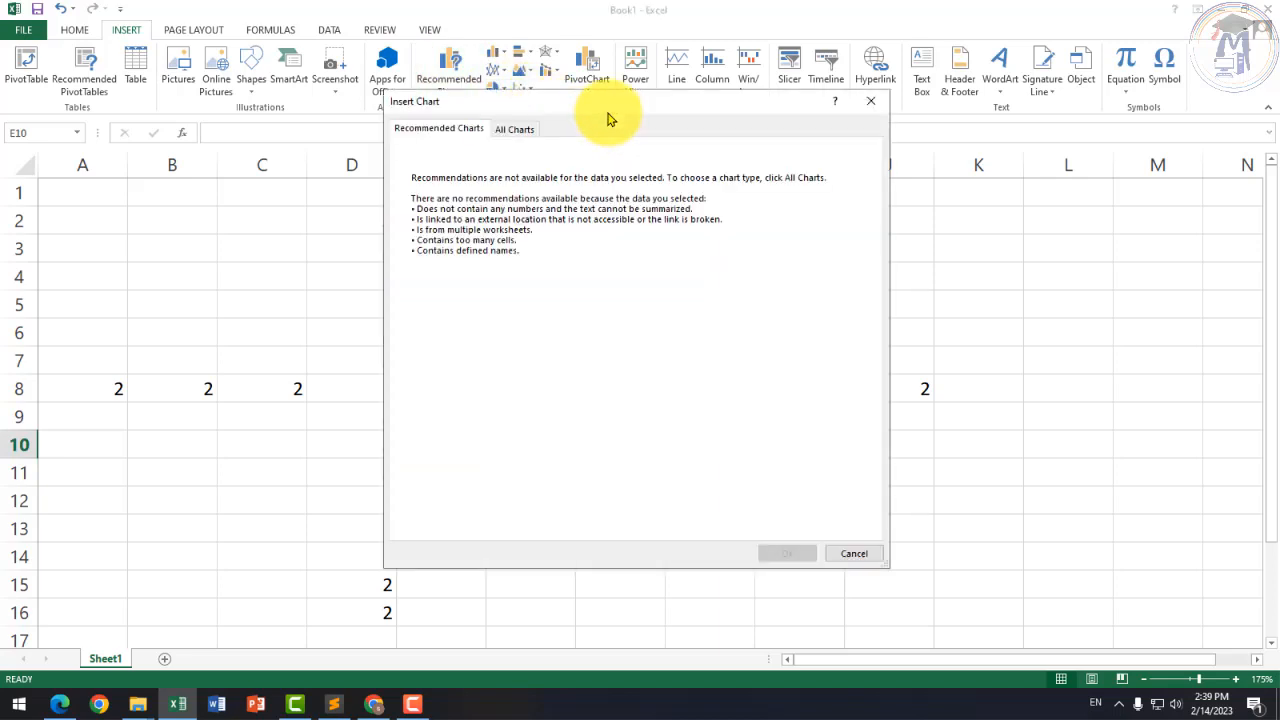
# Step: Under All Charts, preview the Line, Pie, Bar and Column chart types
pyautogui.click(510, 129)
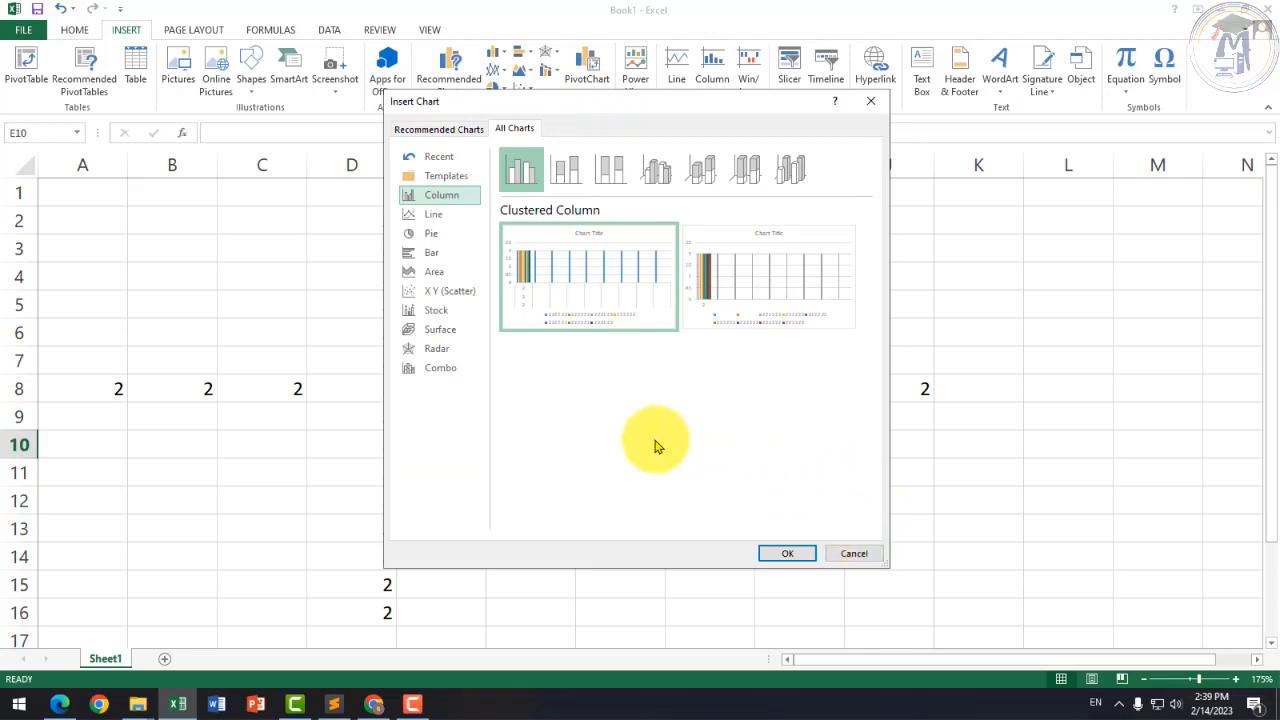
pyautogui.click(441, 218)
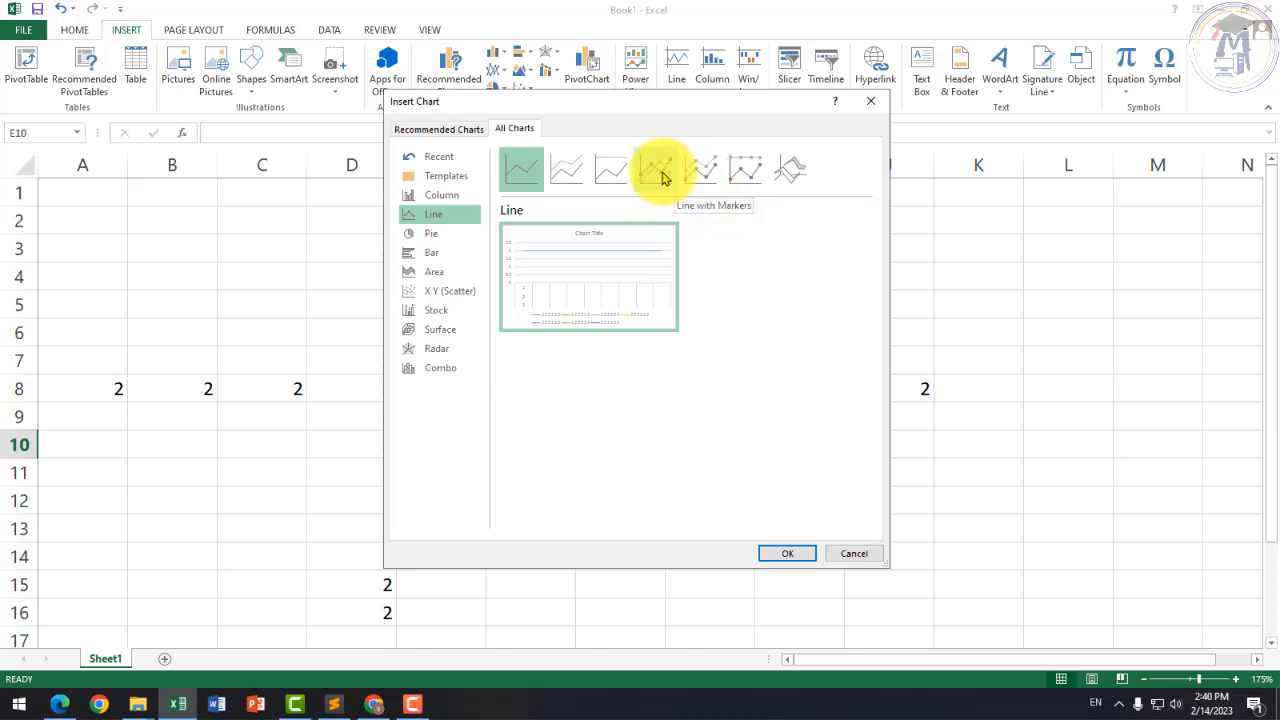
pyautogui.click(436, 236)
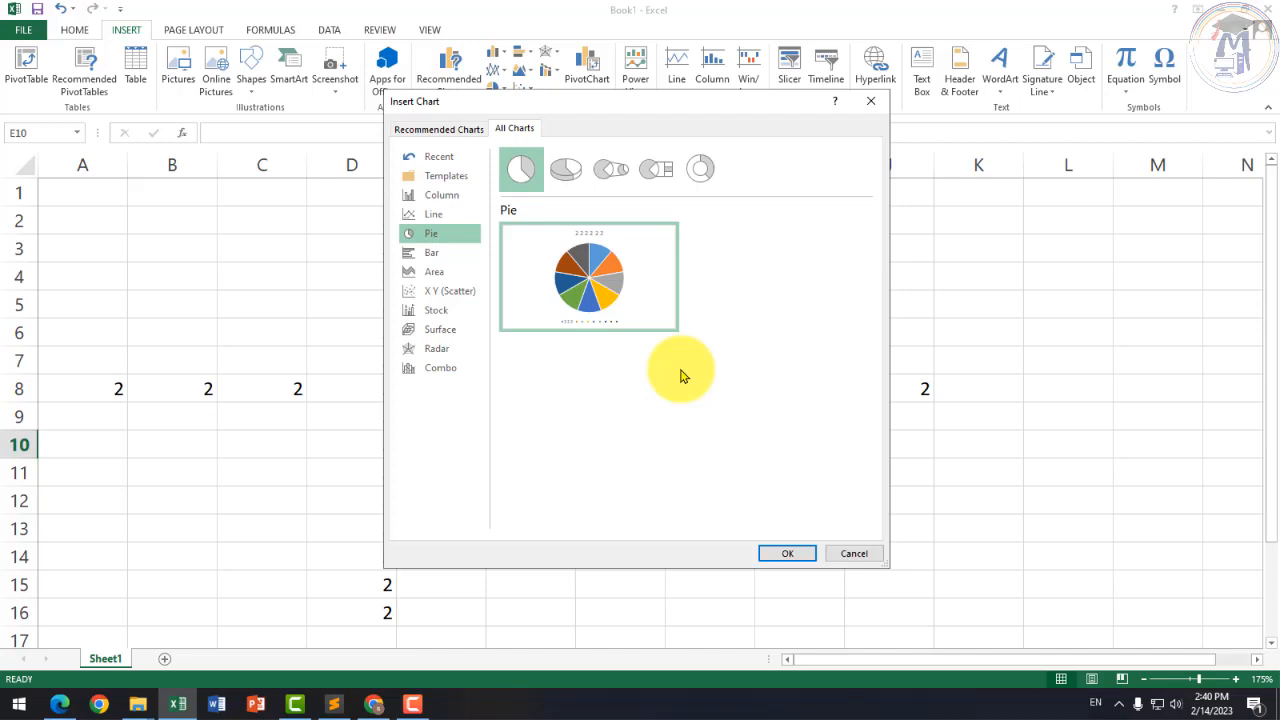
pyautogui.moveTo(585, 297)
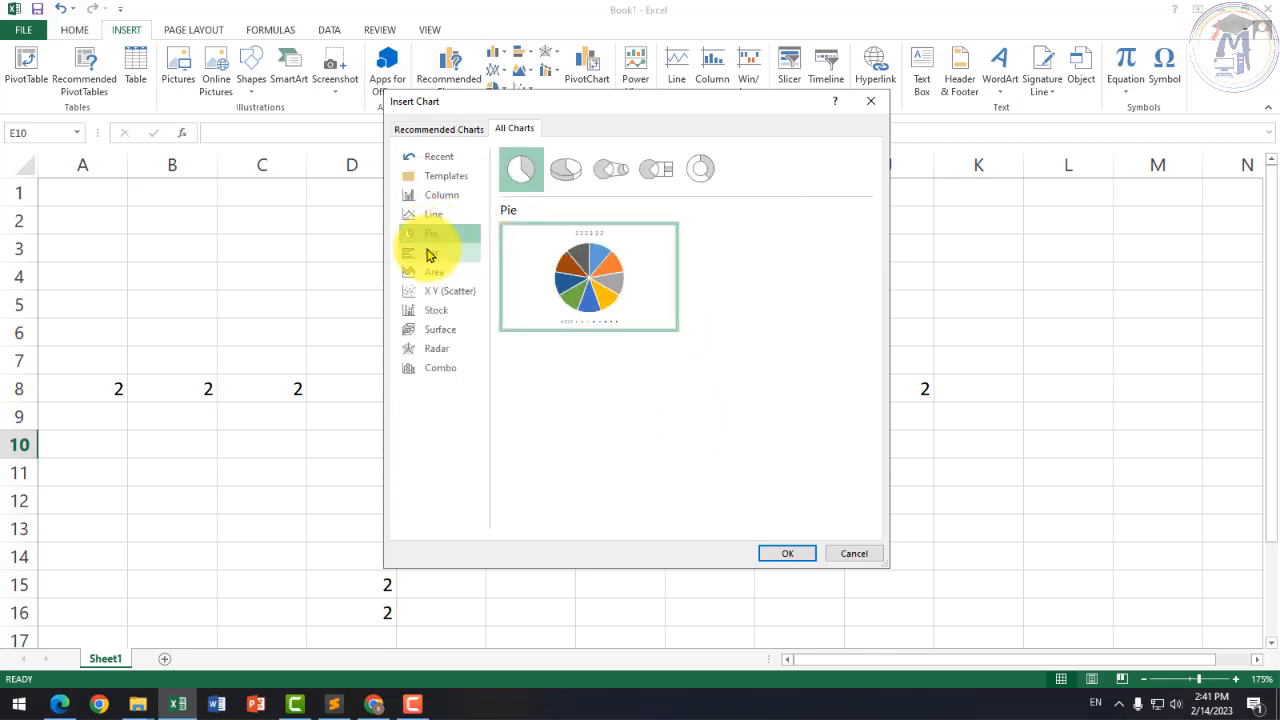
pyautogui.click(433, 259)
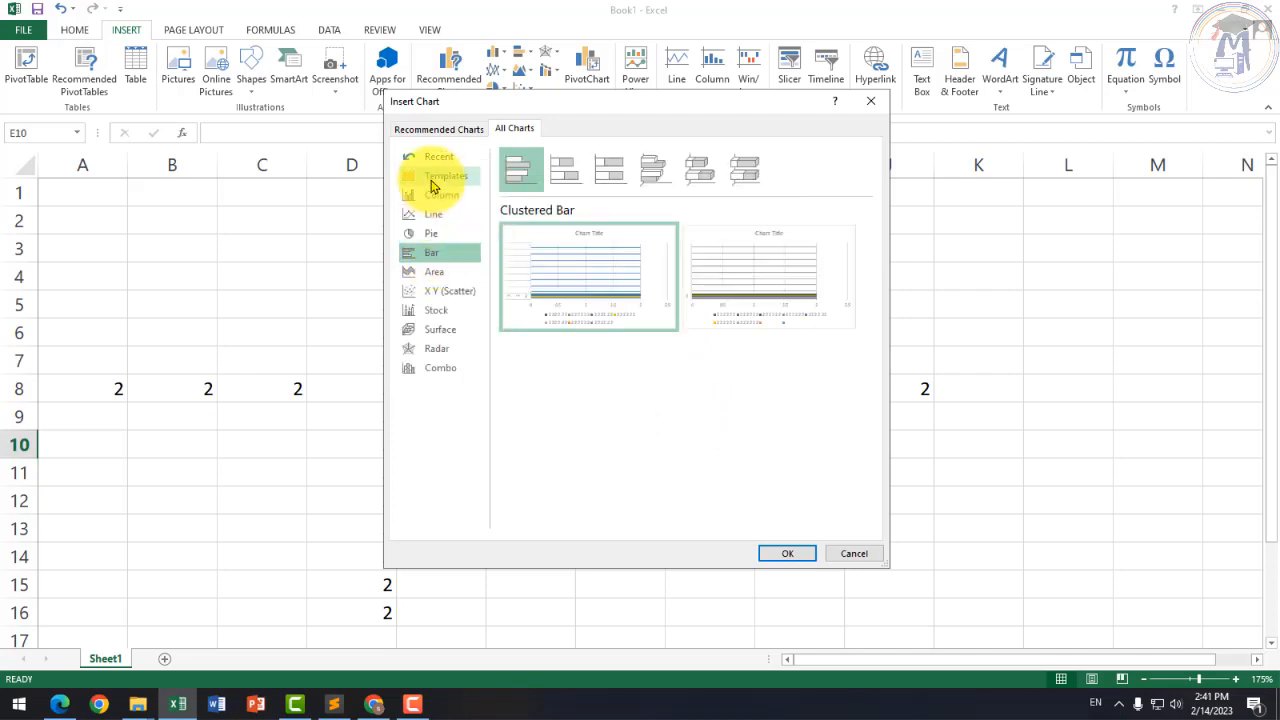
pyautogui.click(437, 200)
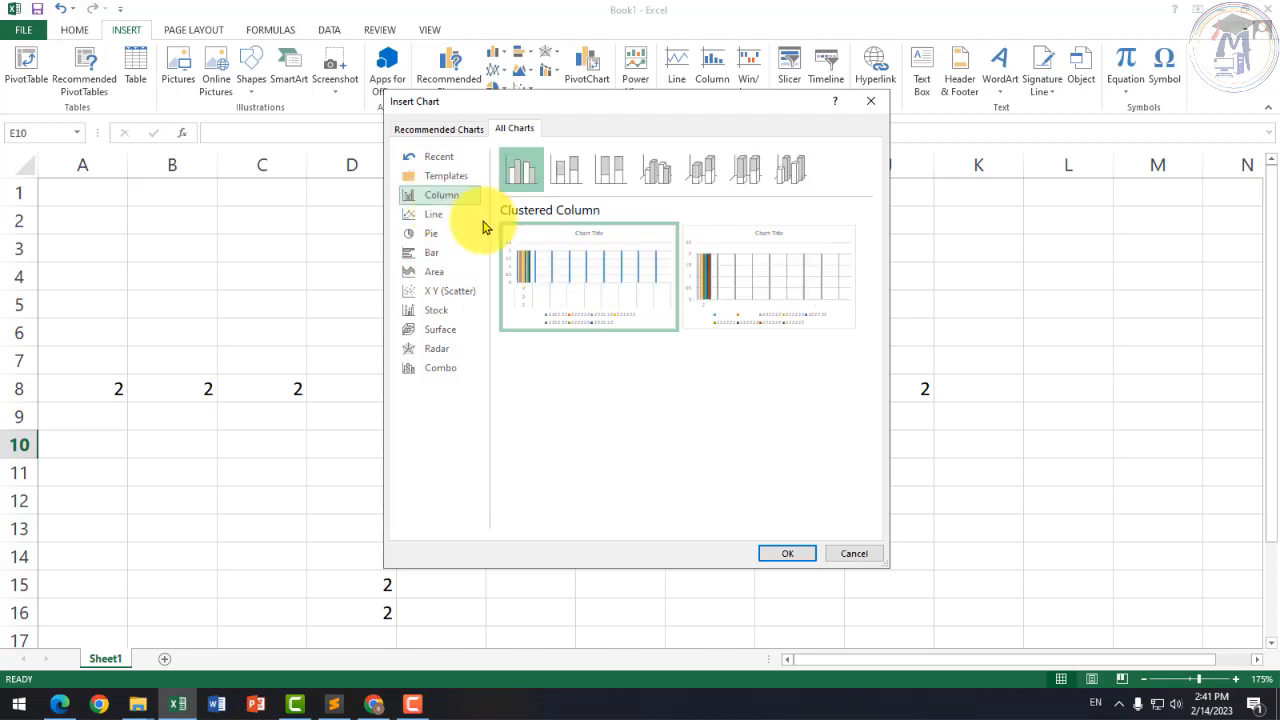
pyautogui.click(431, 256)
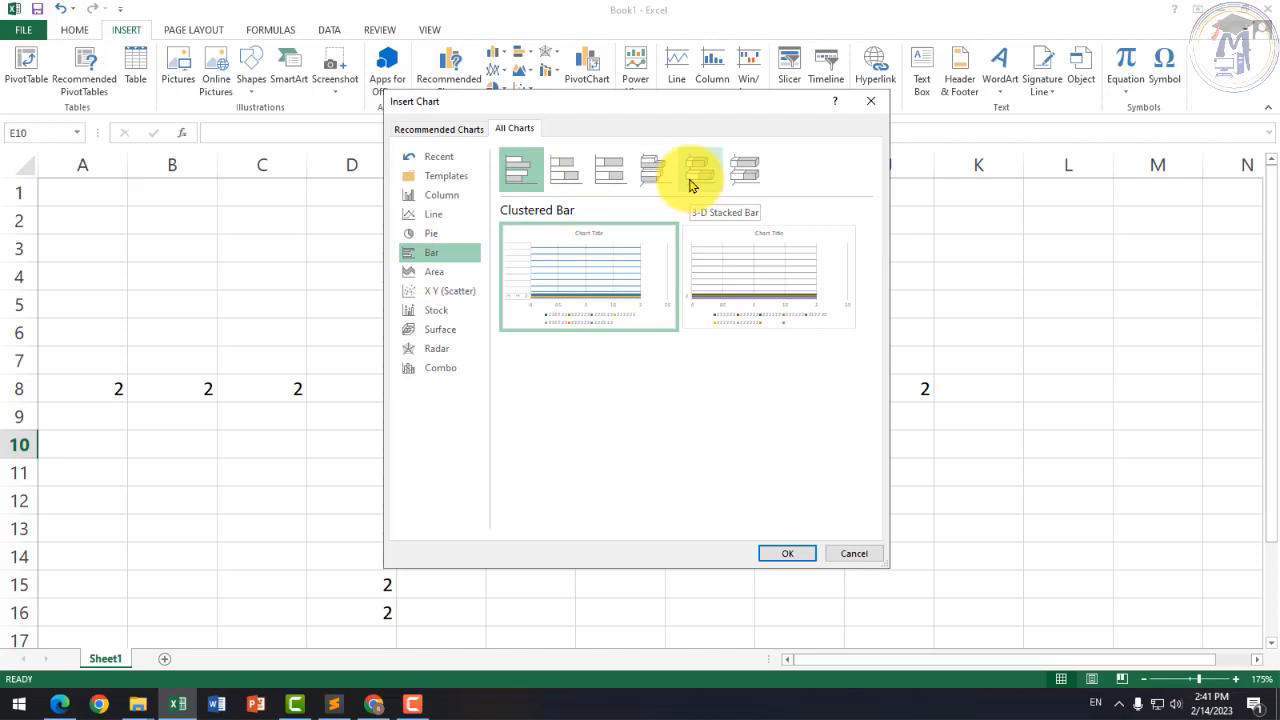
# Step: Preview Area, Stock and Radar charts, return to Column, then cancel without inserting a chart
pyautogui.click(431, 273)
pyautogui.click(436, 310)
pyautogui.click(437, 347)
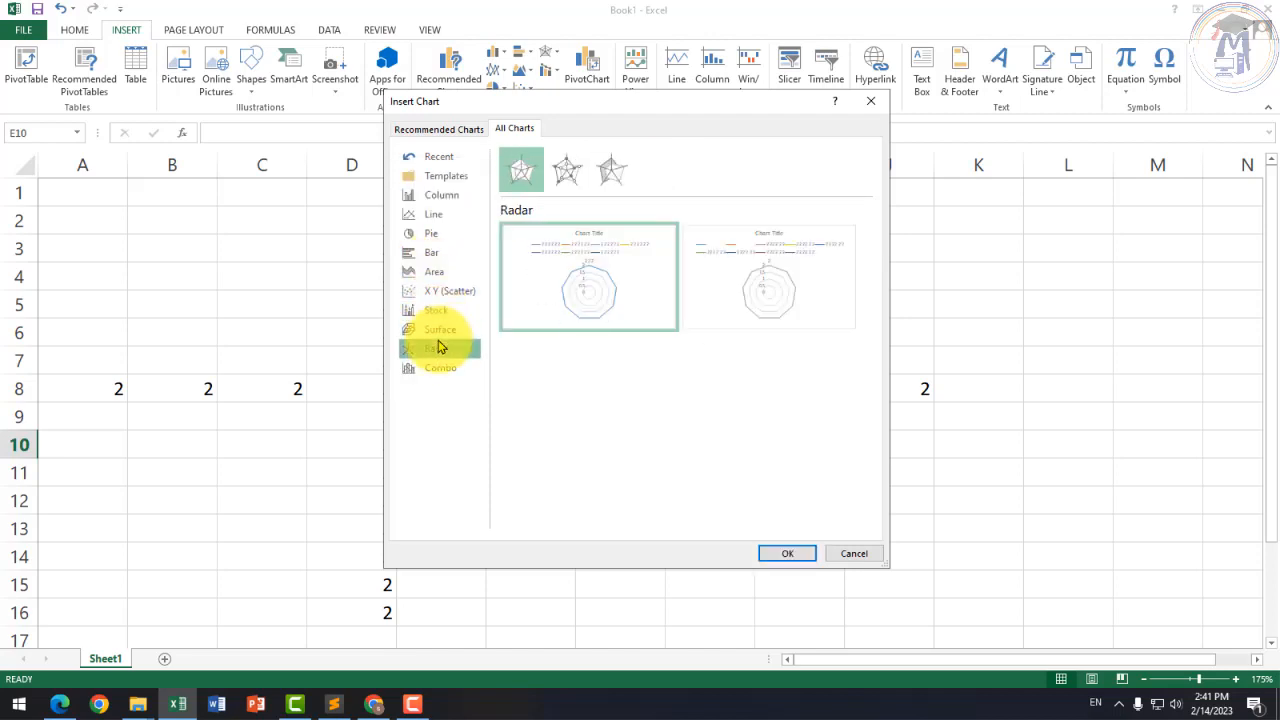
pyautogui.click(436, 310)
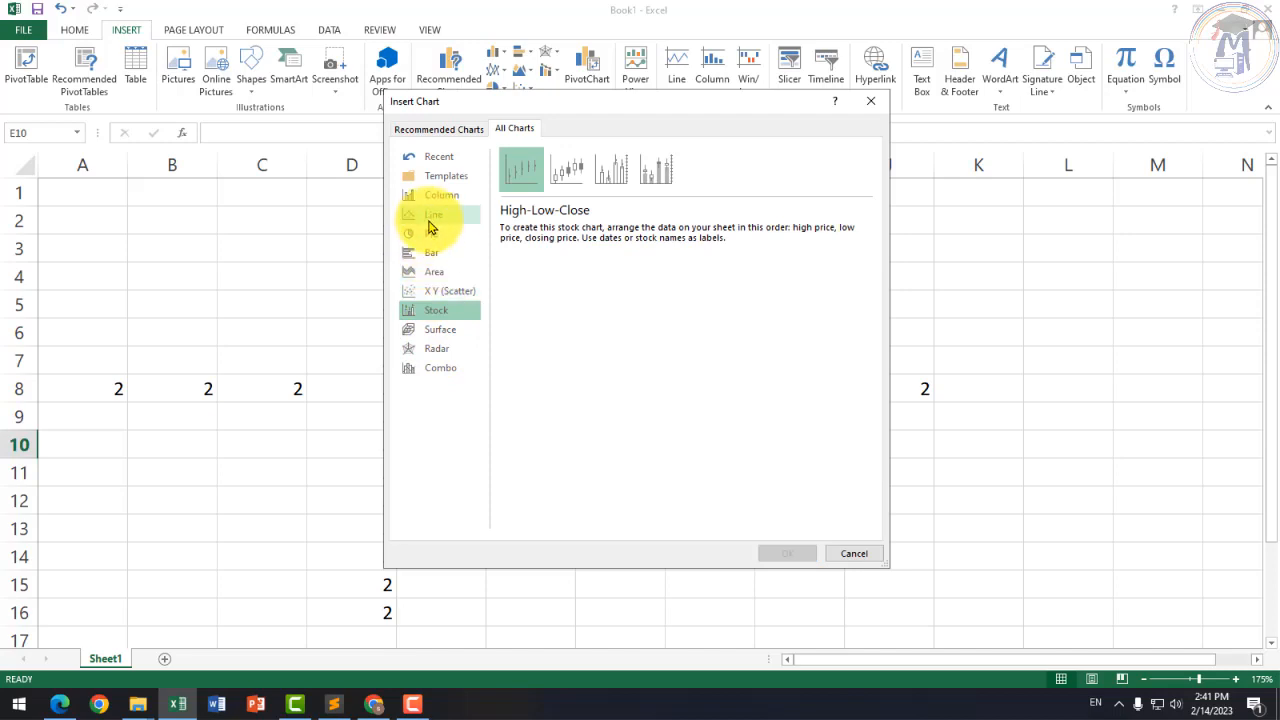
pyautogui.click(429, 216)
pyautogui.click(428, 199)
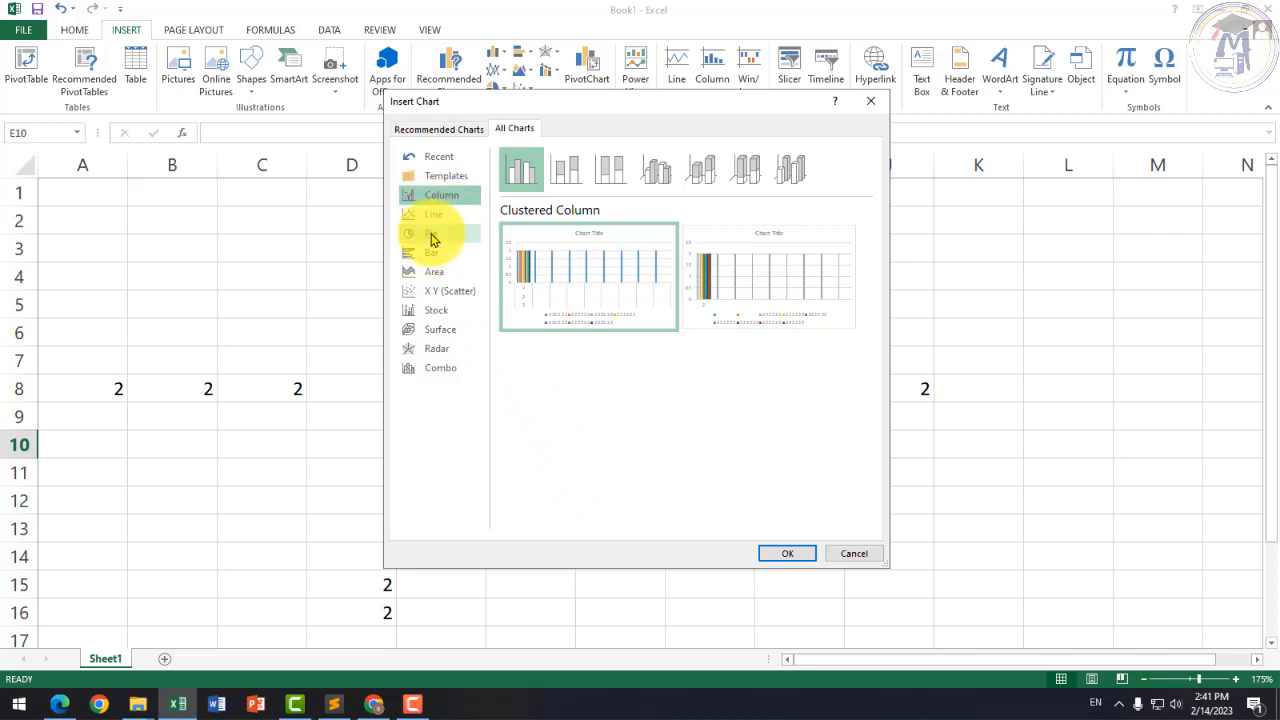
pyautogui.click(853, 552)
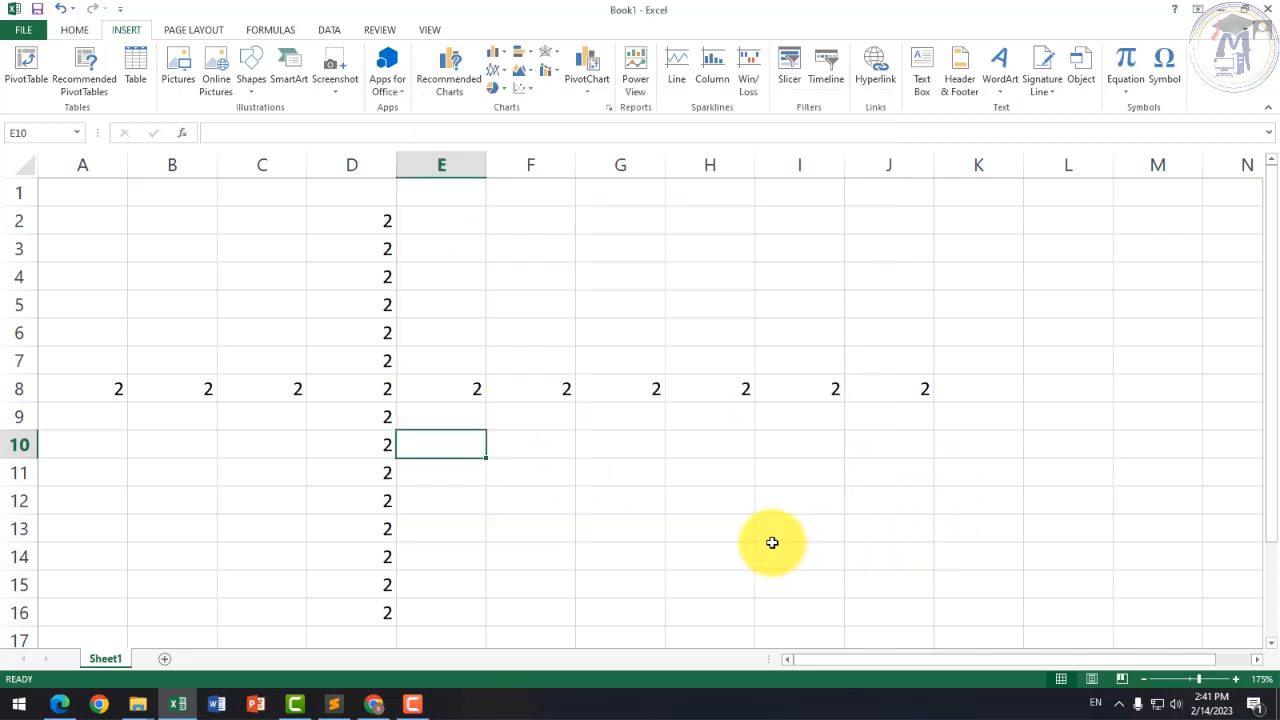
pyautogui.click(195, 30)
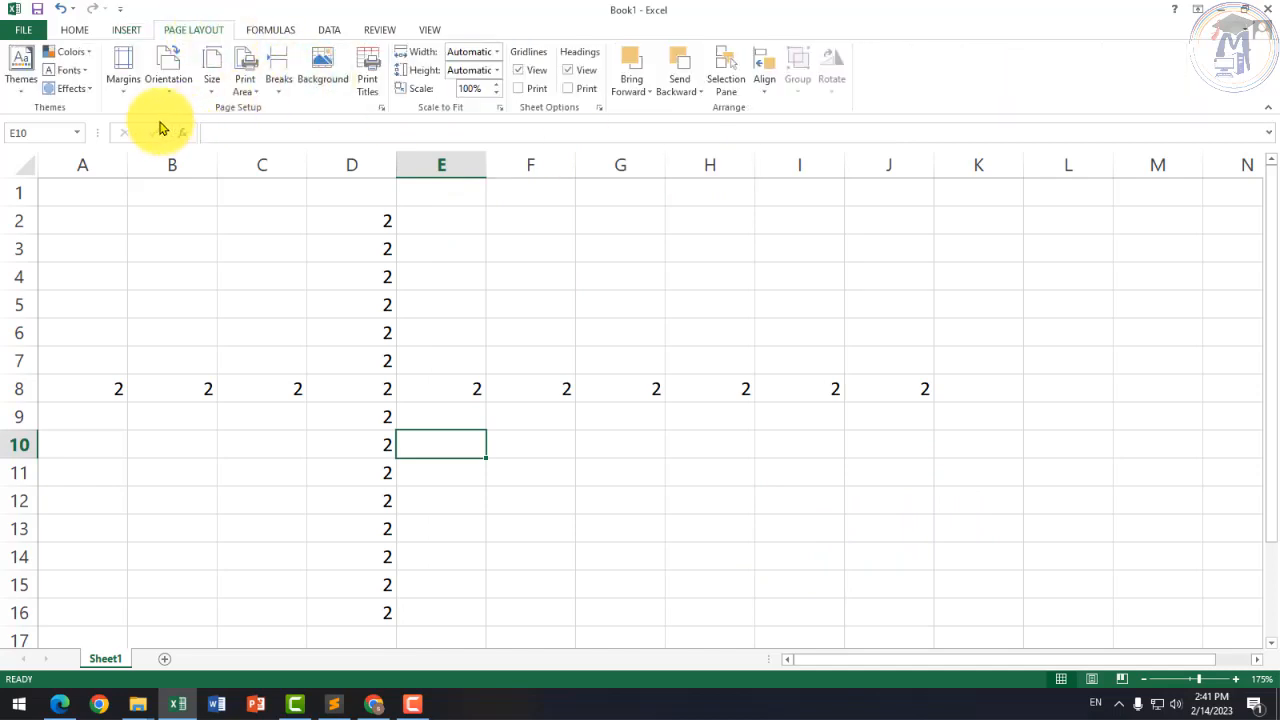
# Step: Add a new blank worksheet, Sheet2, to the workbook
pyautogui.click(121, 94)
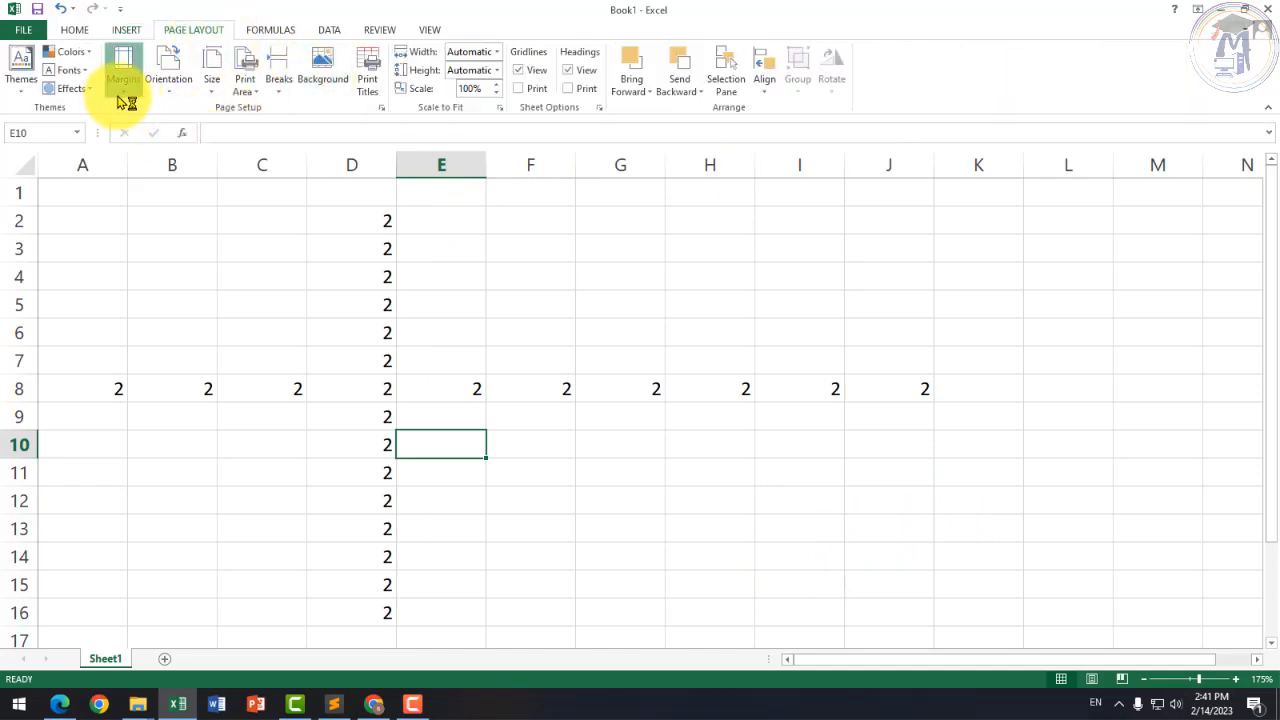
pyautogui.click(343, 471)
pyautogui.click(166, 659)
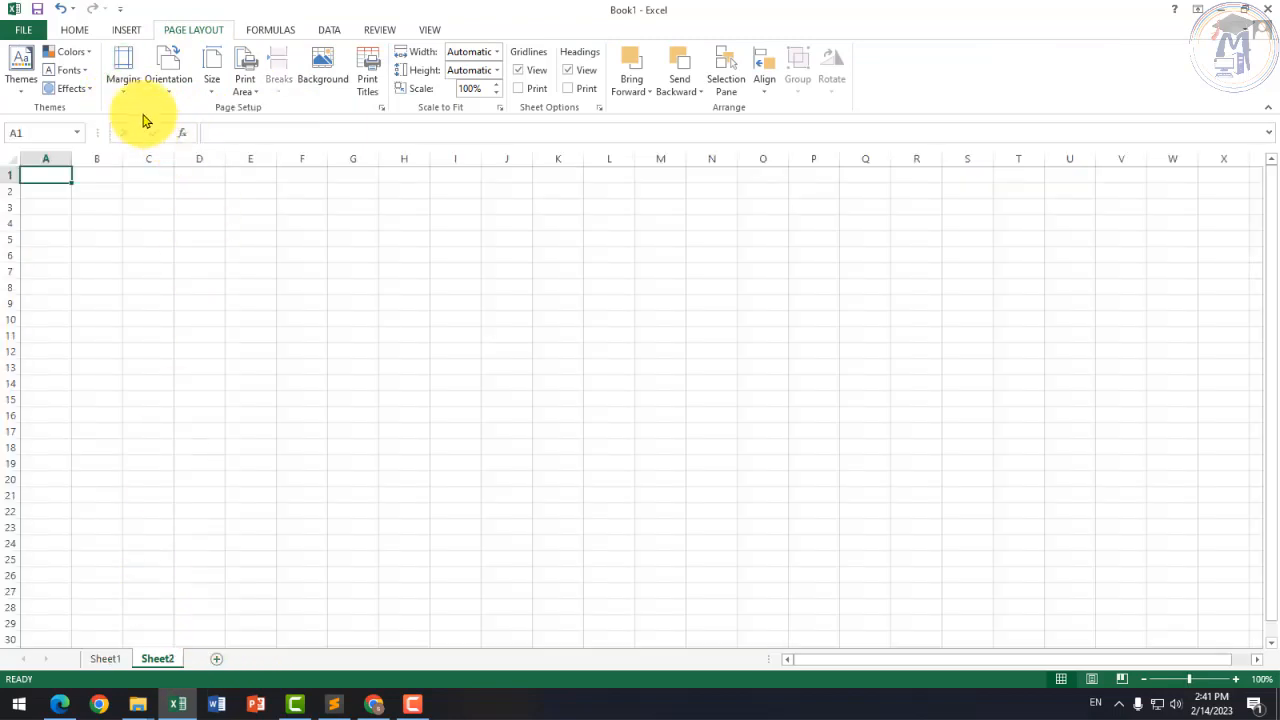
# Step: Set Sheet2's page orientation to Landscape
pyautogui.click(125, 92)
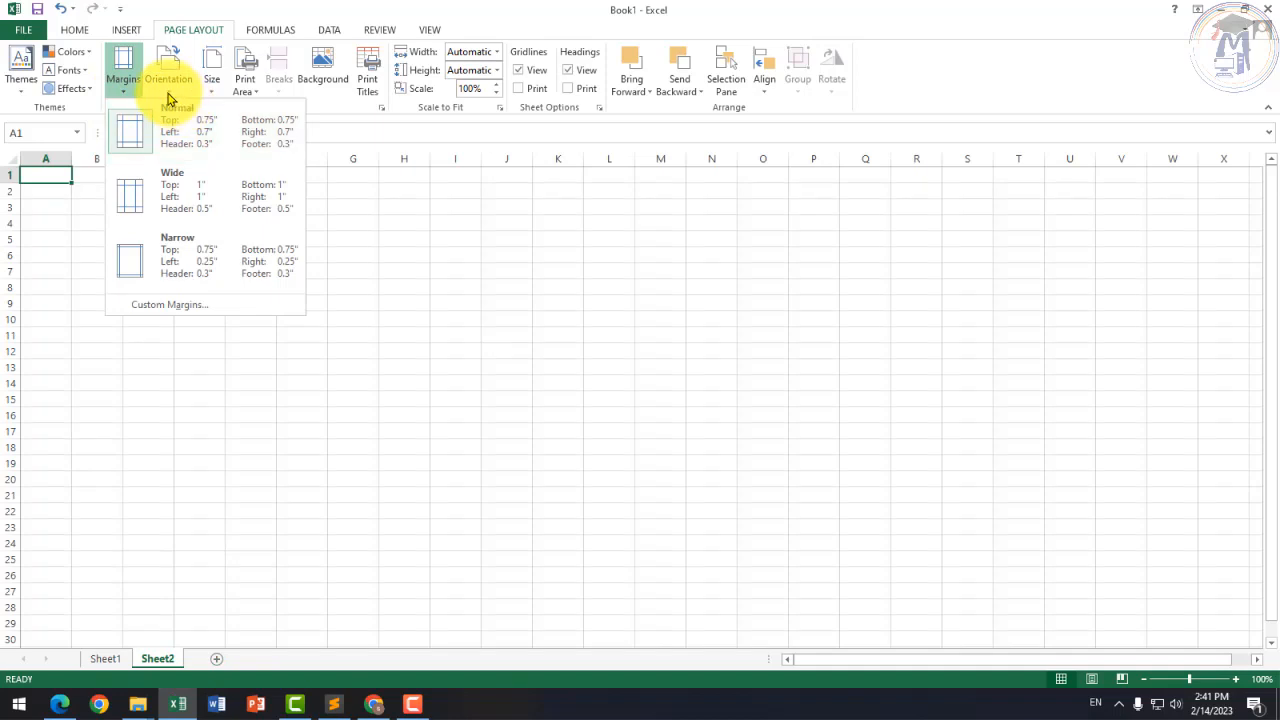
pyautogui.click(167, 95)
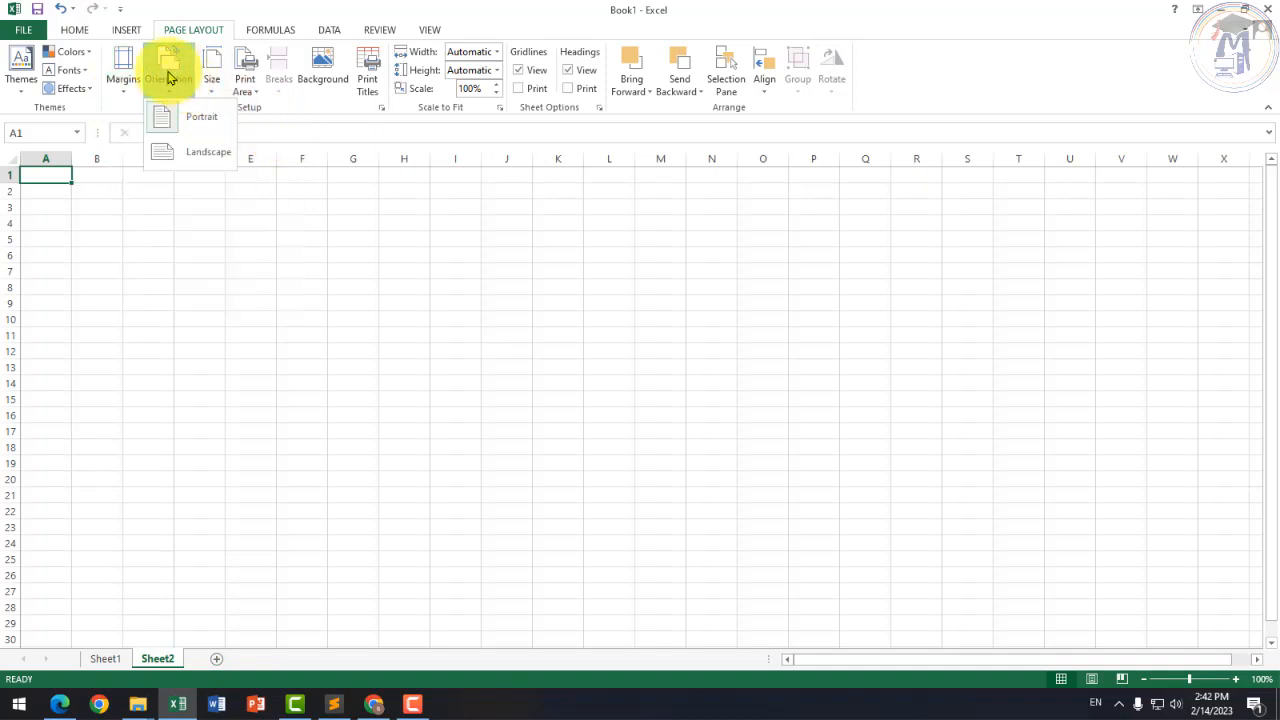
pyautogui.click(218, 162)
pyautogui.click(46, 203)
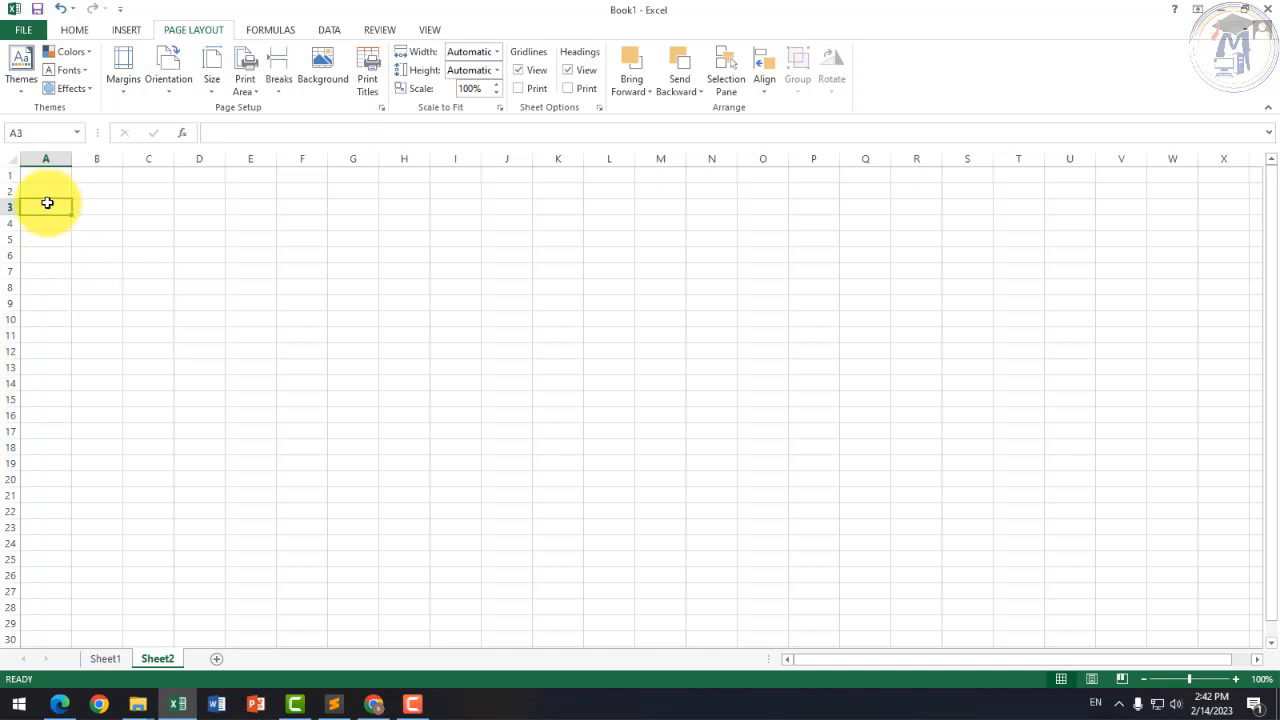
pyautogui.scroll(5, 49, 202)
# Step: Type the headers S.no, Name, Address, Course and Fees across A2:E2
pyautogui.scroll(2, 63, 214)
pyautogui.click(86, 236)
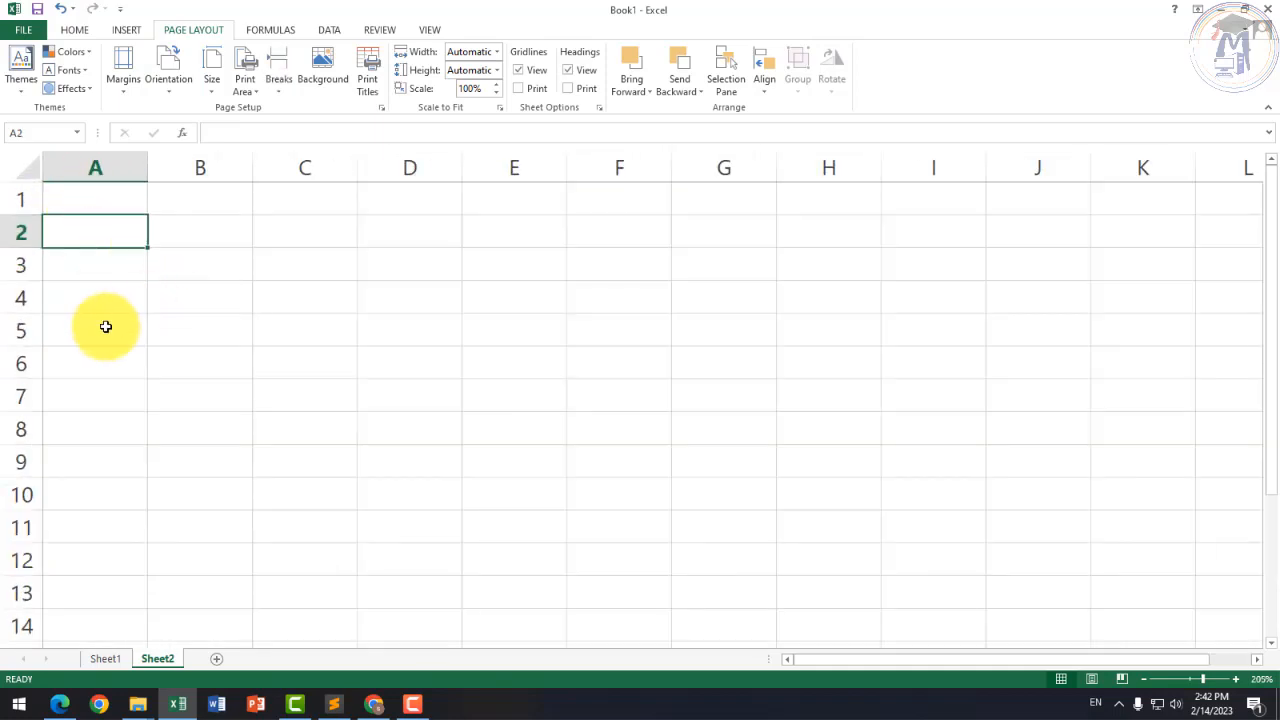
pyautogui.write('S.')
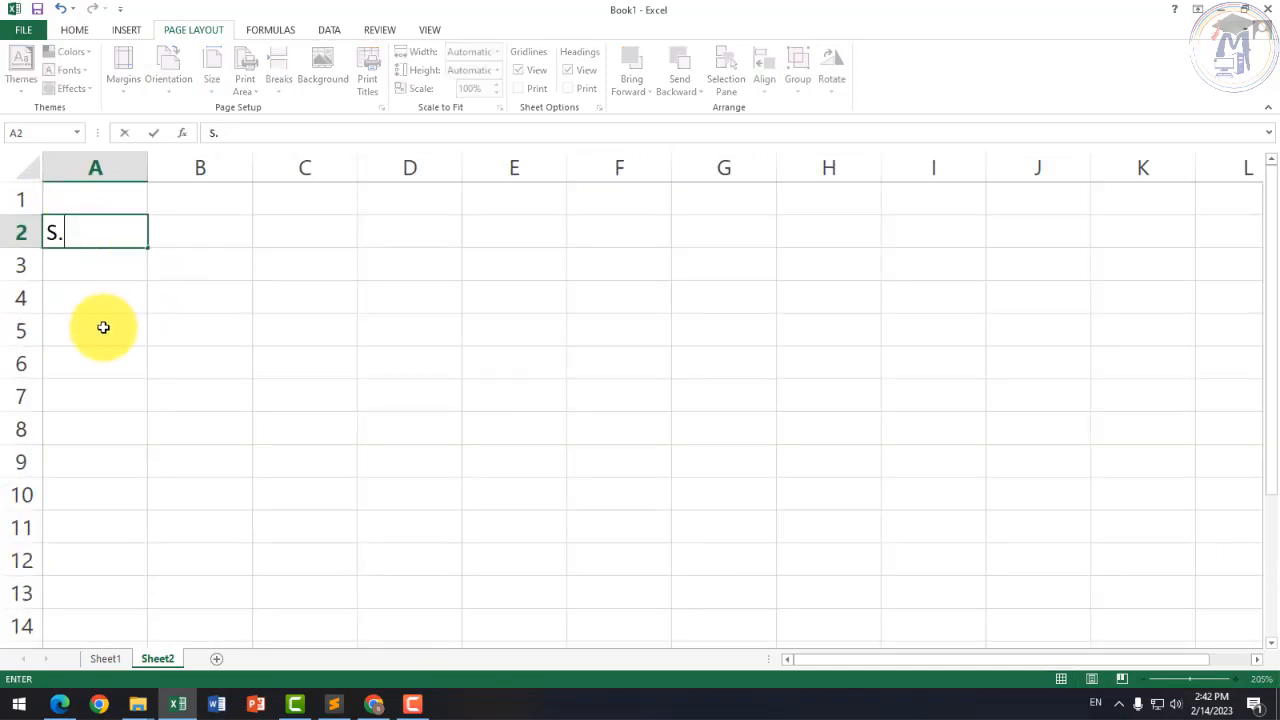
pyautogui.write('no')
pyautogui.press('Tab')
pyautogui.write('Name')
pyautogui.press('Tab')
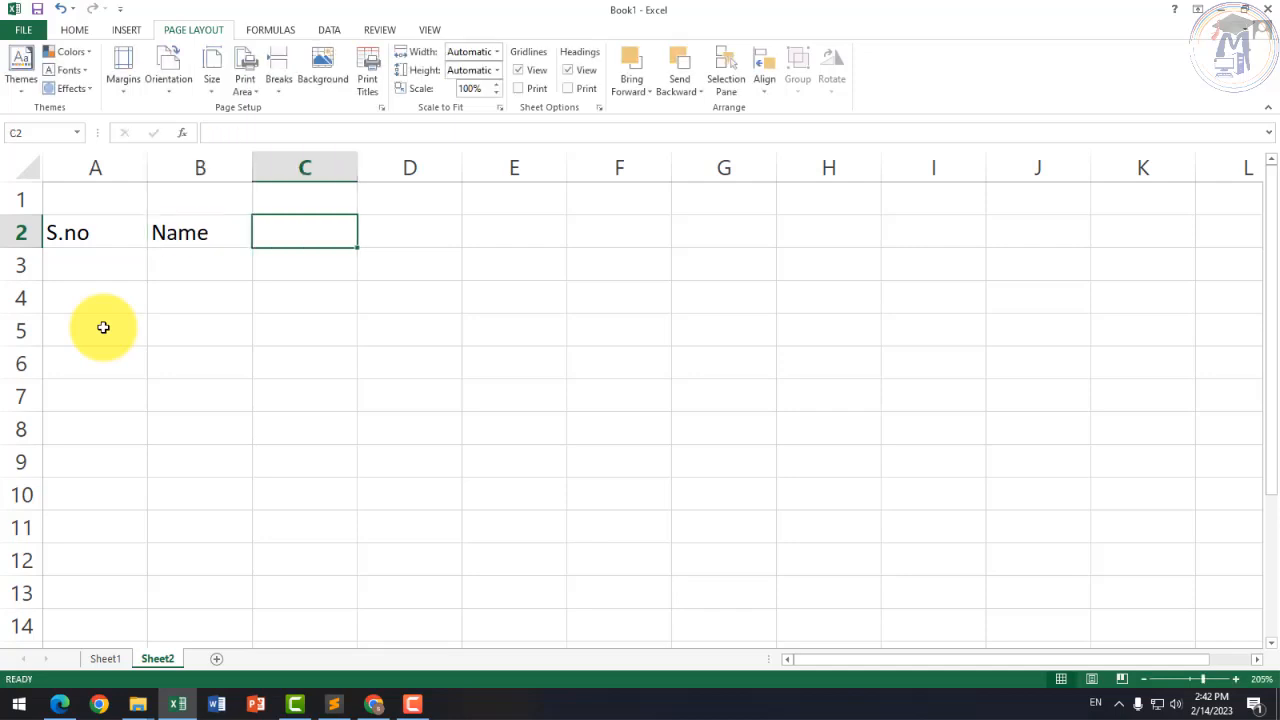
pyautogui.write('Address')
pyautogui.press('Tab')
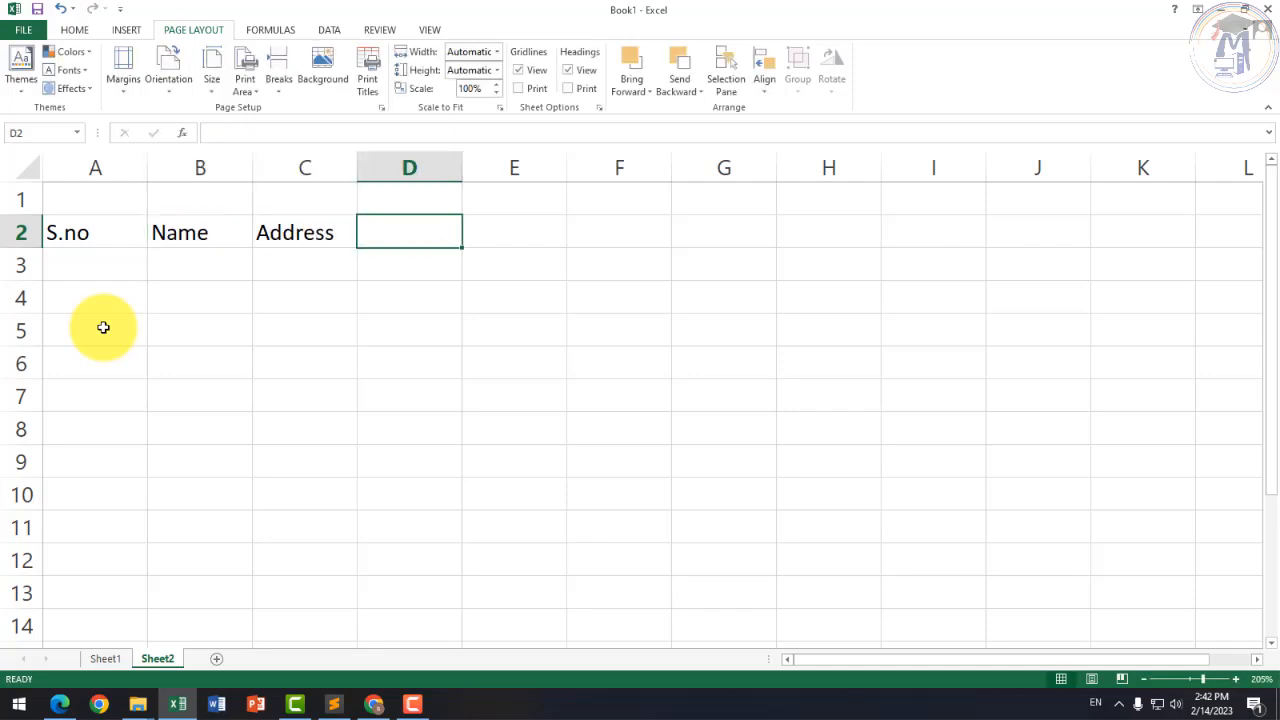
pyautogui.write('Cop')
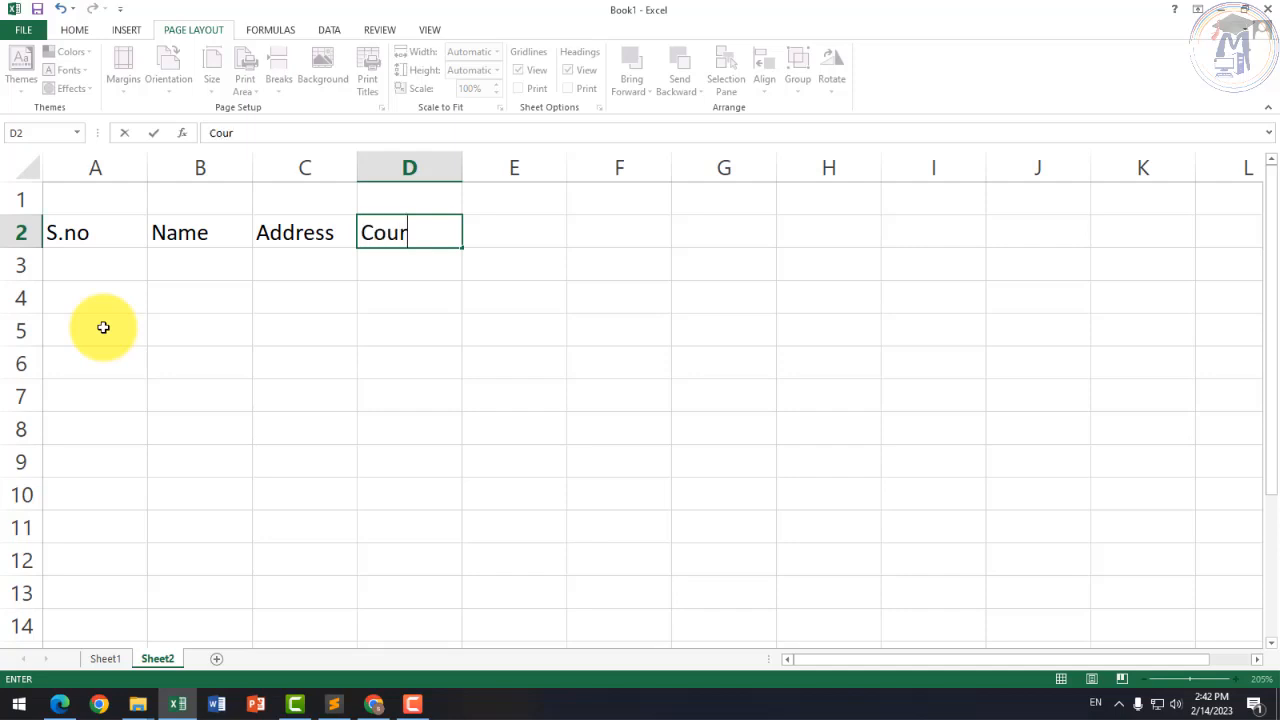
pyautogui.press('Tab')
pyautogui.write('F')
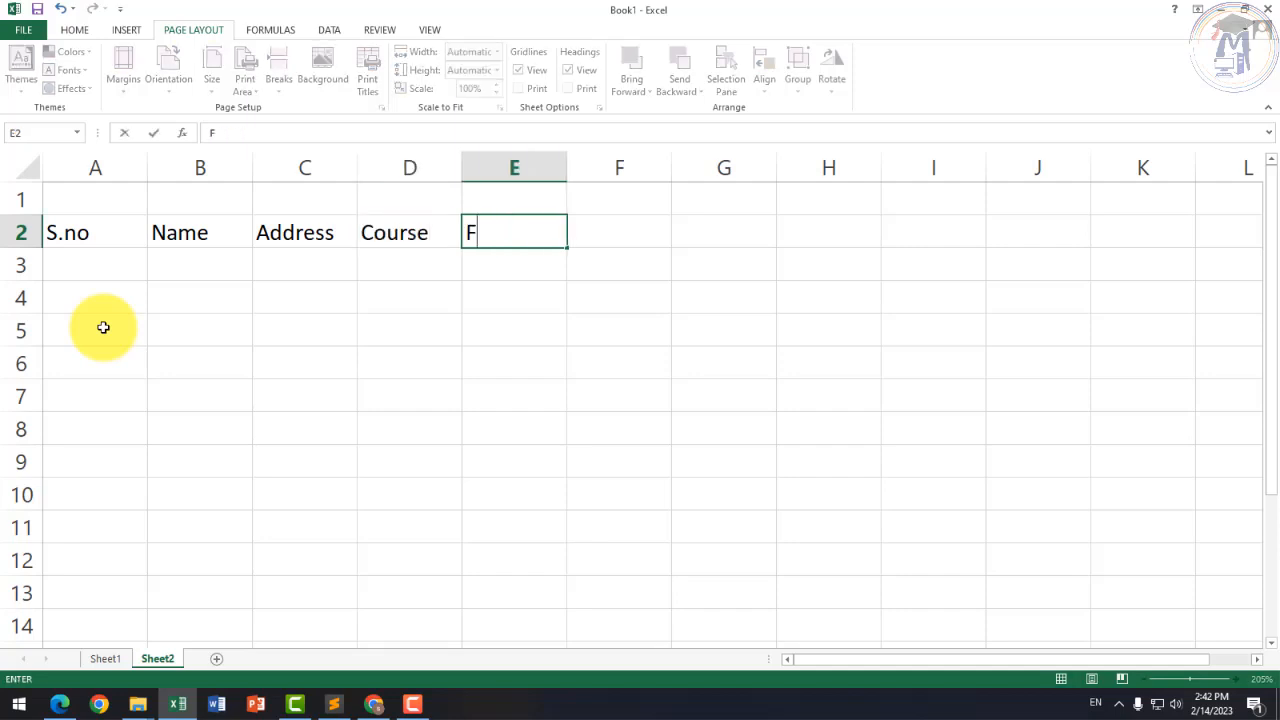
pyautogui.click(195, 322)
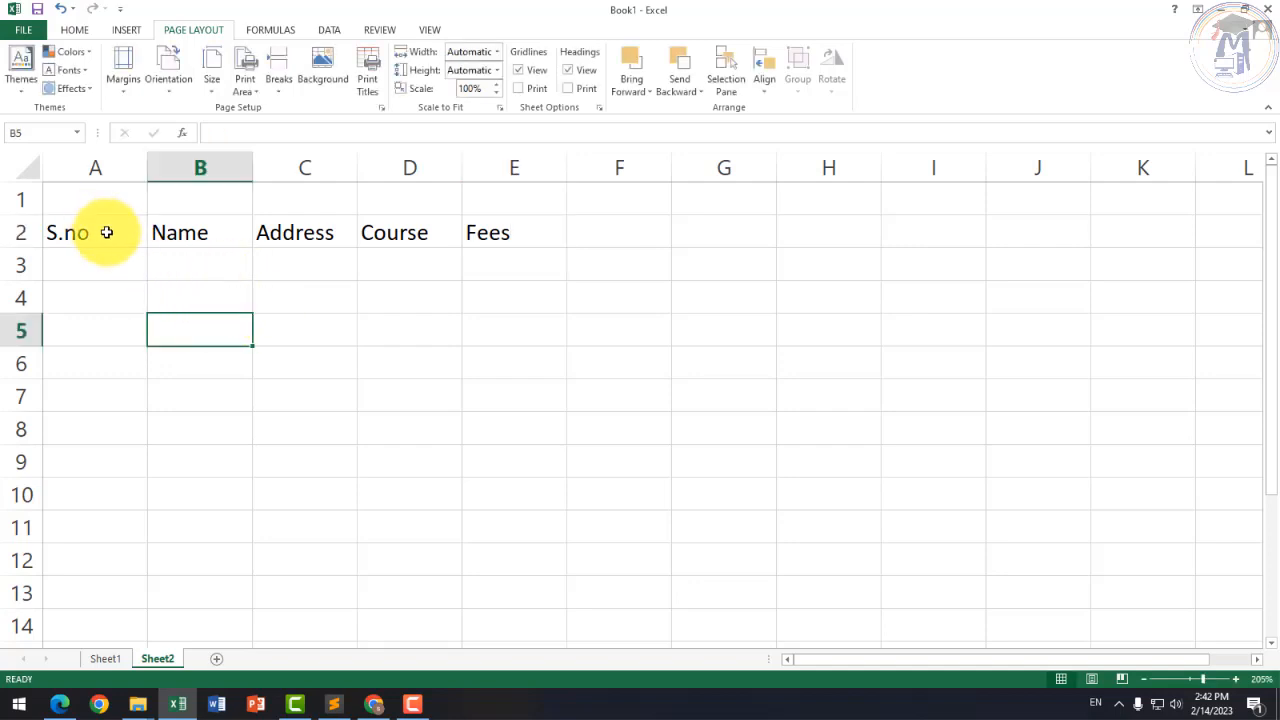
# Step: Copy the header row A2:E2 and paste it into F2:J2
pyautogui.moveTo(110, 233); pyautogui.dragTo(507, 238)
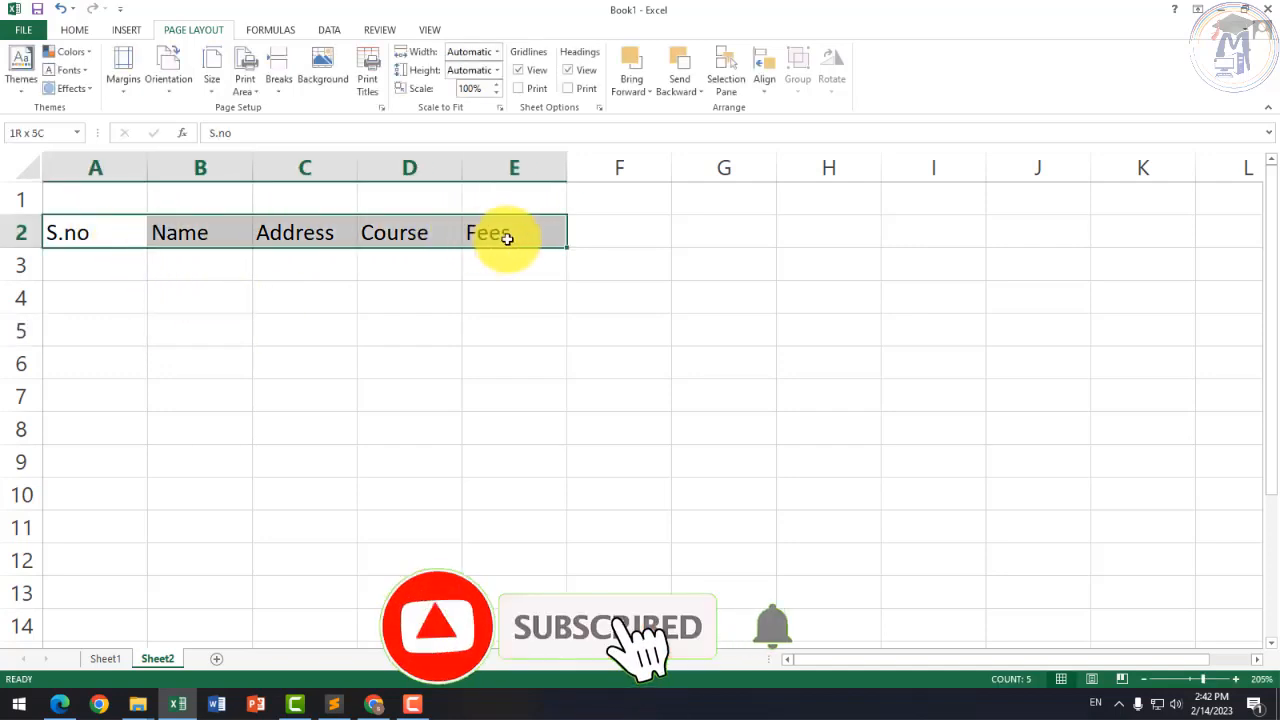
pyautogui.click(537, 294)
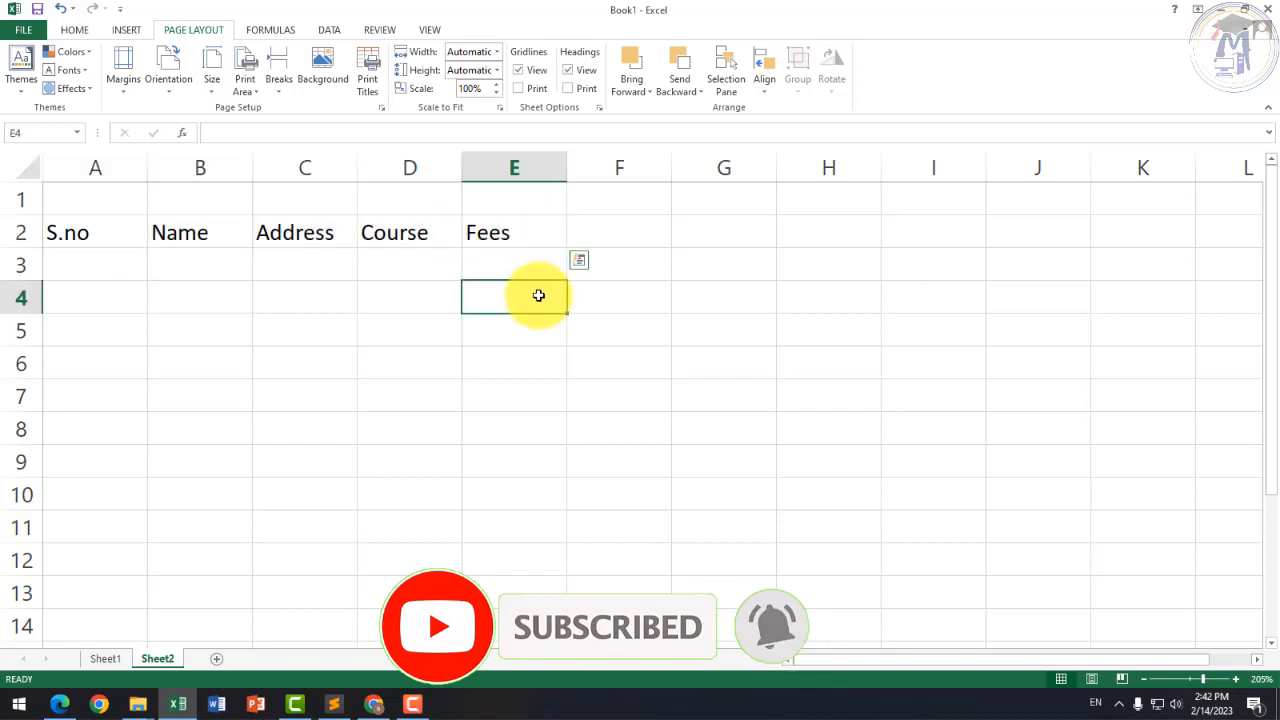
pyautogui.moveTo(509, 234); pyautogui.dragTo(71, 243)
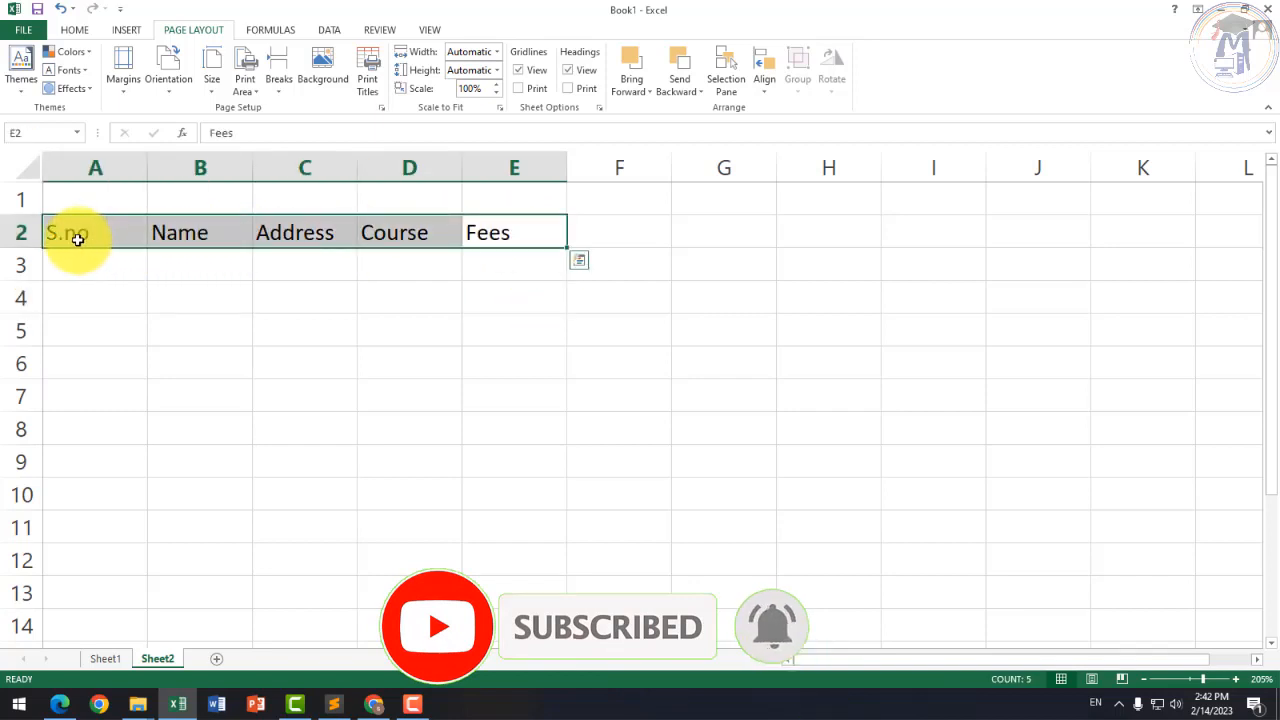
pyautogui.hotkey('ctrl', 'c')
pyautogui.click(655, 229)
pyautogui.hotkey('ctrl', 'v')
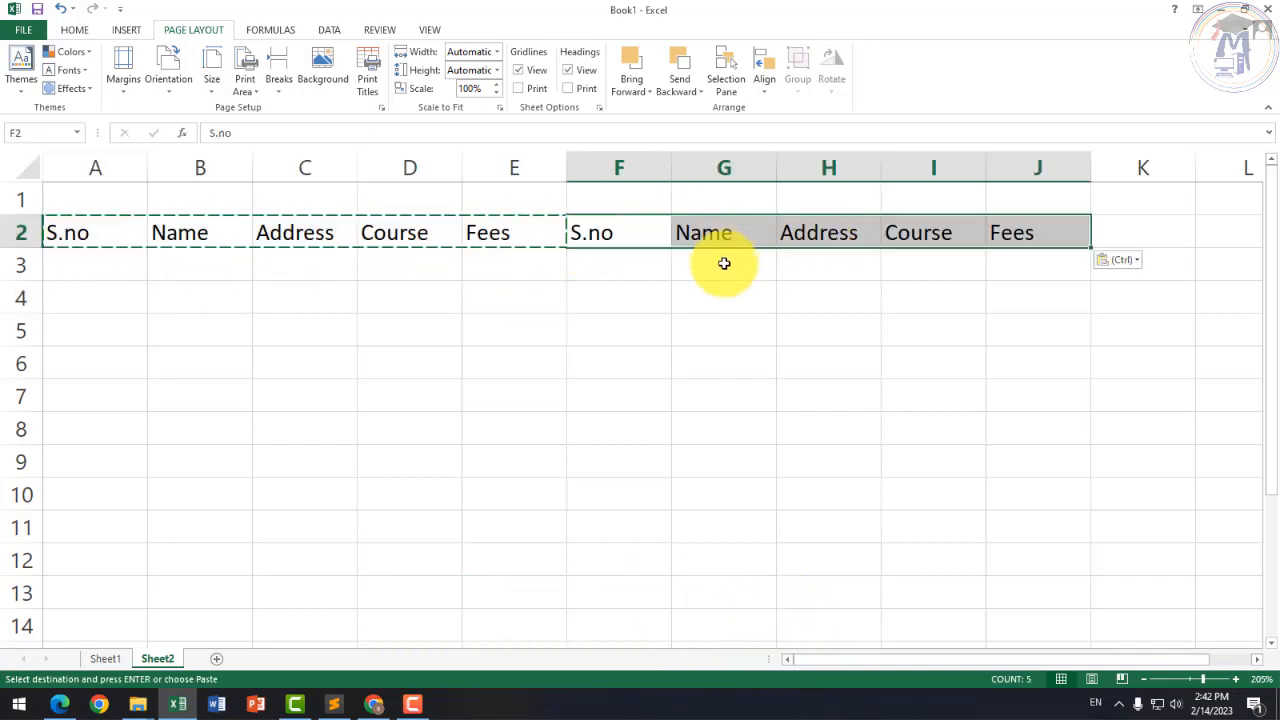
pyautogui.click(723, 264)
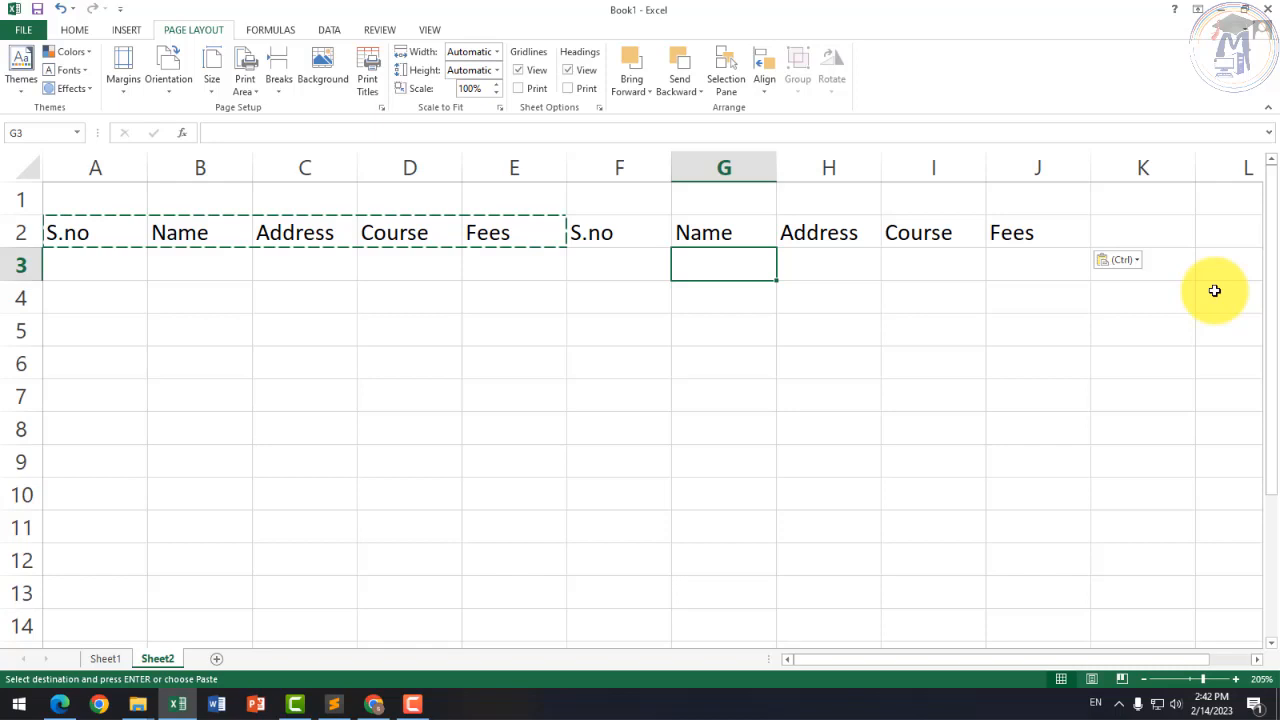
pyautogui.click(170, 78)
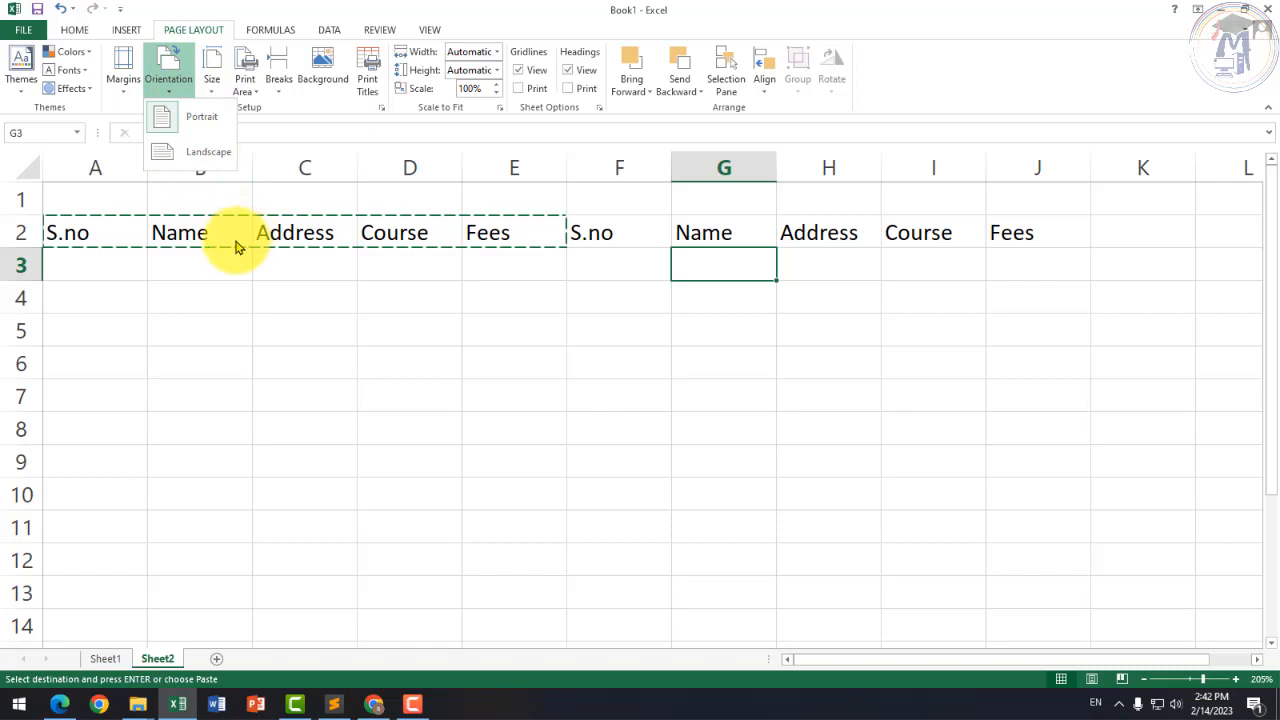
pyautogui.click(258, 277)
pyautogui.click(260, 277)
pyautogui.click(266, 306)
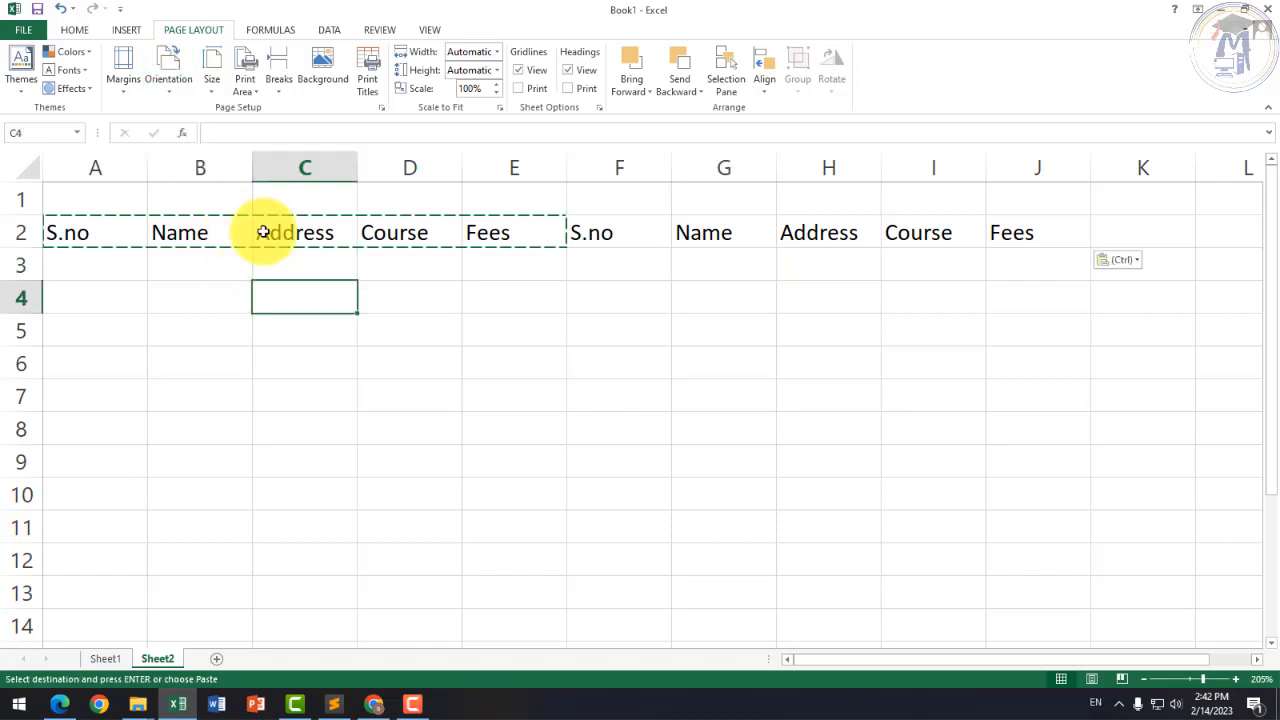
pyautogui.click(133, 90)
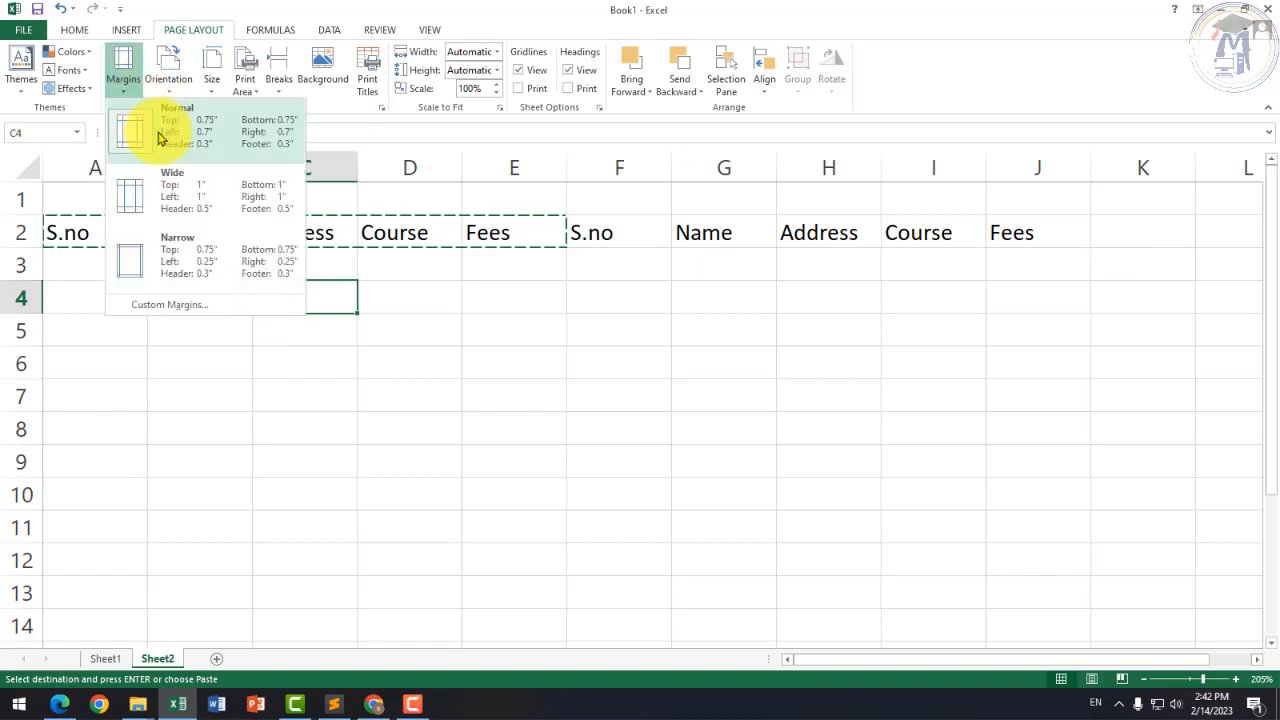
pyautogui.click(162, 305)
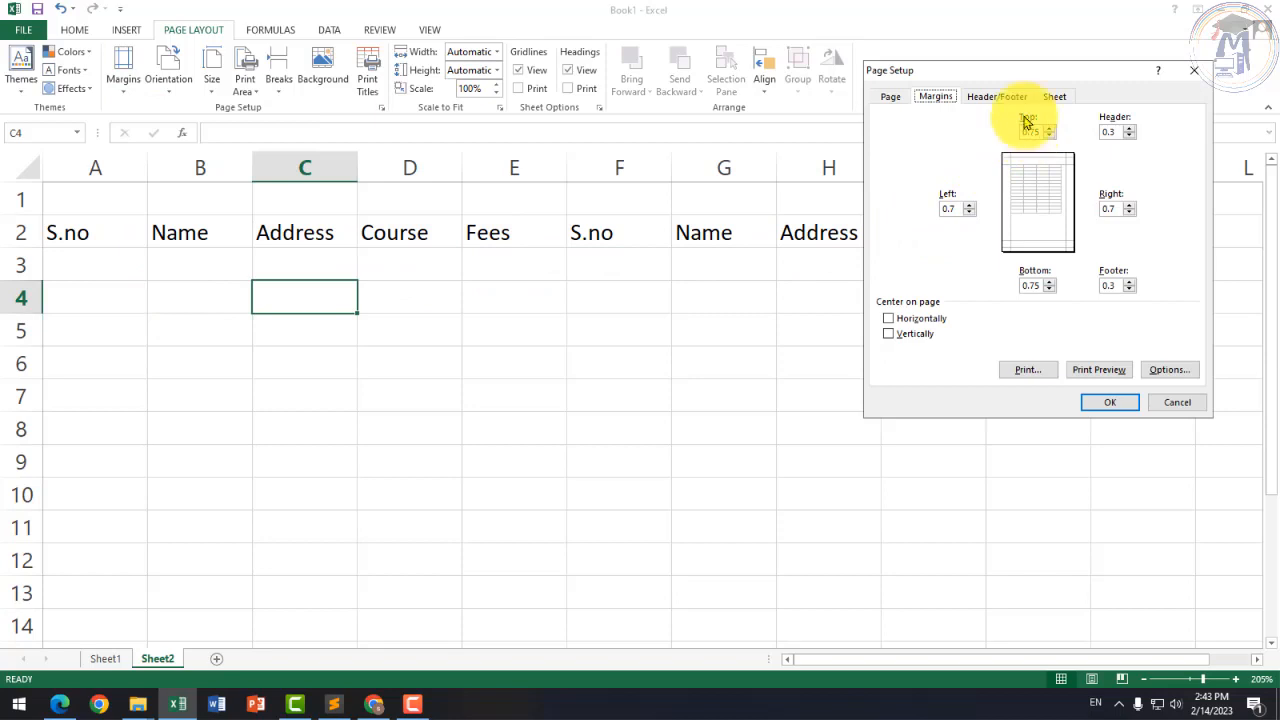
pyautogui.moveTo(1019, 68); pyautogui.dragTo(591, 120)
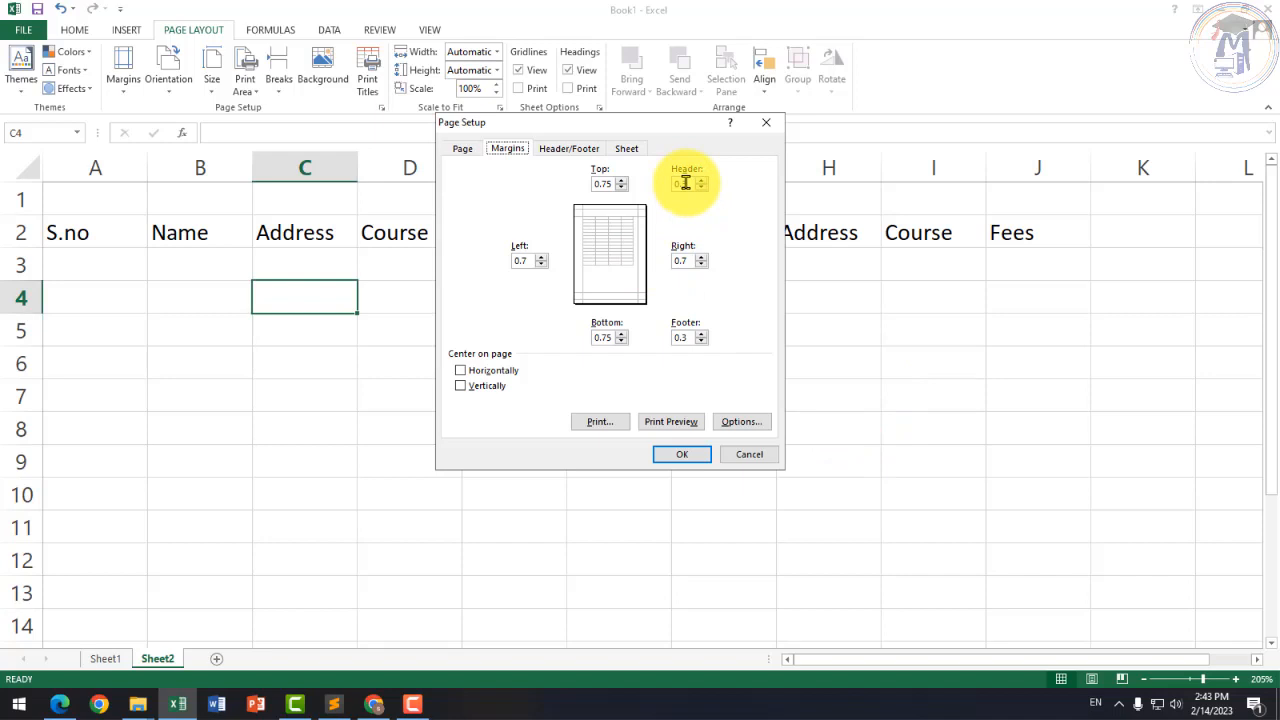
pyautogui.click(768, 456)
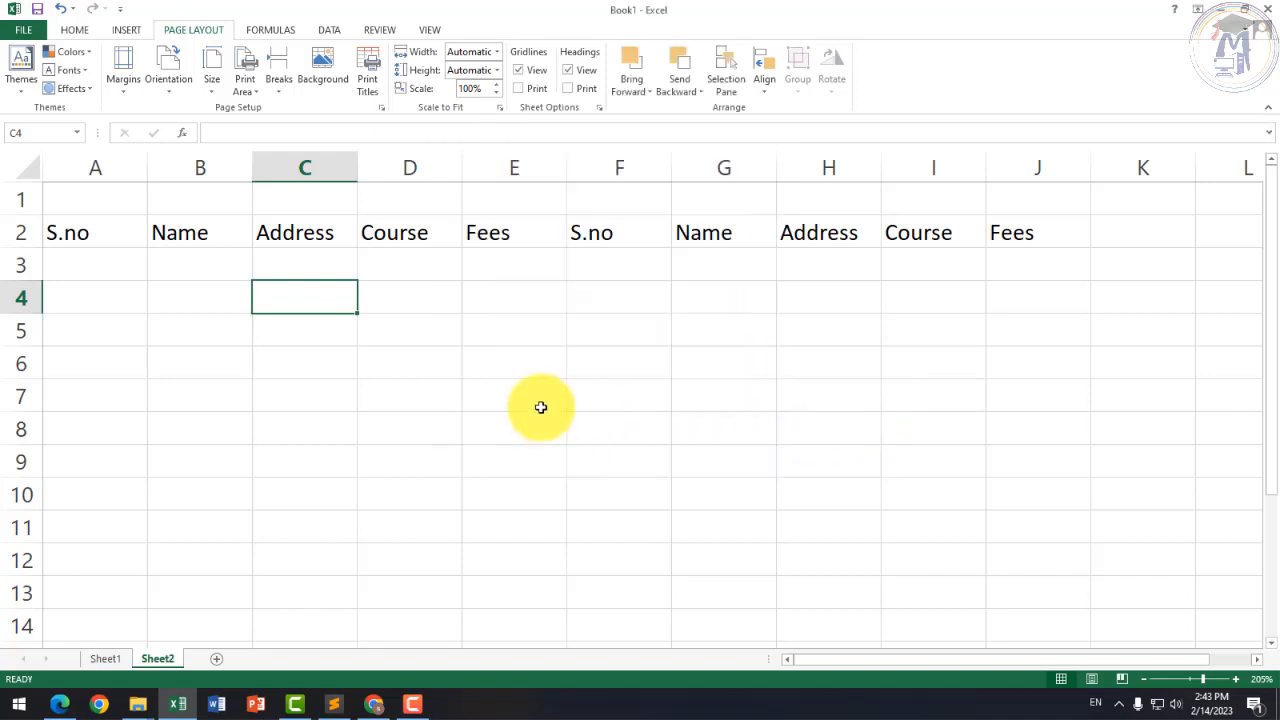
# Step: Delete the duplicate headers in F2:J2
pyautogui.click(432, 390)
pyautogui.moveTo(612, 233); pyautogui.dragTo(1081, 232)
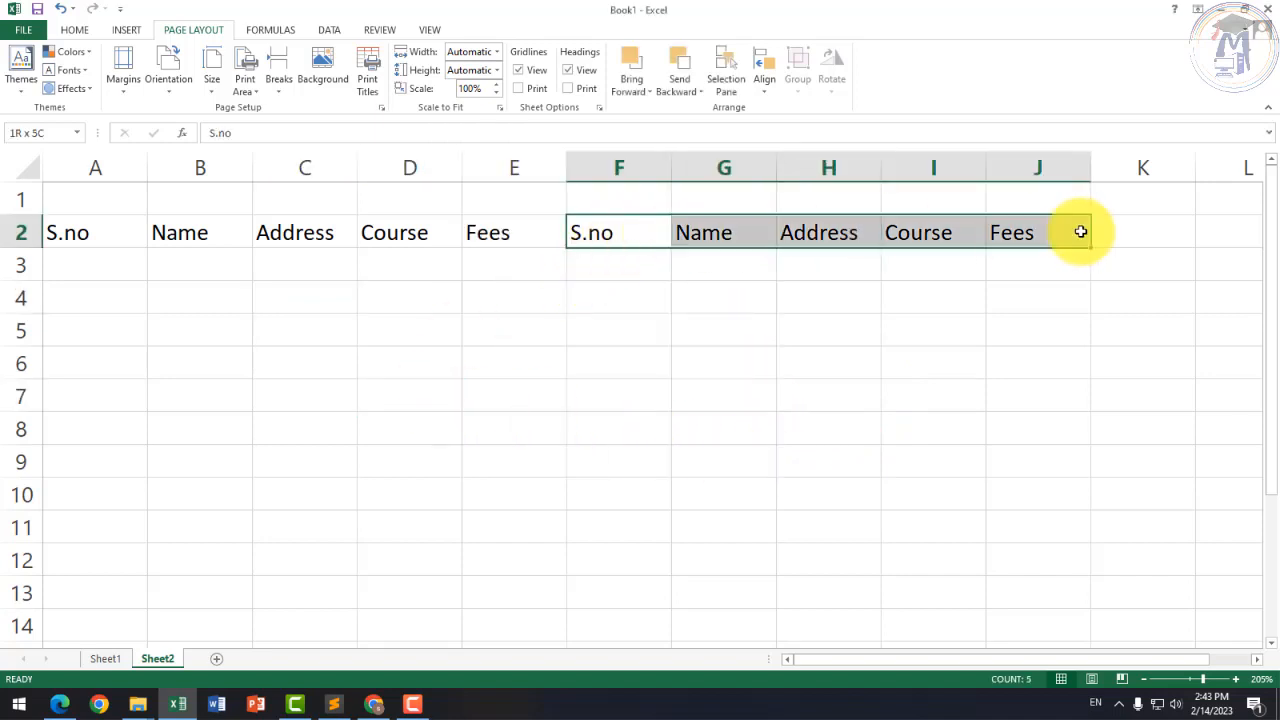
pyautogui.press('Delete')
# Step: Number the S.no column 1 to 10 in A3:A12 using 1 and 2 as the seed
pyautogui.click(420, 332)
pyautogui.click(105, 263)
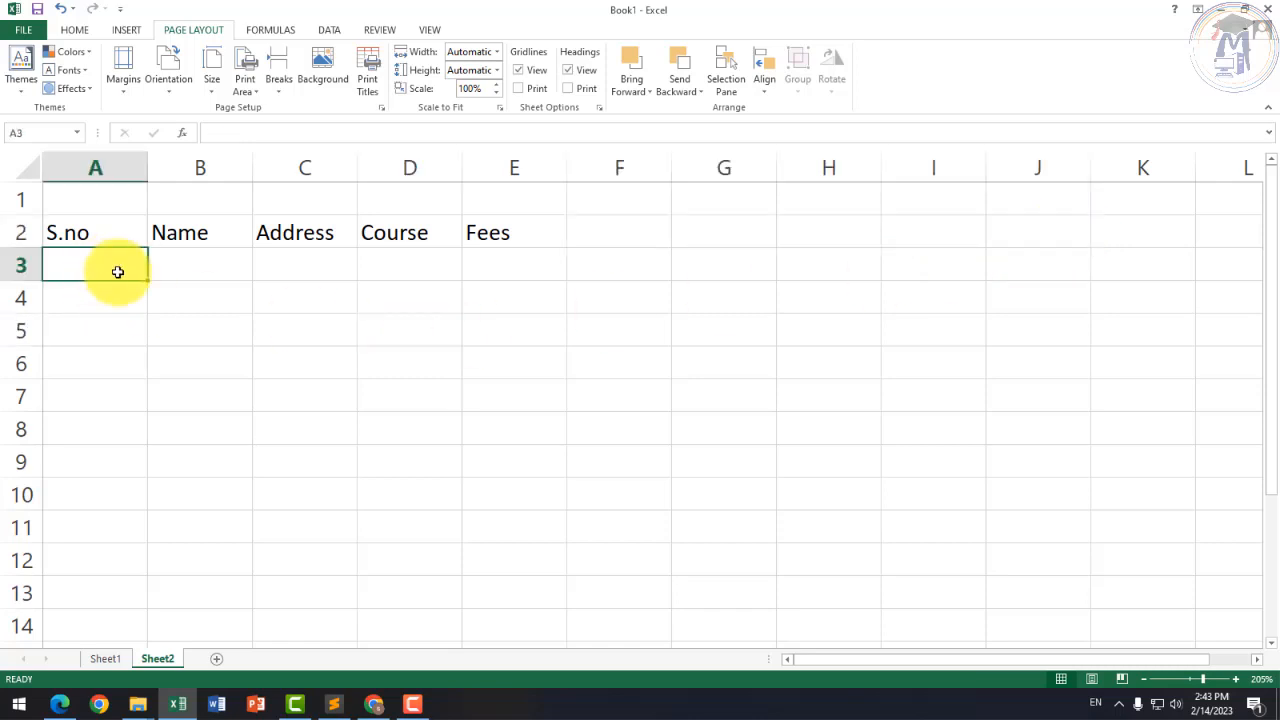
pyautogui.write('1')
pyautogui.press('Return')
pyautogui.write('2')
pyautogui.press('Return')
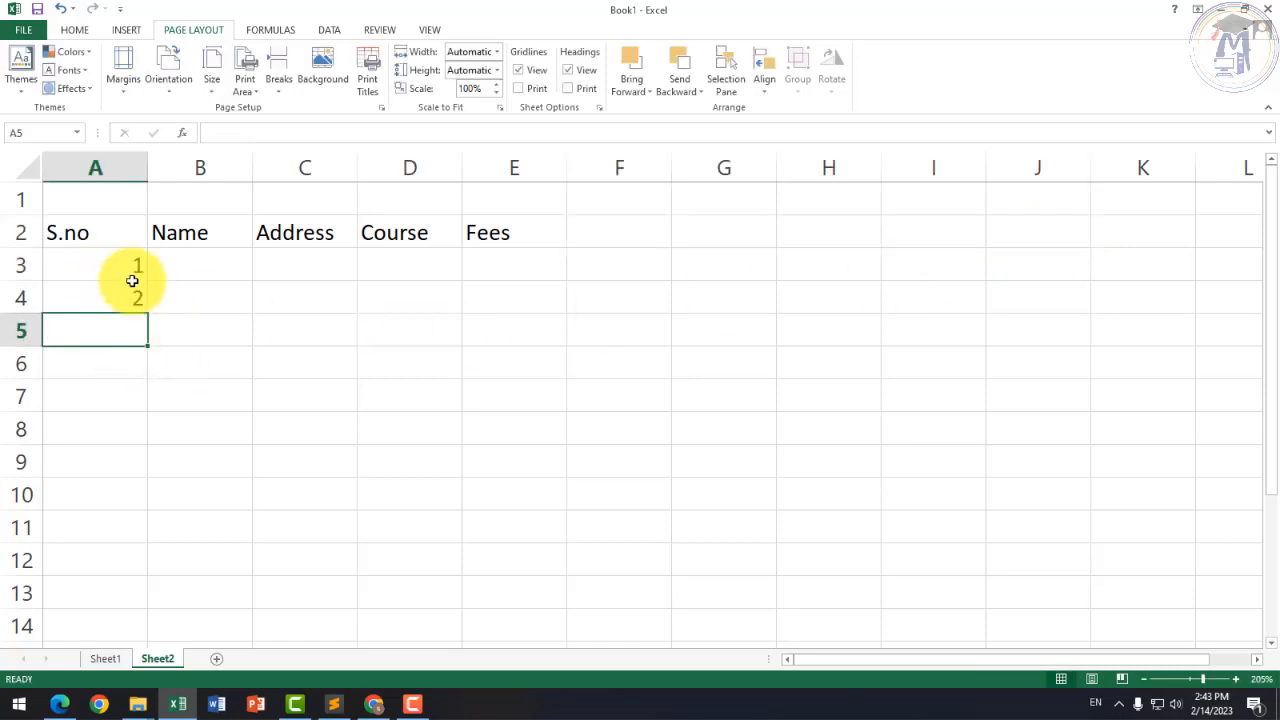
pyautogui.moveTo(118, 259); pyautogui.dragTo(144, 566)
pyautogui.click(194, 266)
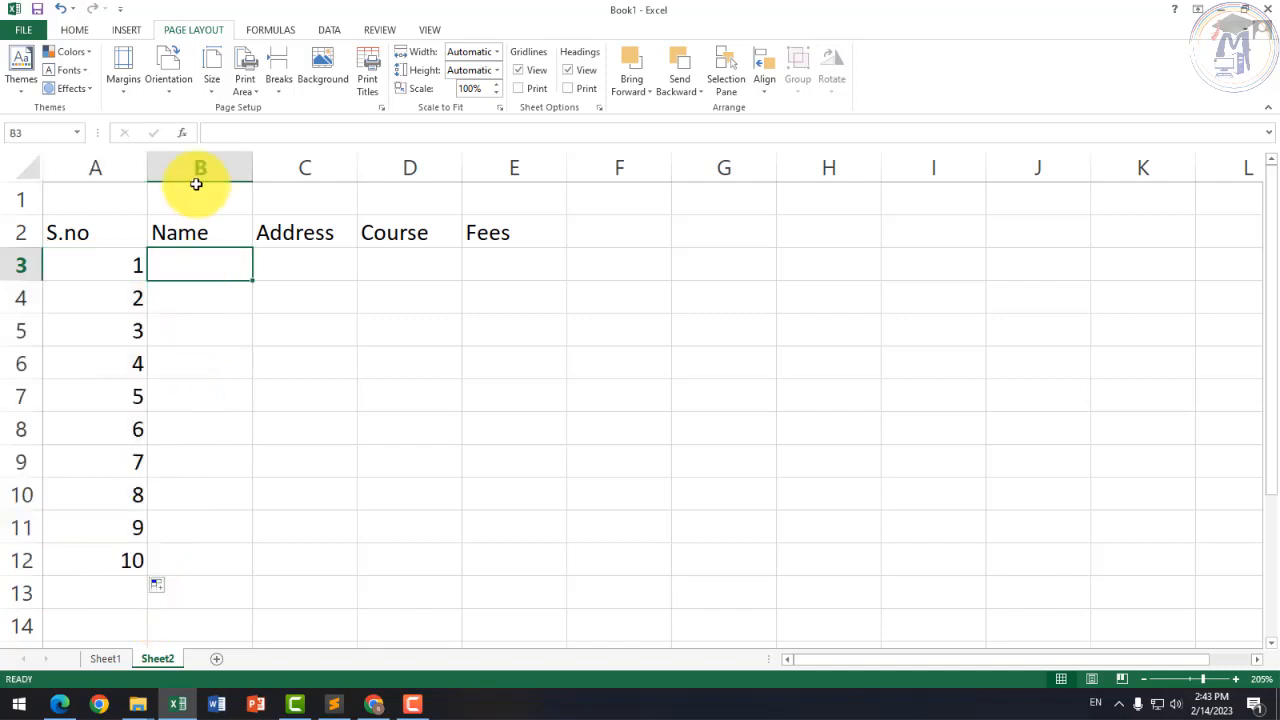
# Step: Enter two student names in B3:B4 and repeat them alternately down to B12
pyautogui.write('Ajay')
pyautogui.press('Return')
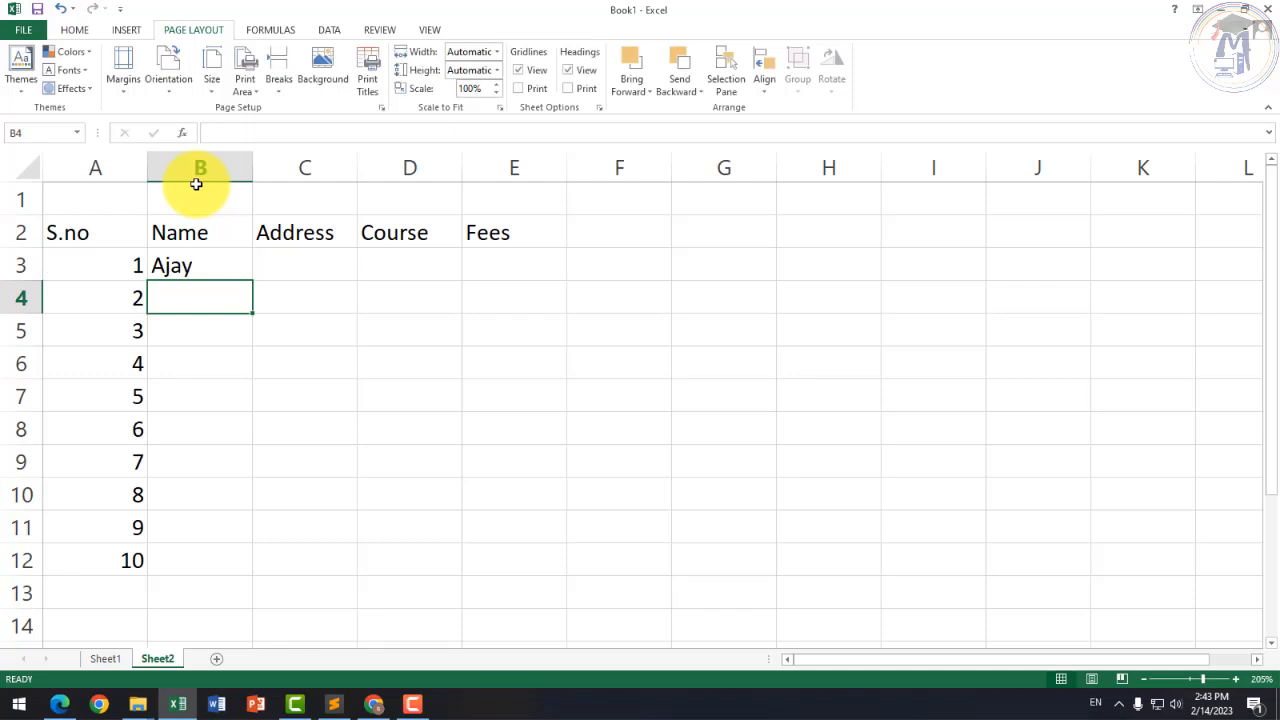
pyautogui.write('Vijay')
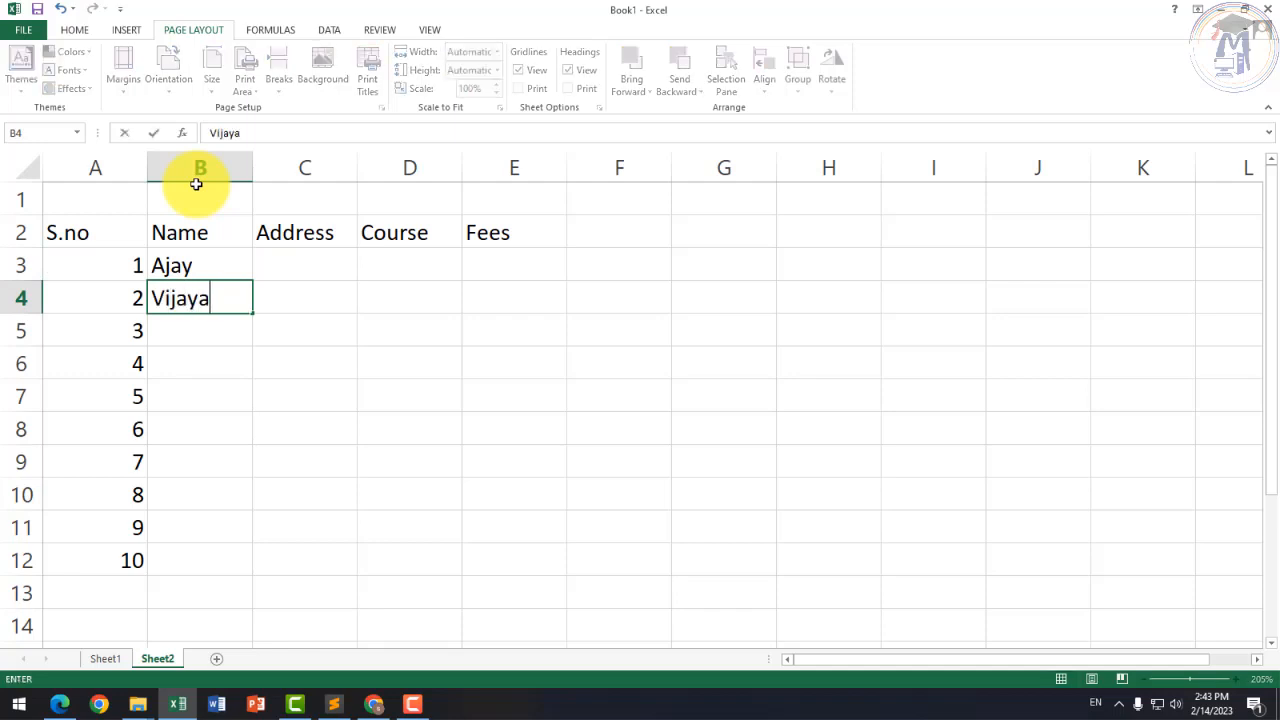
pyautogui.press('Return')
pyautogui.moveTo(200, 265); pyautogui.dragTo(268, 575)
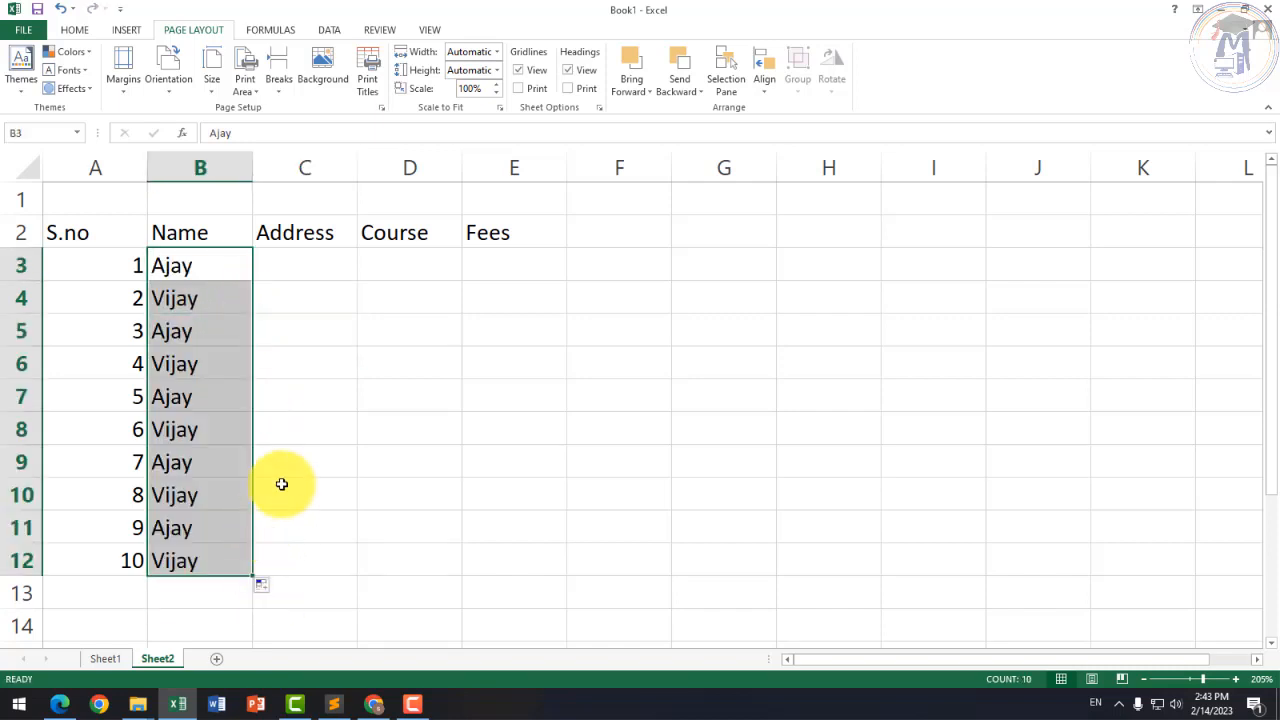
# Step: Enter Chhindwara in C3 and fill it down through C12 with Ctrl+D
pyautogui.click(348, 270)
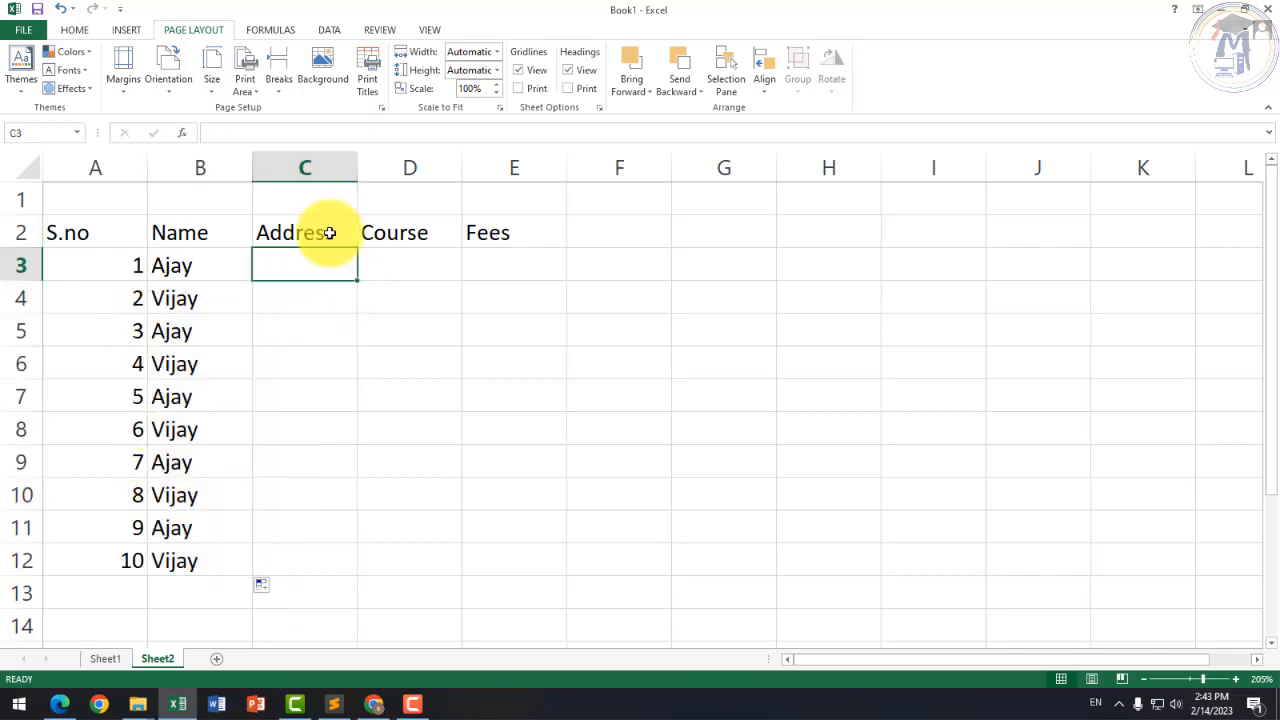
pyautogui.write('C')
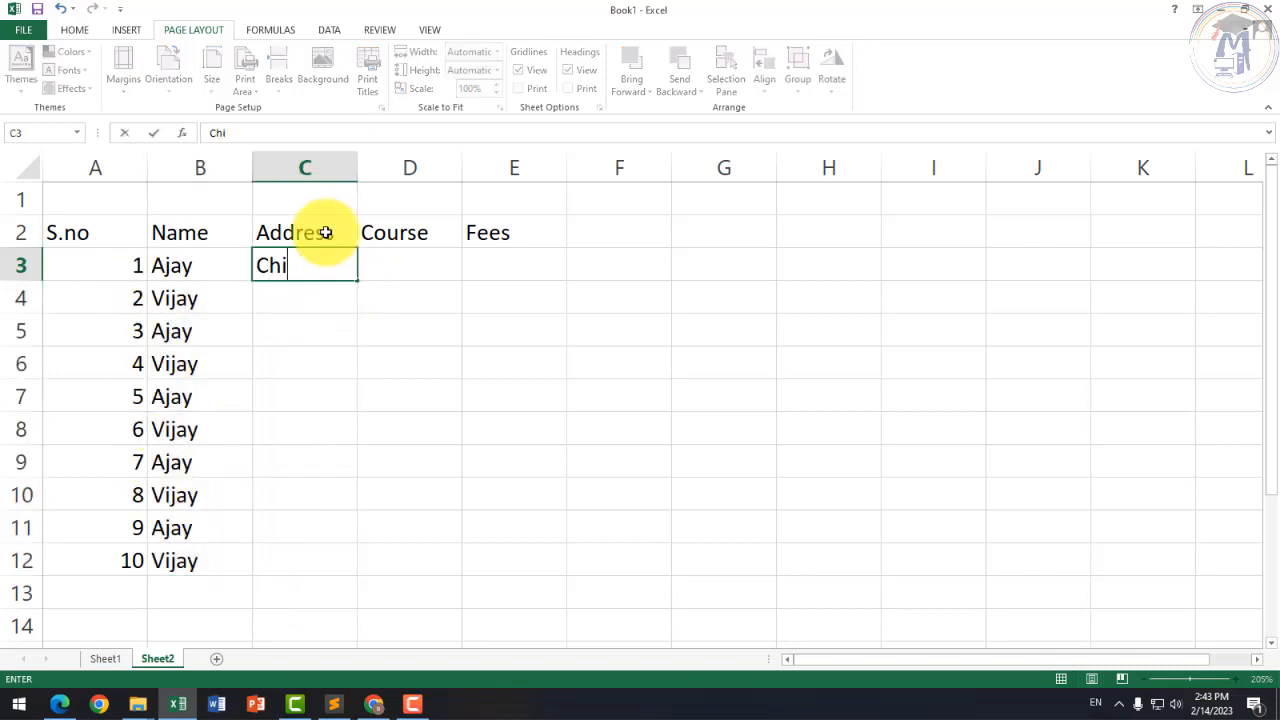
pyautogui.write('hhindwar')
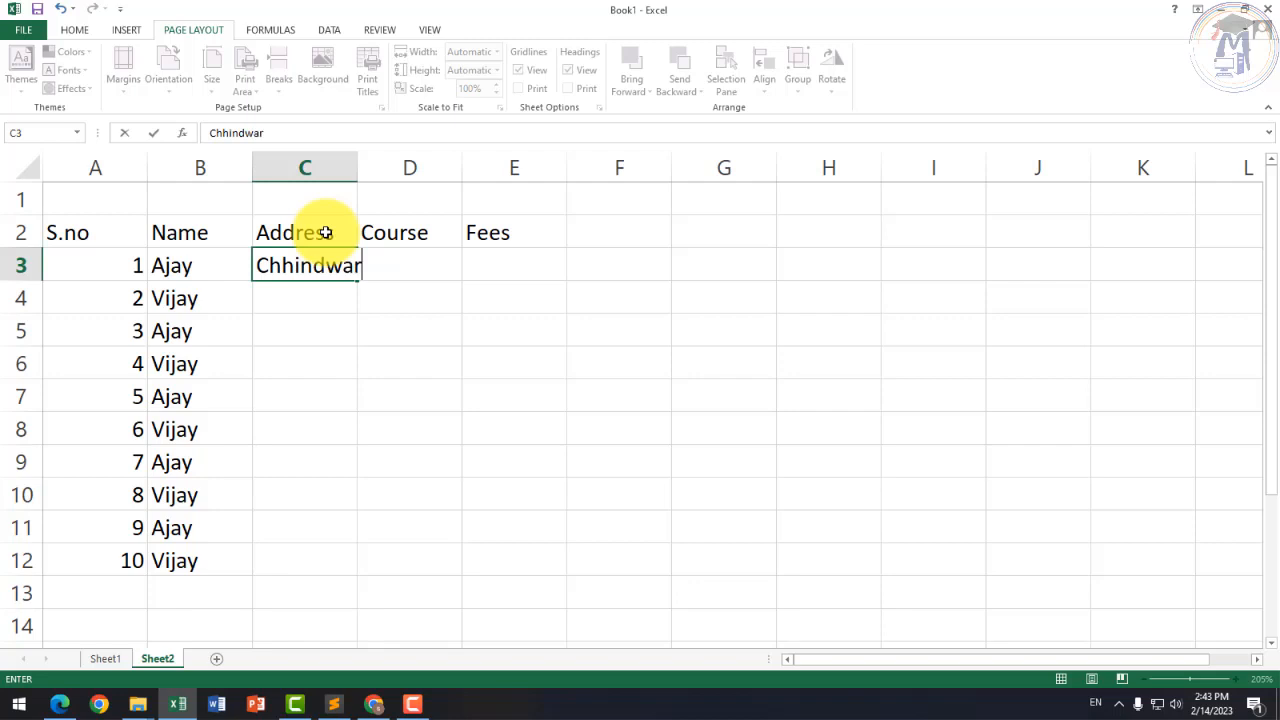
pyautogui.write('a')
pyautogui.press('Return')
pyautogui.moveTo(334, 266); pyautogui.dragTo(315, 552)
pyautogui.hotkey('ctrl', 'd')
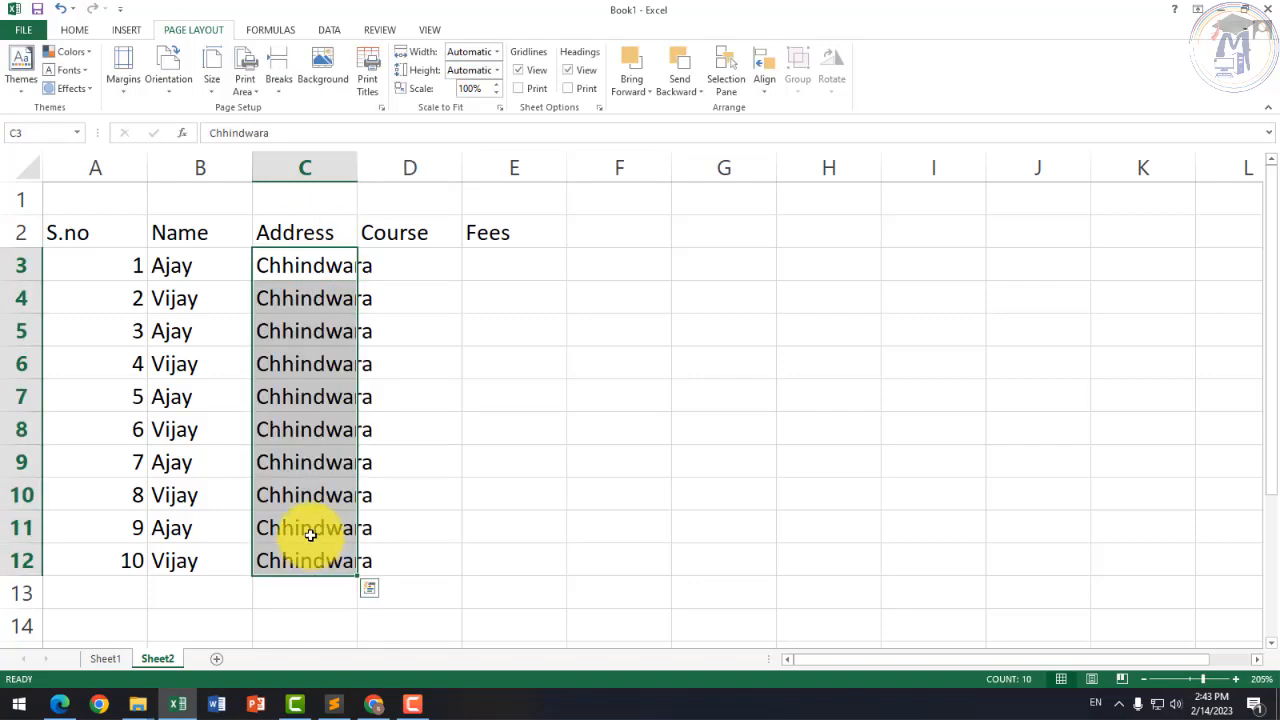
# Step: Type DCA in D3 and PGDCA in D4, then select the pair
pyautogui.click(408, 270)
pyautogui.write('DCA')
pyautogui.press('Return')
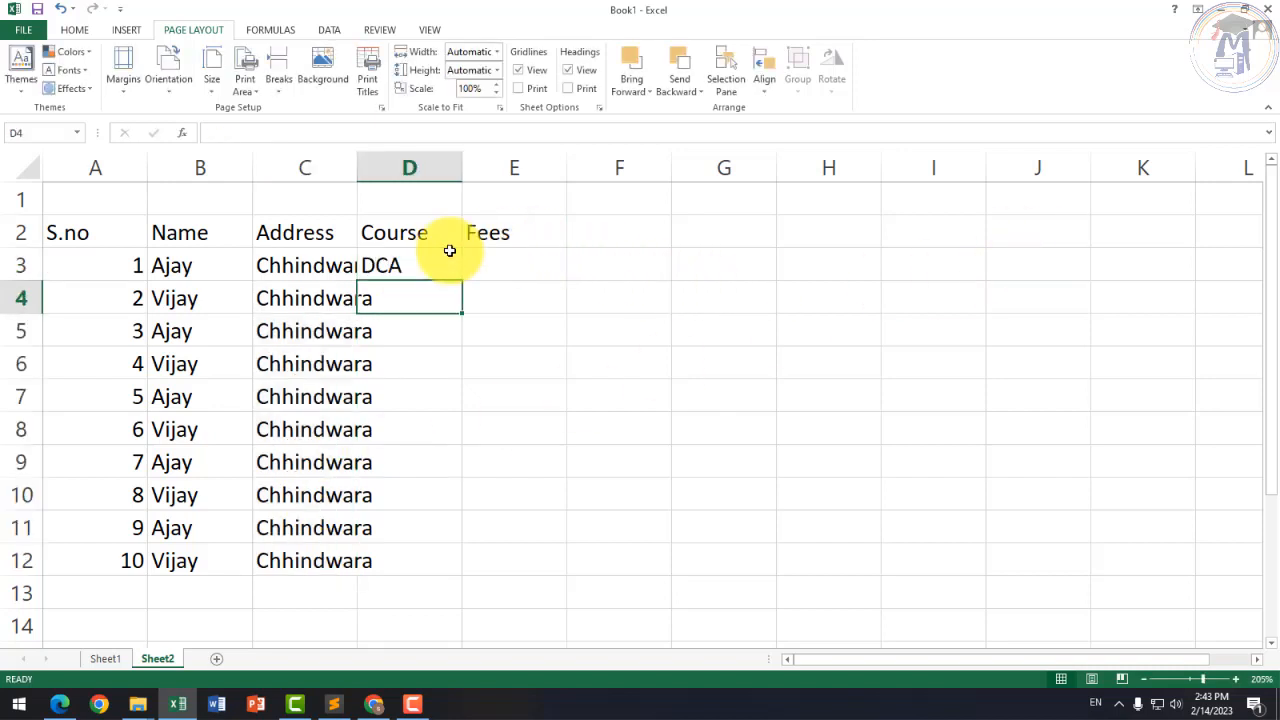
pyautogui.write('PGDCA')
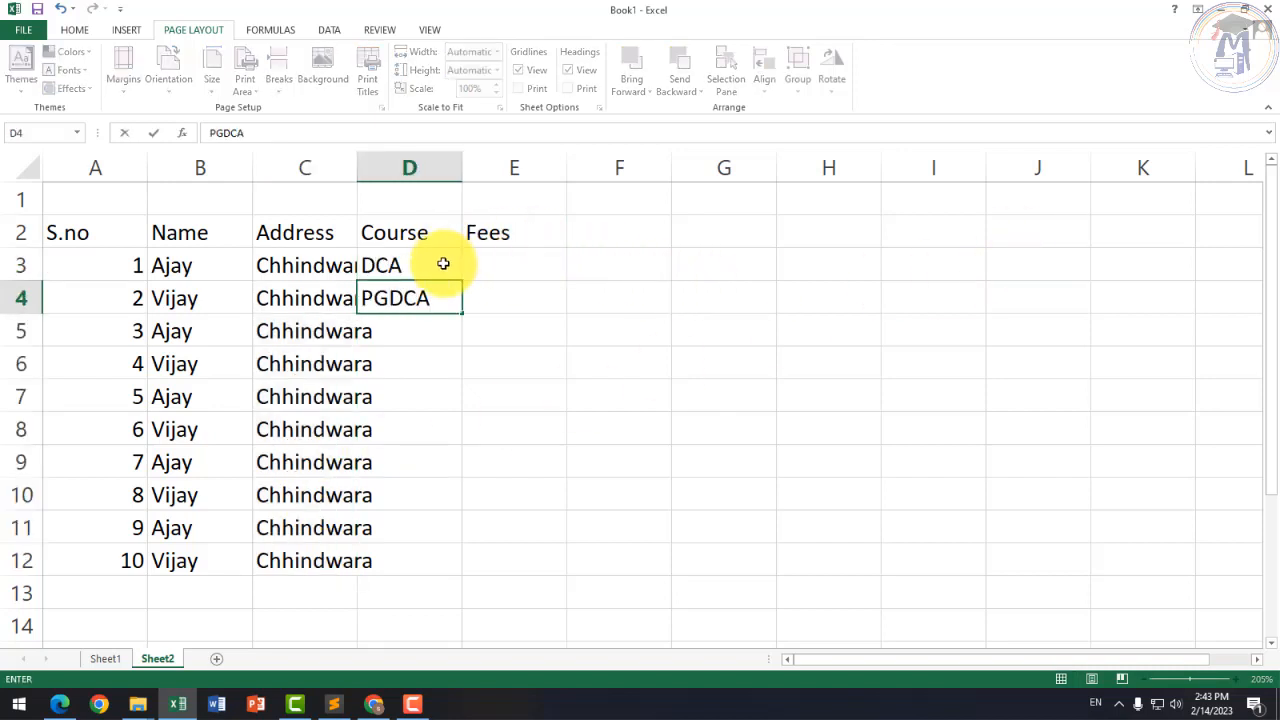
pyautogui.moveTo(443, 263); pyautogui.dragTo(463, 582)
# Step: Extend DCA/PGDCA down to D12 and enter fees 8000 and 9000 in E3:E4
pyautogui.click(515, 240)
pyautogui.click(523, 263)
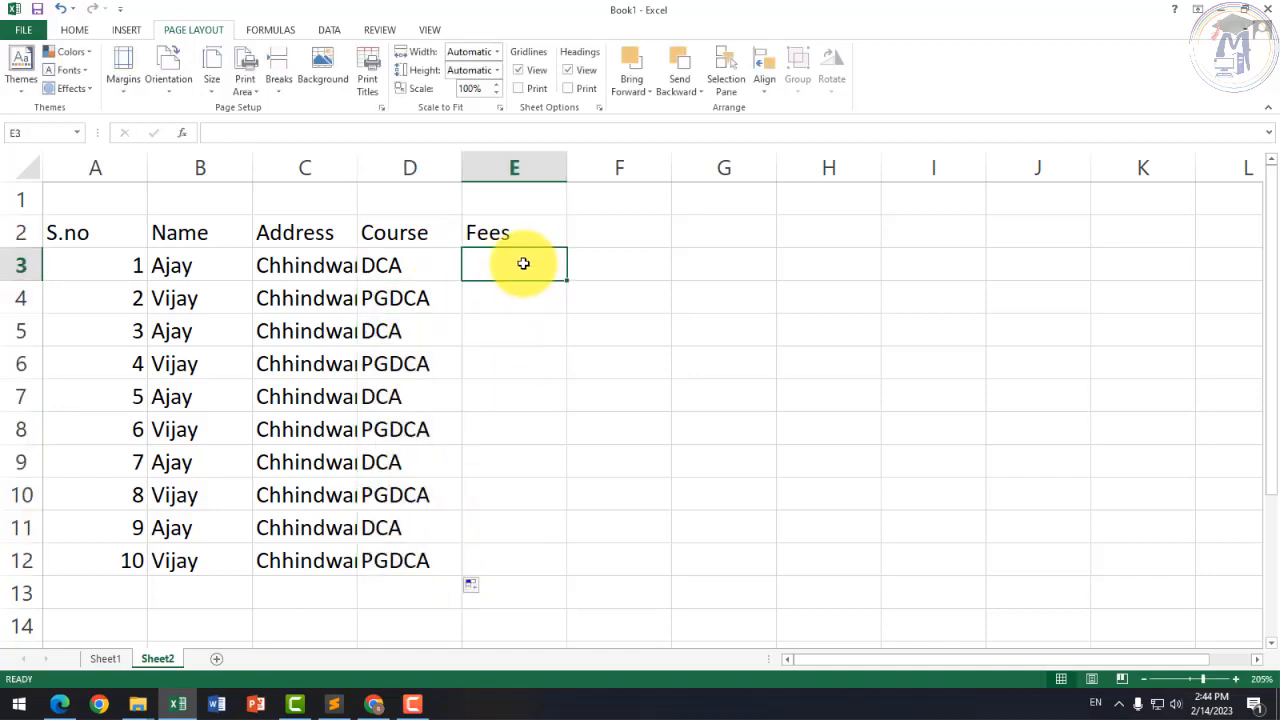
pyautogui.write('8000')
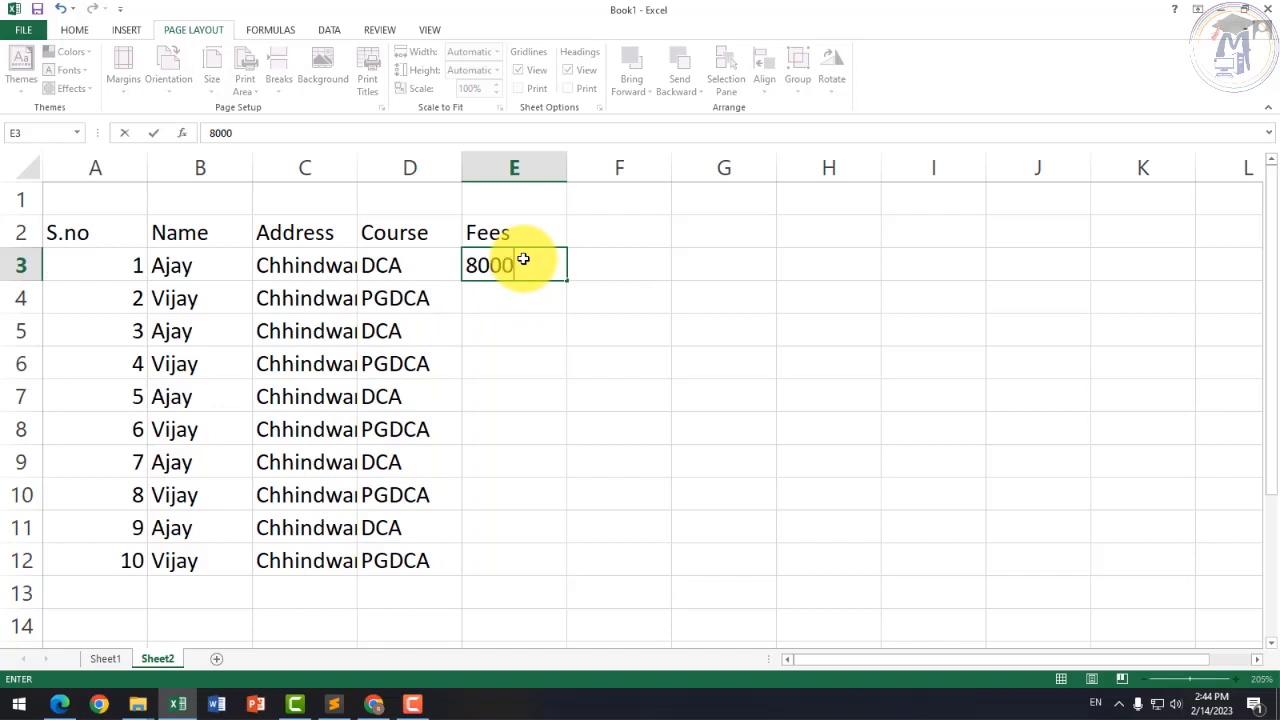
pyautogui.press('Return')
pyautogui.write('900')
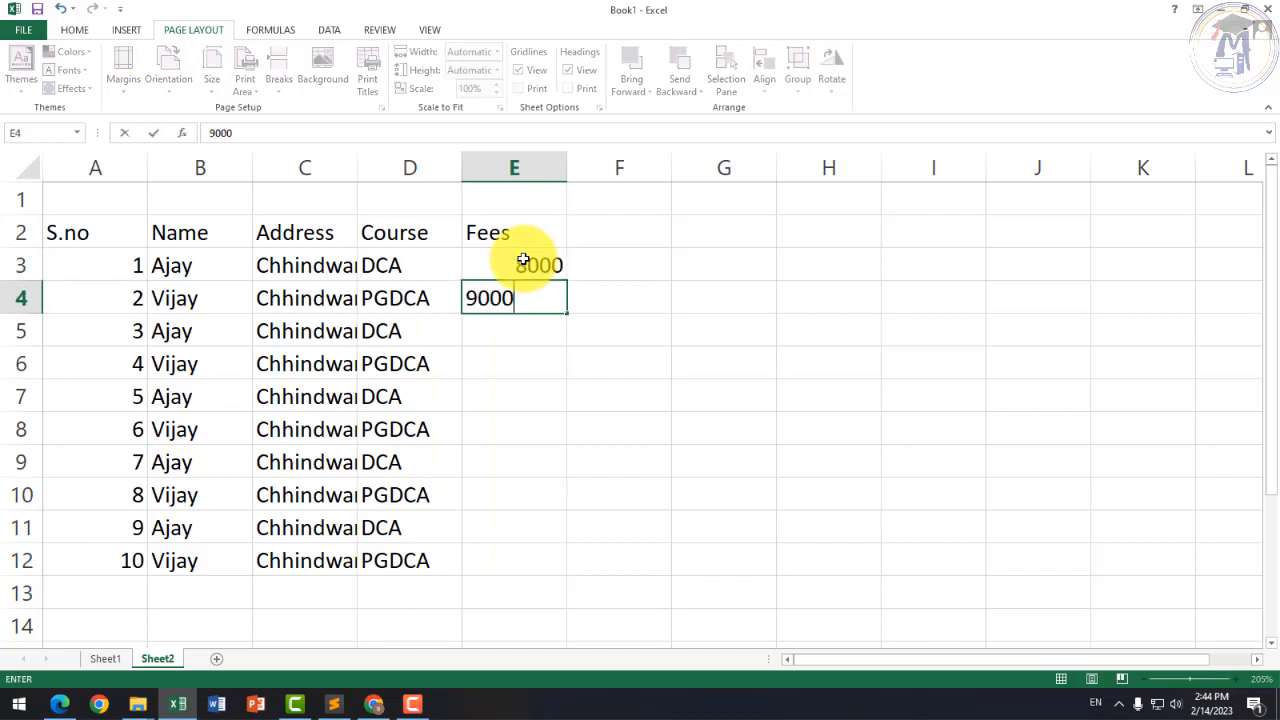
pyautogui.write('0')
pyautogui.press('Return')
# Step: Copy the 8000/9000 pair into E5, E7, E9 and E11 to fill Fees through row 12
pyautogui.moveTo(523, 263); pyautogui.dragTo(534, 300)
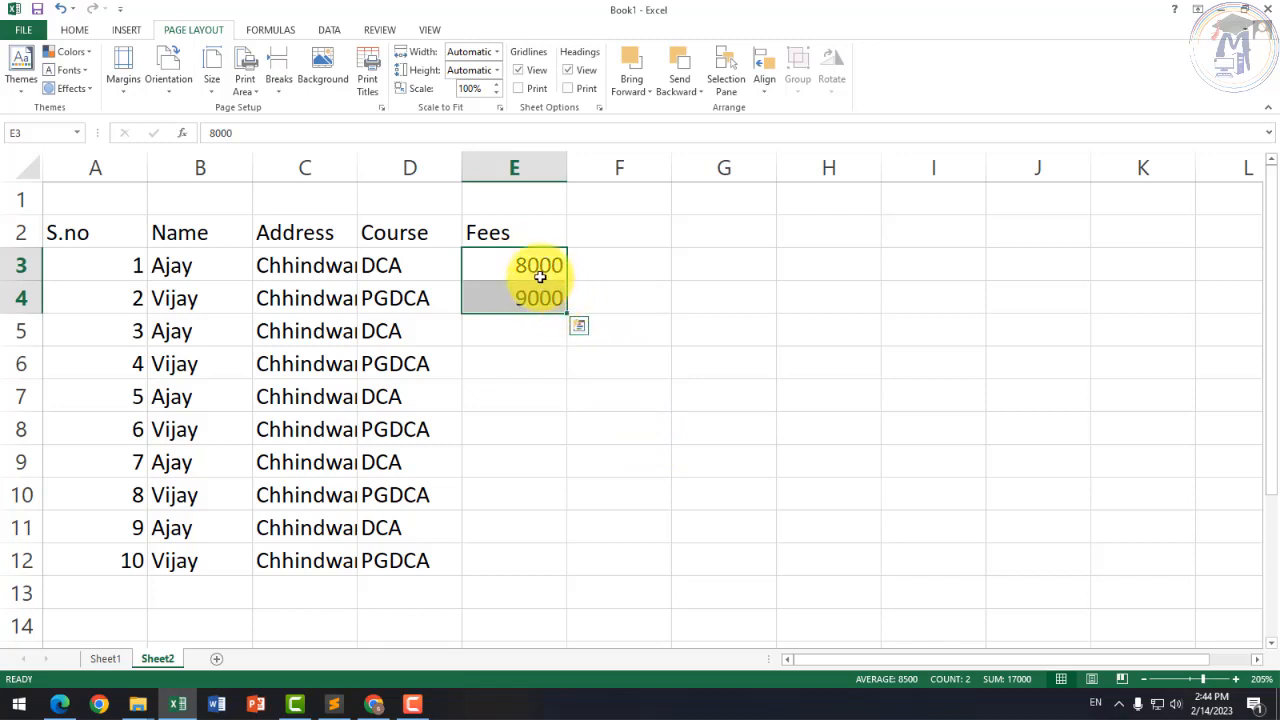
pyautogui.hotkey('ctrl', 'c')
pyautogui.click(540, 322)
pyautogui.hotkey('ctrl', 'v')
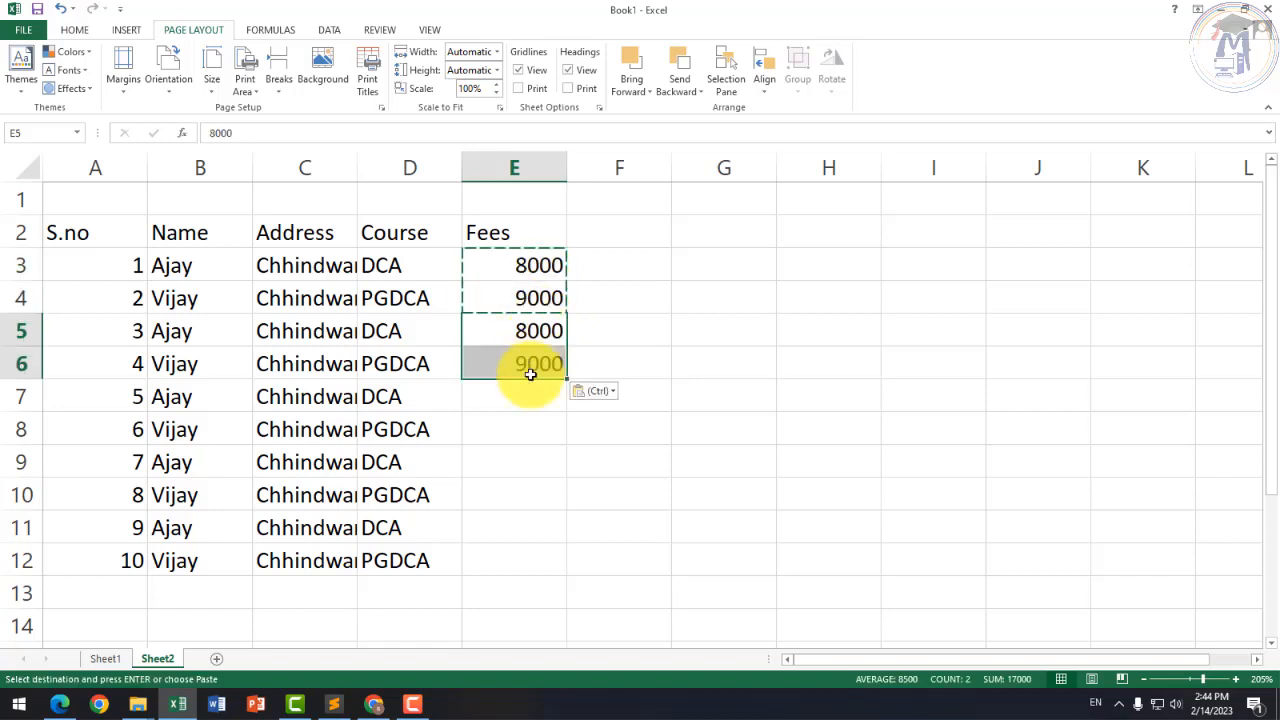
pyautogui.click(524, 397)
pyautogui.hotkey('ctrl', 'v')
pyautogui.click(522, 460)
pyautogui.hotkey('ctrl', 'v')
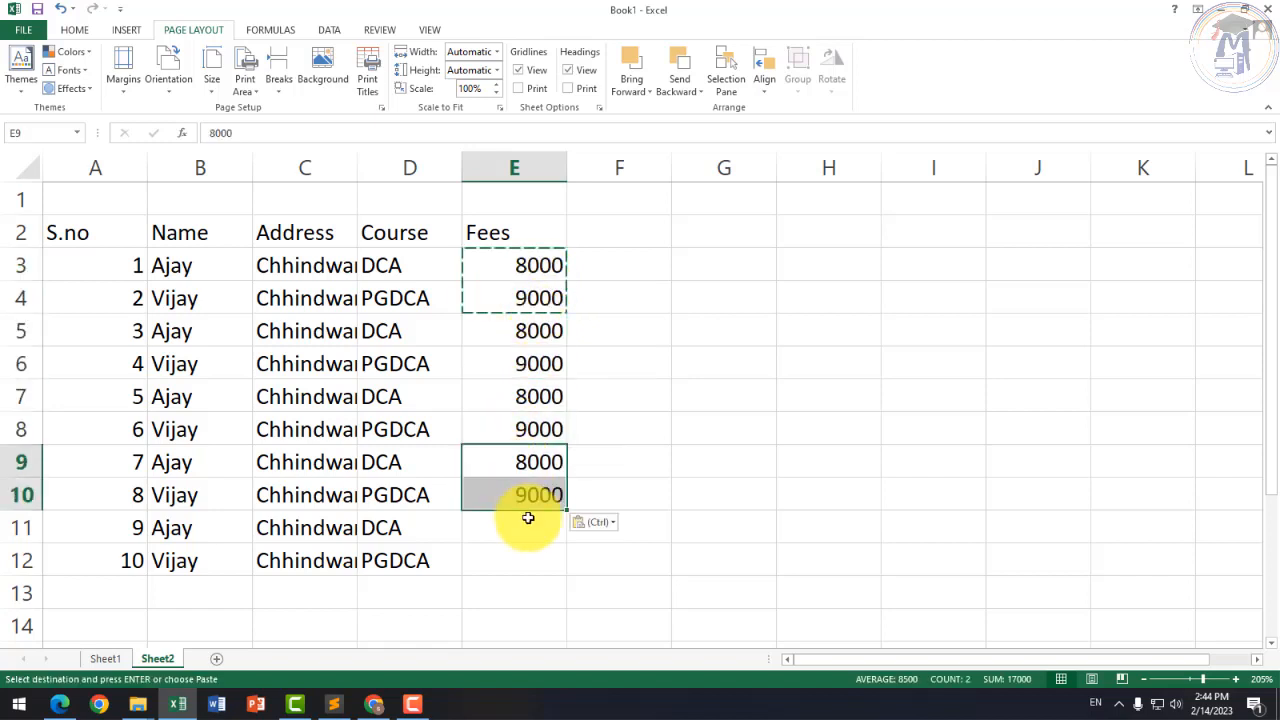
pyautogui.click(528, 522)
pyautogui.hotkey('ctrl', 'v')
pyautogui.click(660, 466)
pyautogui.press('Escape')
# Step: Select the header cells A2:E2, then clear the selection
pyautogui.click(490, 425)
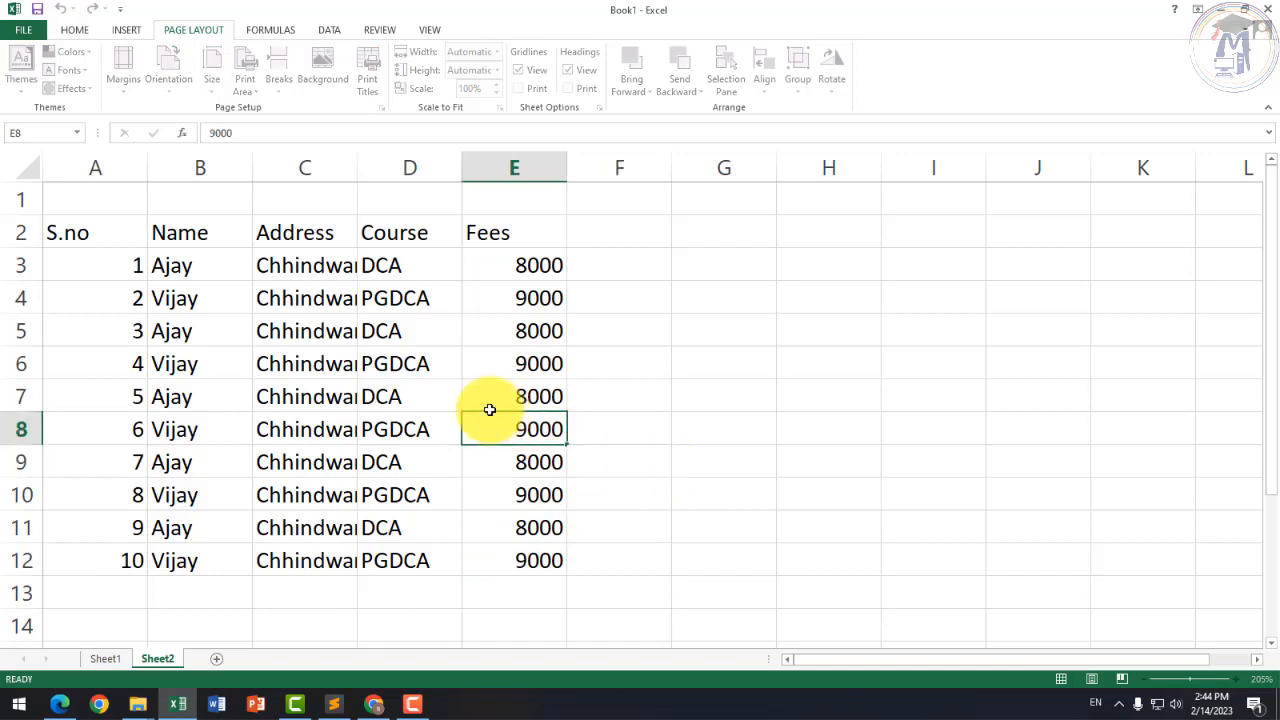
pyautogui.moveTo(131, 229); pyautogui.dragTo(466, 231)
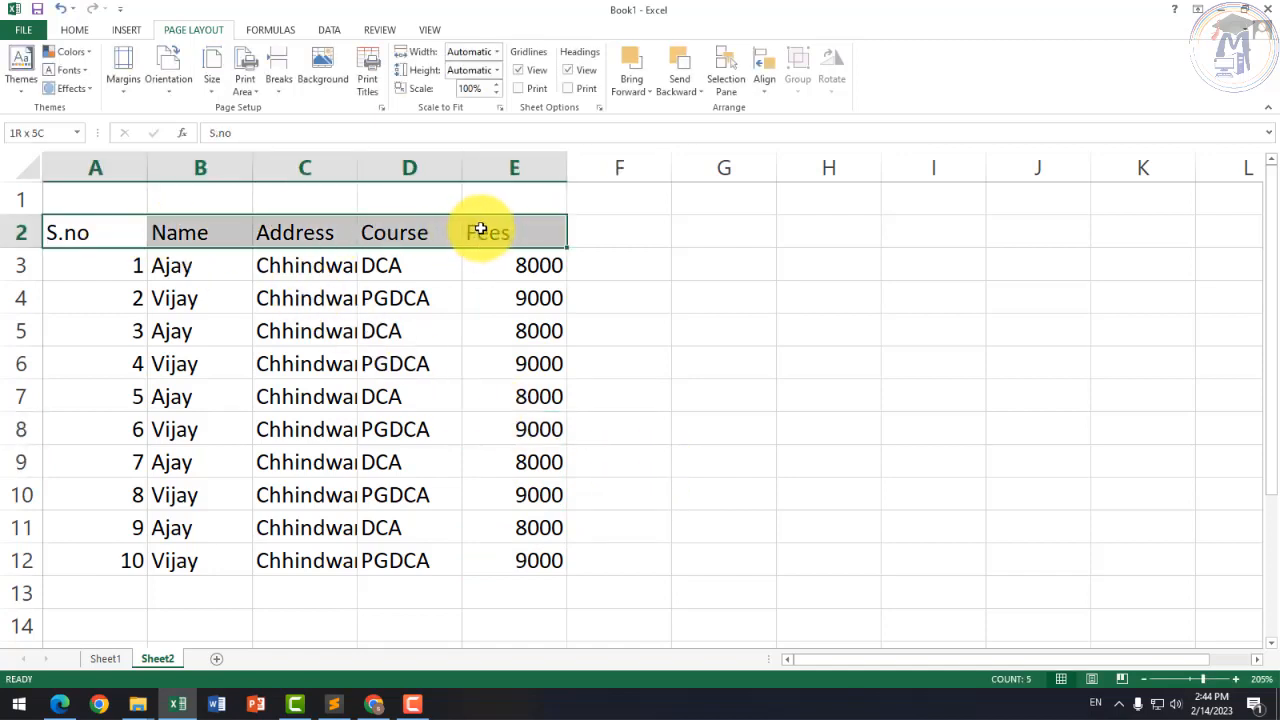
pyautogui.click(590, 262)
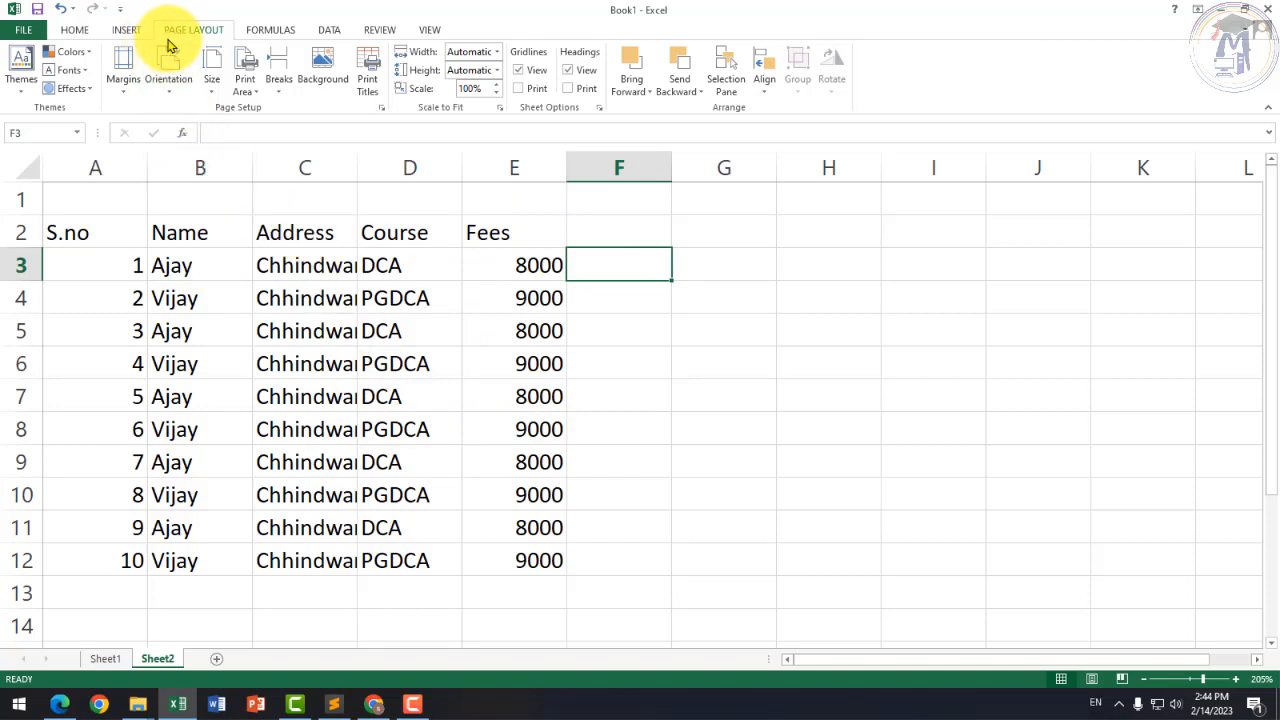
pyautogui.click(128, 90)
# Step: Apply Normal margins, Portrait orientation and A4 paper size to Sheet2
pyautogui.click(145, 127)
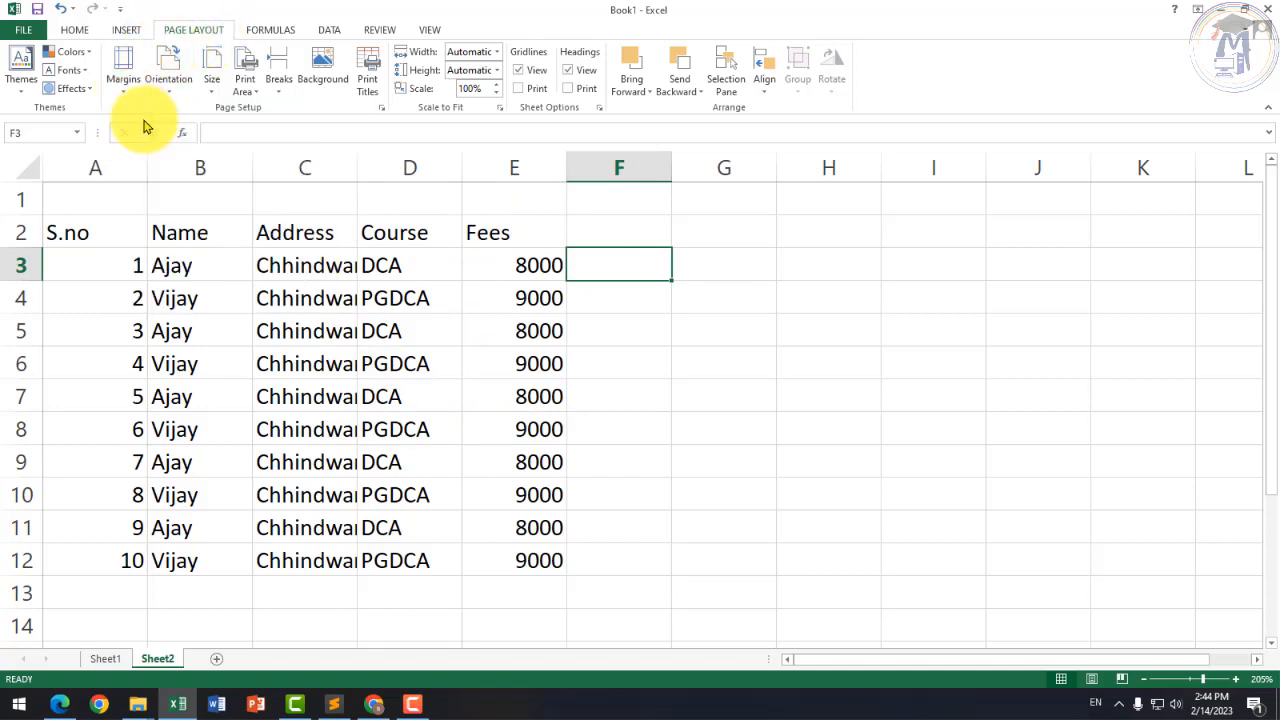
pyautogui.click(168, 90)
pyautogui.click(198, 118)
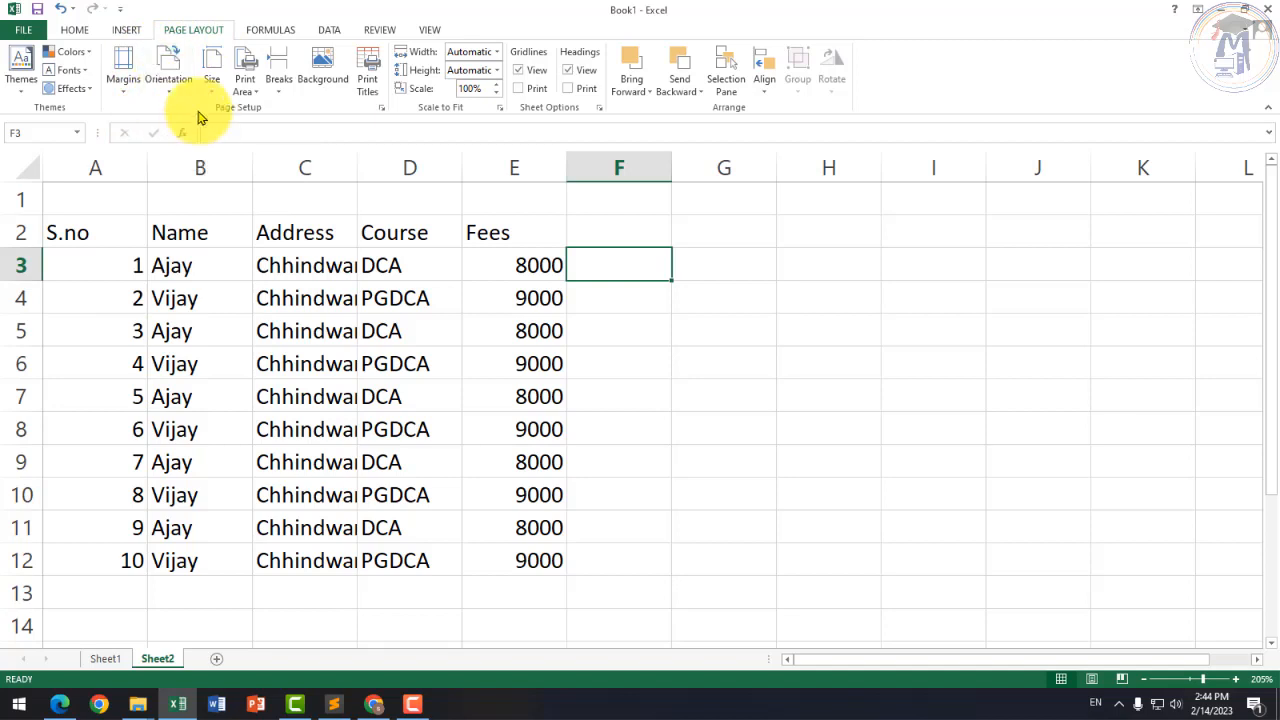
pyautogui.click(211, 85)
pyautogui.click(223, 329)
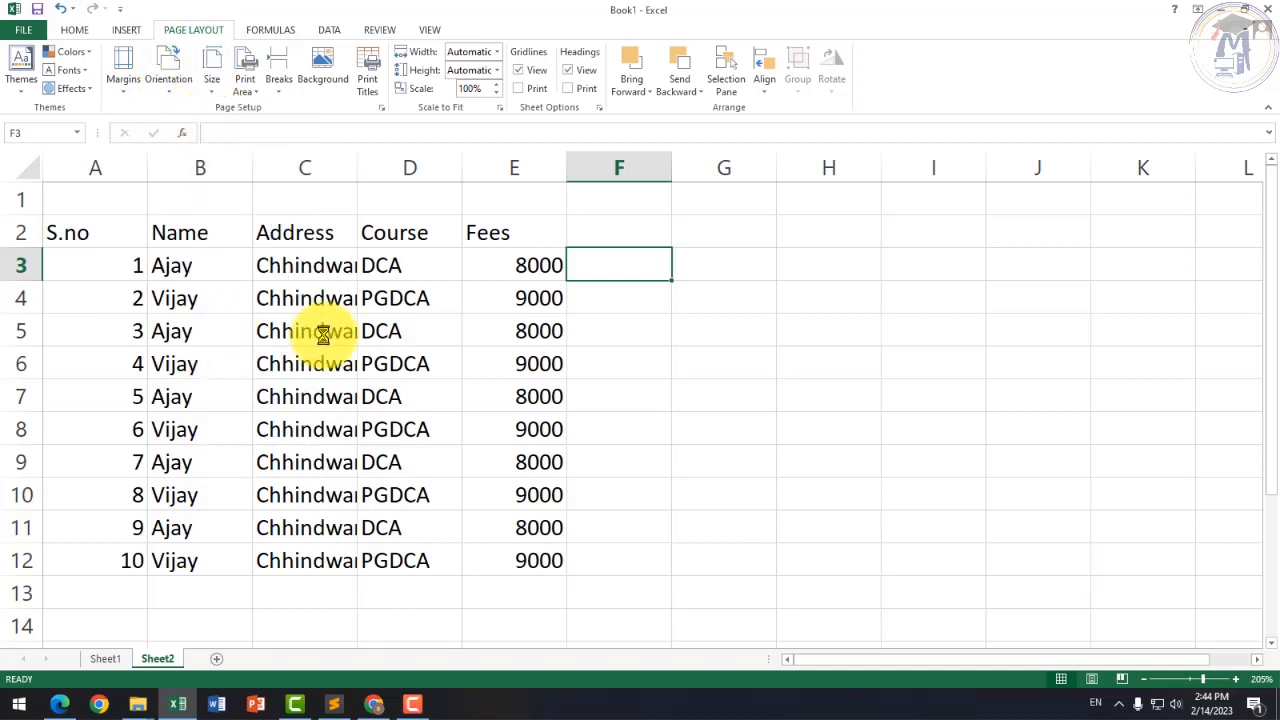
# Step: Scroll and click around the sheet to check the page break beside the table
pyautogui.click(698, 410)
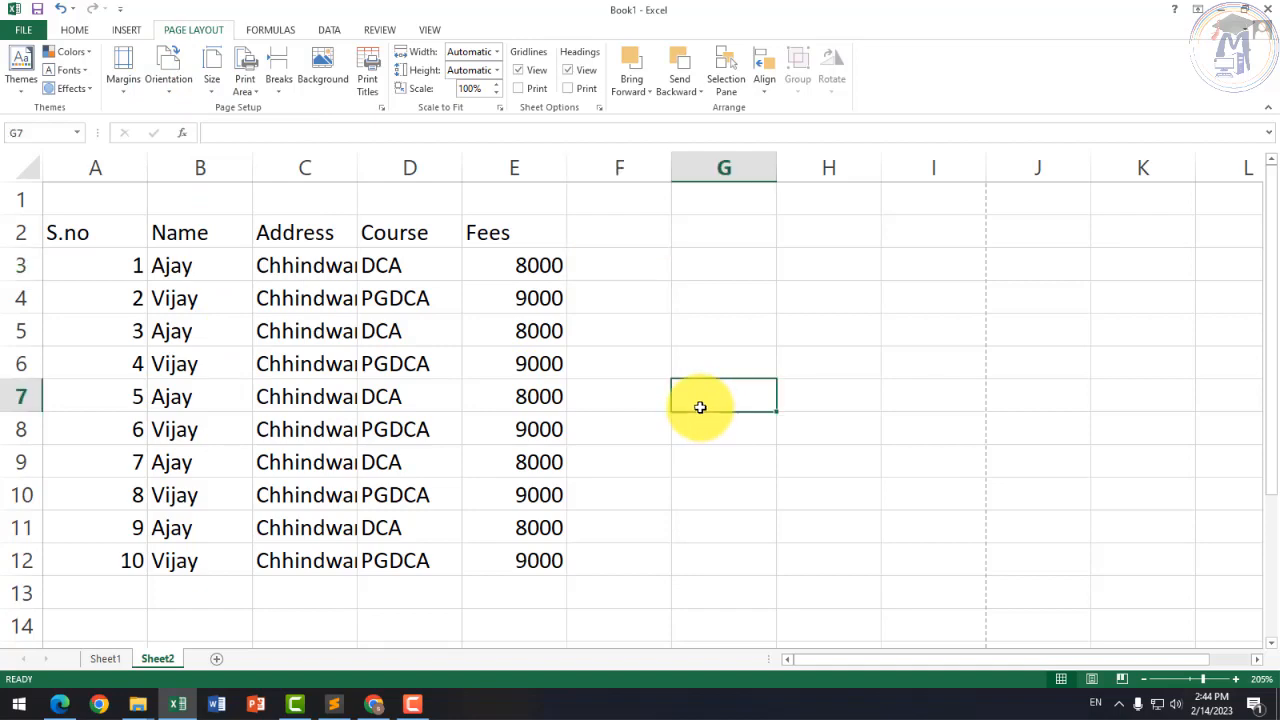
pyautogui.scroll(-4, 549, 337)
pyautogui.scroll(-2, 548, 347)
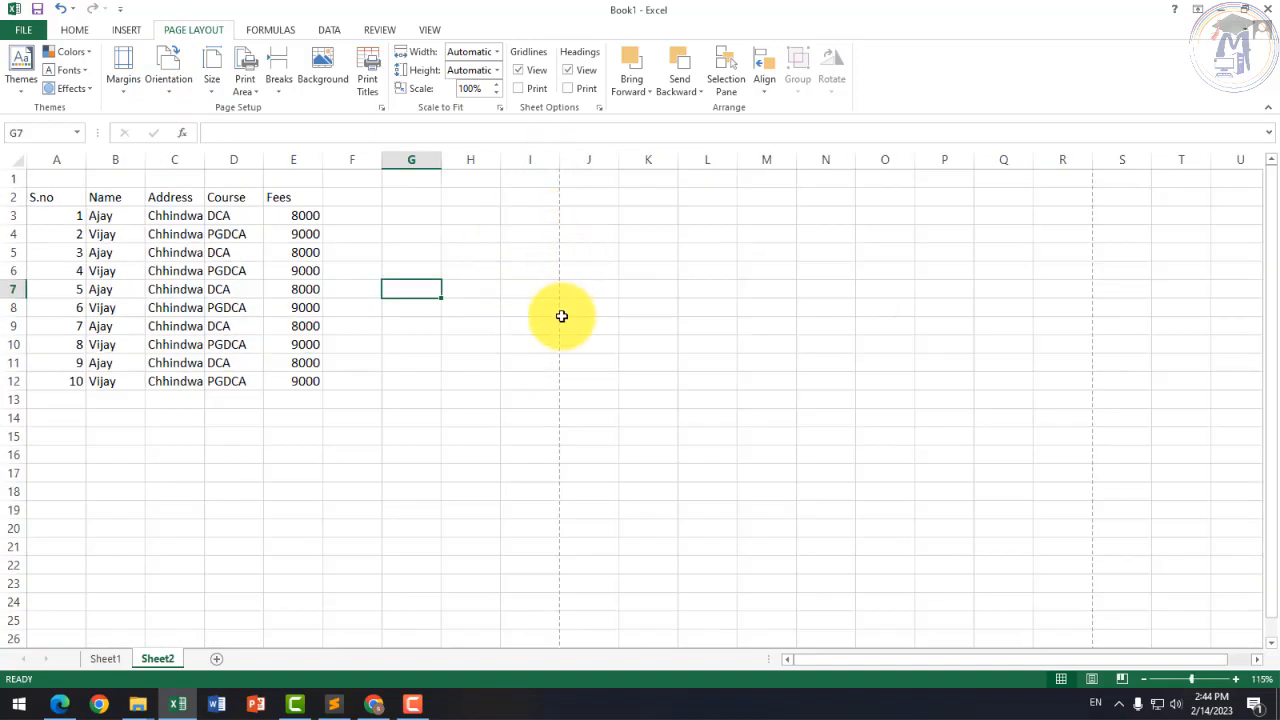
pyautogui.click(472, 399)
pyautogui.click(369, 254)
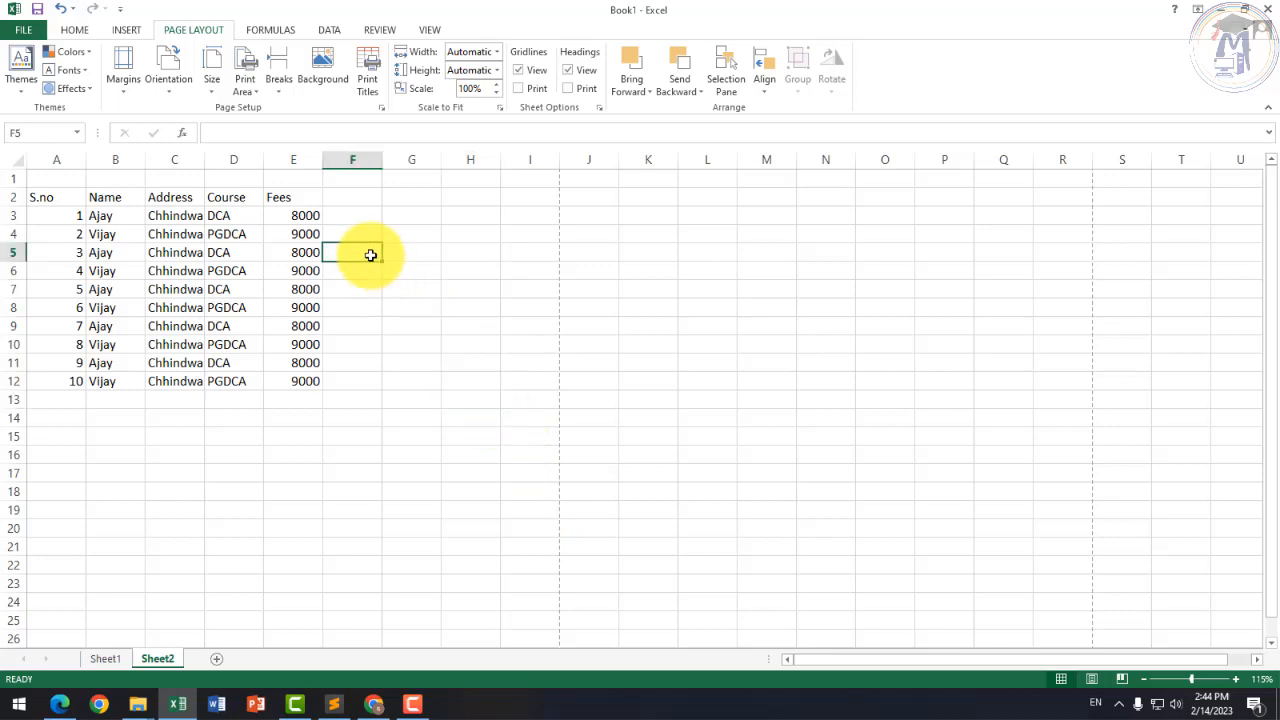
pyautogui.click(362, 216)
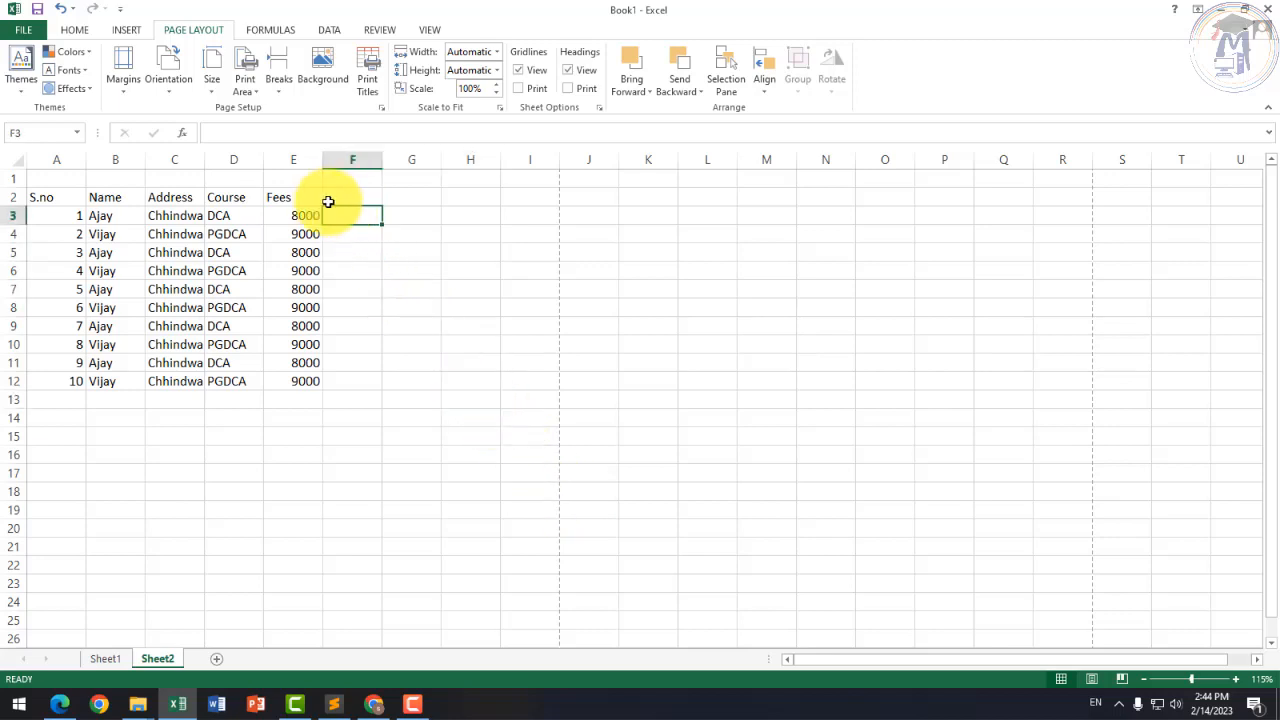
pyautogui.click(518, 196)
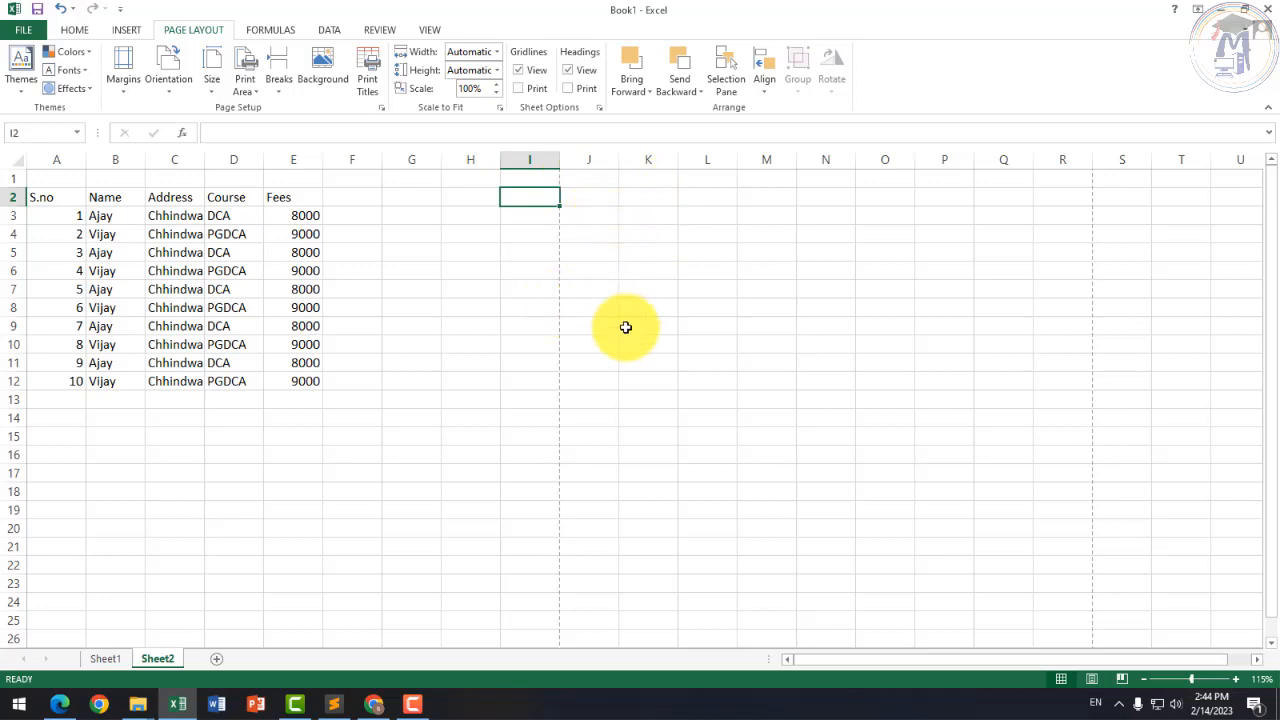
pyautogui.click(580, 305)
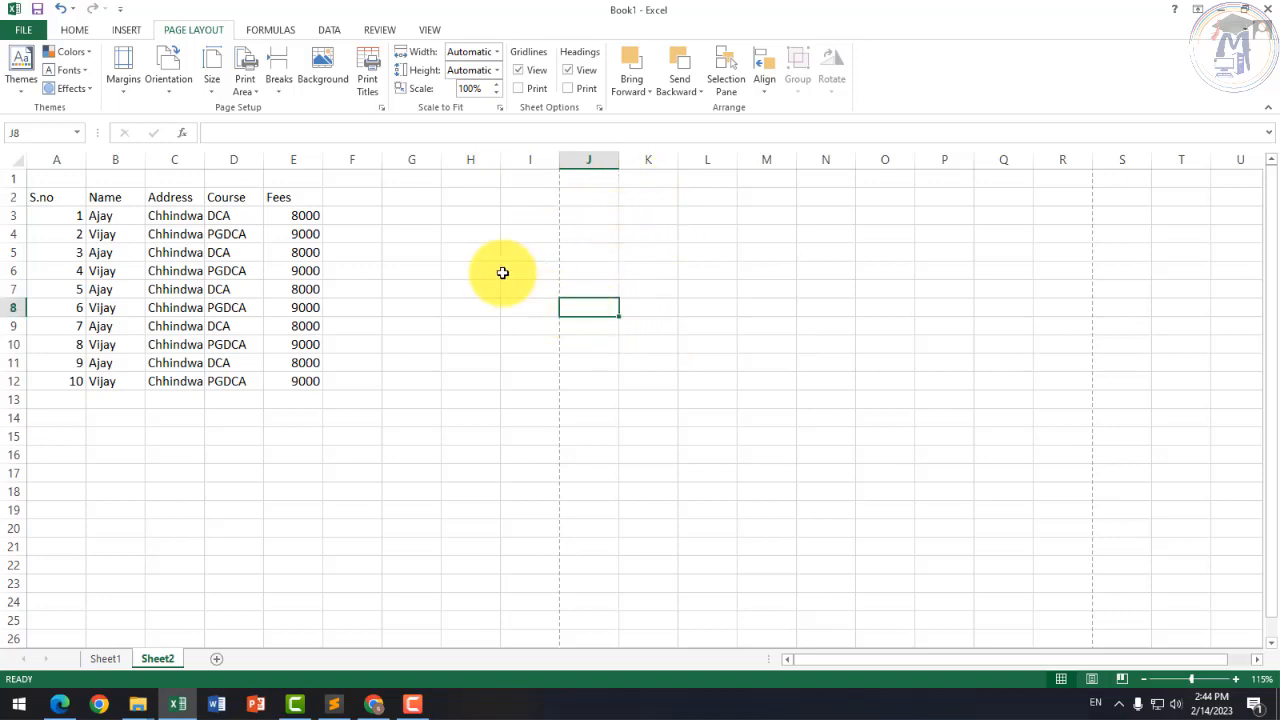
# Step: Select empty cells A1:C1 and then the whole student table, ending on cell F2
pyautogui.moveTo(79, 177); pyautogui.dragTo(308, 164)
pyautogui.click(366, 266)
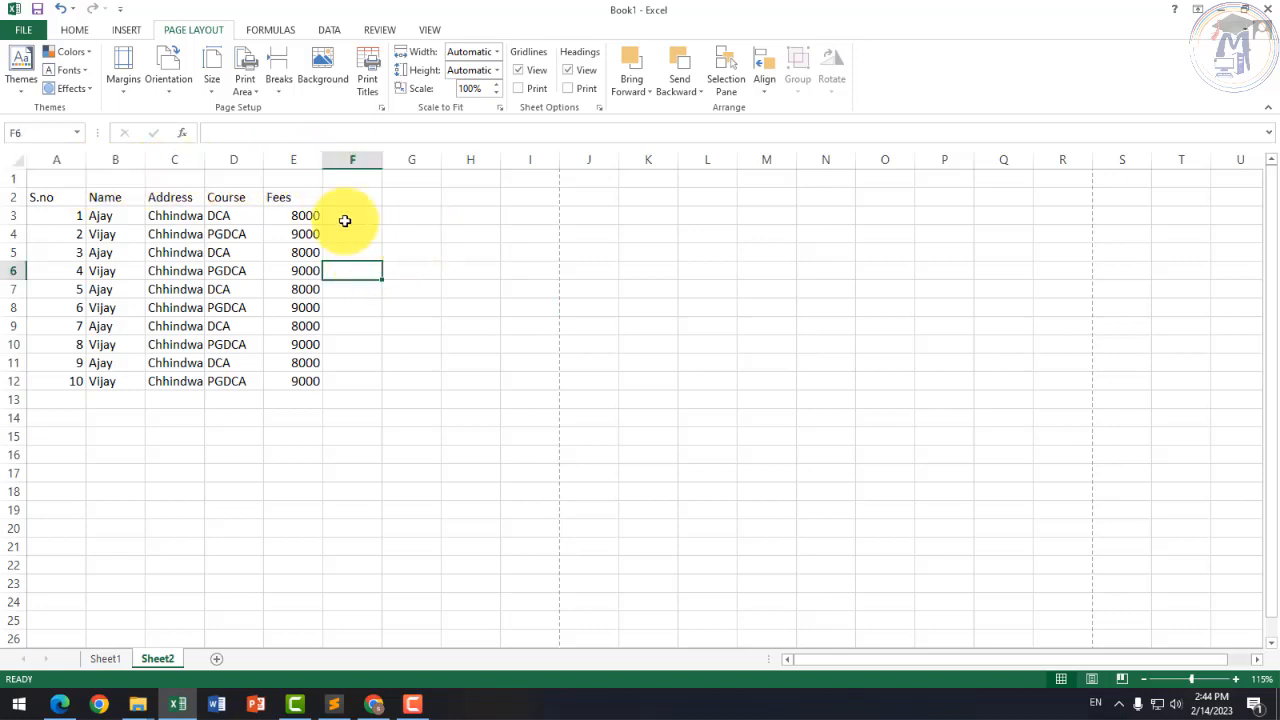
pyautogui.moveTo(82, 178); pyautogui.dragTo(287, 181)
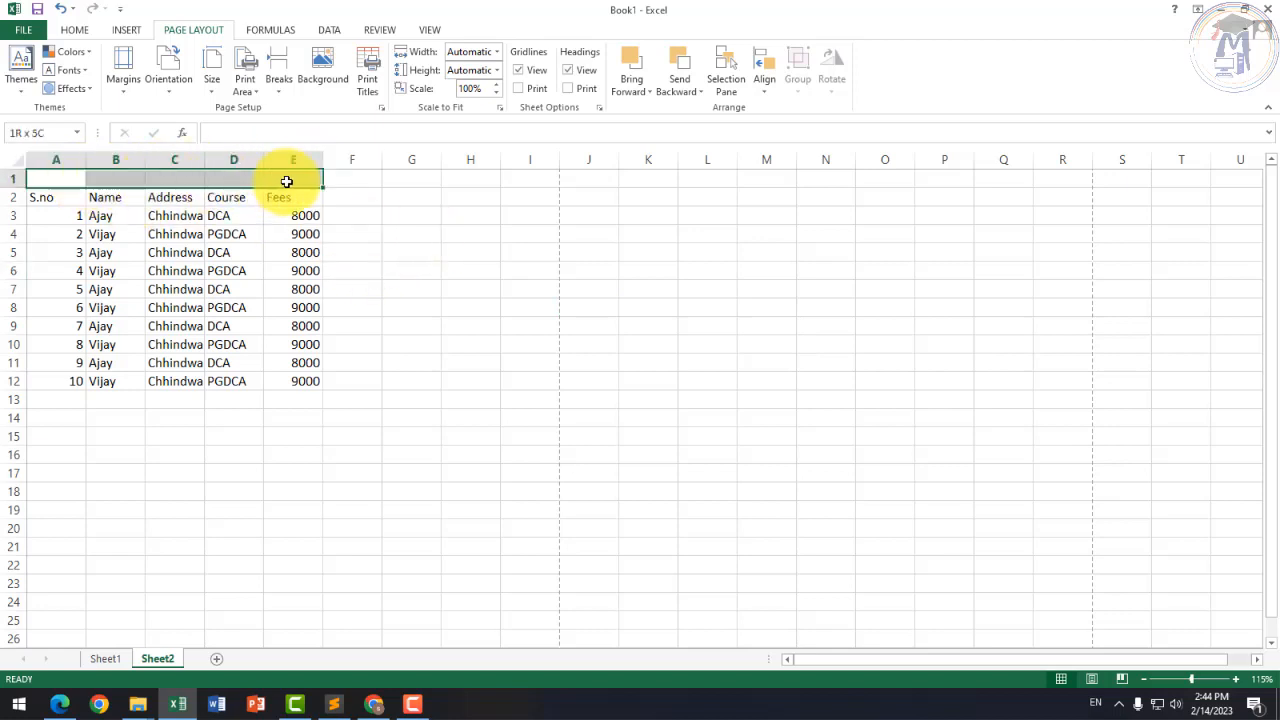
pyautogui.click(350, 252)
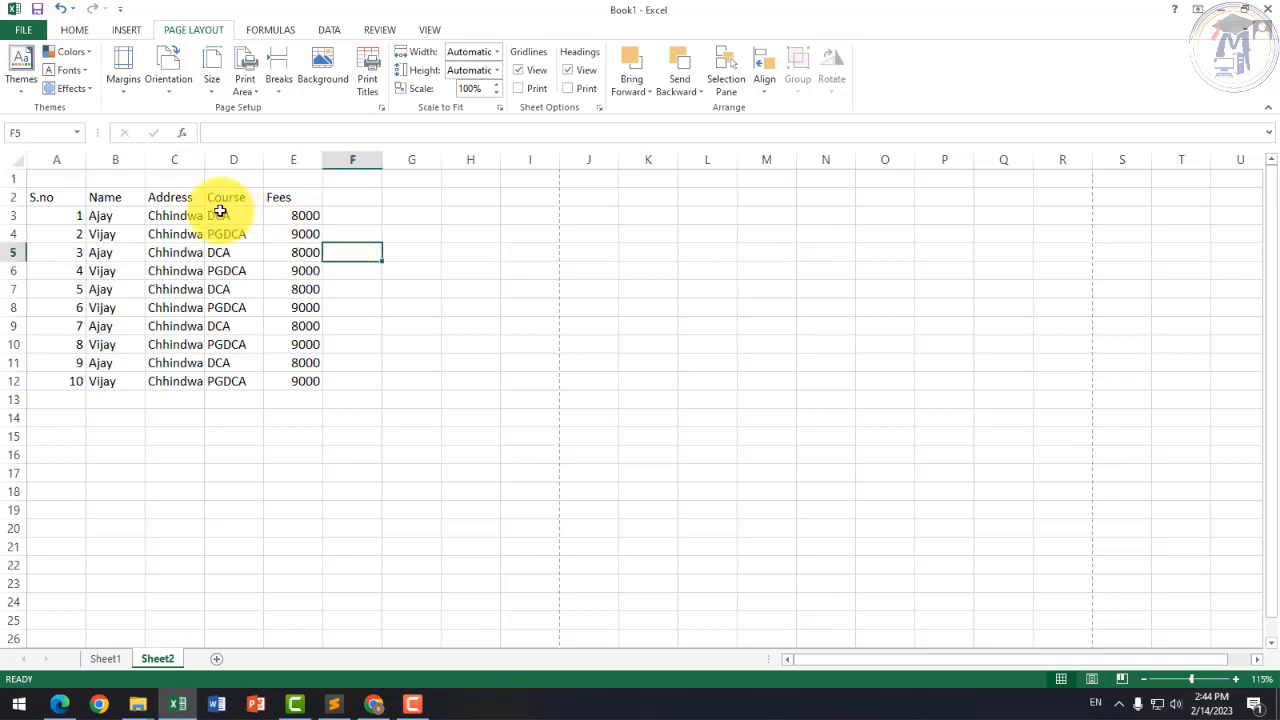
pyautogui.moveTo(69, 177); pyautogui.dragTo(192, 206)
pyautogui.click(192, 208)
pyautogui.moveTo(70, 198); pyautogui.dragTo(286, 375)
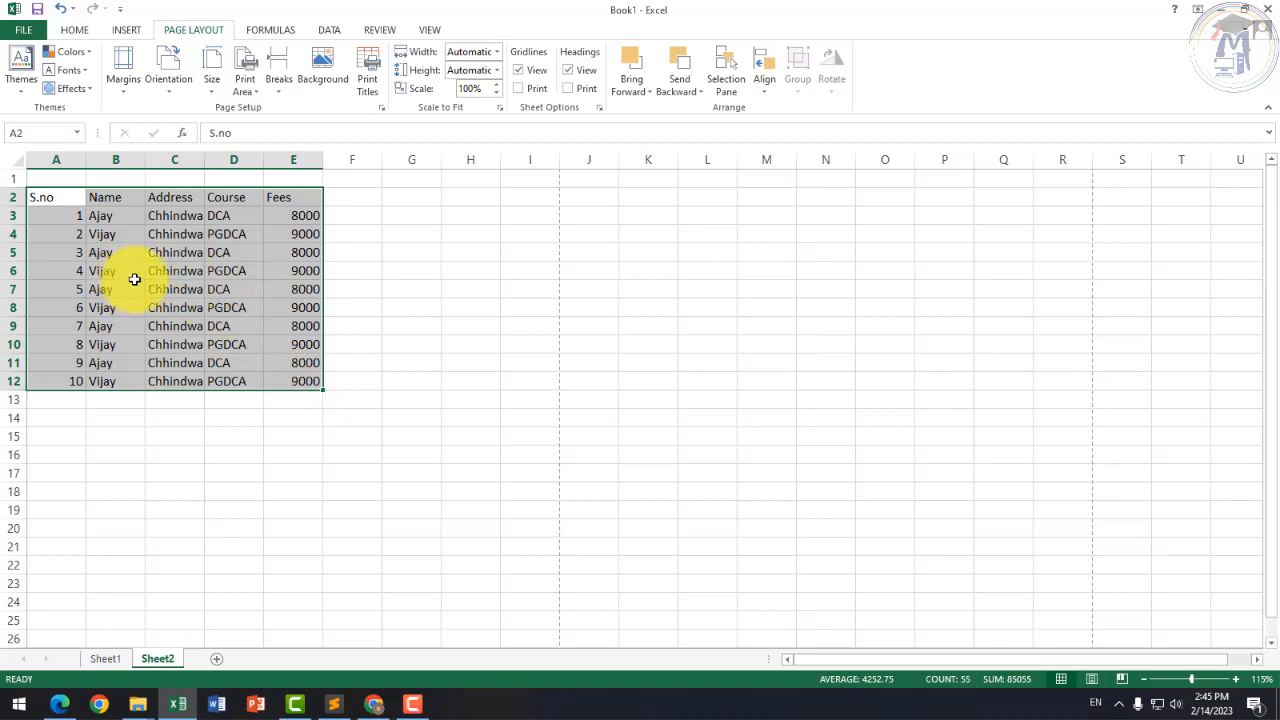
pyautogui.click(176, 322)
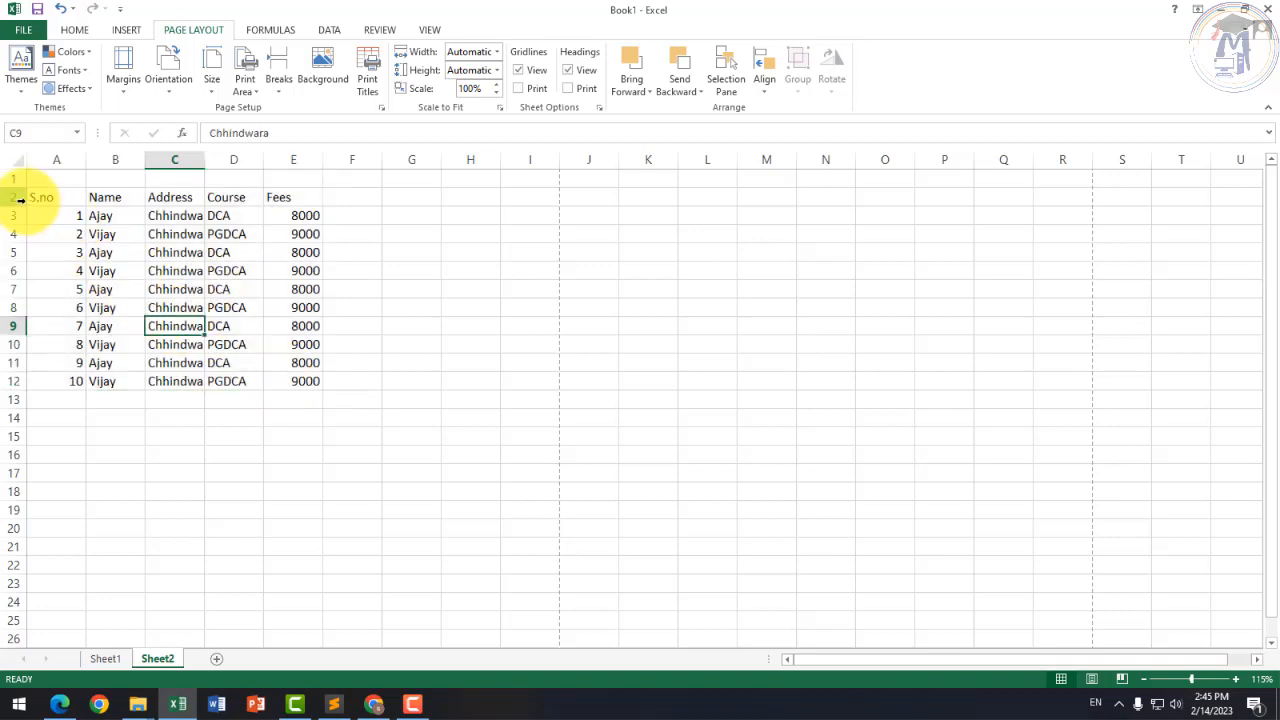
pyautogui.click(358, 197)
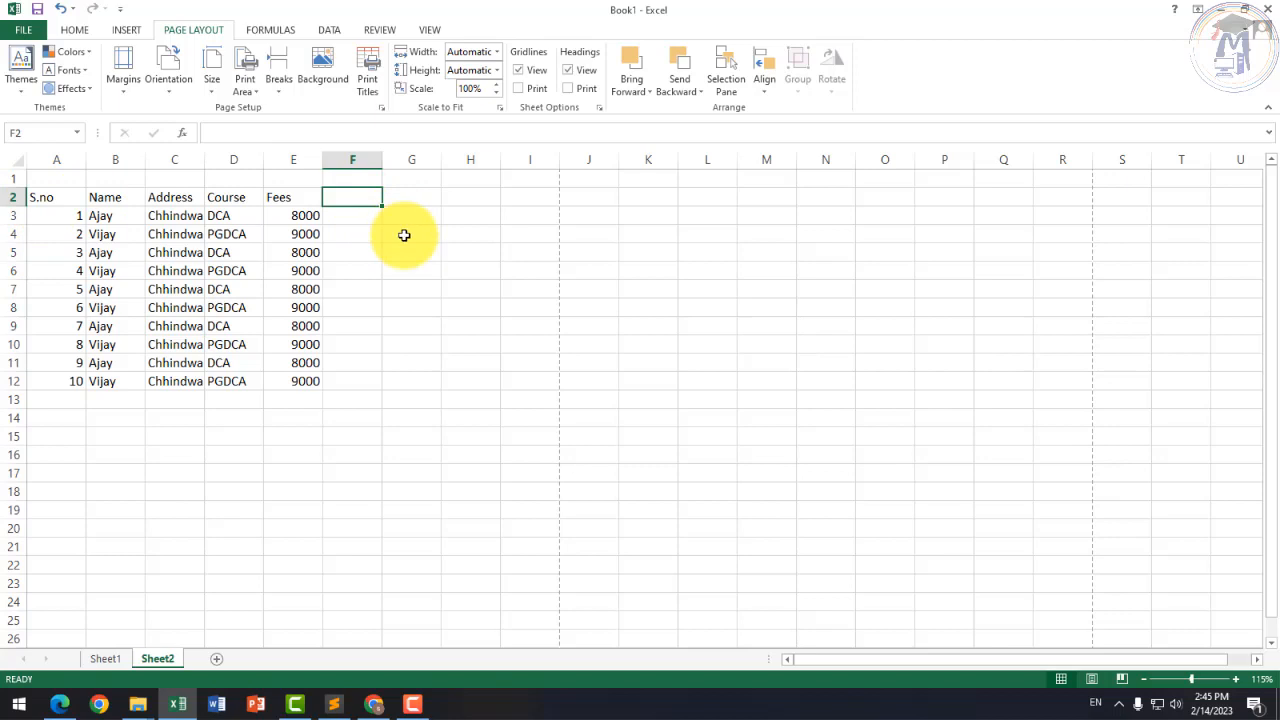
# Step: Enter the Remark heading in cell F2
pyautogui.write('Remark')
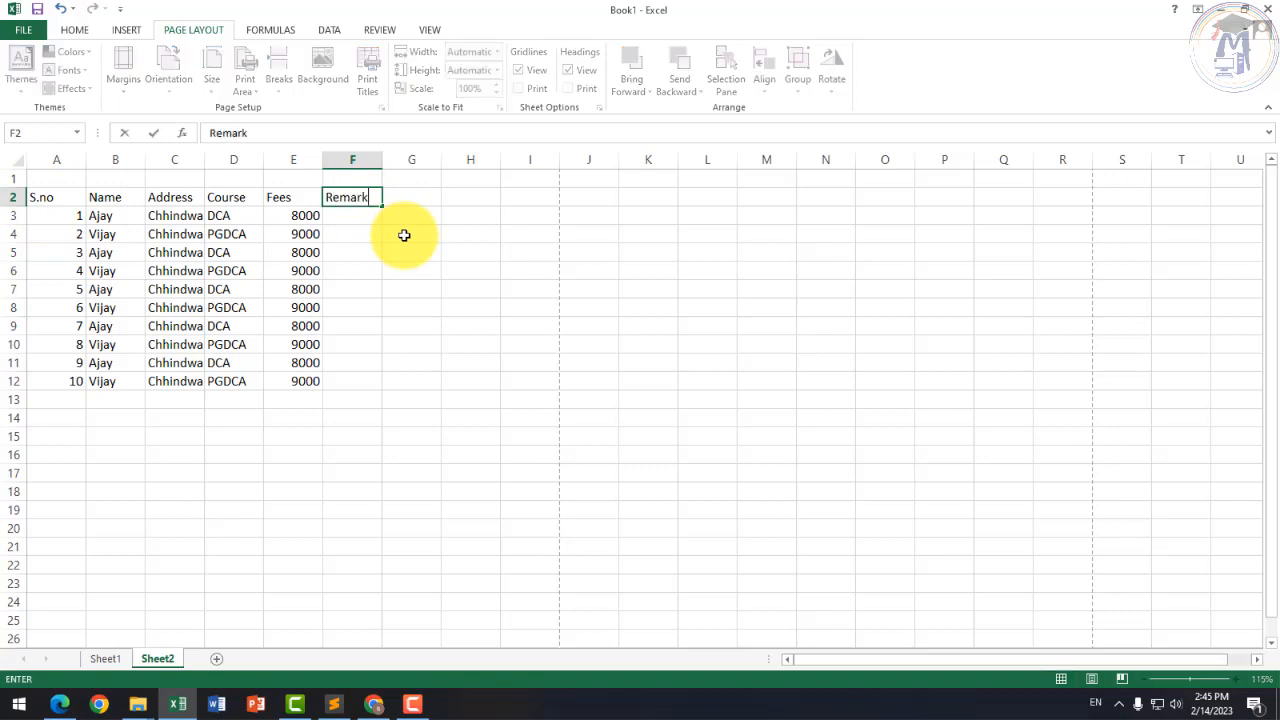
pyautogui.press('Return')
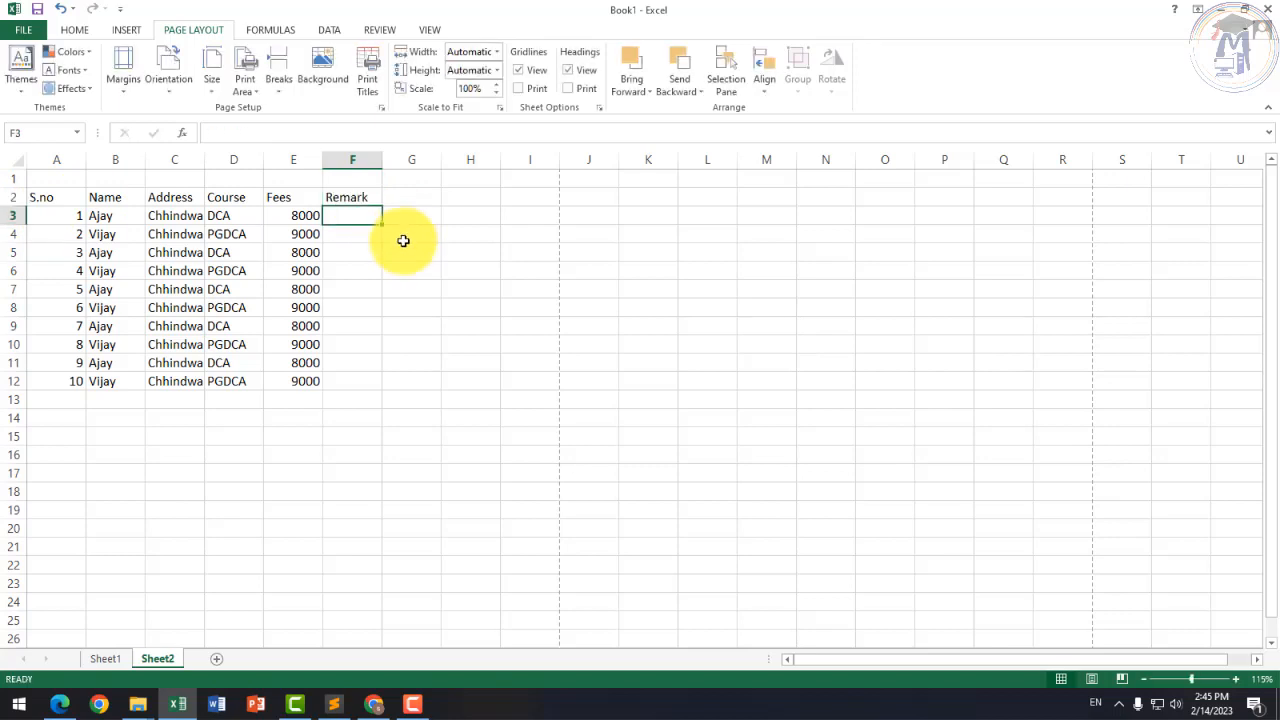
pyautogui.click(403, 243)
# Step: Merge and centre A1:F1 to hold the table title
pyautogui.moveTo(54, 194); pyautogui.dragTo(300, 214)
pyautogui.moveTo(49, 177); pyautogui.dragTo(366, 182)
pyautogui.click(72, 8)
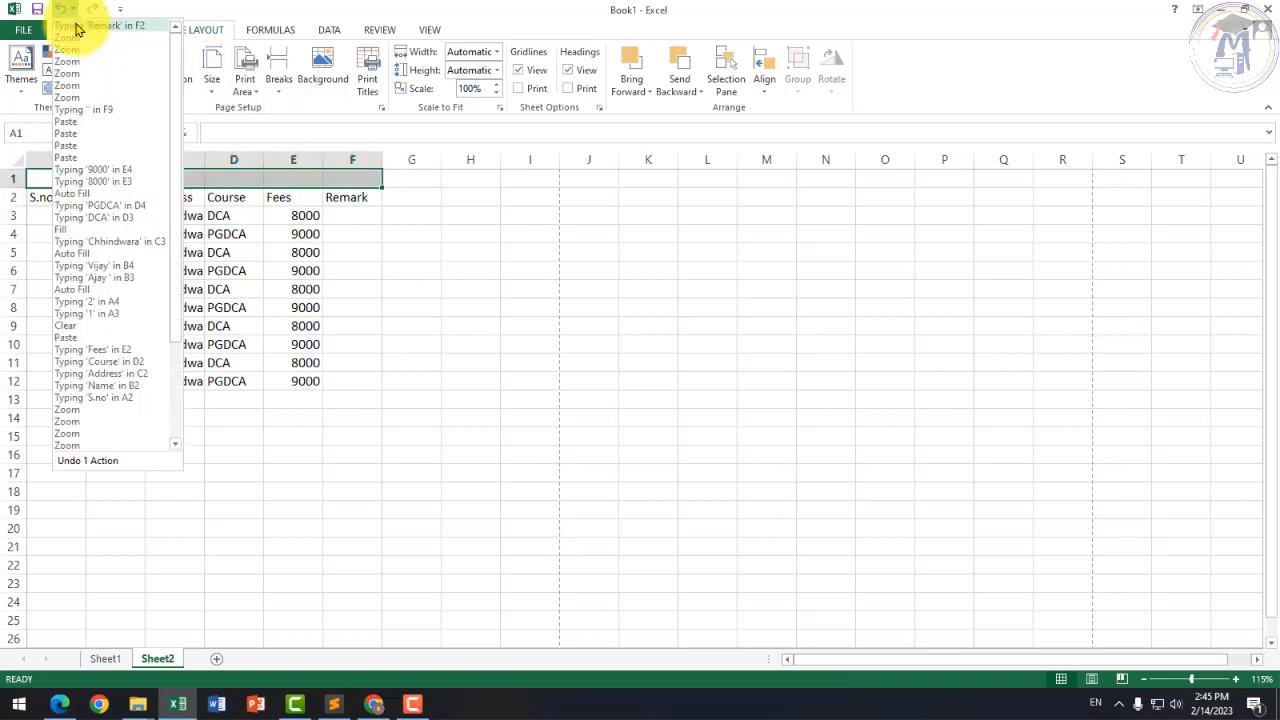
pyautogui.click(333, 10)
pyautogui.click(74, 29)
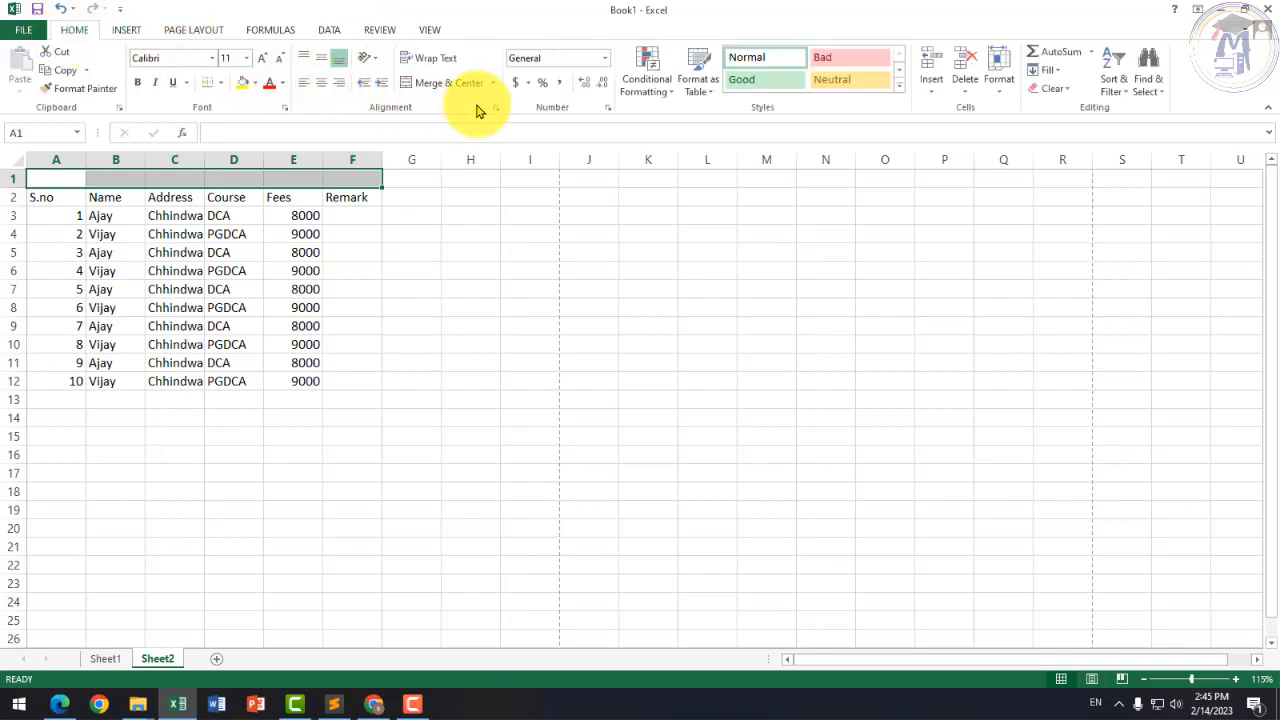
pyautogui.click(449, 82)
# Step: Type 'Student Information' as the title in the merged cell
pyautogui.scroll(3, 140, 210)
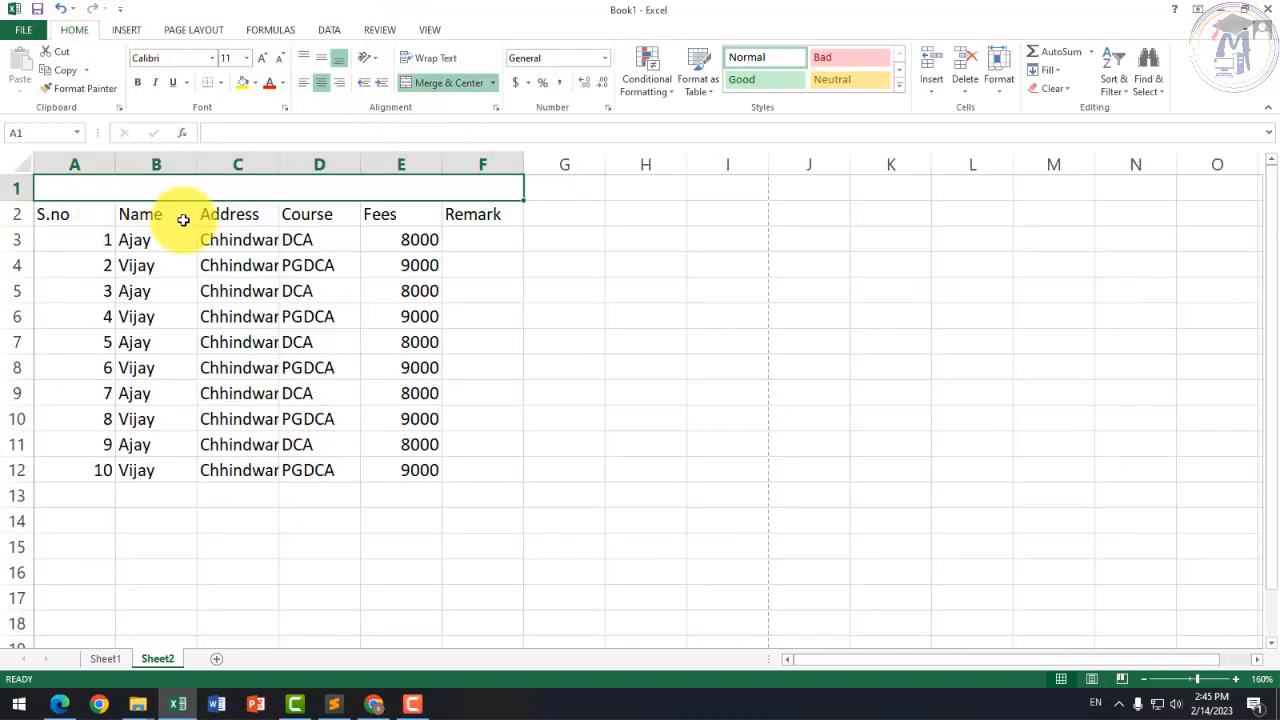
pyautogui.scroll(3, 183, 220)
pyautogui.write('Studen')
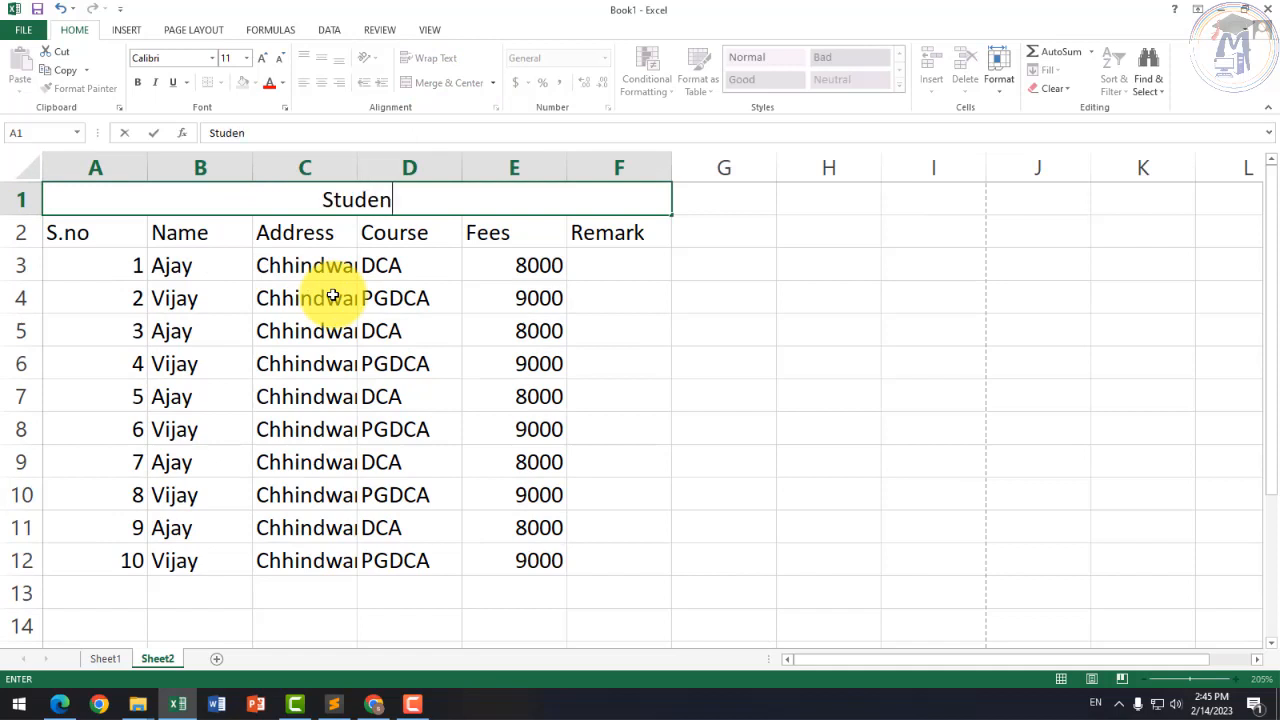
pyautogui.write('t Information')
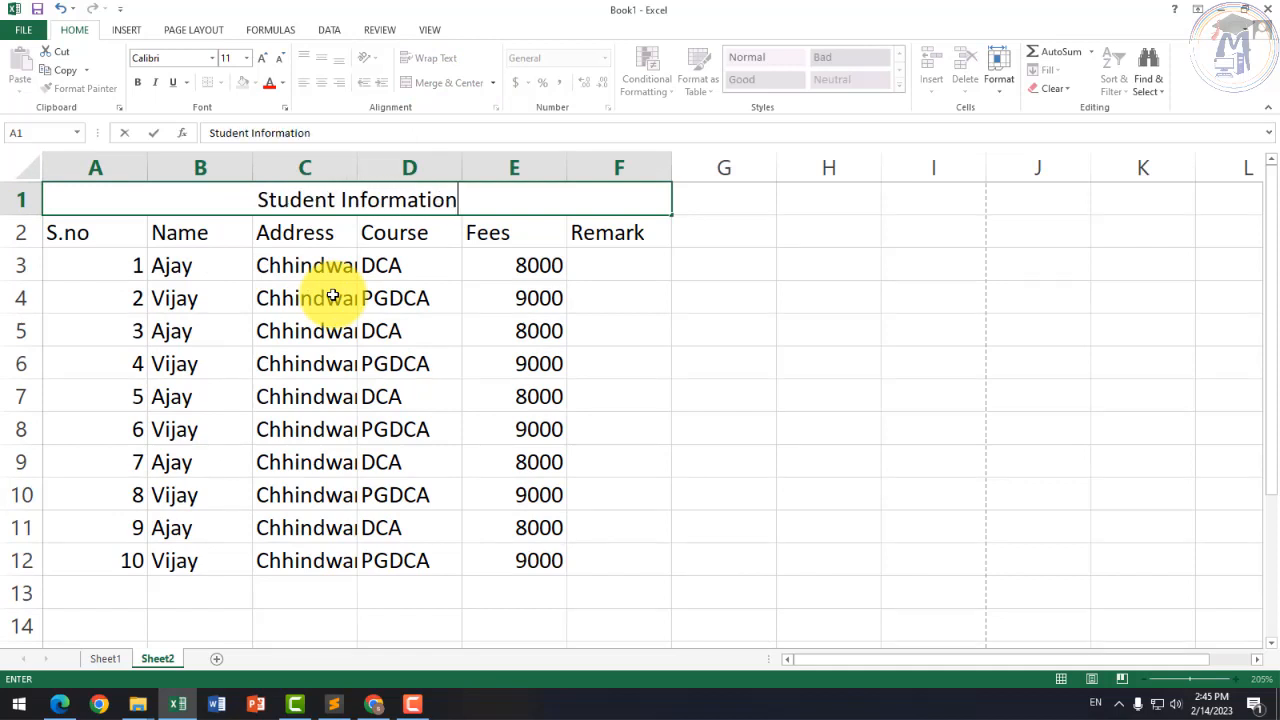
pyautogui.press('Return')
# Step: Make the Student Information title bold at 18 point
pyautogui.click(352, 206)
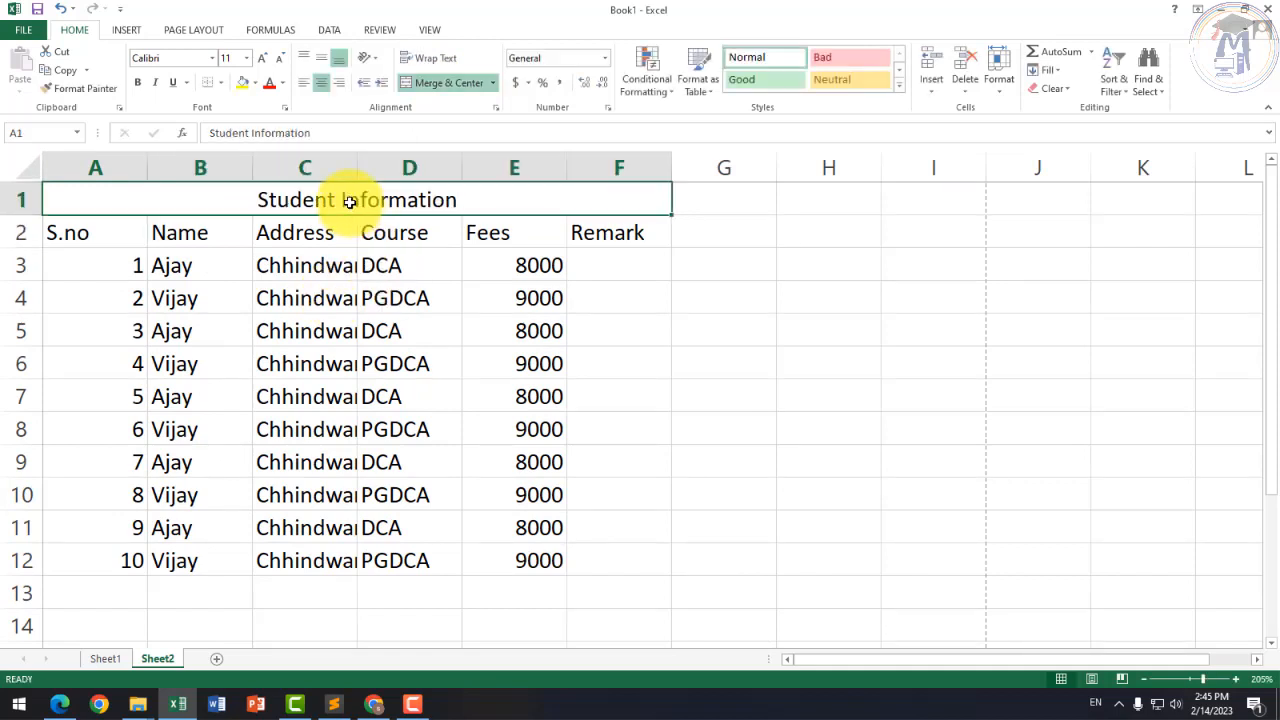
pyautogui.click(137, 82)
pyautogui.click(259, 60)
pyautogui.click(259, 60)
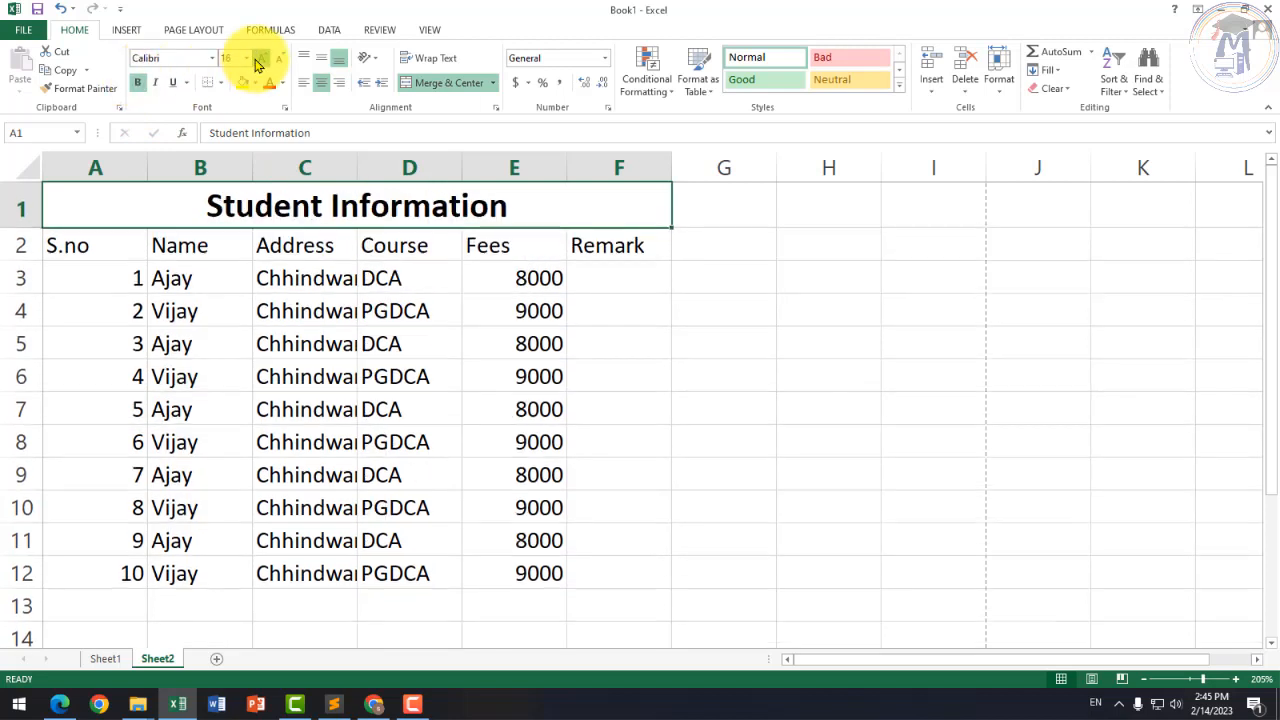
pyautogui.click(259, 60)
pyautogui.click(259, 60)
pyautogui.moveTo(110, 254); pyautogui.dragTo(634, 583)
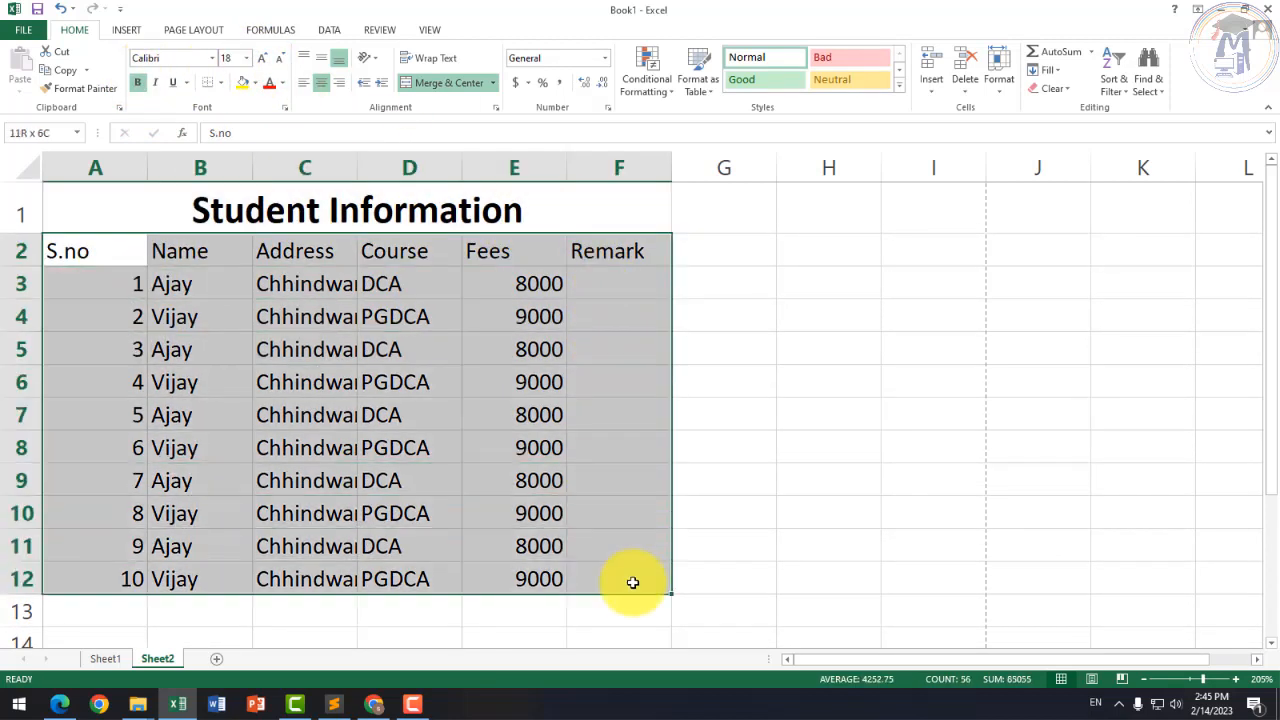
# Step: Apply All Borders to every cell of the A2:F12 student table
pyautogui.click(222, 83)
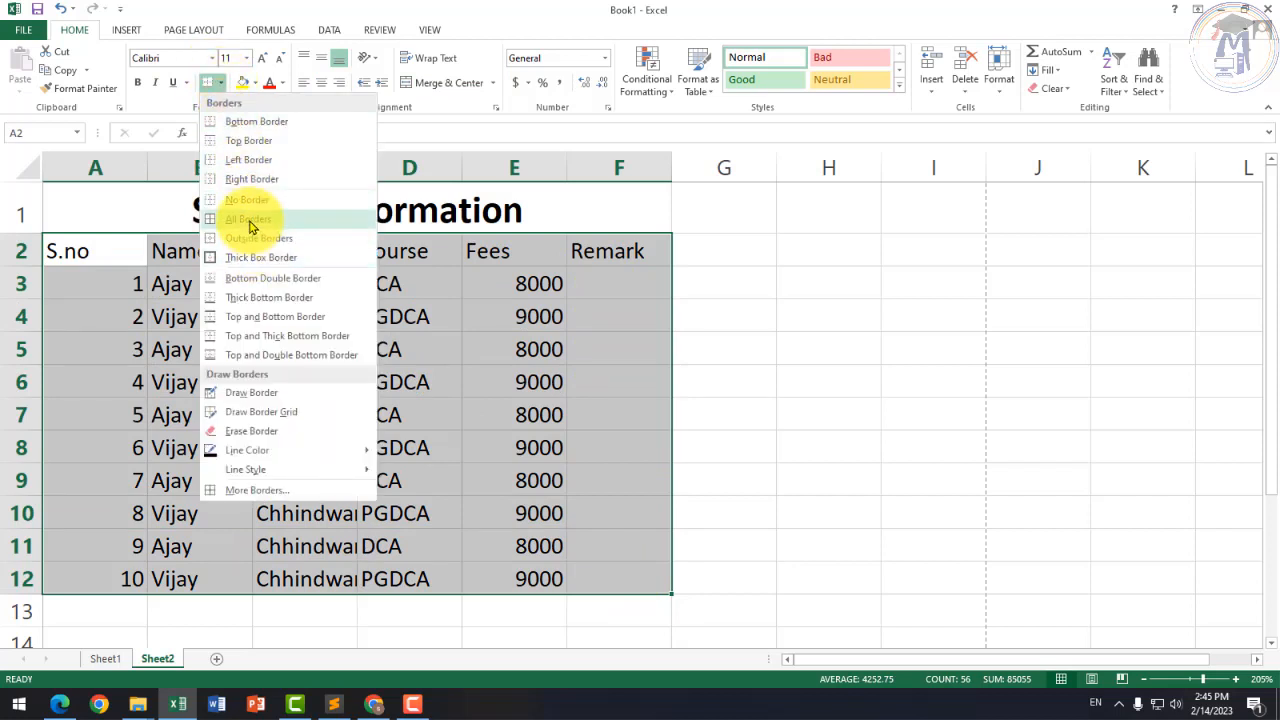
pyautogui.click(251, 220)
pyautogui.click(826, 425)
pyautogui.click(450, 345)
# Step: Autofit the Address column and add the house number and ward to C3's address
pyautogui.click(300, 318)
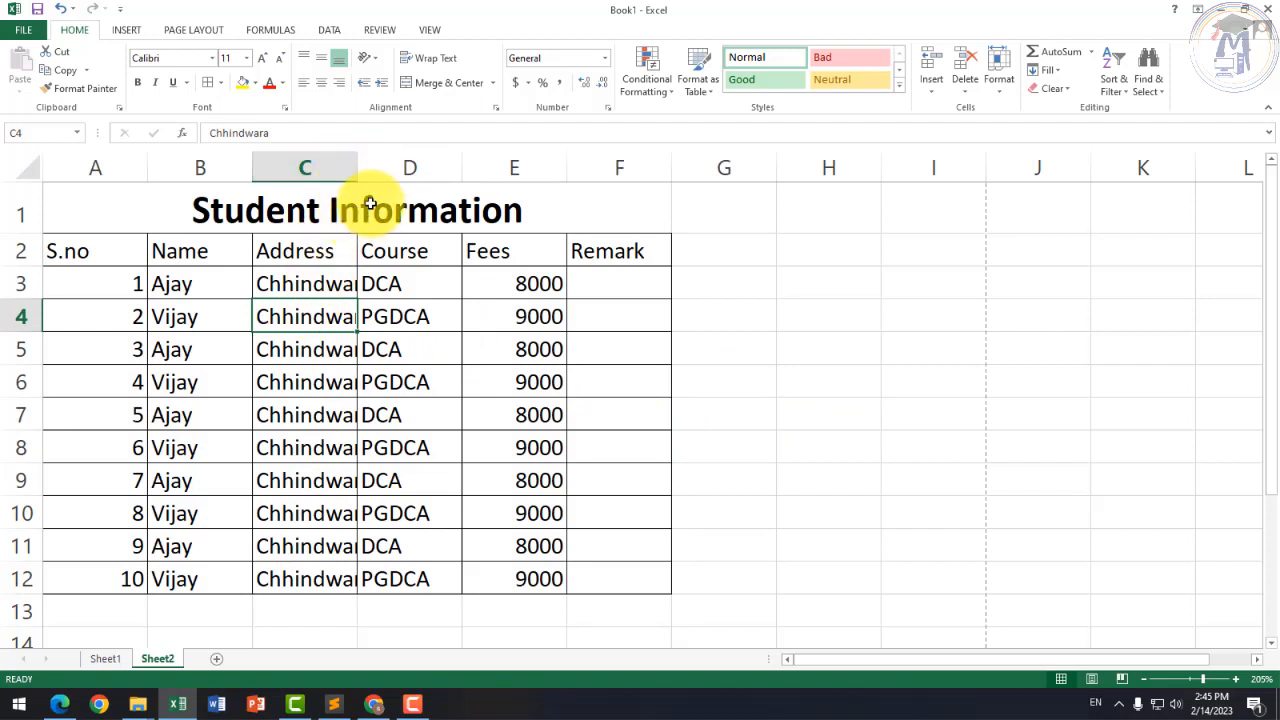
pyautogui.doubleClick(357, 166)
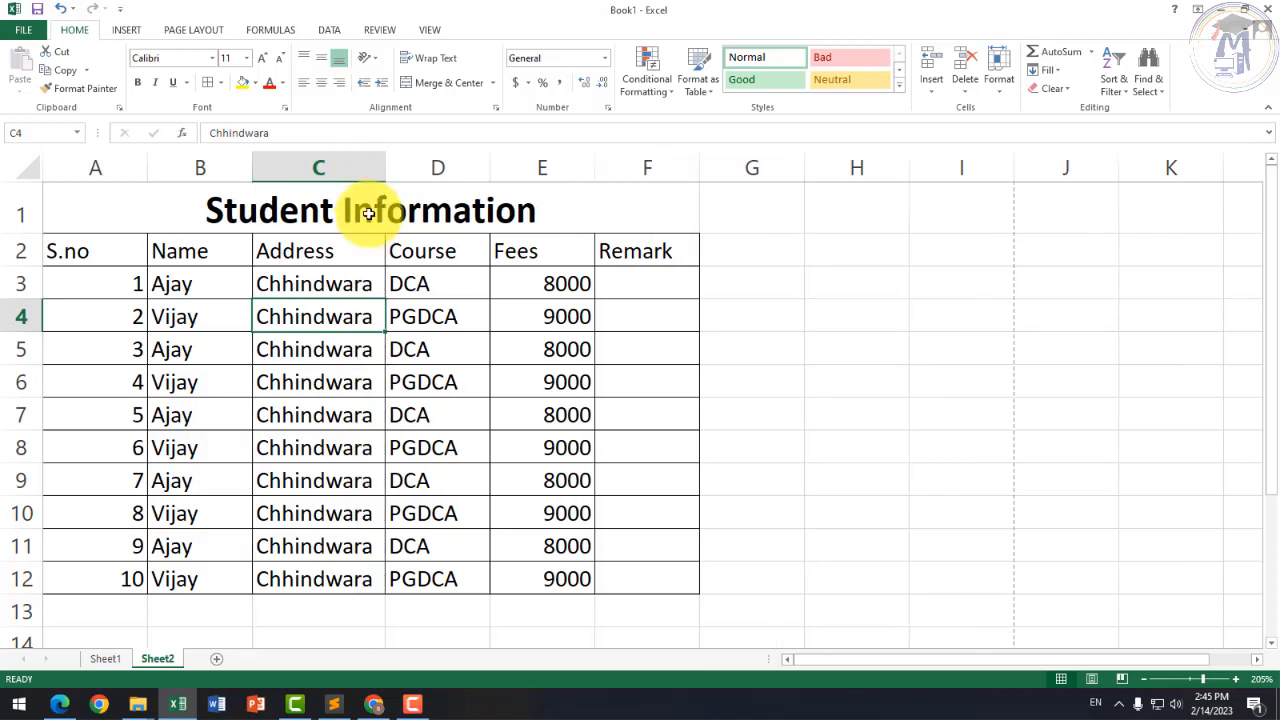
pyautogui.click(294, 283)
pyautogui.doubleClick(260, 280)
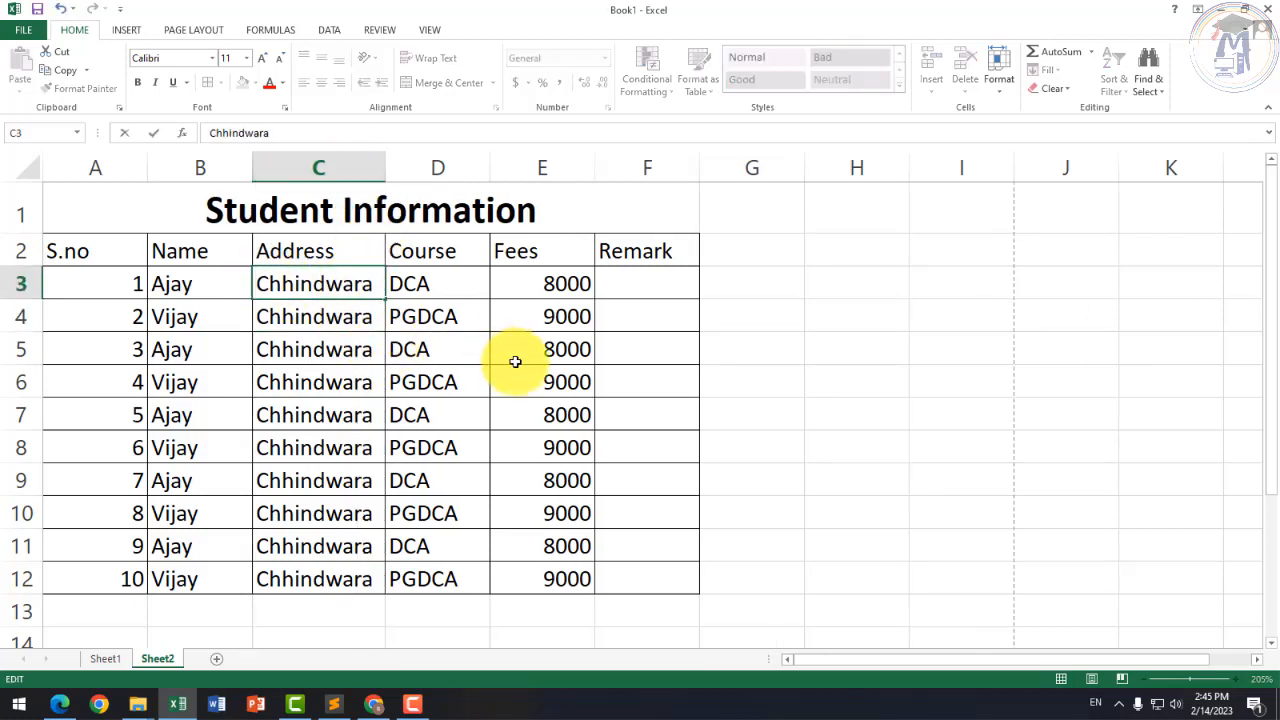
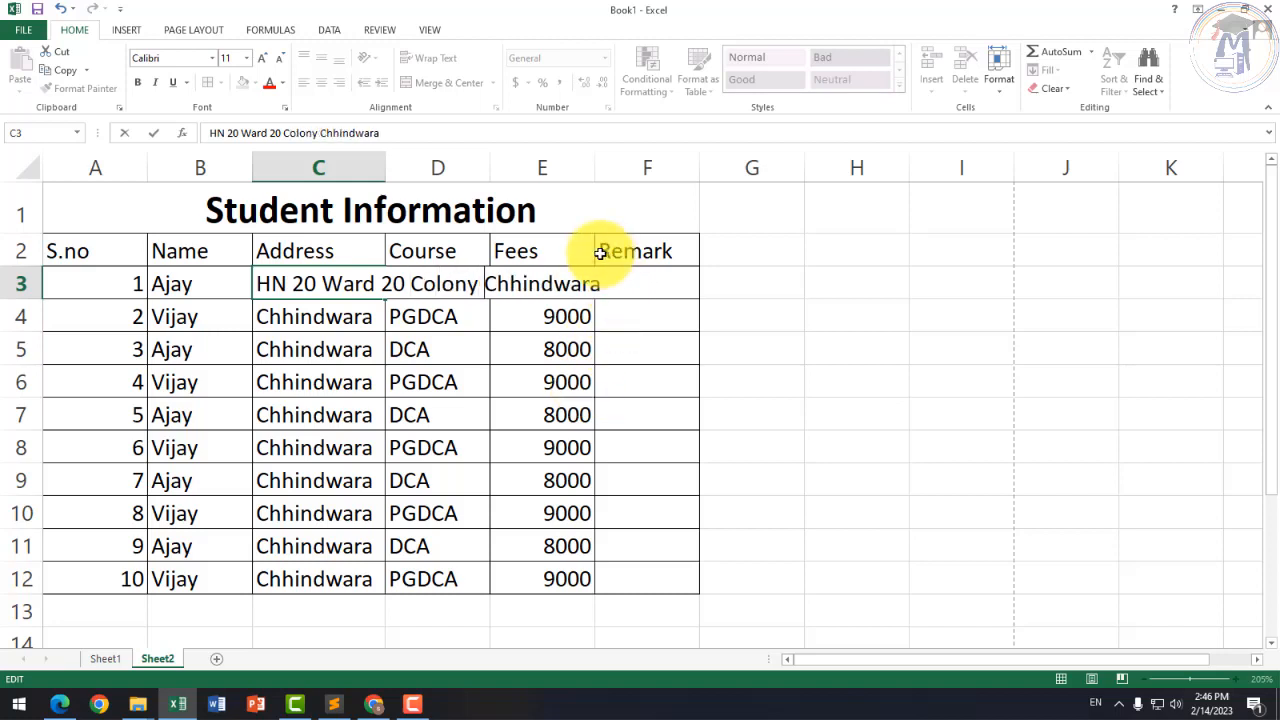
# Step: Commit the edited C3 address and widen the Address column to show it fully
pyautogui.click(550, 382)
pyautogui.click(358, 287)
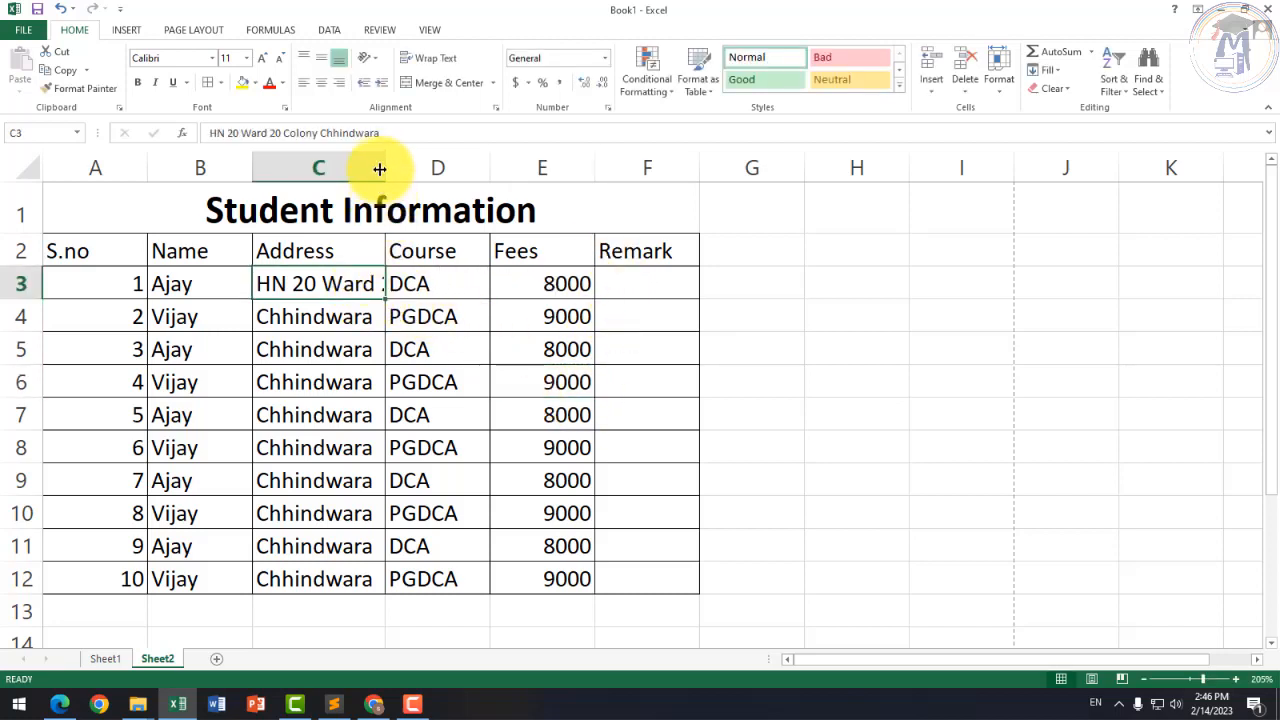
pyautogui.moveTo(377, 166); pyautogui.dragTo(458, 170)
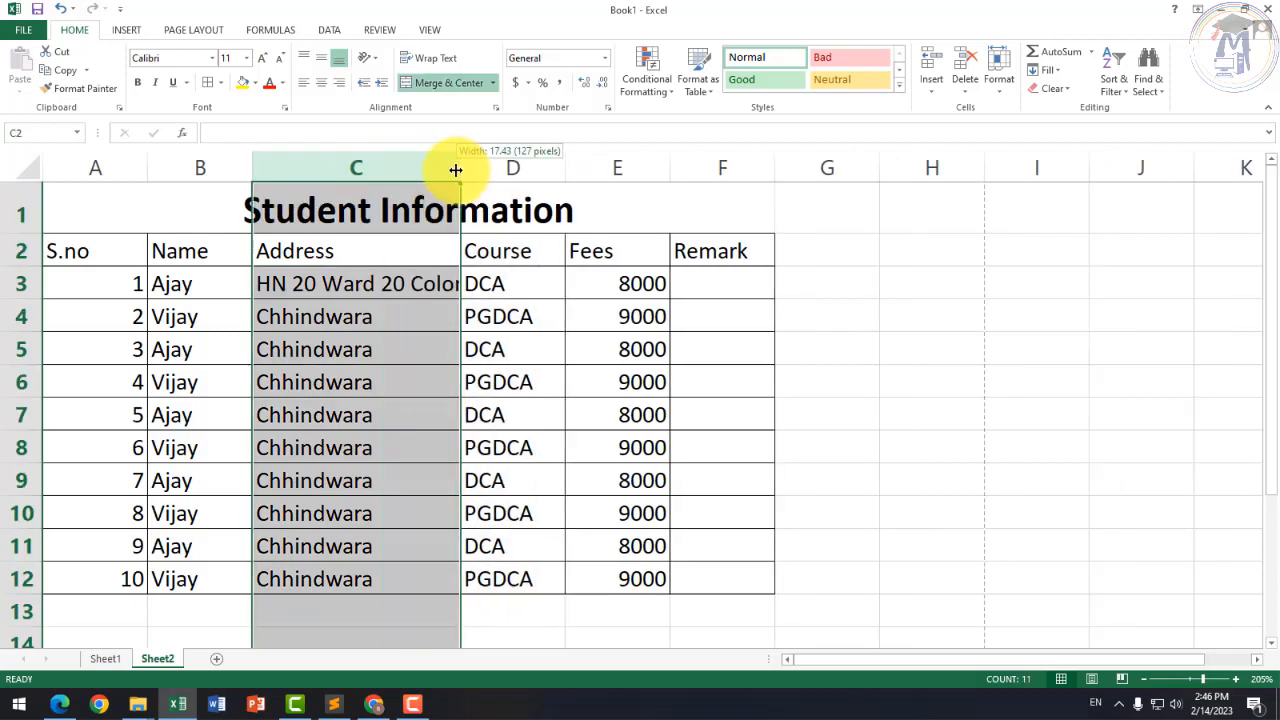
pyautogui.click(414, 309)
pyautogui.click(420, 288)
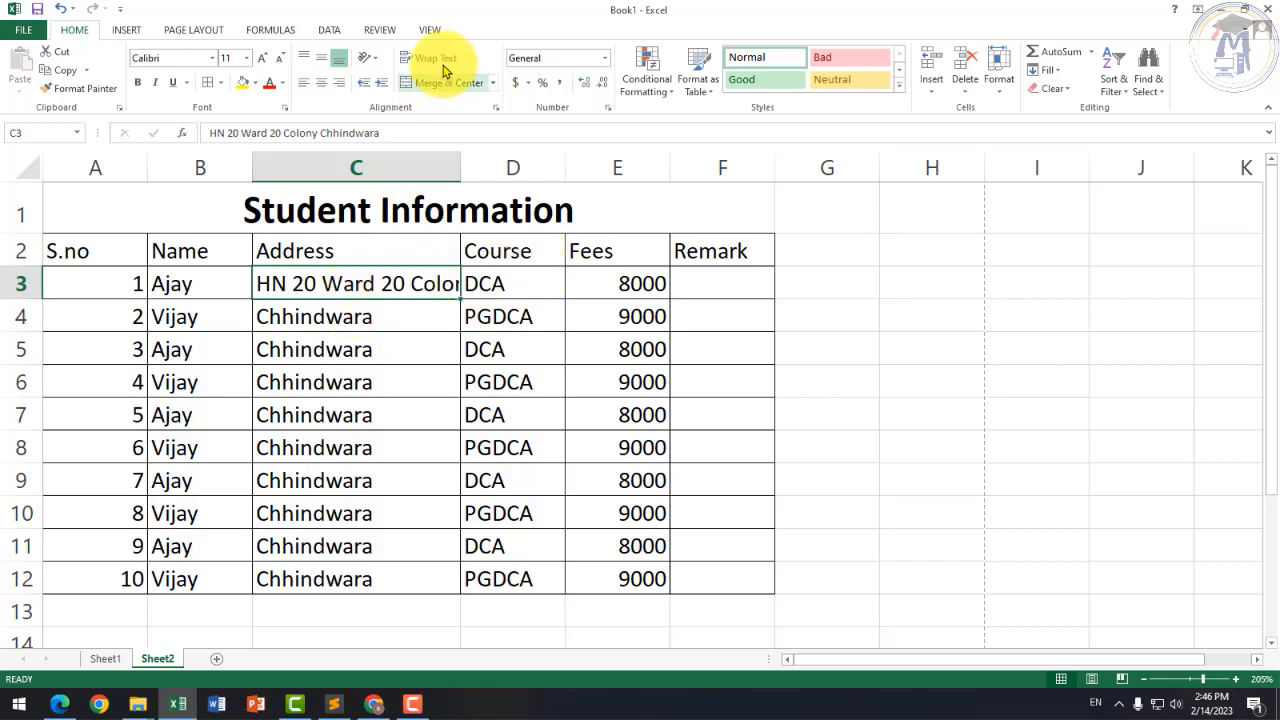
# Step: Make the Remark column F slightly wider
pyautogui.click(377, 156)
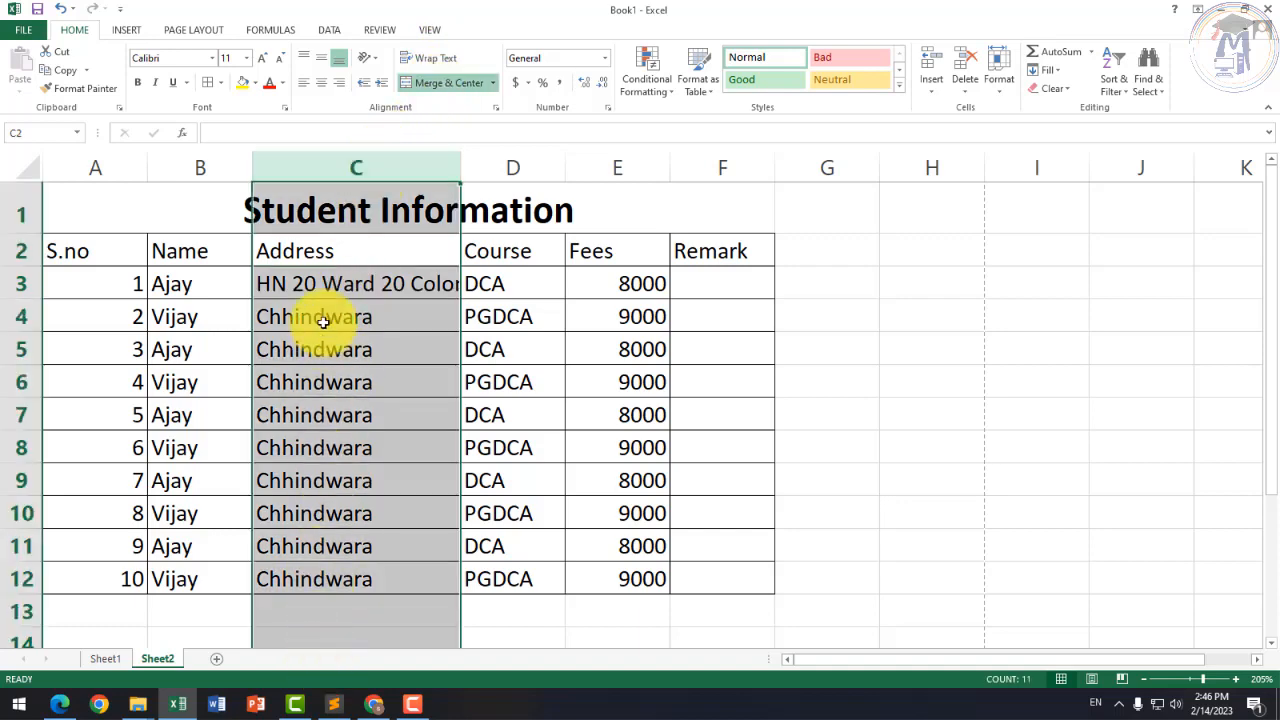
pyautogui.click(398, 606)
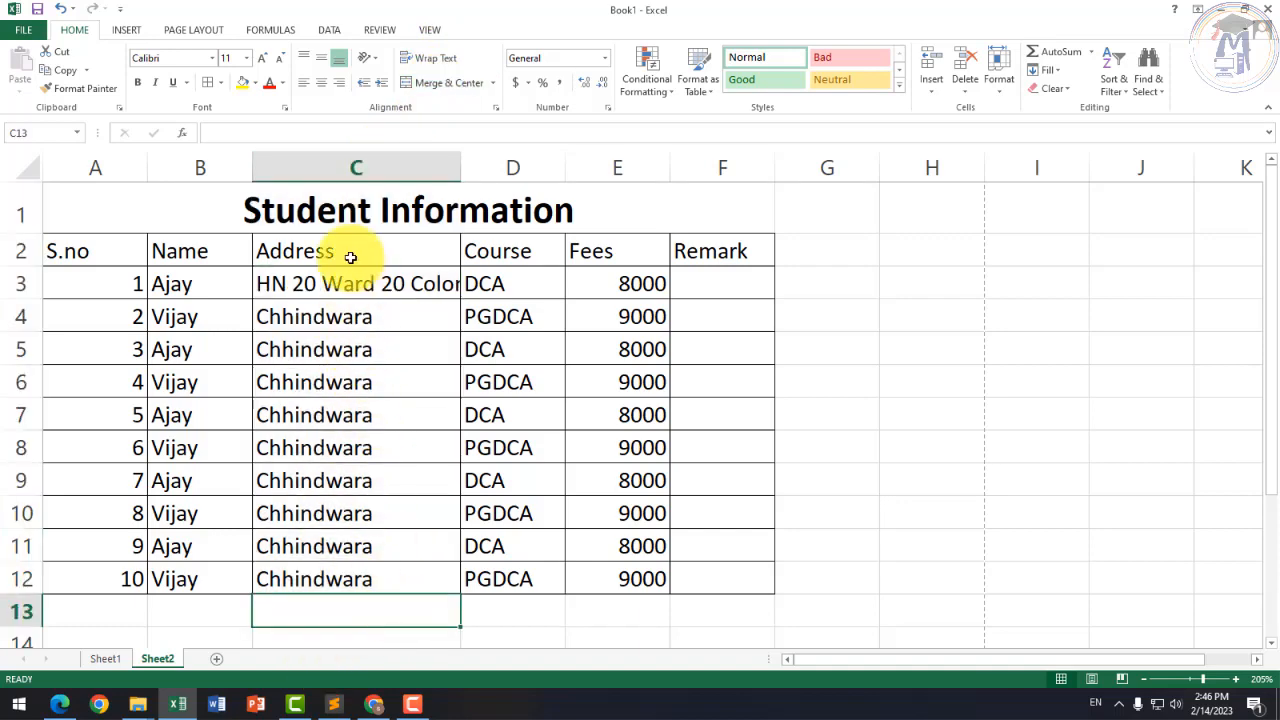
pyautogui.click(349, 164)
pyautogui.click(366, 514)
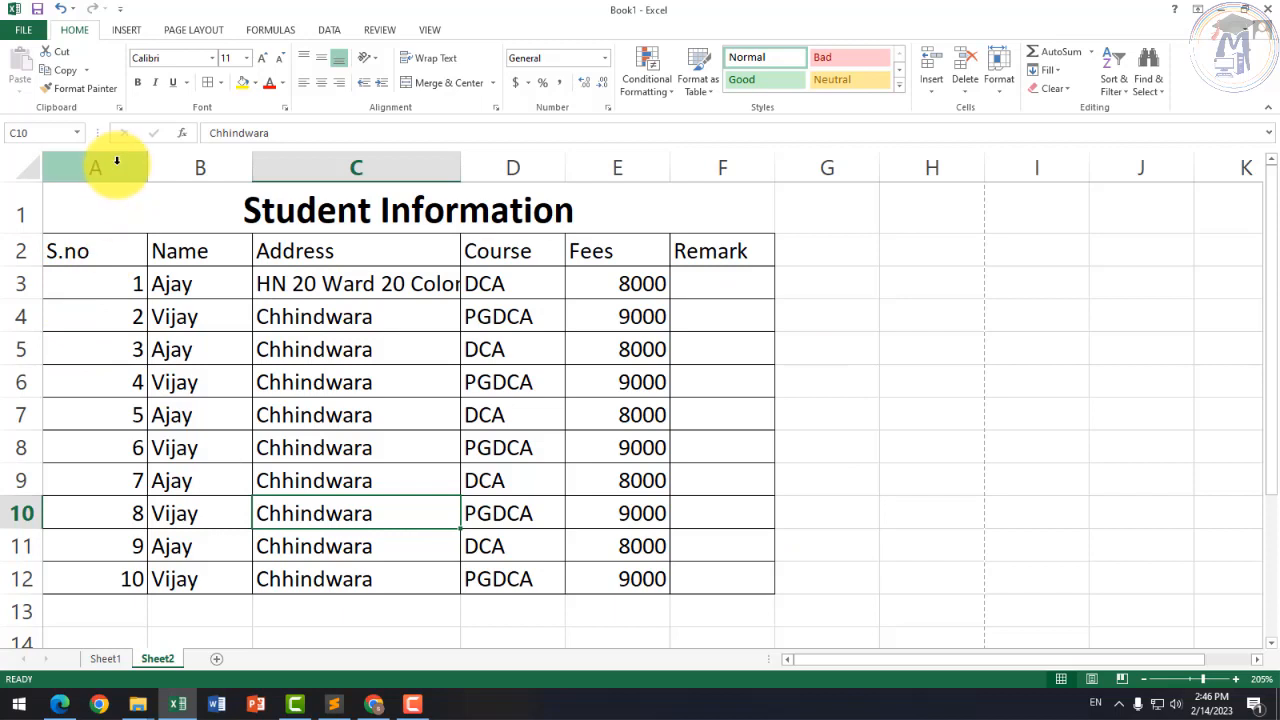
pyautogui.moveTo(125, 165); pyautogui.dragTo(688, 134)
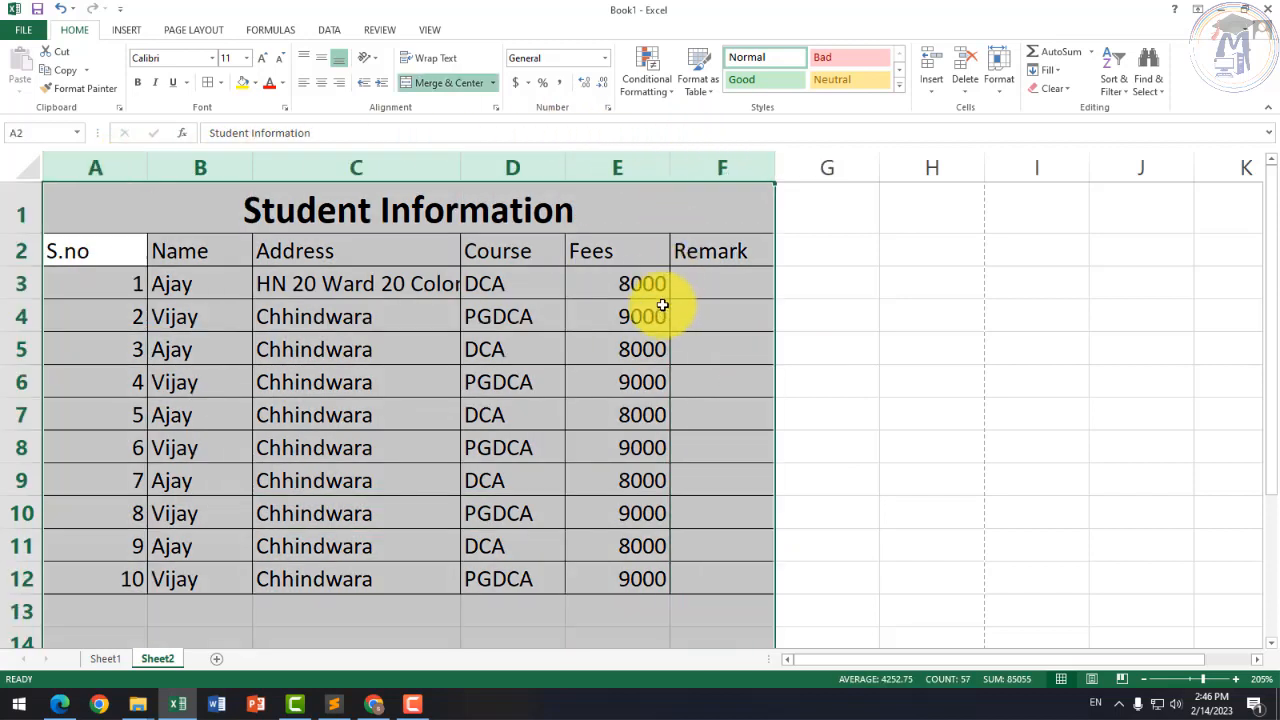
pyautogui.click(755, 382)
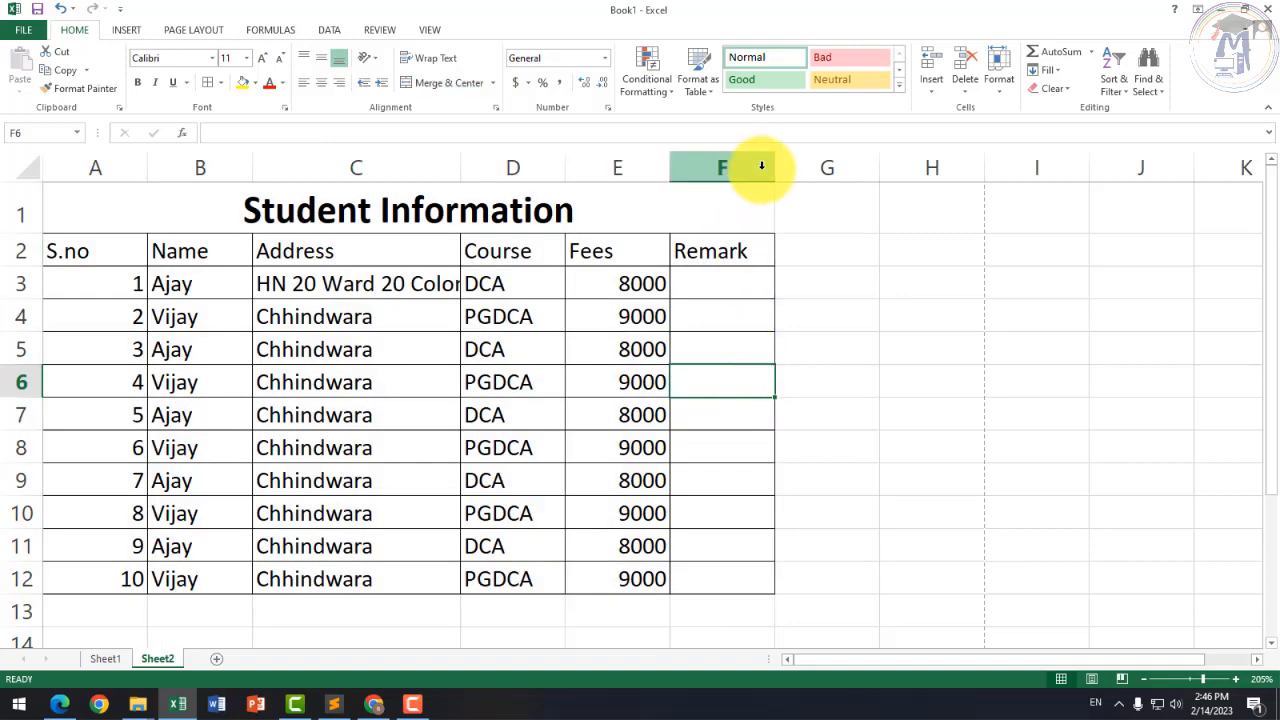
pyautogui.moveTo(775, 163); pyautogui.dragTo(829, 163)
pyautogui.click(772, 288)
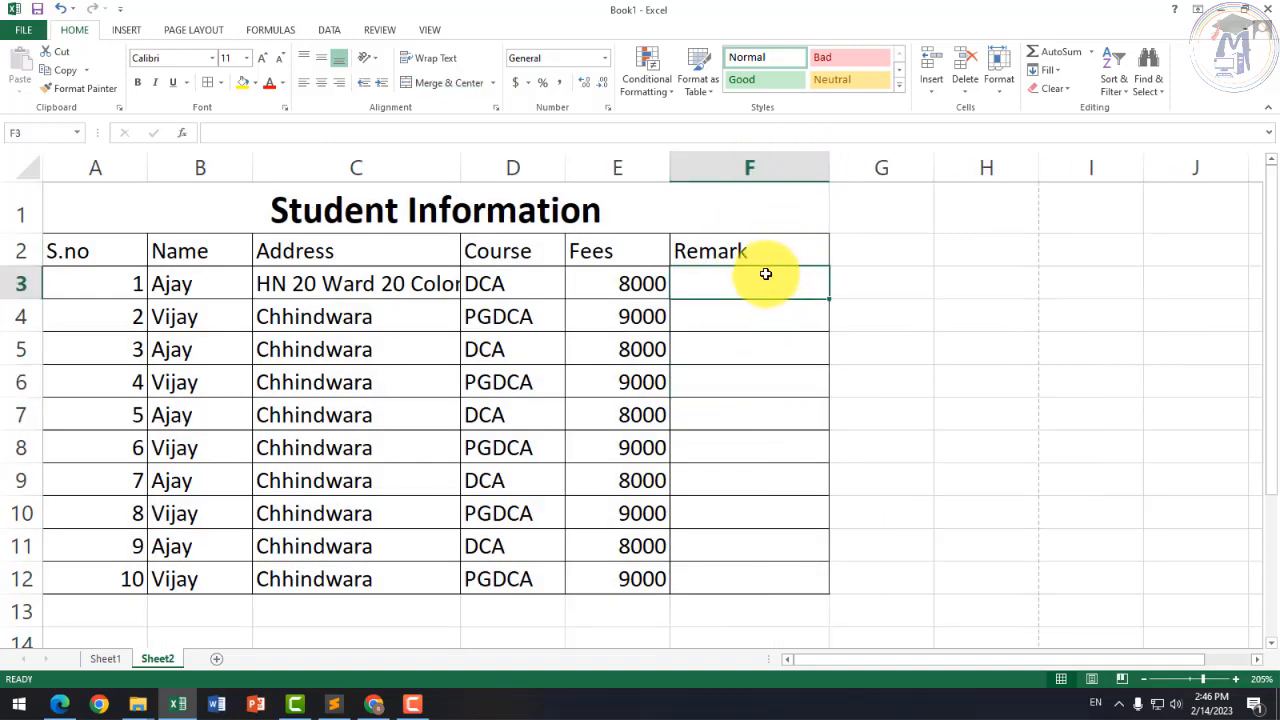
# Step: Enter 'Diploma in Computer Application' in F3 and widen the Remark column to fit
pyautogui.write('Po')
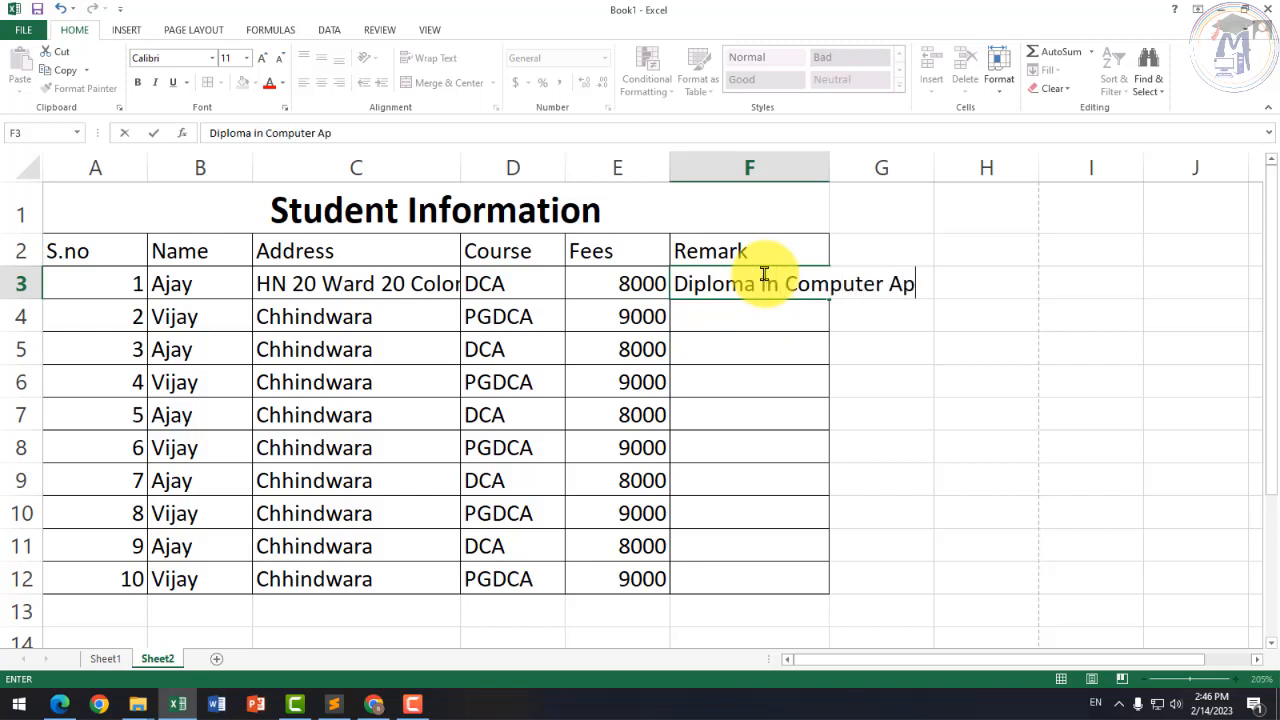
pyautogui.press('Return')
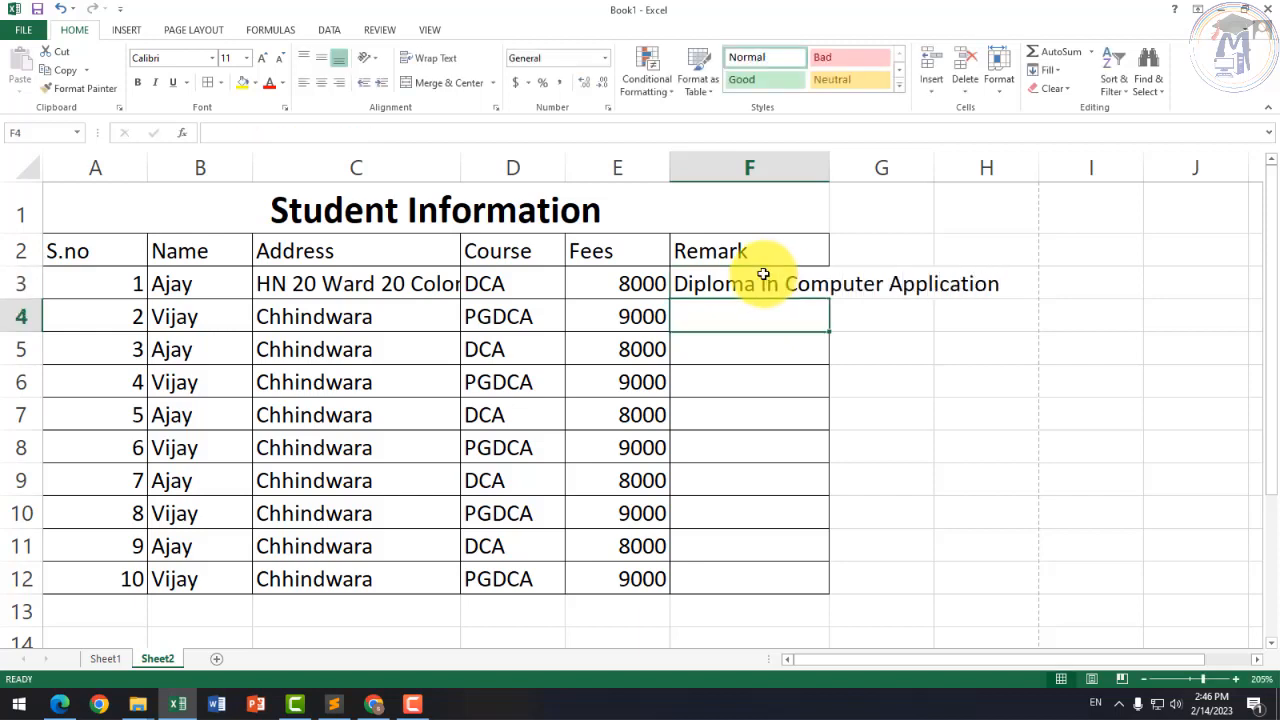
pyautogui.click(903, 363)
pyautogui.click(817, 290)
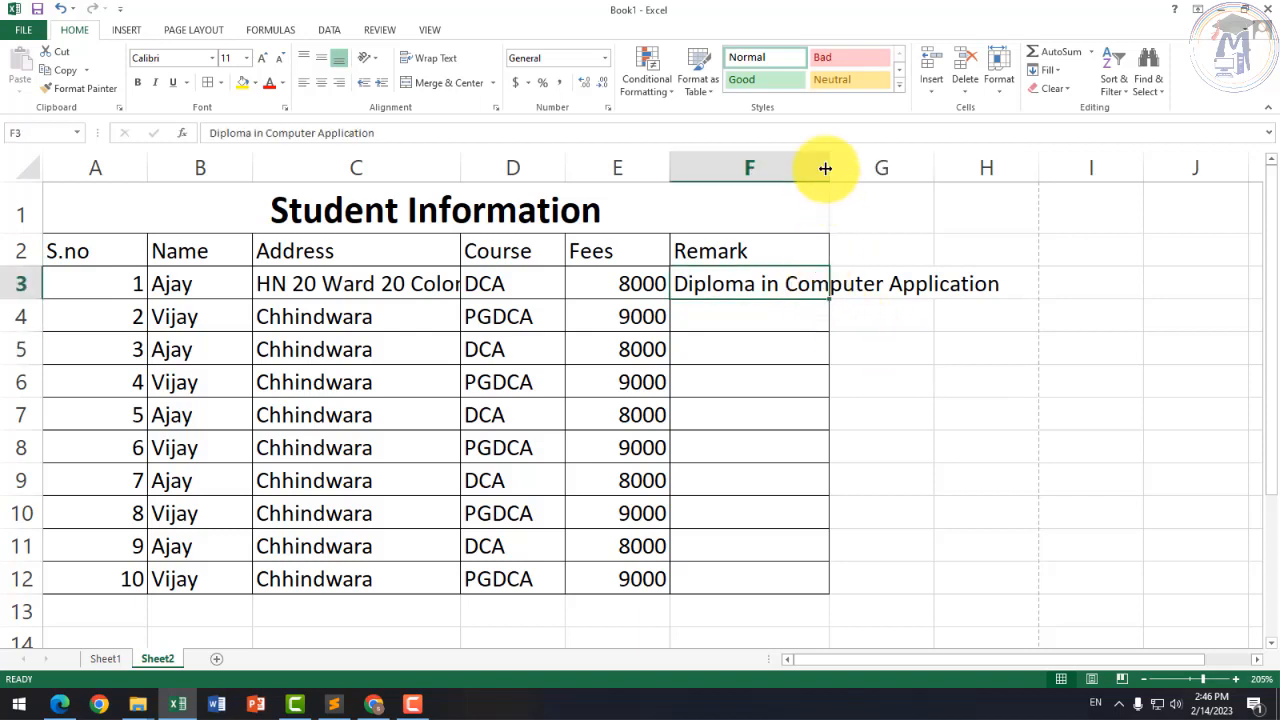
pyautogui.moveTo(828, 166); pyautogui.dragTo(871, 166)
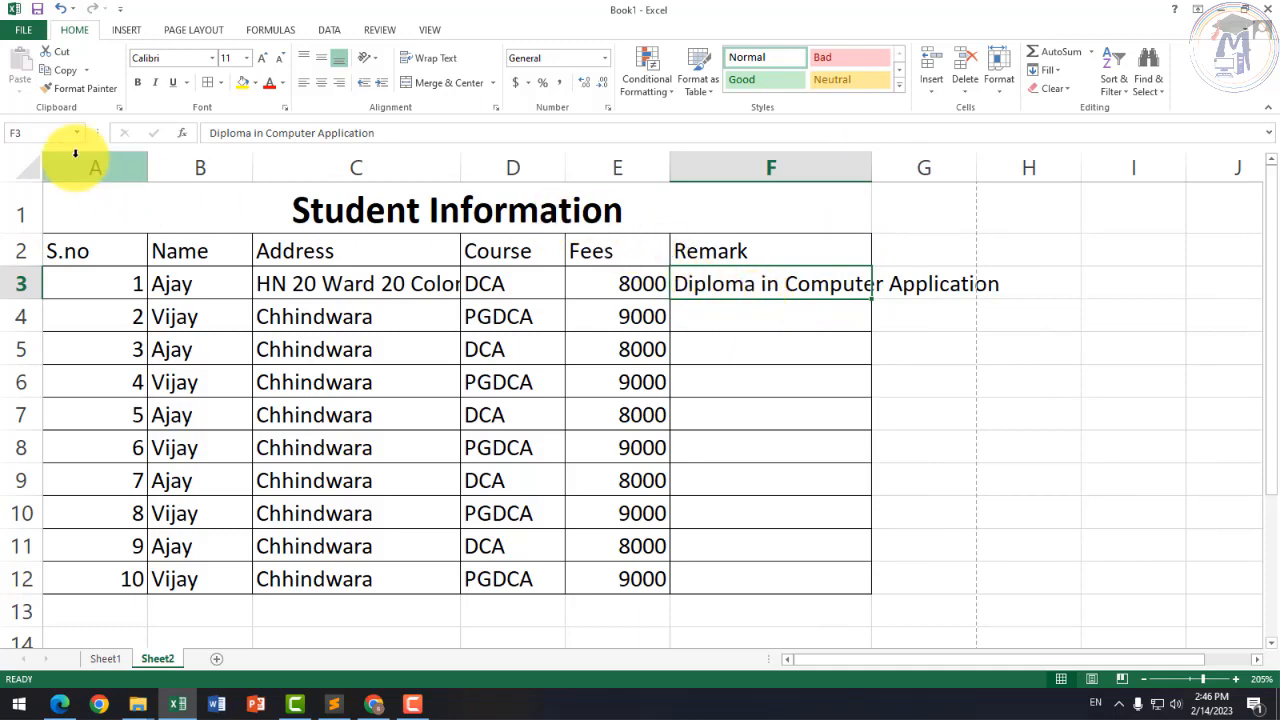
pyautogui.moveTo(100, 164)
pyautogui.mouseDown()
pyautogui.moveTo(734, 143)
pyautogui.moveTo(726, 156)
pyautogui.mouseUp()
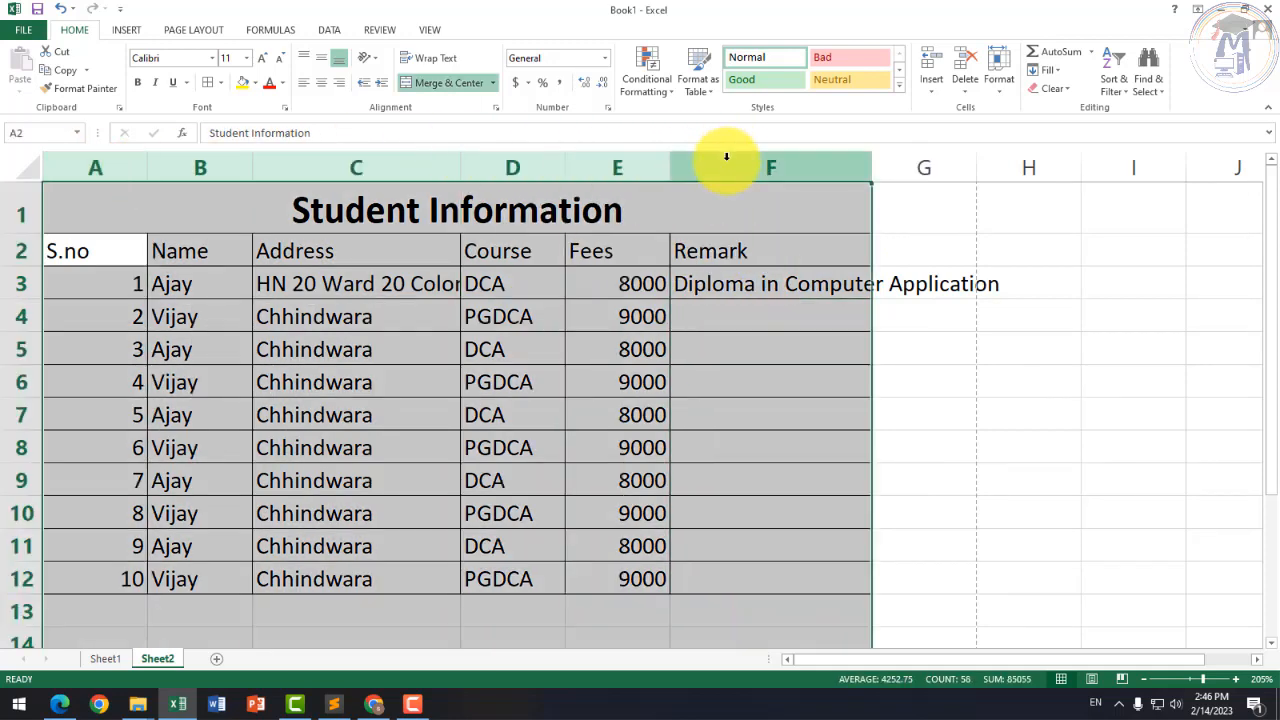
# Step: Turn on Wrap Text for table columns A to F
pyautogui.click(425, 57)
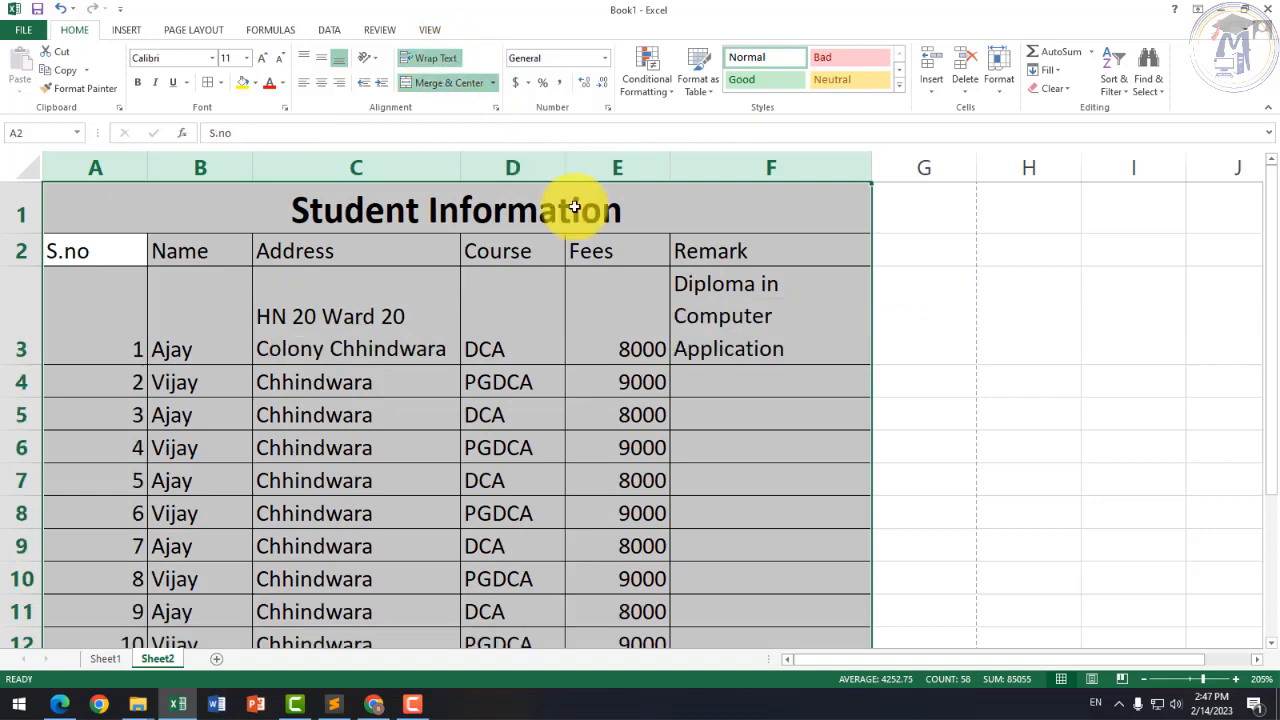
pyautogui.click(790, 385)
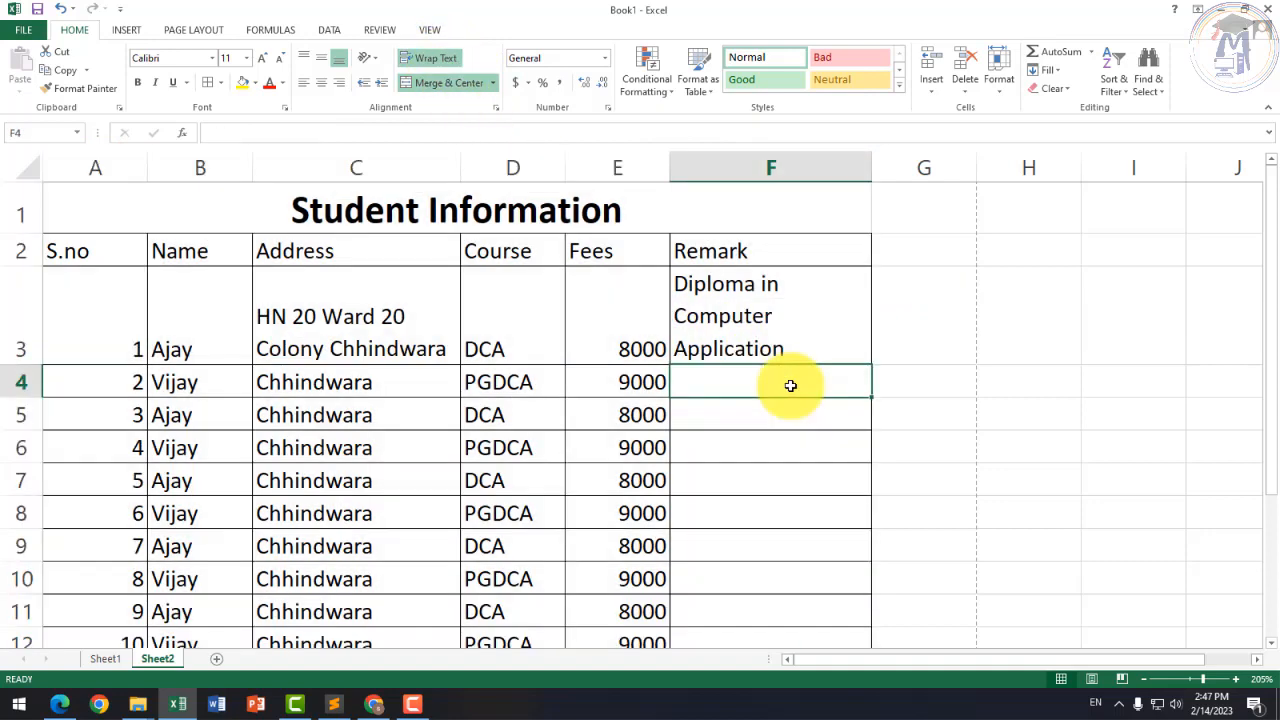
pyautogui.click(422, 348)
# Step: Extend the first student's name in B3 to a full three-part name
pyautogui.click(225, 347)
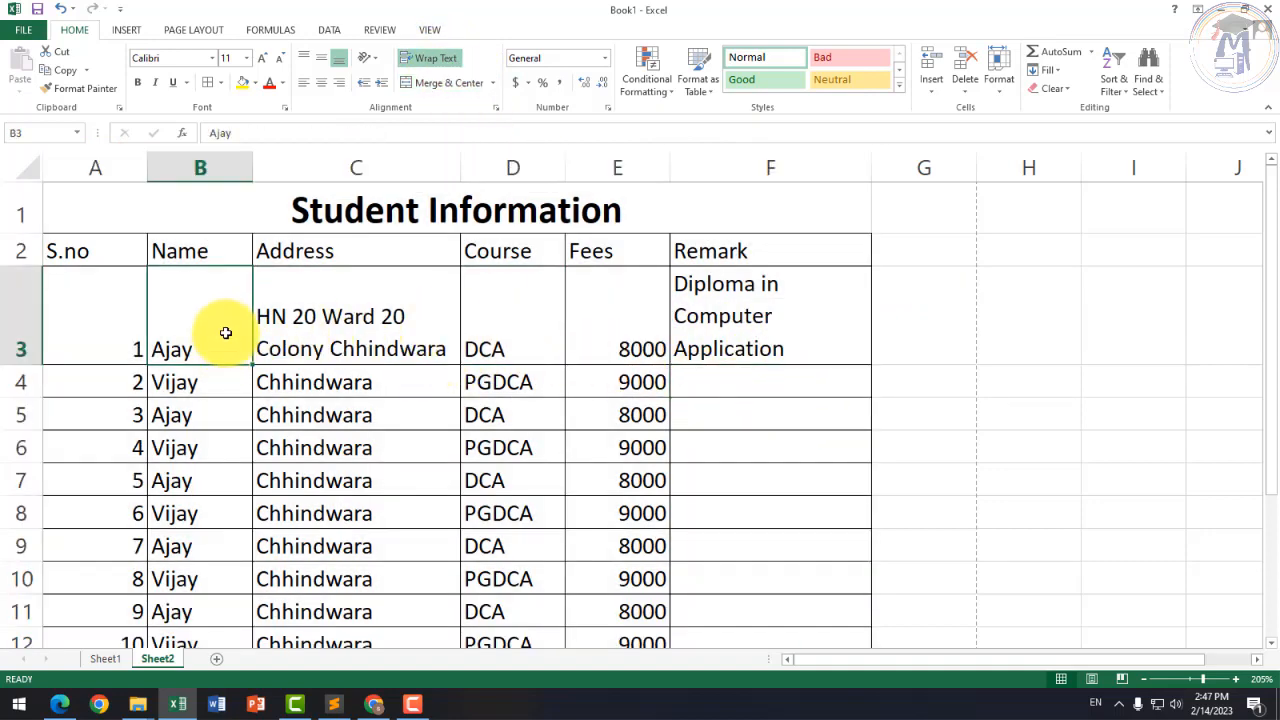
pyautogui.doubleClick(222, 346)
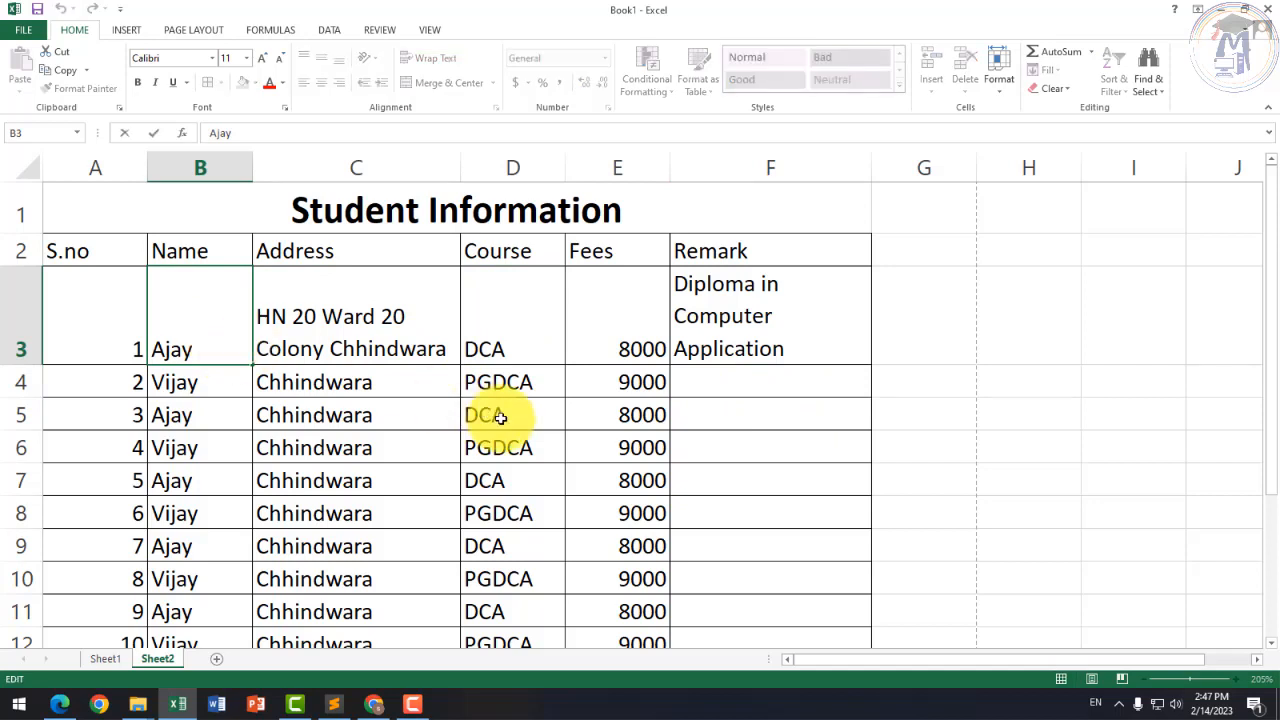
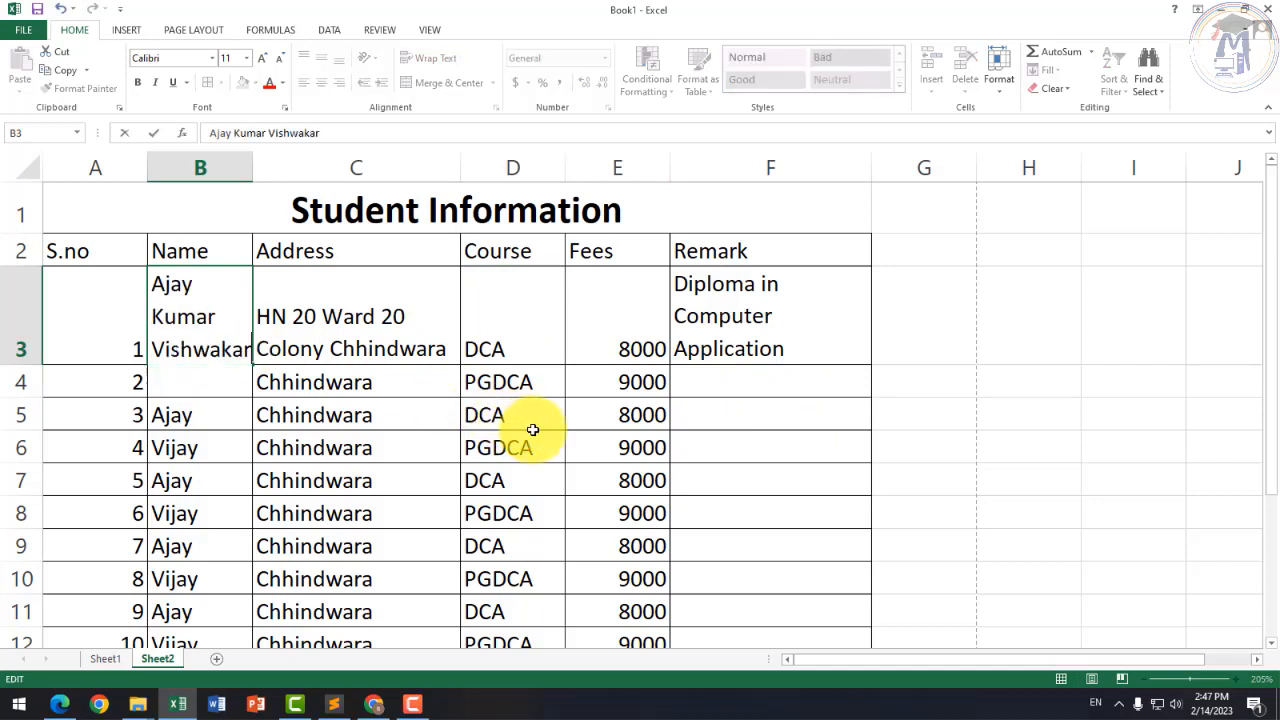
pyautogui.press('Return')
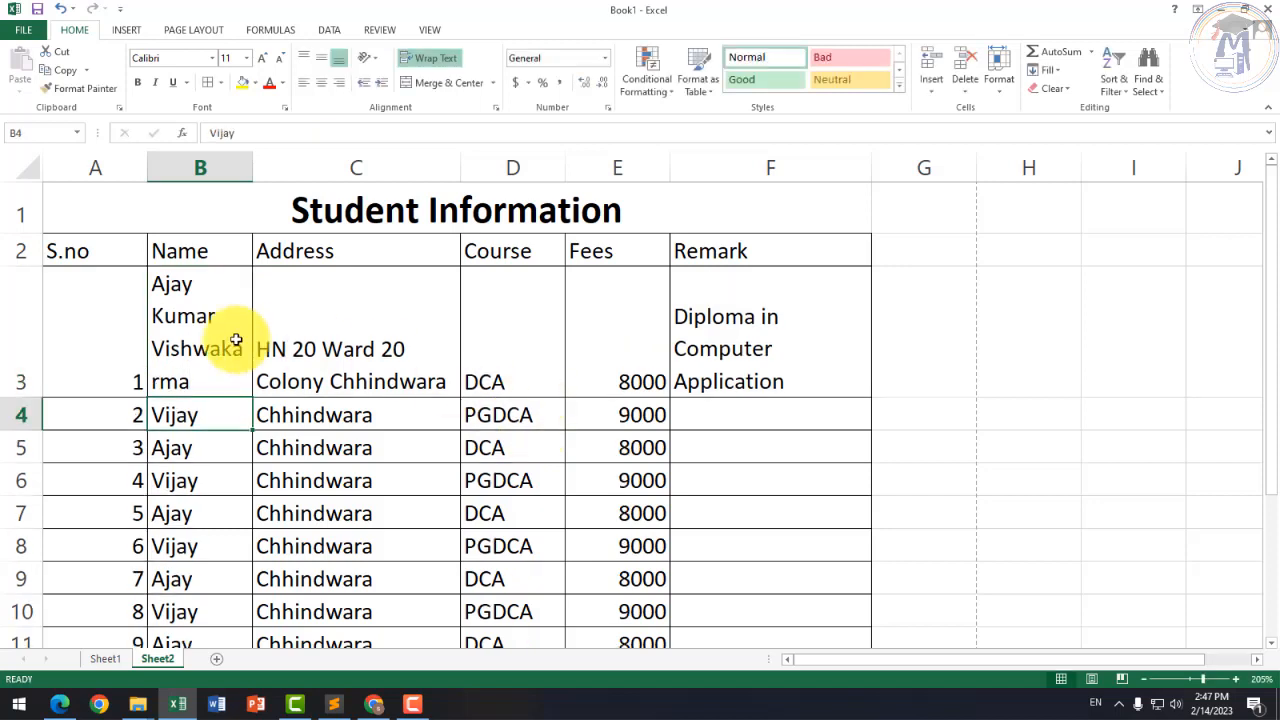
pyautogui.click(214, 386)
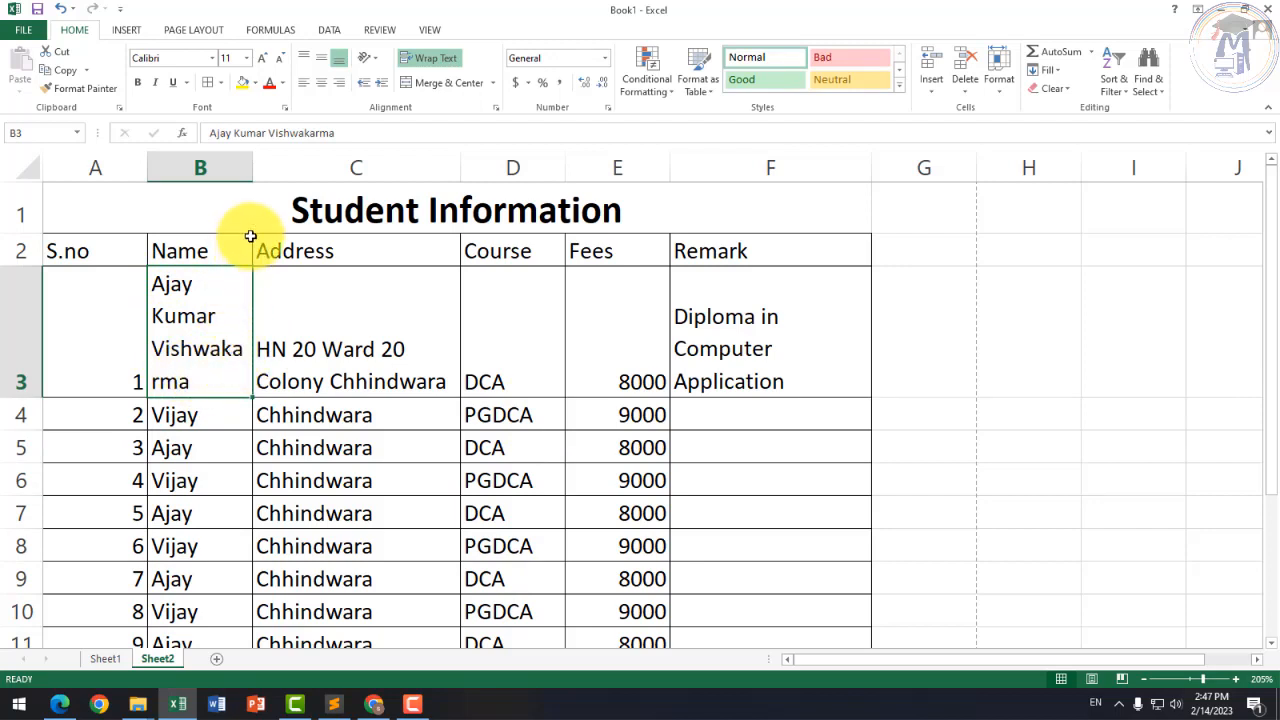
# Step: Widen columns B (Name), D (Course) and F (Remark) so row 3 wraps less
pyautogui.moveTo(253, 168); pyautogui.dragTo(318, 173)
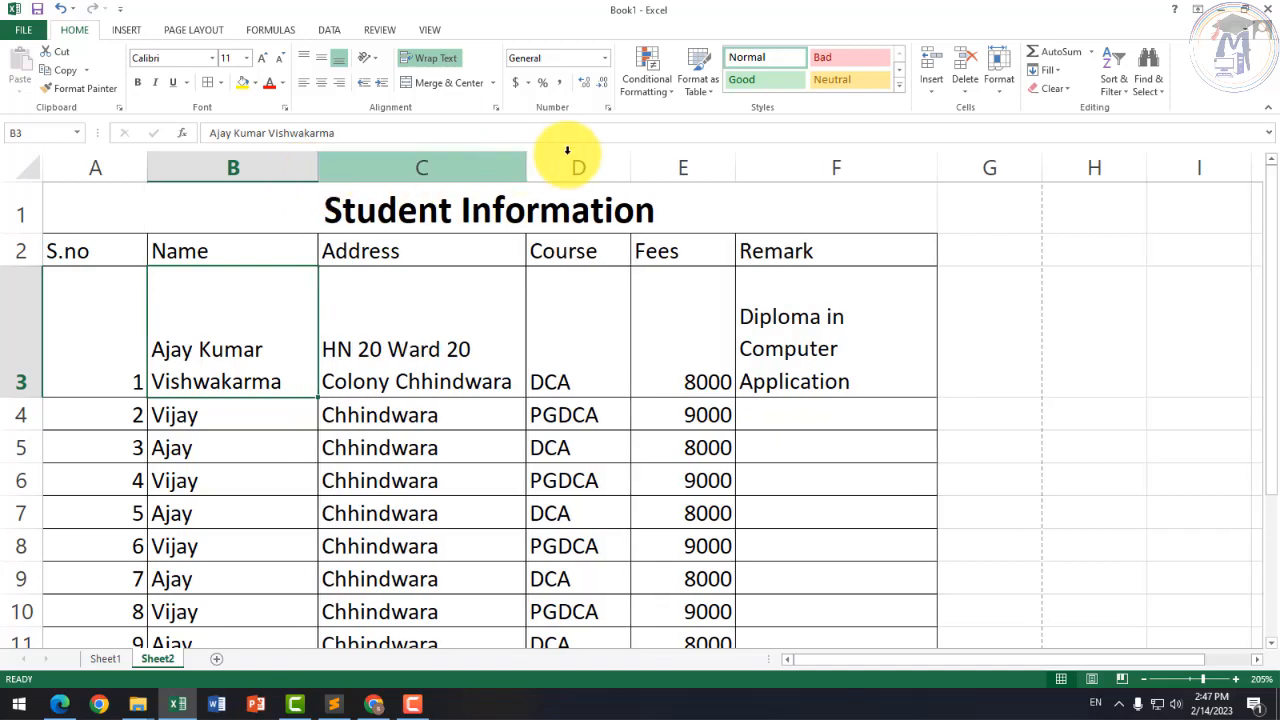
pyautogui.moveTo(628, 157); pyautogui.dragTo(643, 161)
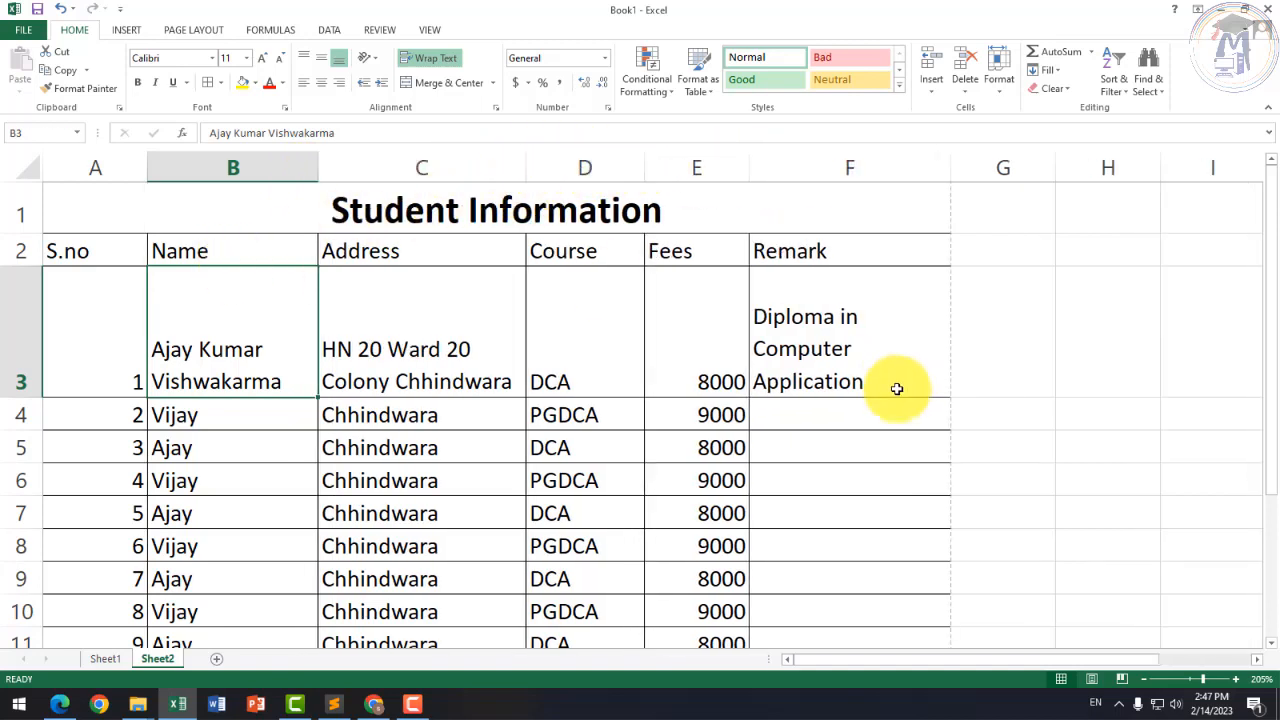
pyautogui.click(855, 347)
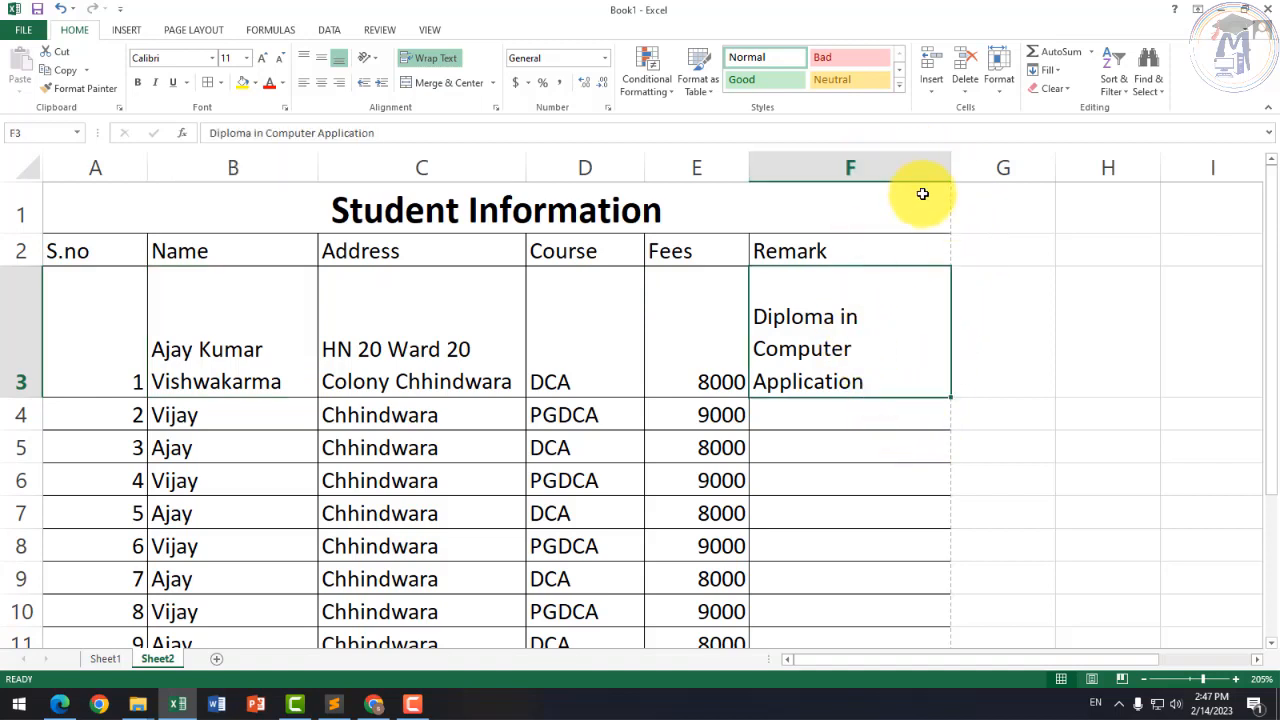
pyautogui.moveTo(950, 167); pyautogui.dragTo(957, 172)
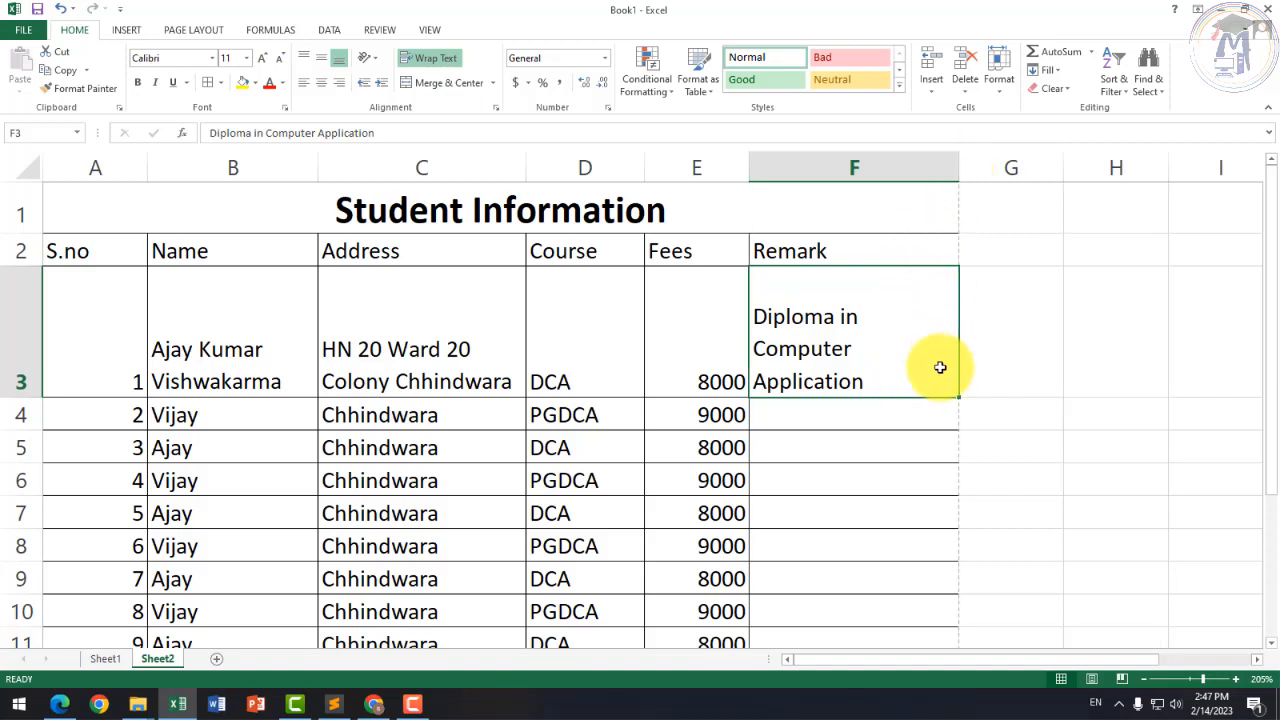
pyautogui.click(1010, 380)
pyautogui.click(895, 350)
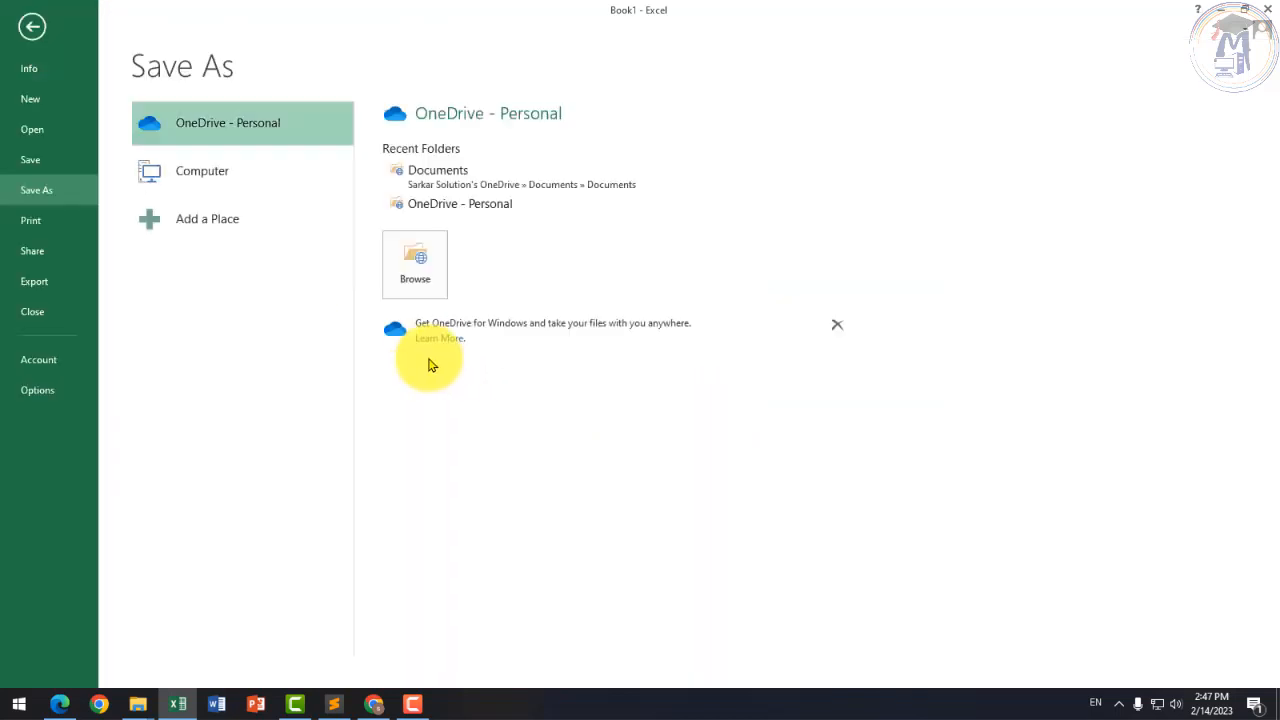
# Step: Save the workbook to the Documents folder on this computer
pyautogui.click(240, 175)
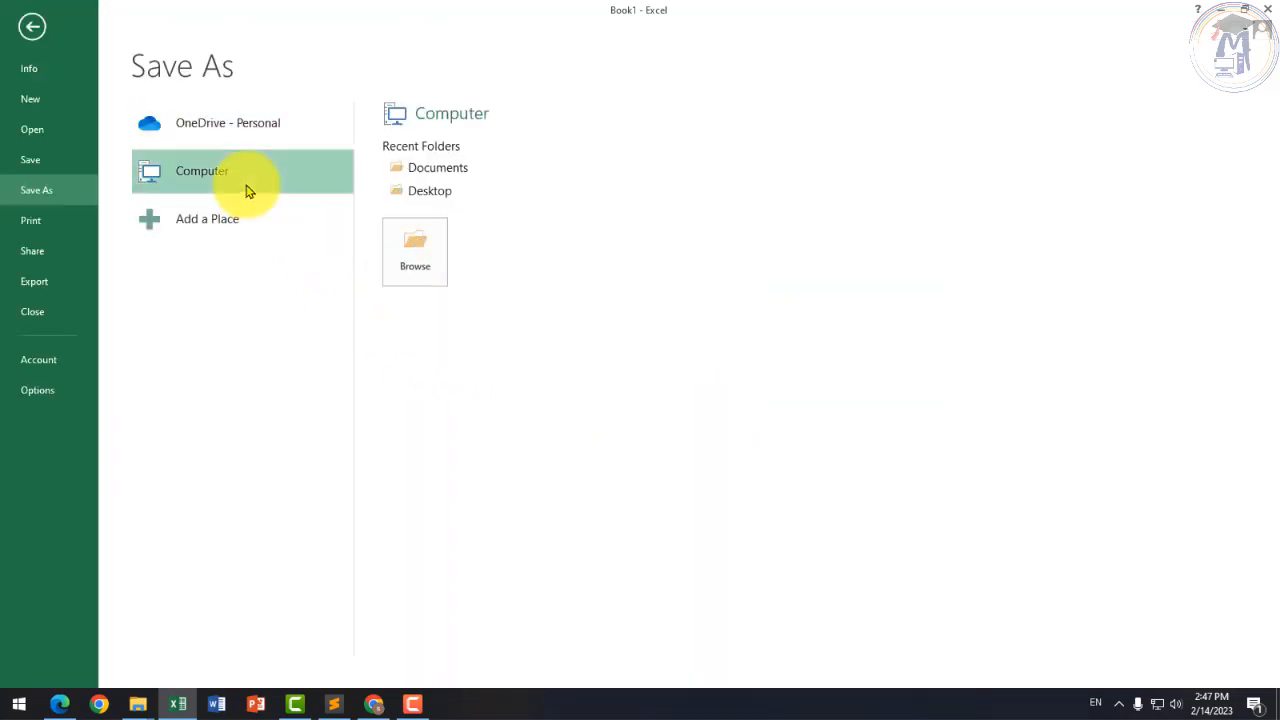
pyautogui.click(424, 169)
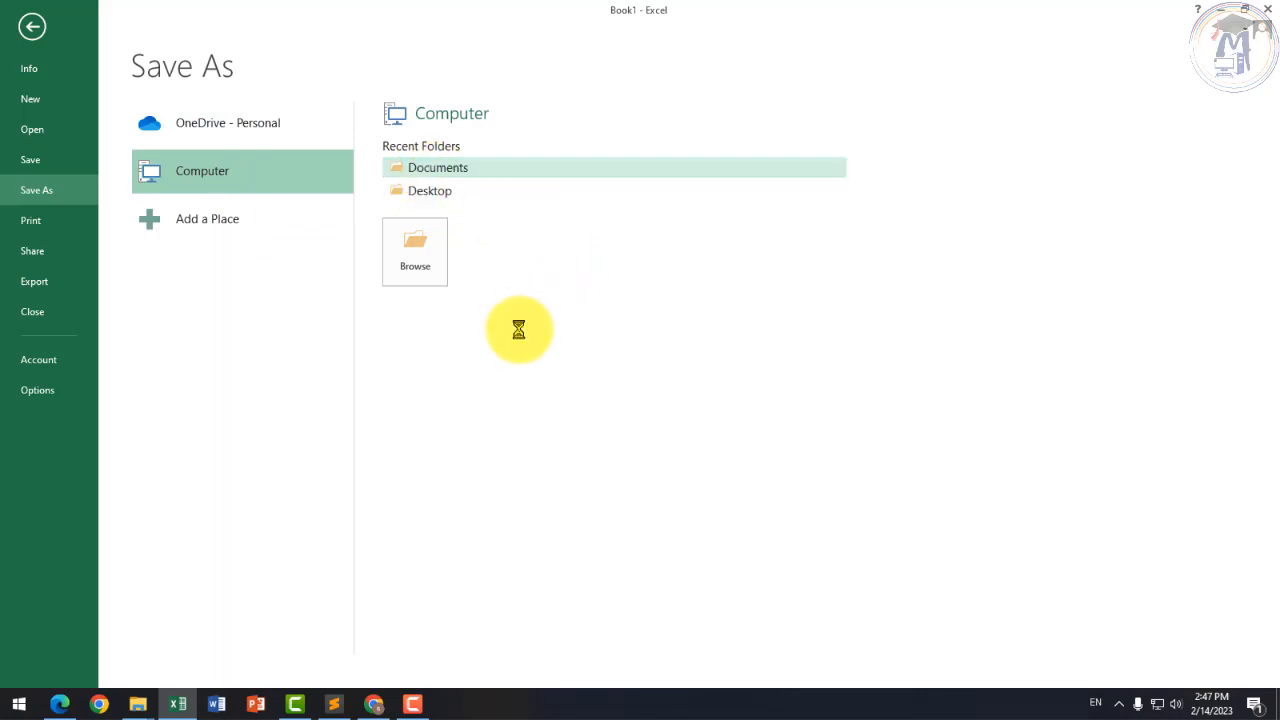
pyautogui.click(492, 377)
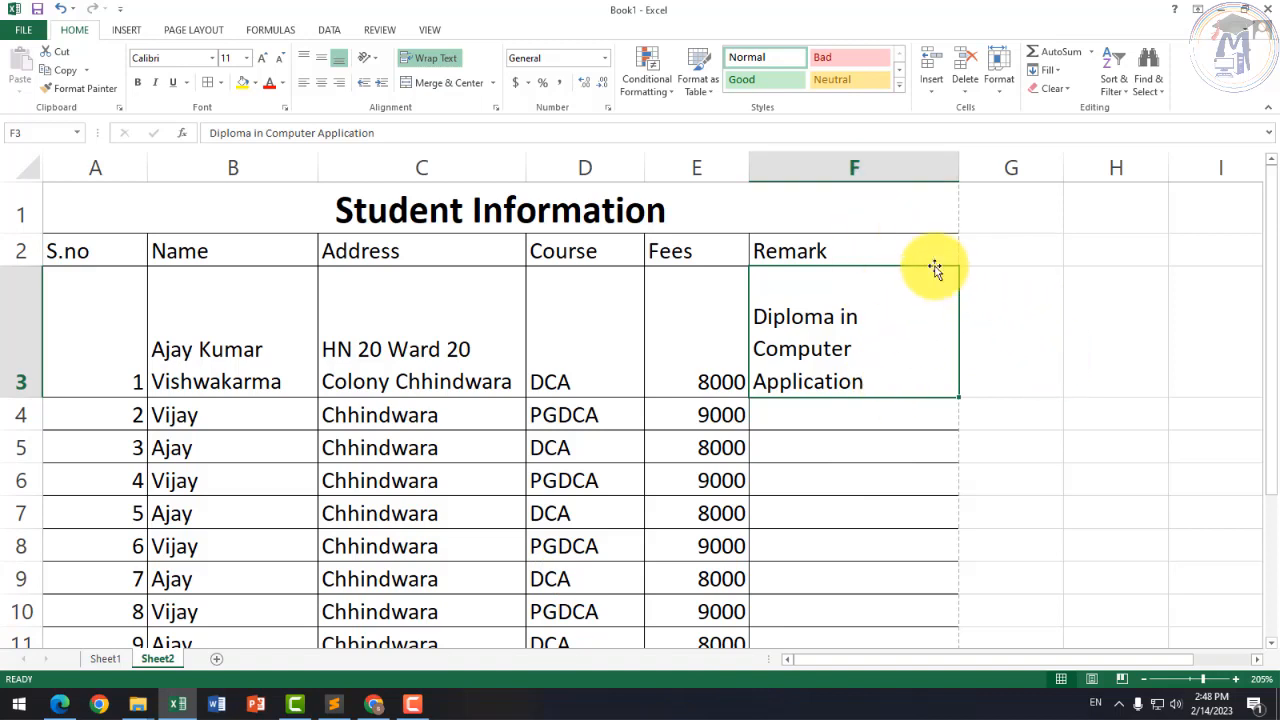
# Step: Widen the Remark column F and the Fees column E
pyautogui.click(871, 447)
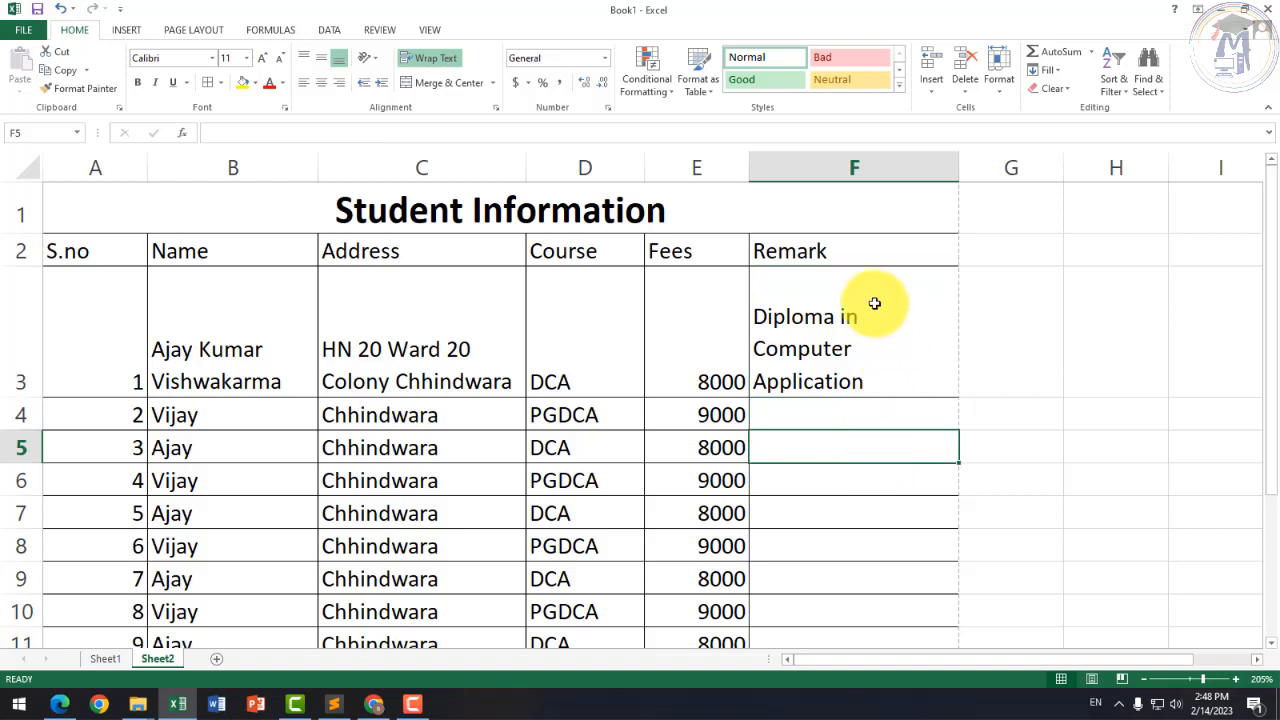
pyautogui.moveTo(962, 163); pyautogui.dragTo(975, 163)
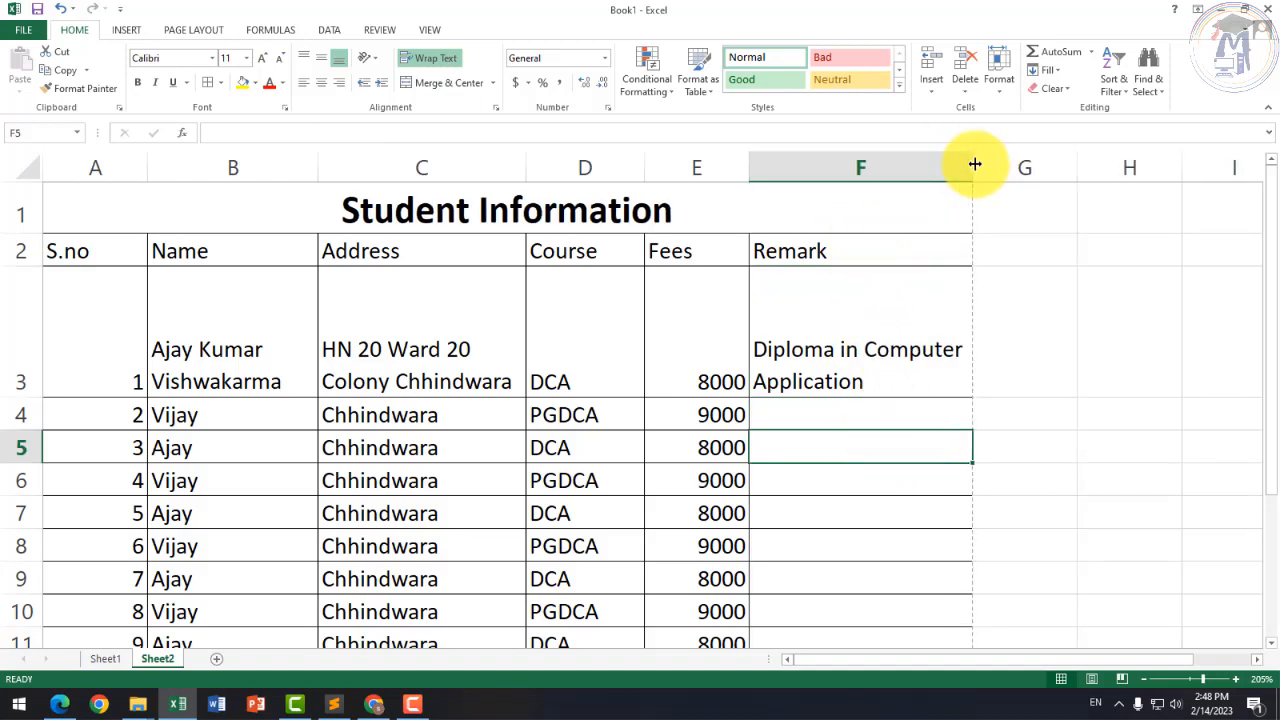
pyautogui.moveTo(748, 163); pyautogui.dragTo(799, 163)
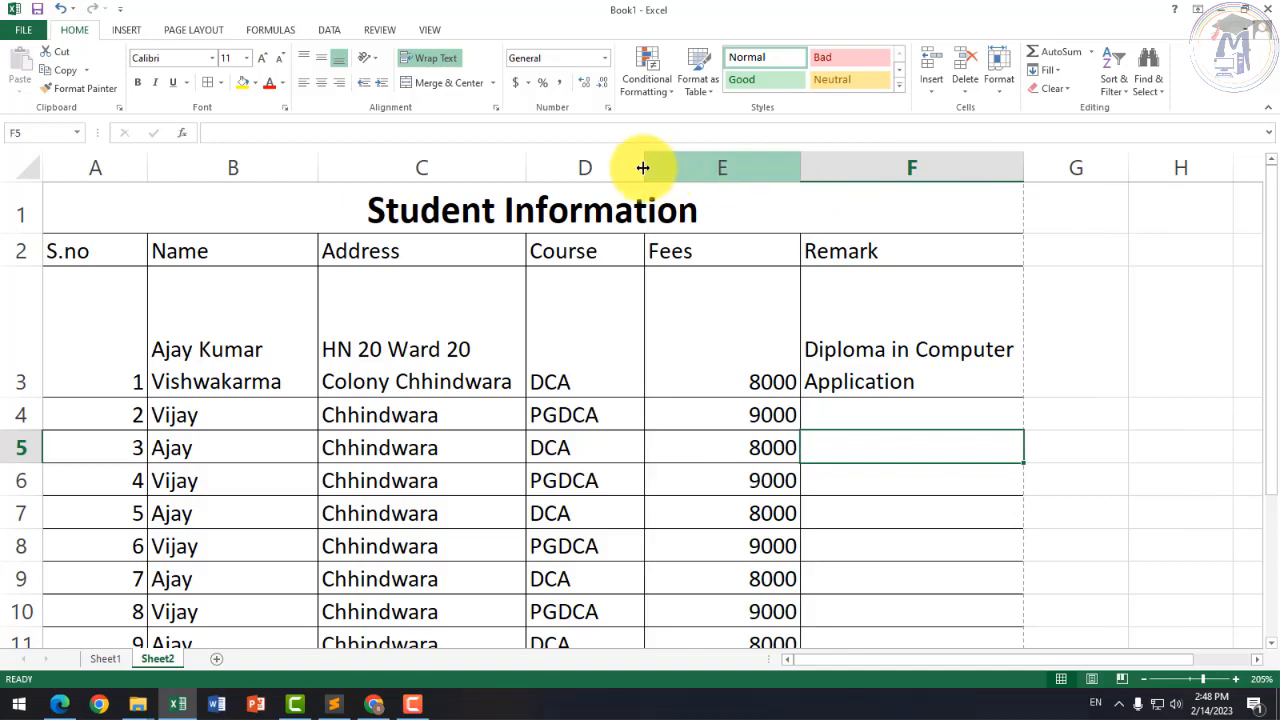
# Step: Widen the Course column D and view the workbook's file info page
pyautogui.moveTo(640, 167); pyautogui.dragTo(657, 168)
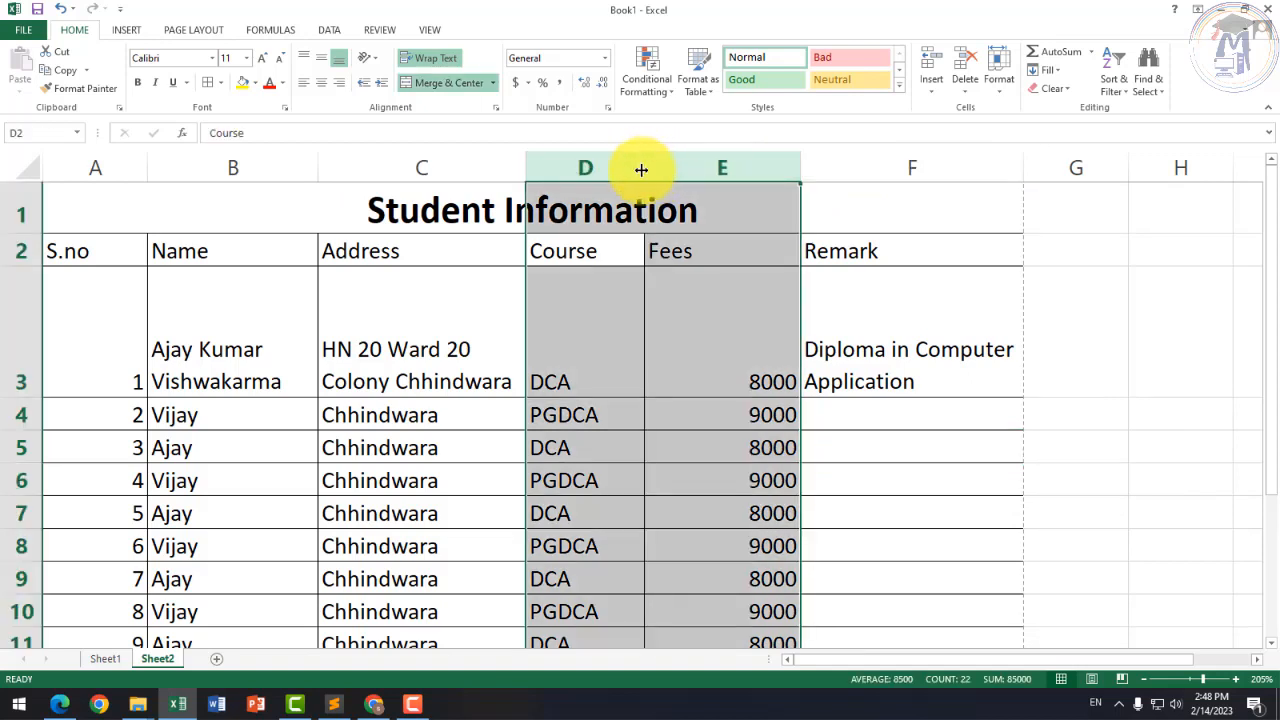
pyautogui.click(638, 170)
pyautogui.moveTo(645, 170); pyautogui.dragTo(673, 170)
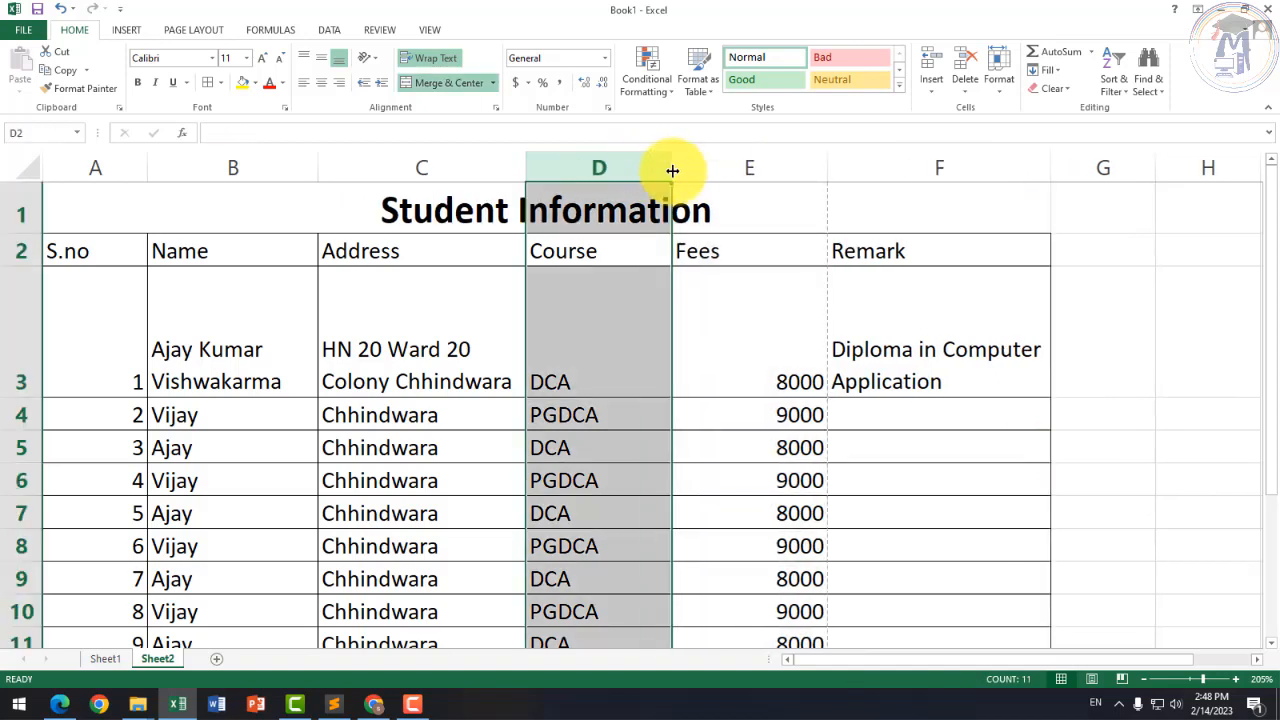
pyautogui.click(814, 317)
pyautogui.click(860, 277)
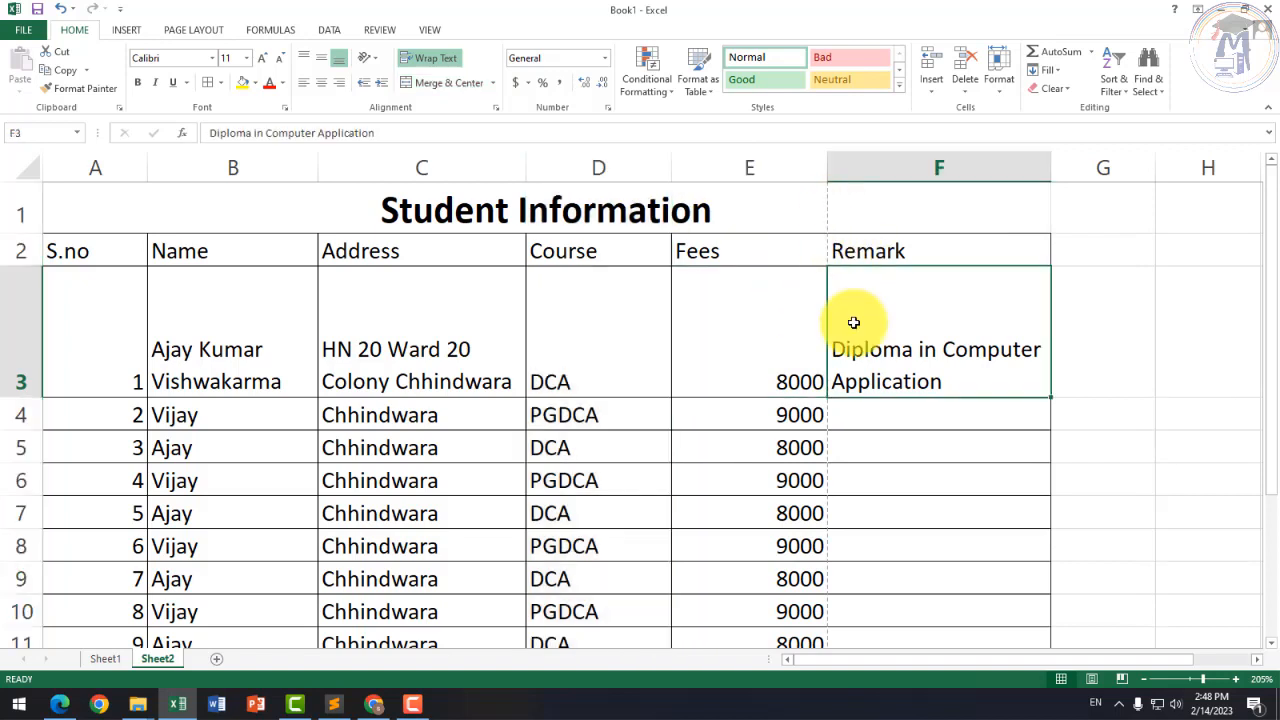
pyautogui.click(38, 31)
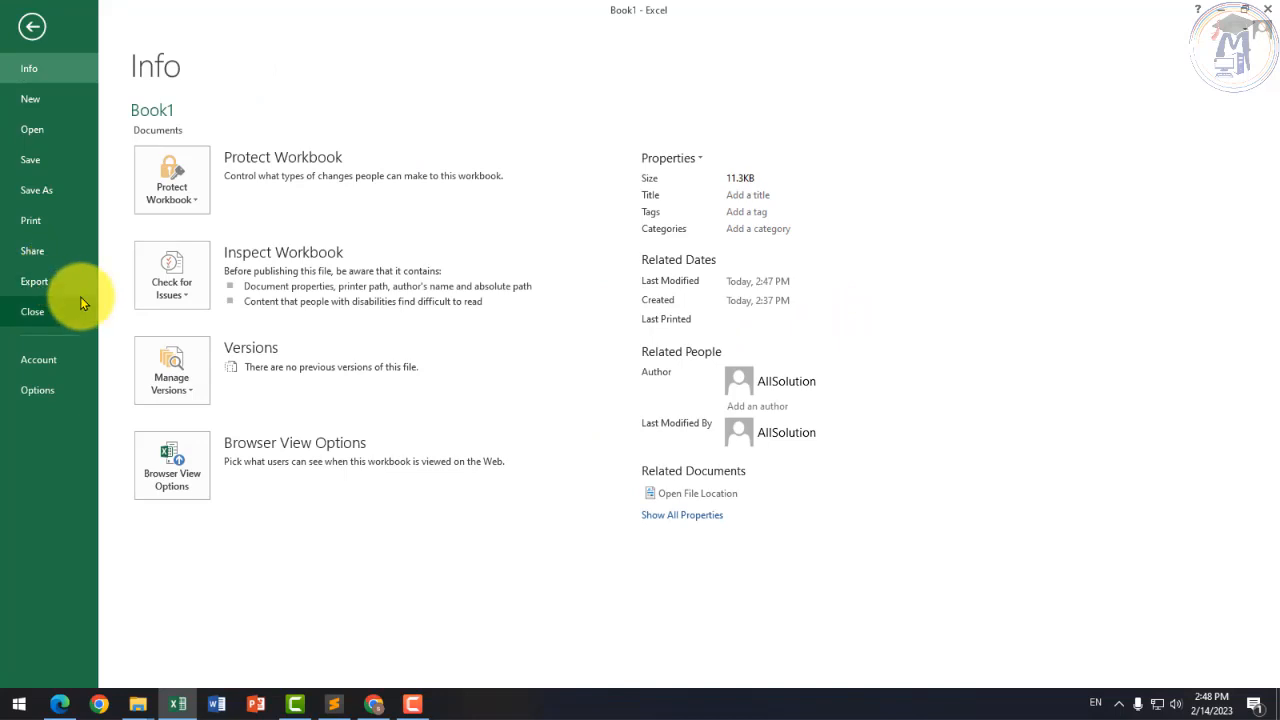
# Step: Preview the printed sheet and zoom in on the page
pyautogui.click(30, 224)
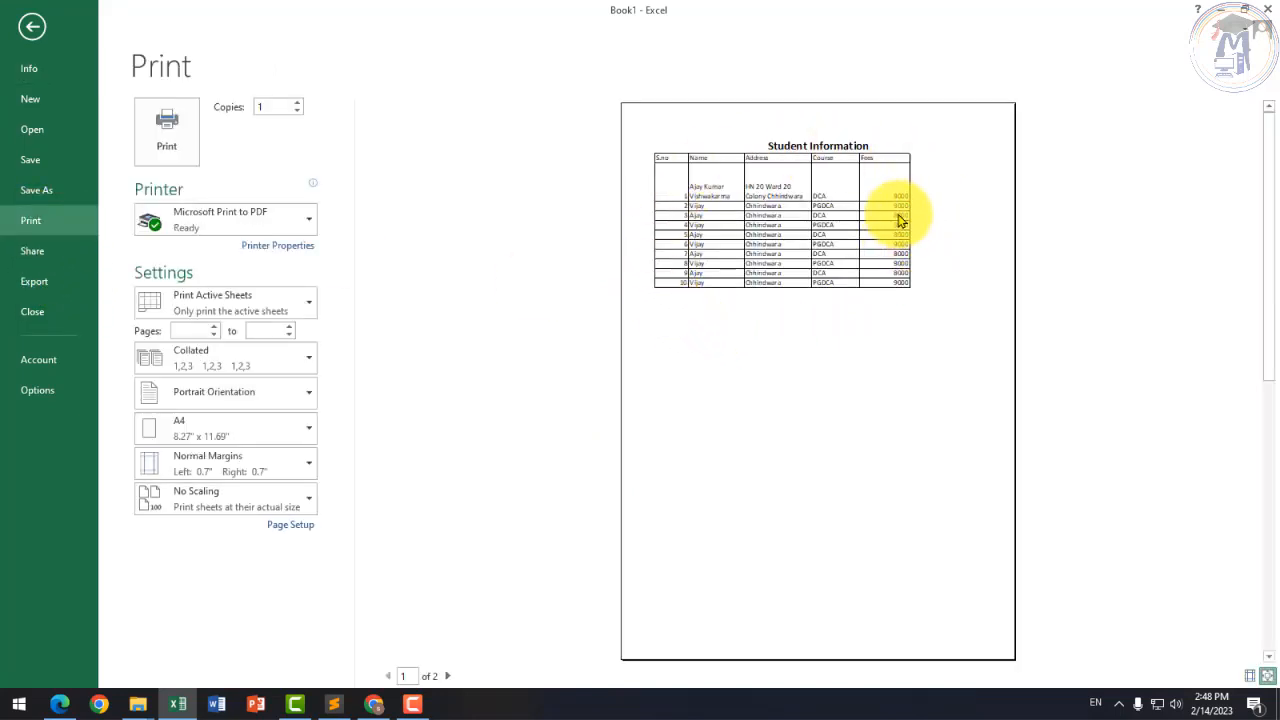
pyautogui.click(897, 181)
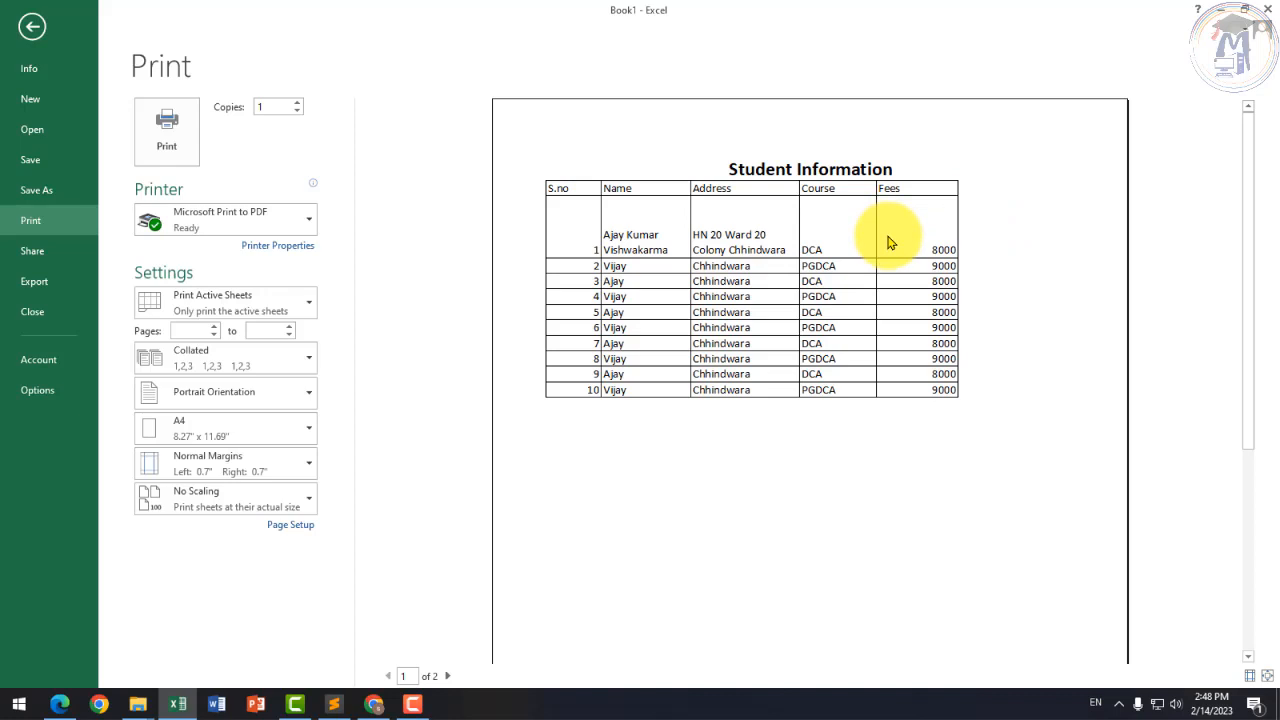
pyautogui.click(32, 27)
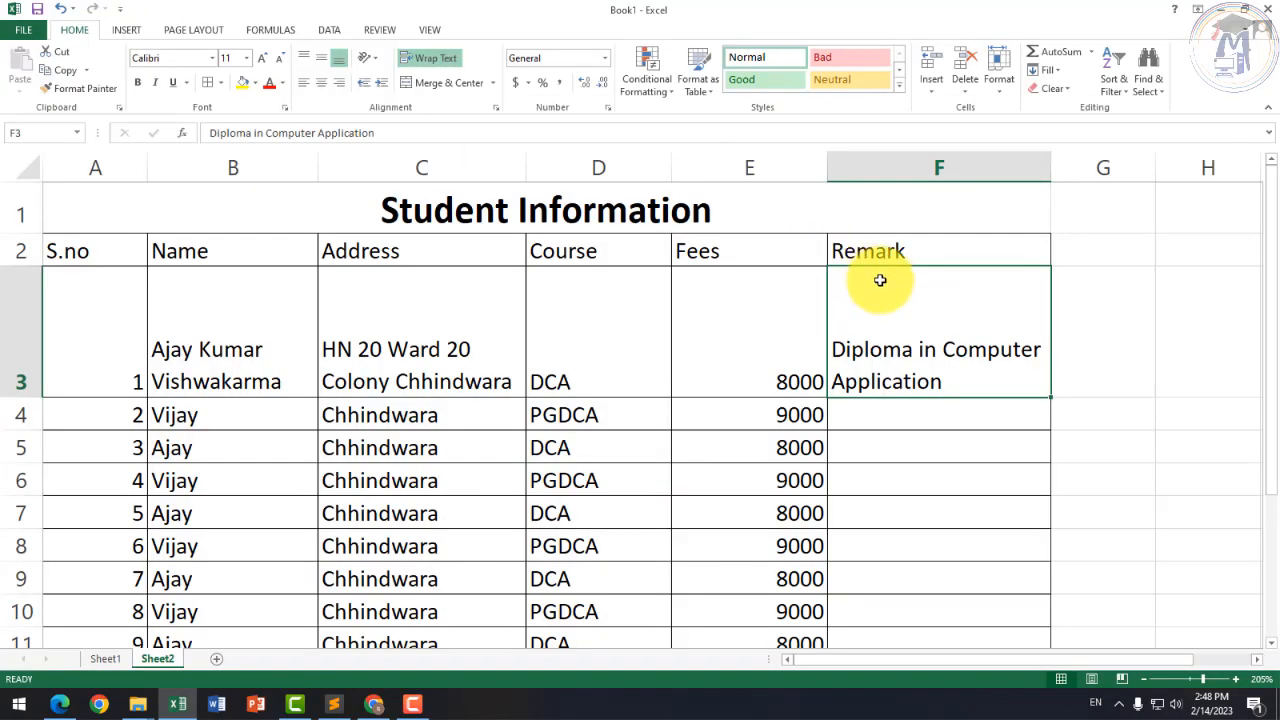
# Step: Narrow the Course column slightly and confirm the table fits on one printed page
pyautogui.moveTo(672, 165); pyautogui.dragTo(661, 171)
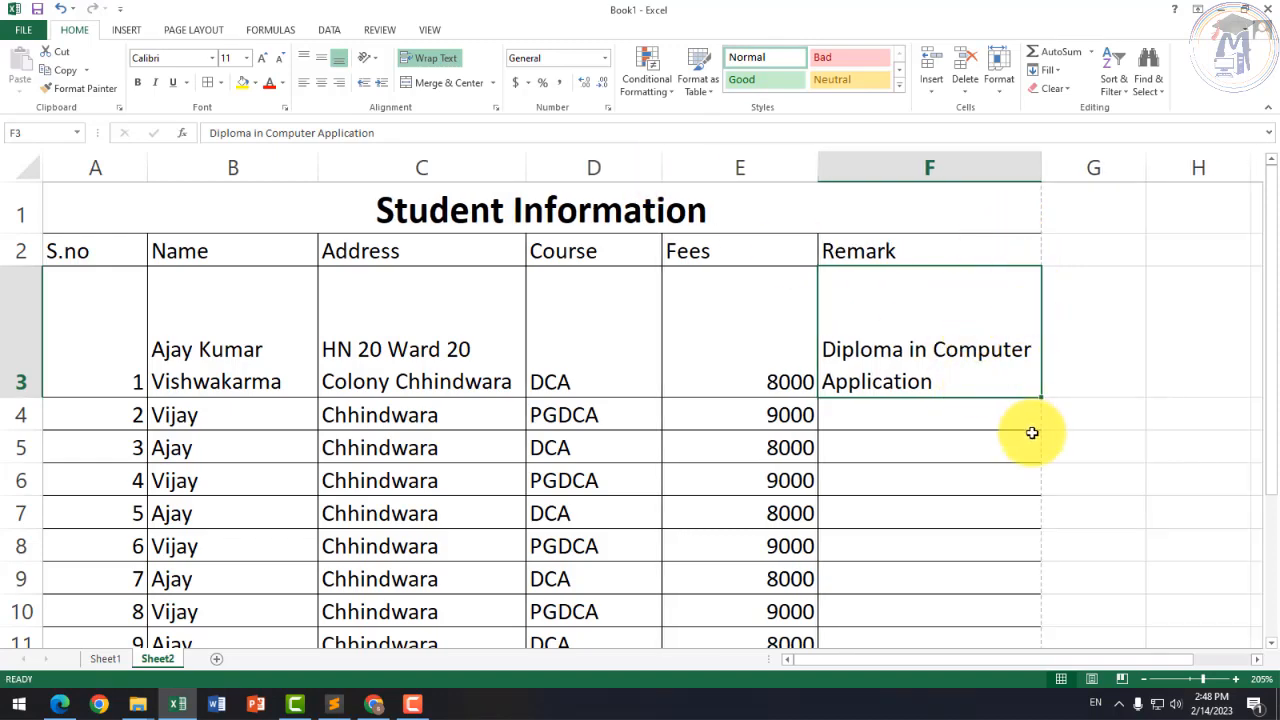
pyautogui.click(23, 29)
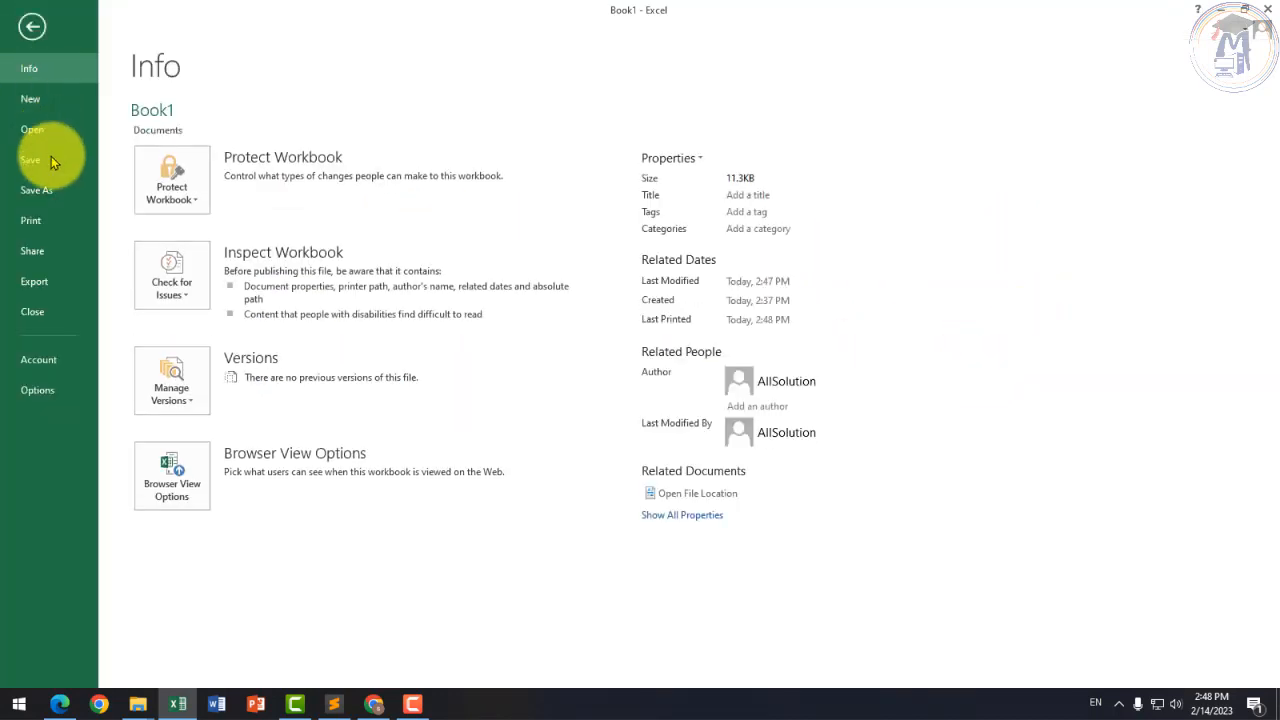
pyautogui.click(51, 218)
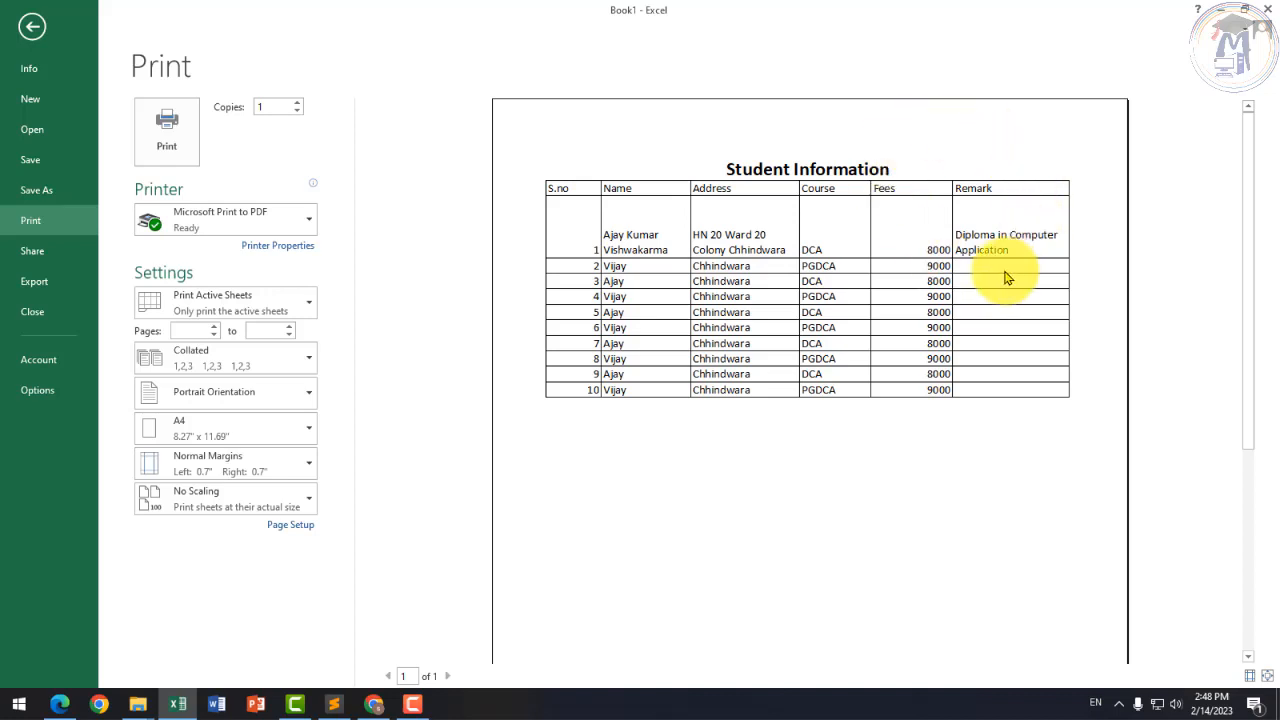
pyautogui.click(30, 24)
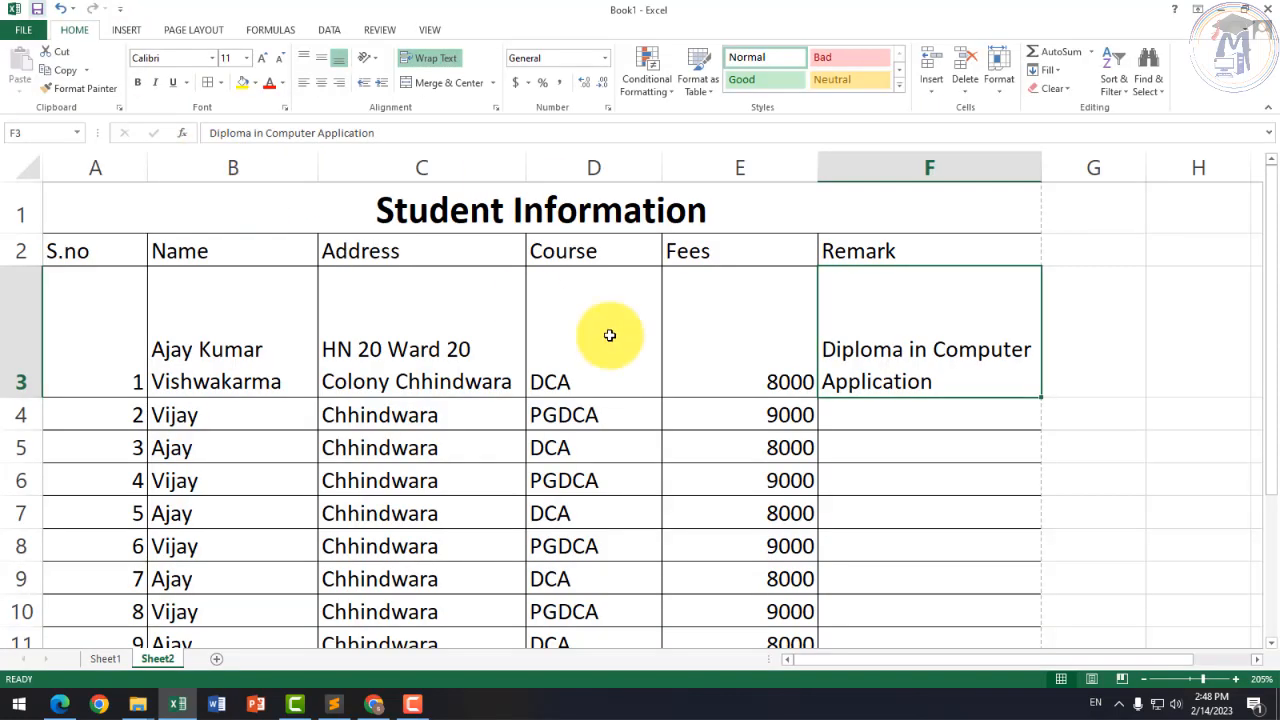
pyautogui.click(740, 443)
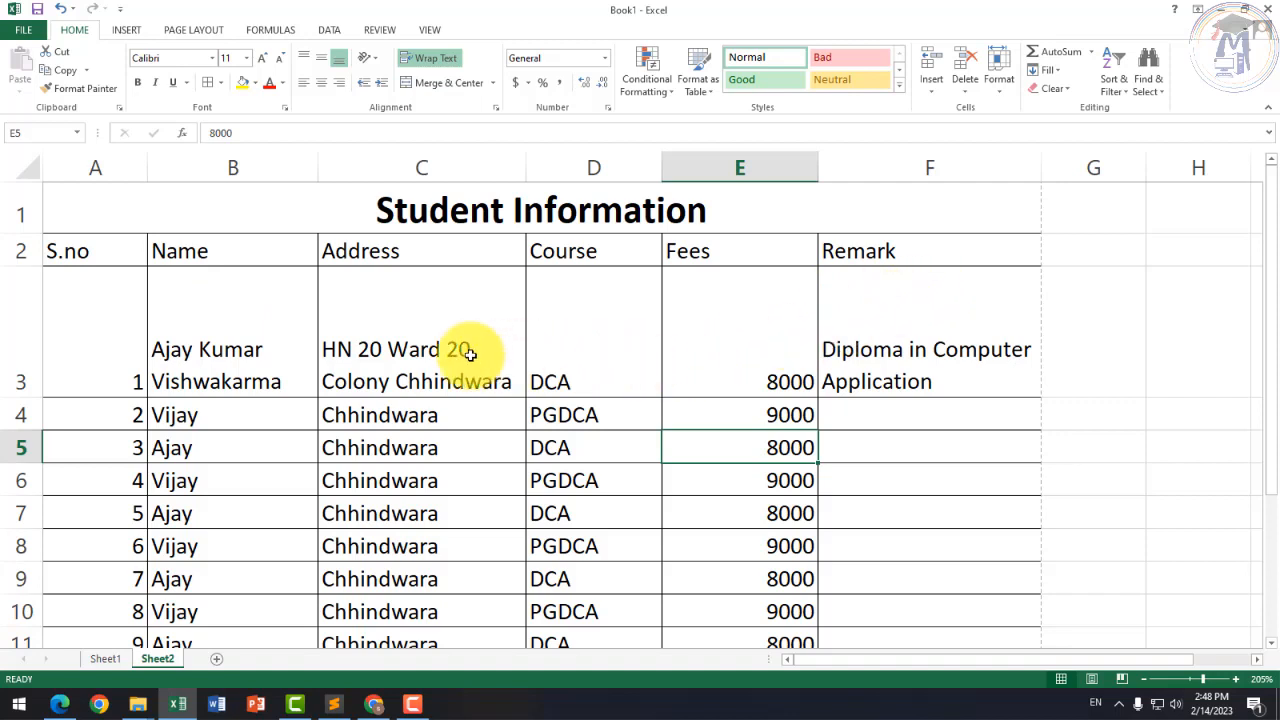
# Step: Shorten row 3 and widen the Address column C slightly
pyautogui.click(406, 323)
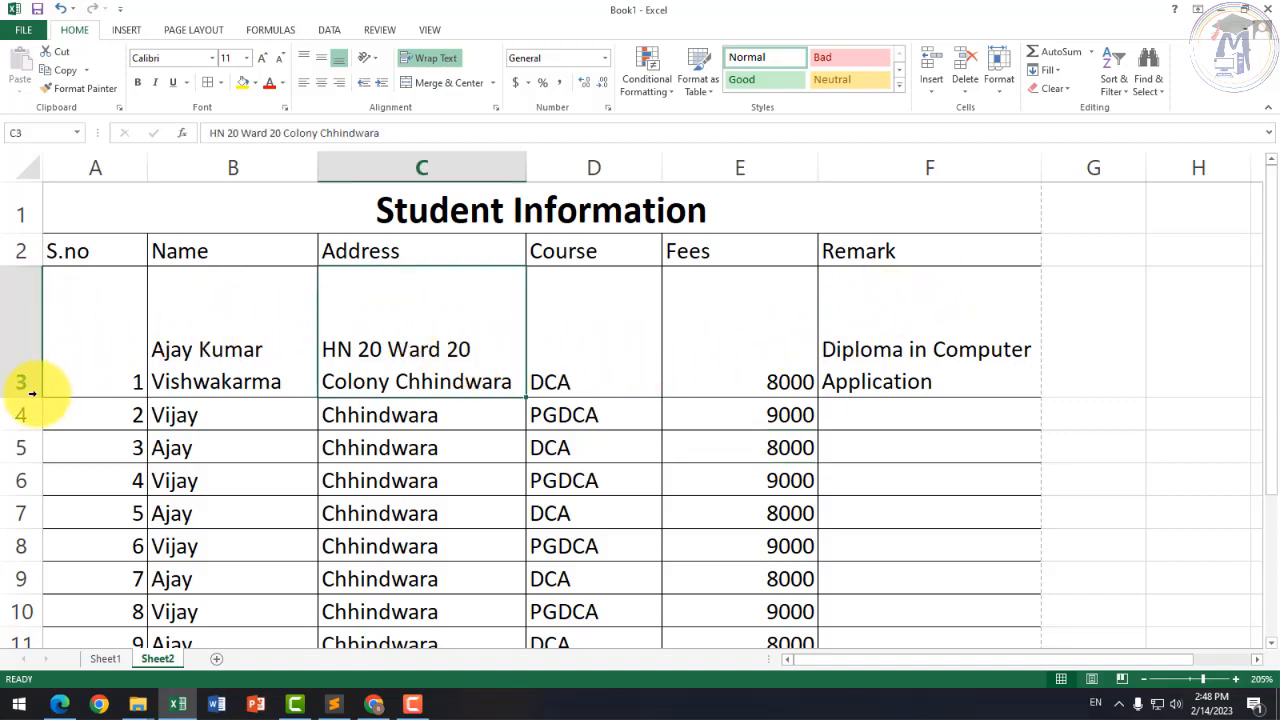
pyautogui.moveTo(30, 397); pyautogui.dragTo(27, 358)
pyautogui.click(490, 167)
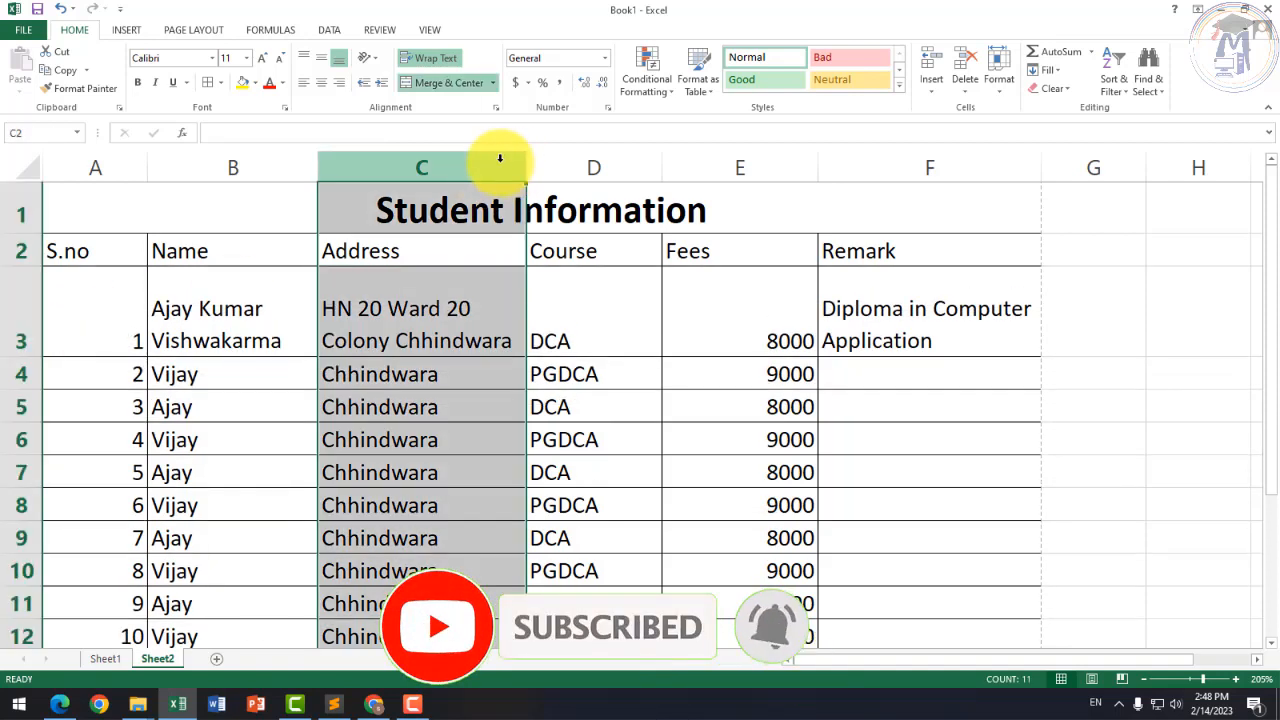
pyautogui.moveTo(528, 167); pyautogui.dragTo(531, 167)
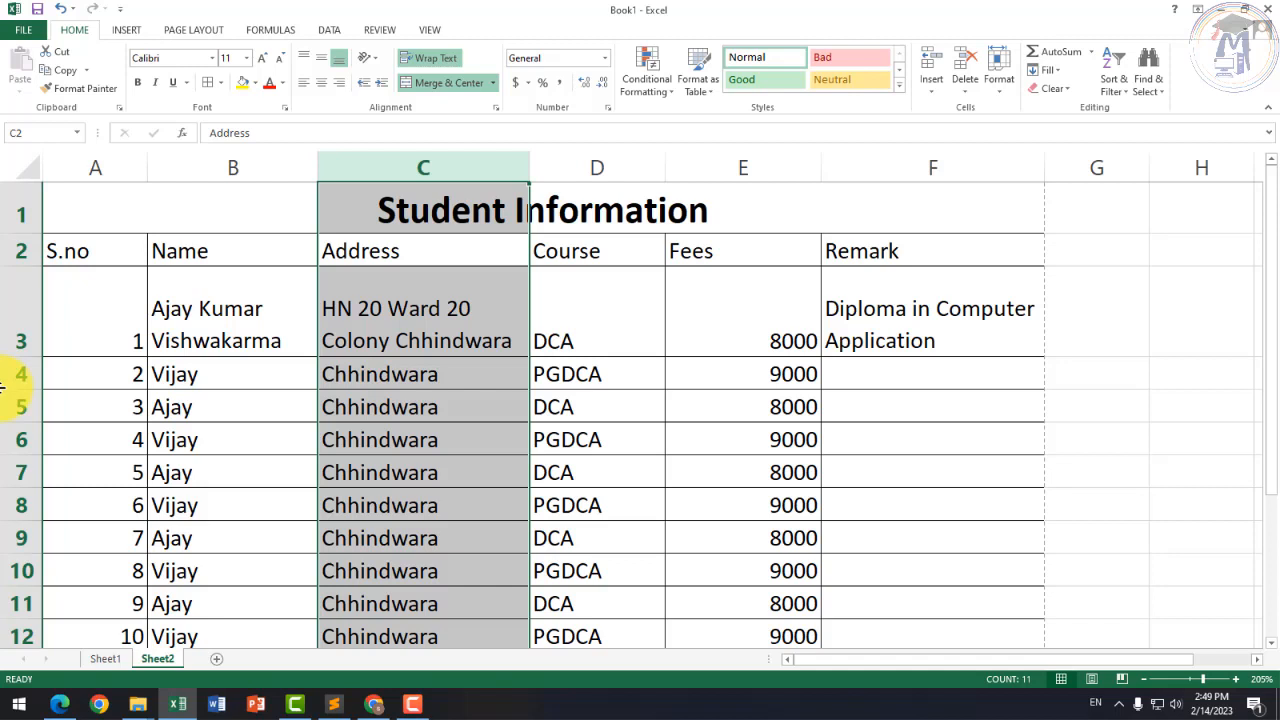
# Step: Make row 3 slightly taller again and check its wrapped cells
pyautogui.moveTo(26, 356); pyautogui.dragTo(26, 364)
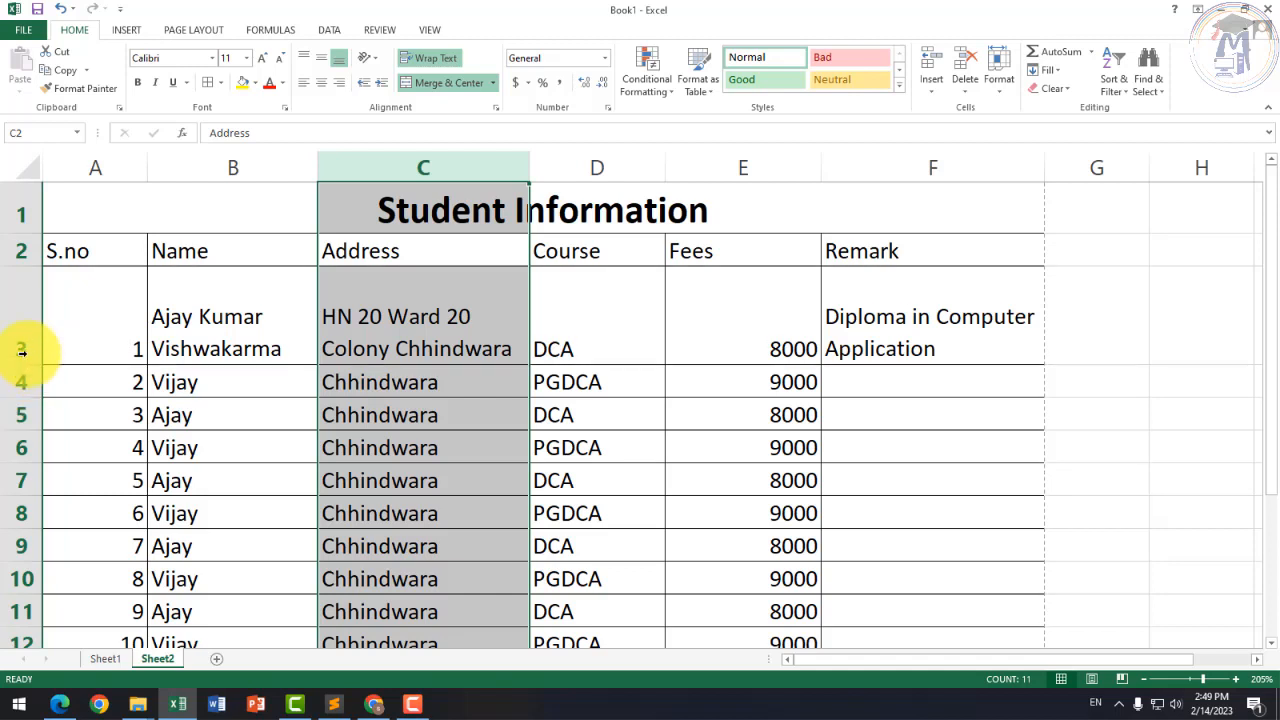
pyautogui.click(21, 350)
pyautogui.click(122, 342)
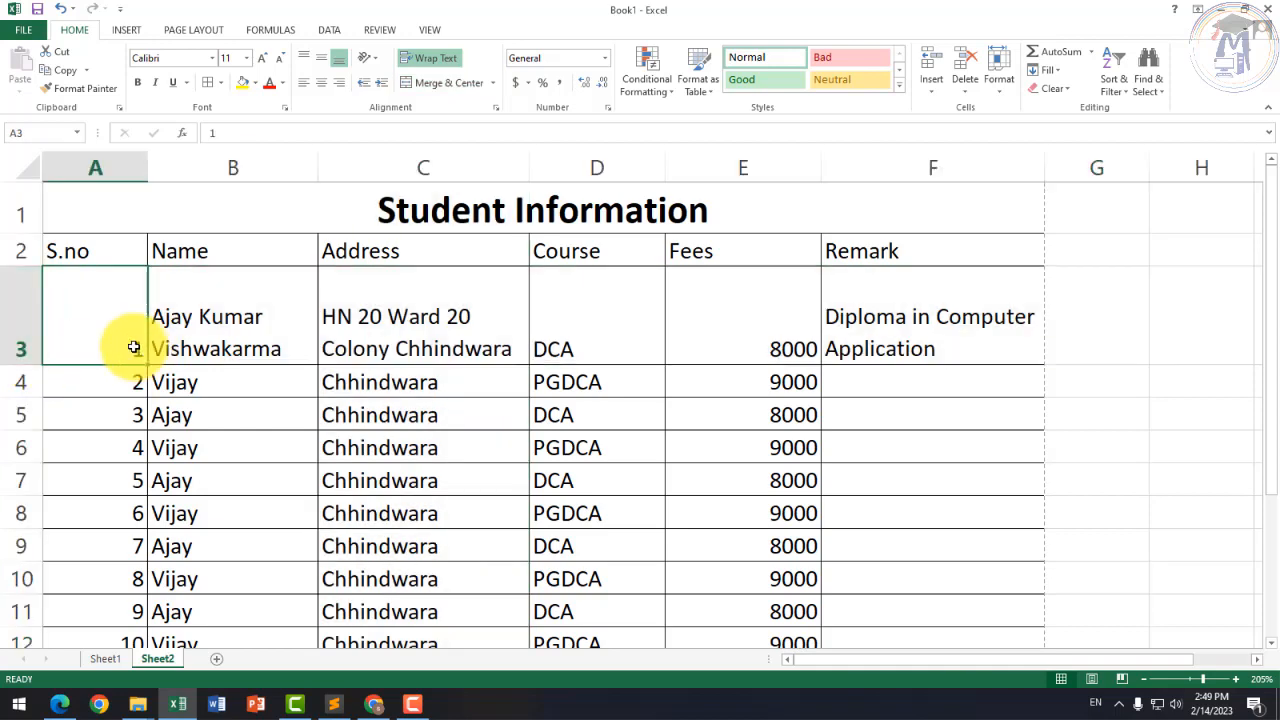
pyautogui.click(717, 294)
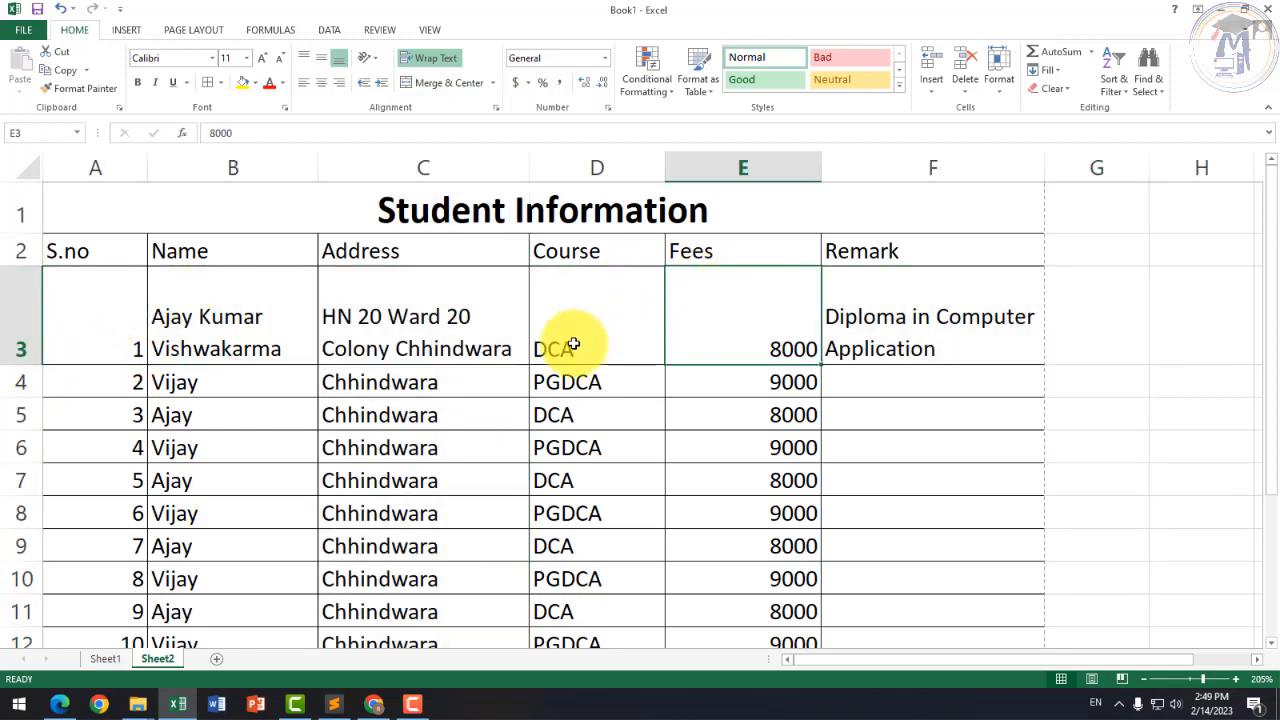
pyautogui.click(337, 309)
pyautogui.click(289, 440)
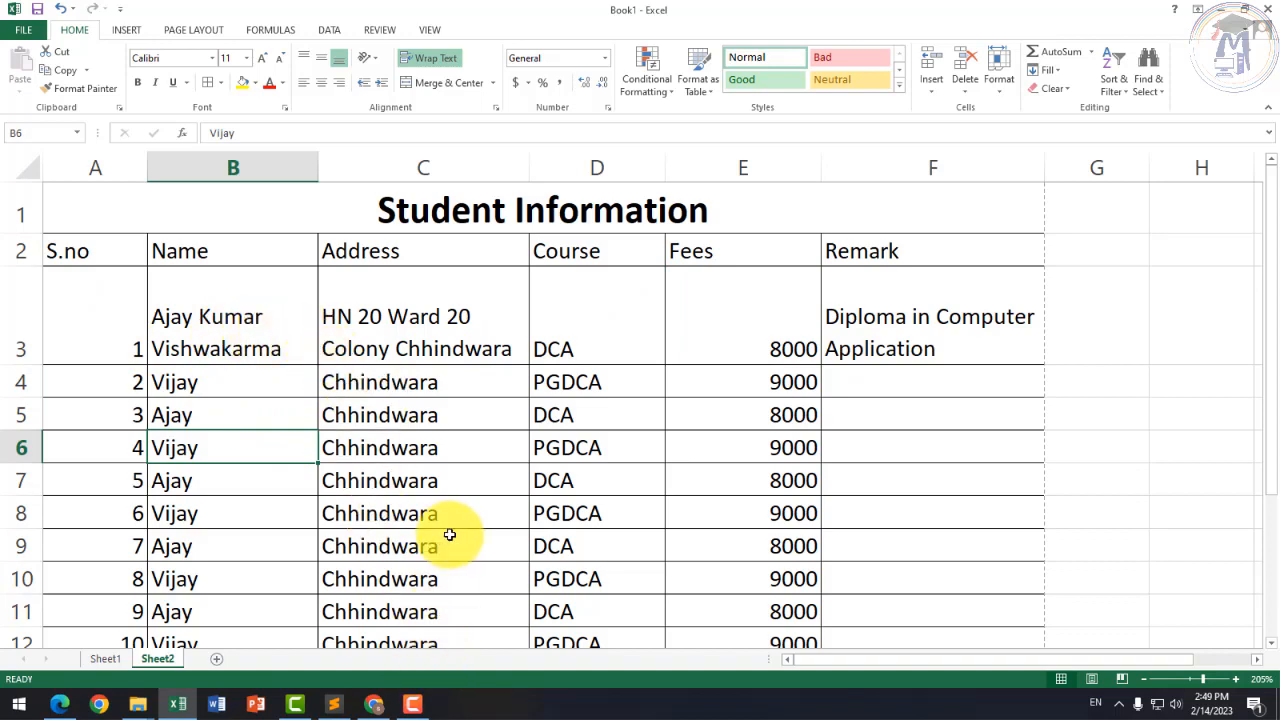
# Step: Inspect cells across the table, including the first student row A3:F3
pyautogui.scroll(-2, 450, 535)
pyautogui.scroll(2, 511, 517)
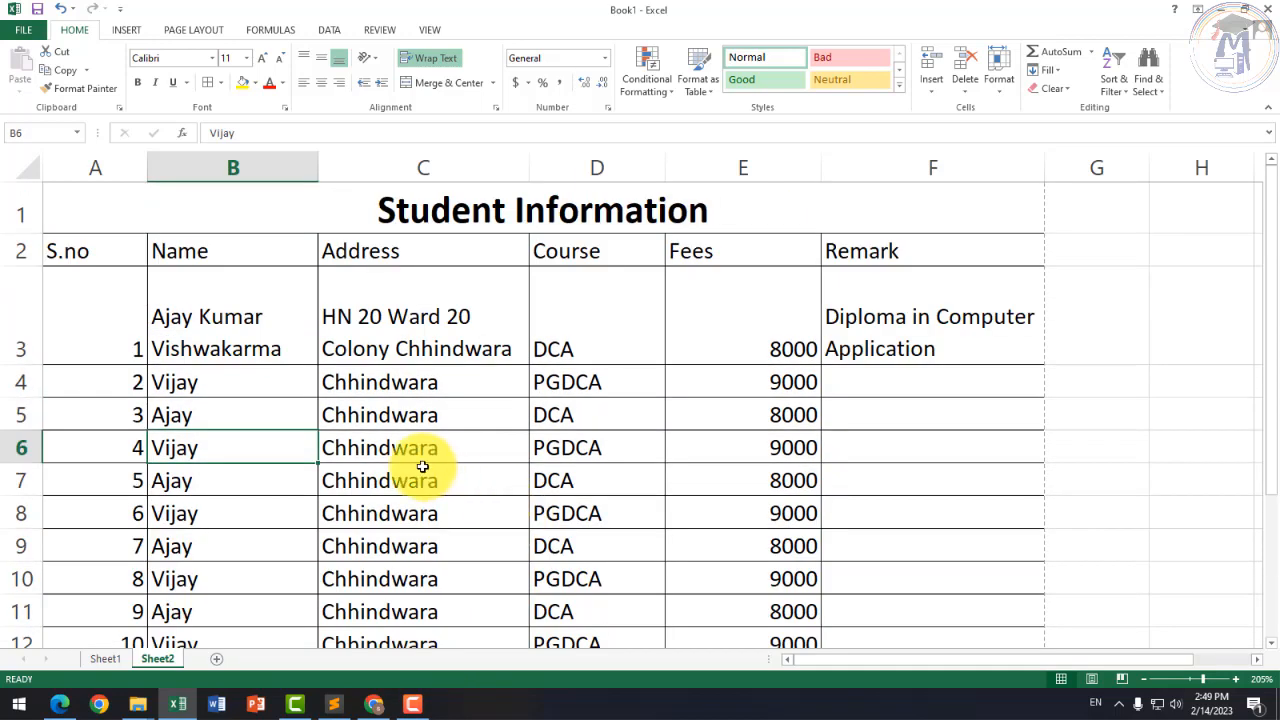
pyautogui.click(410, 472)
pyautogui.click(274, 374)
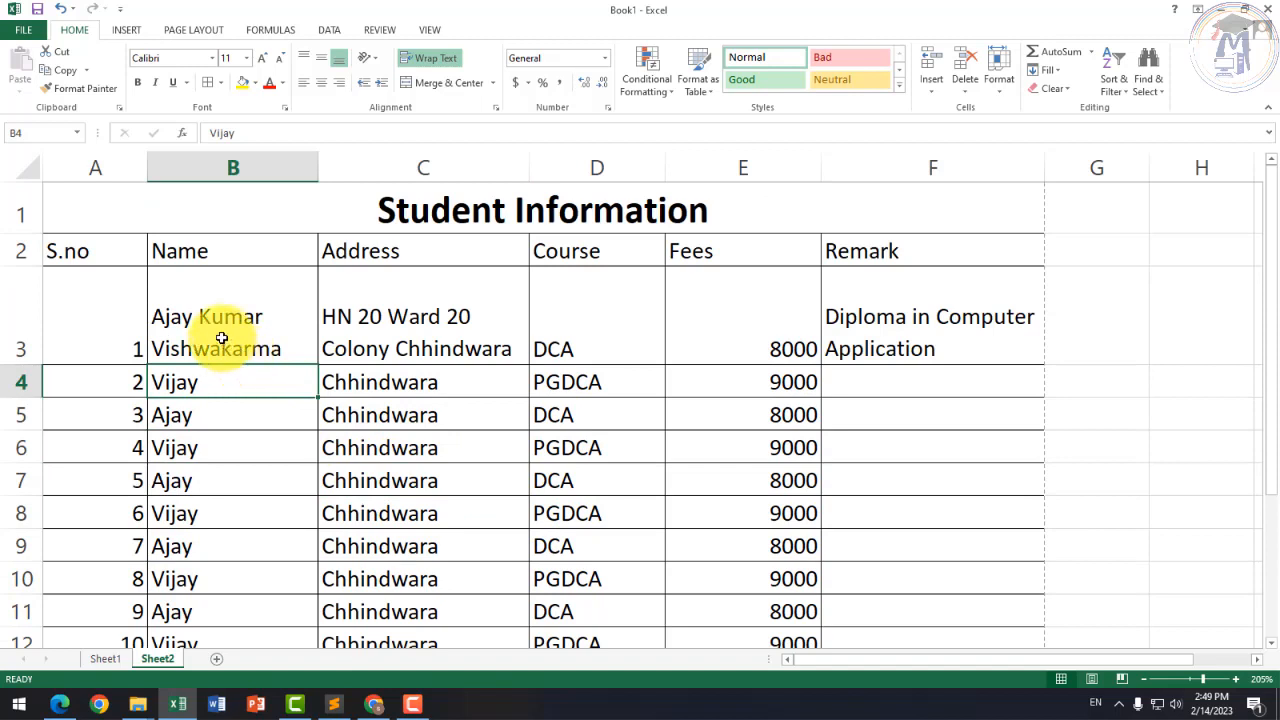
pyautogui.click(221, 335)
pyautogui.moveTo(101, 327); pyautogui.dragTo(930, 325)
pyautogui.click(363, 323)
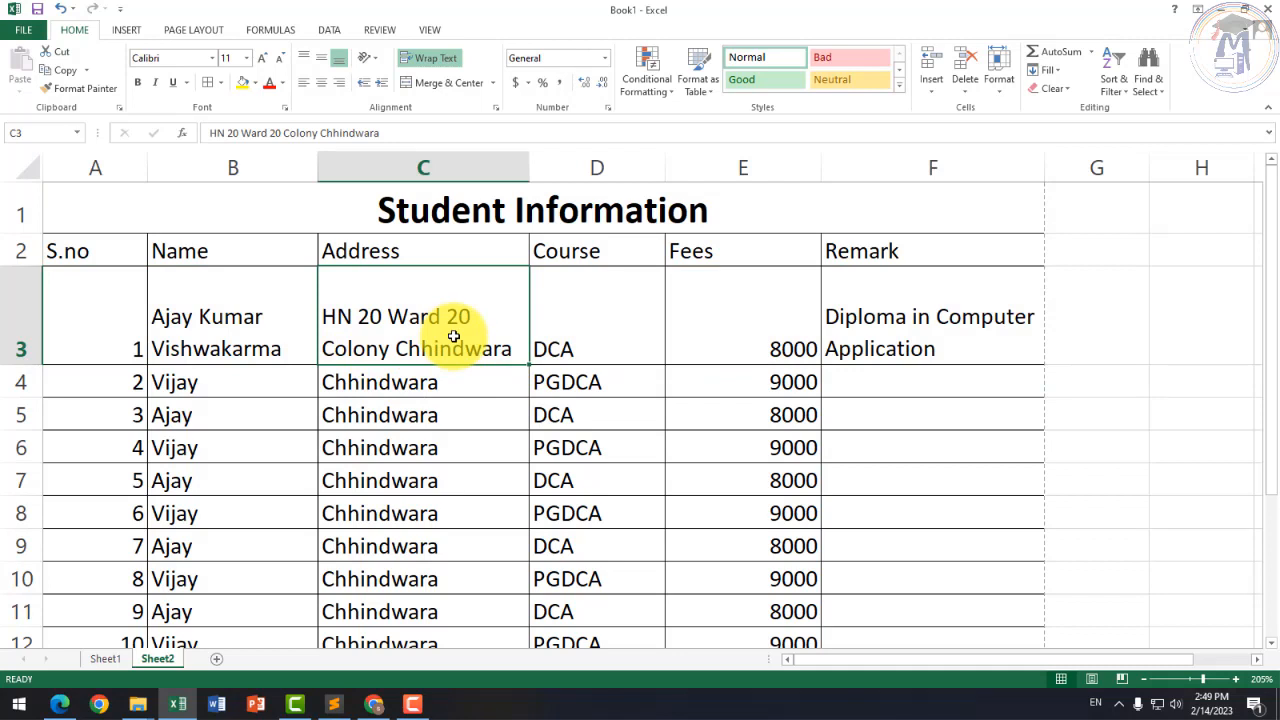
pyautogui.click(192, 360)
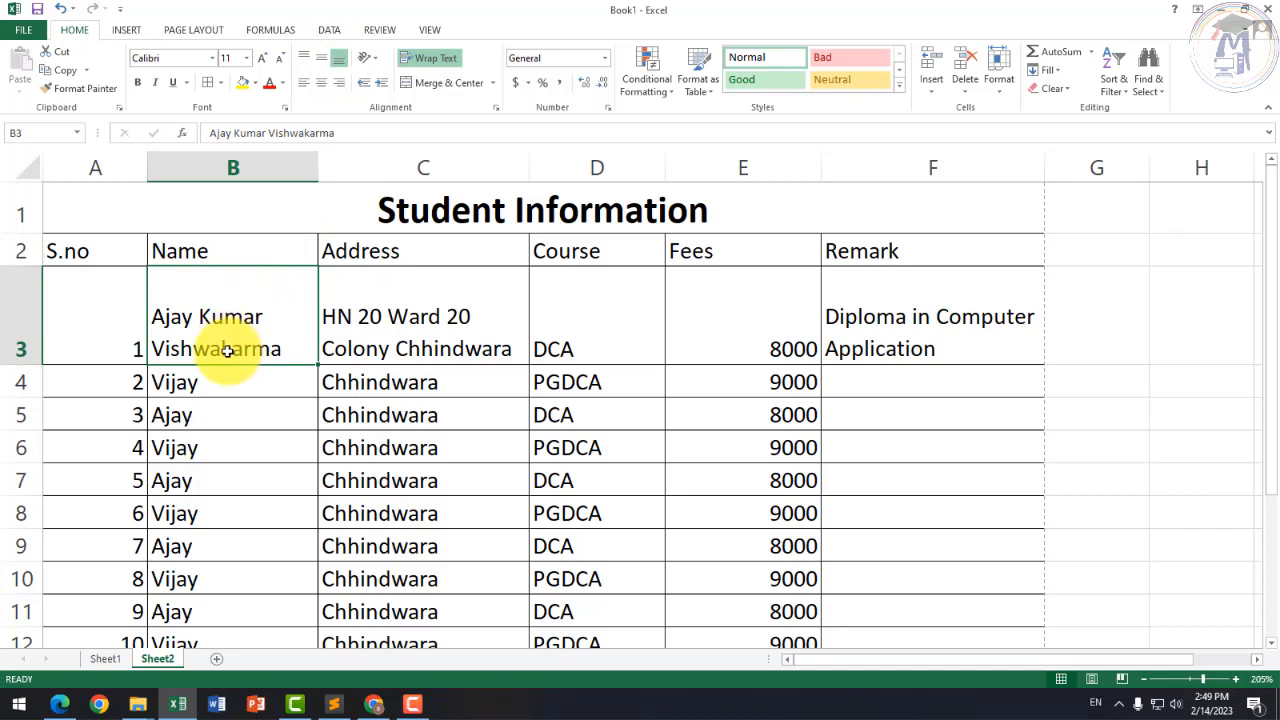
# Step: Centre the name in B3 and the serial number in A3 horizontally and vertically
pyautogui.click(321, 62)
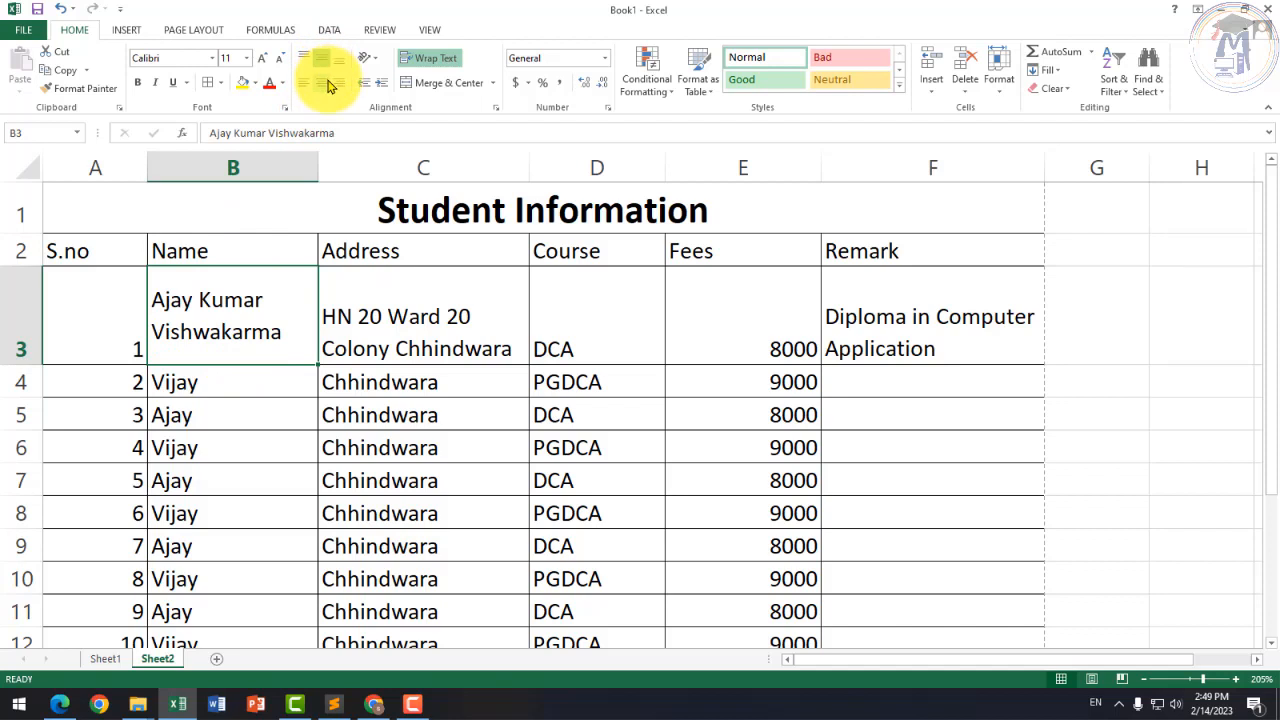
pyautogui.click(325, 82)
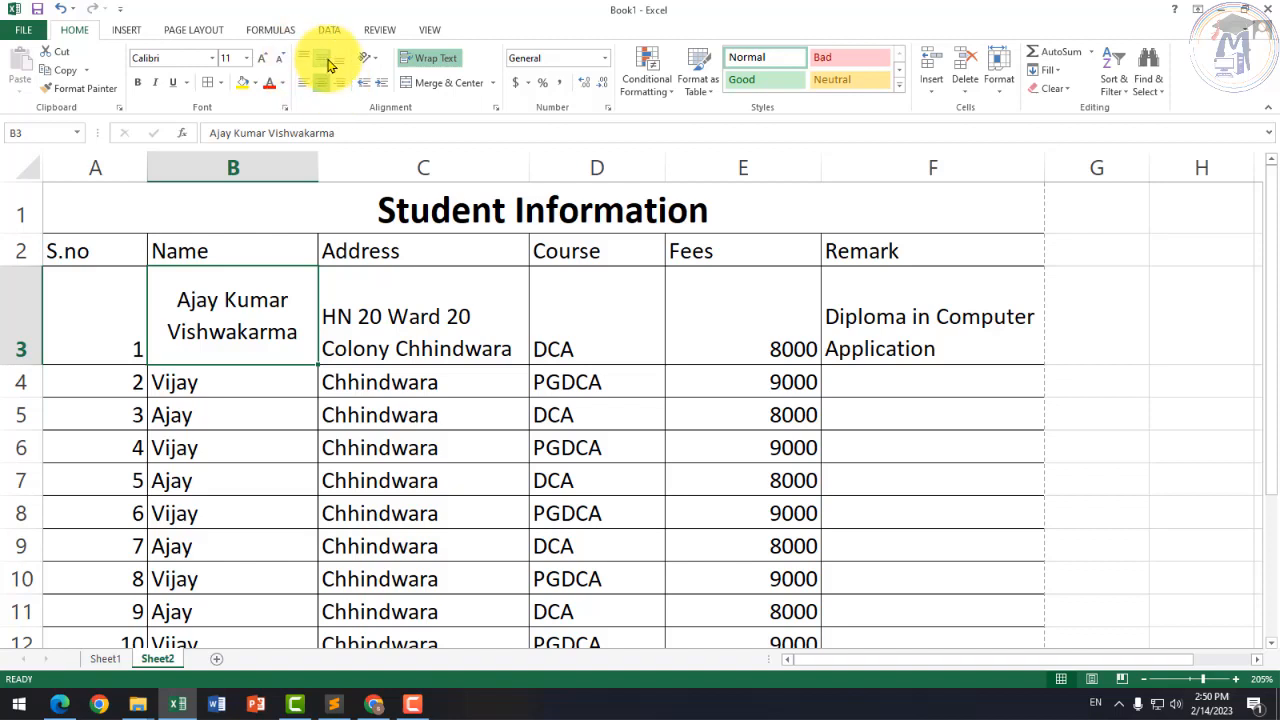
pyautogui.click(122, 340)
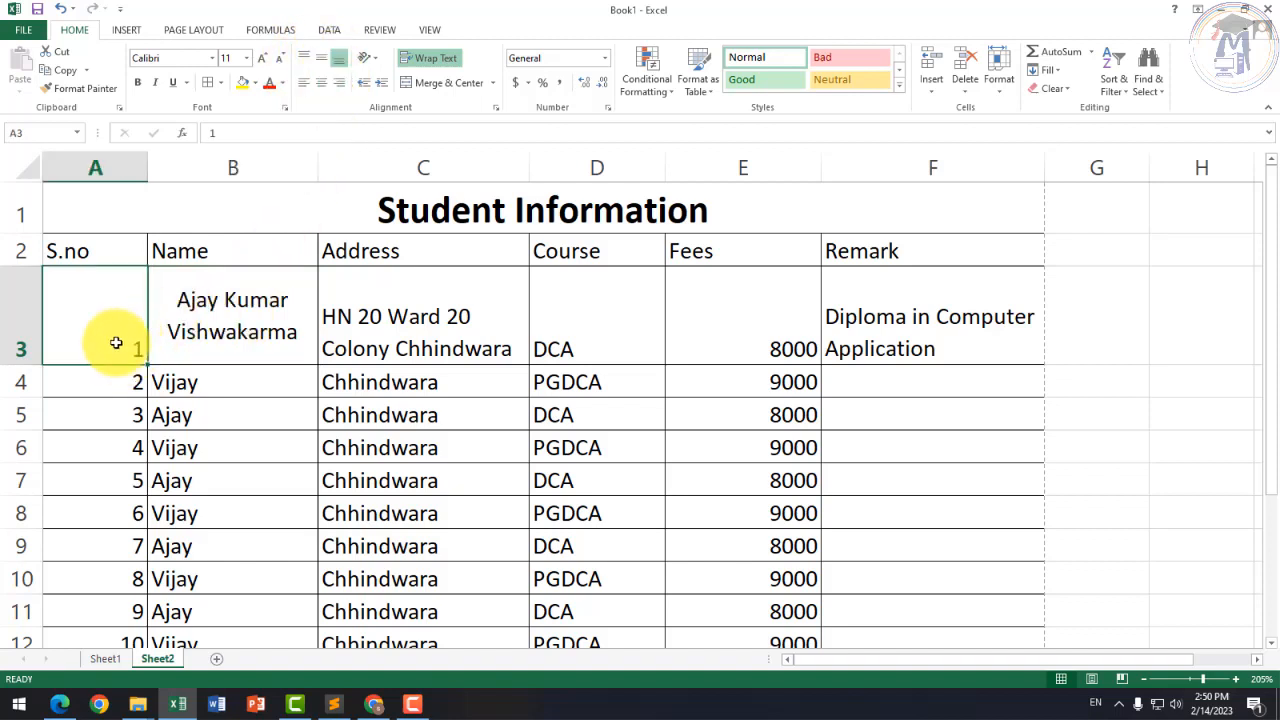
pyautogui.click(321, 83)
pyautogui.click(322, 59)
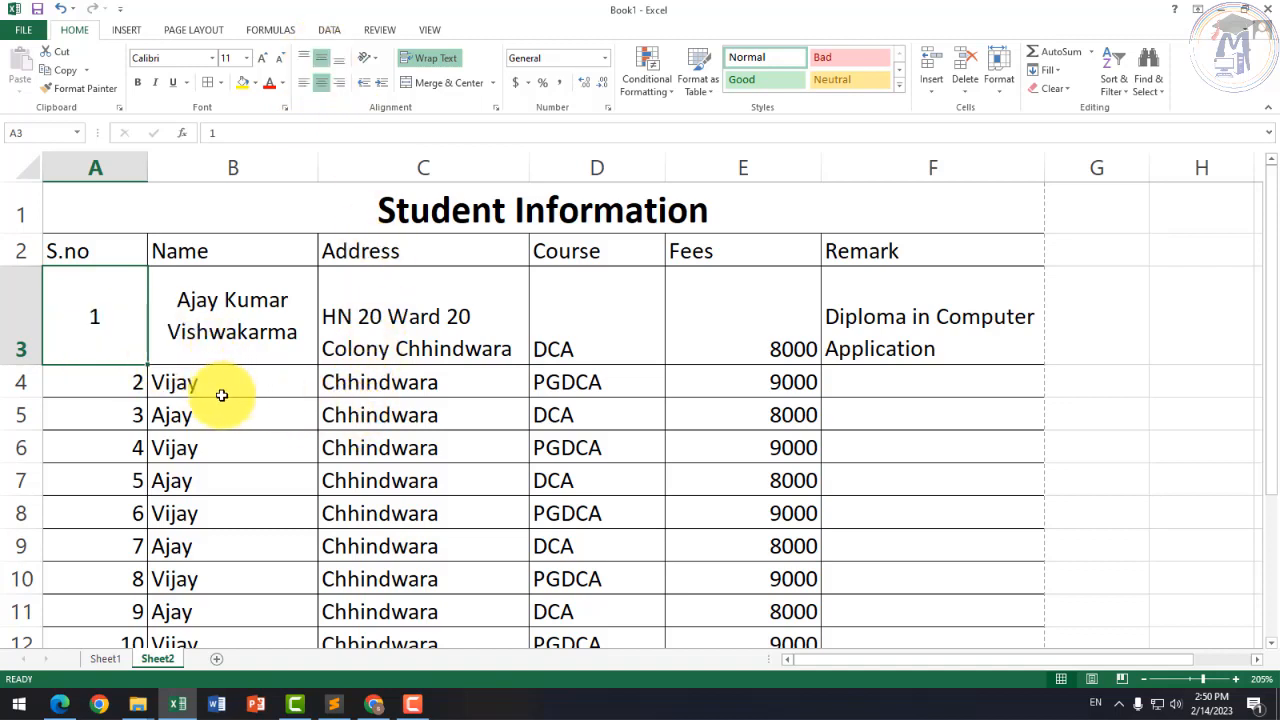
# Step: Centre every entry of table A2:F12 horizontally and vertically, then bring up Page Layout
pyautogui.moveTo(118, 252); pyautogui.dragTo(933, 482)
pyautogui.scroll(12, 811, 477)
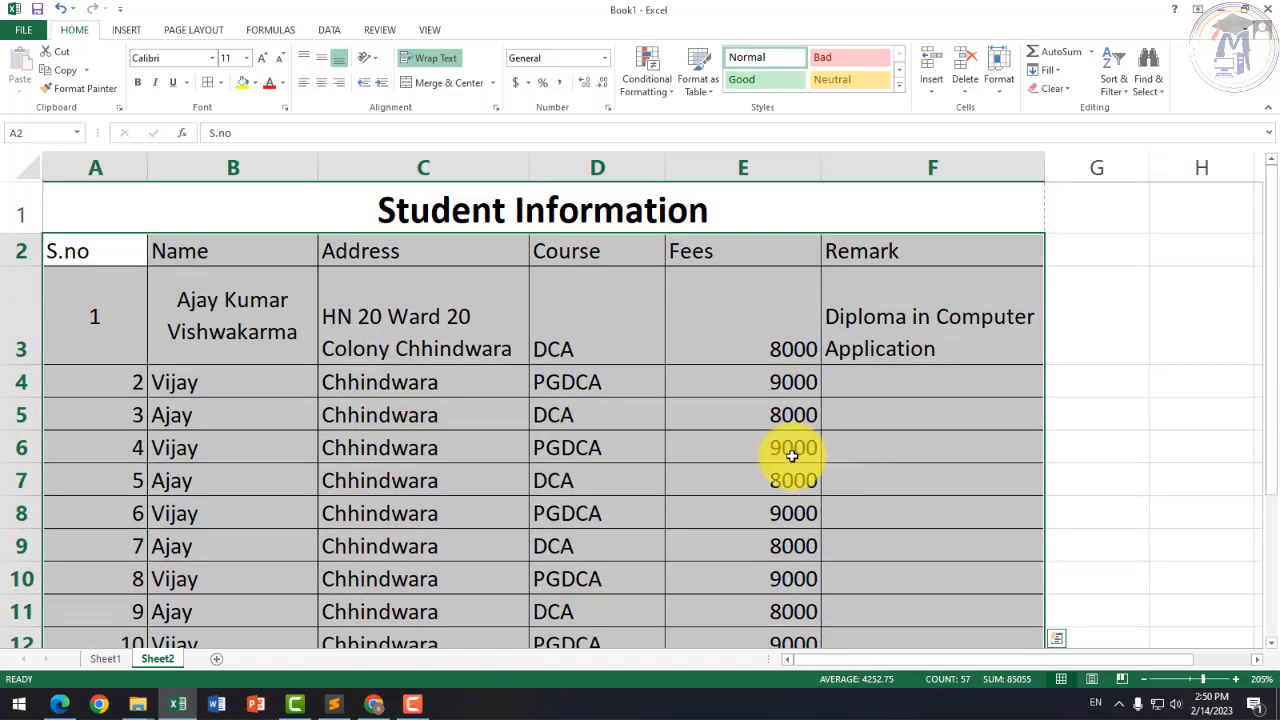
pyautogui.click(328, 84)
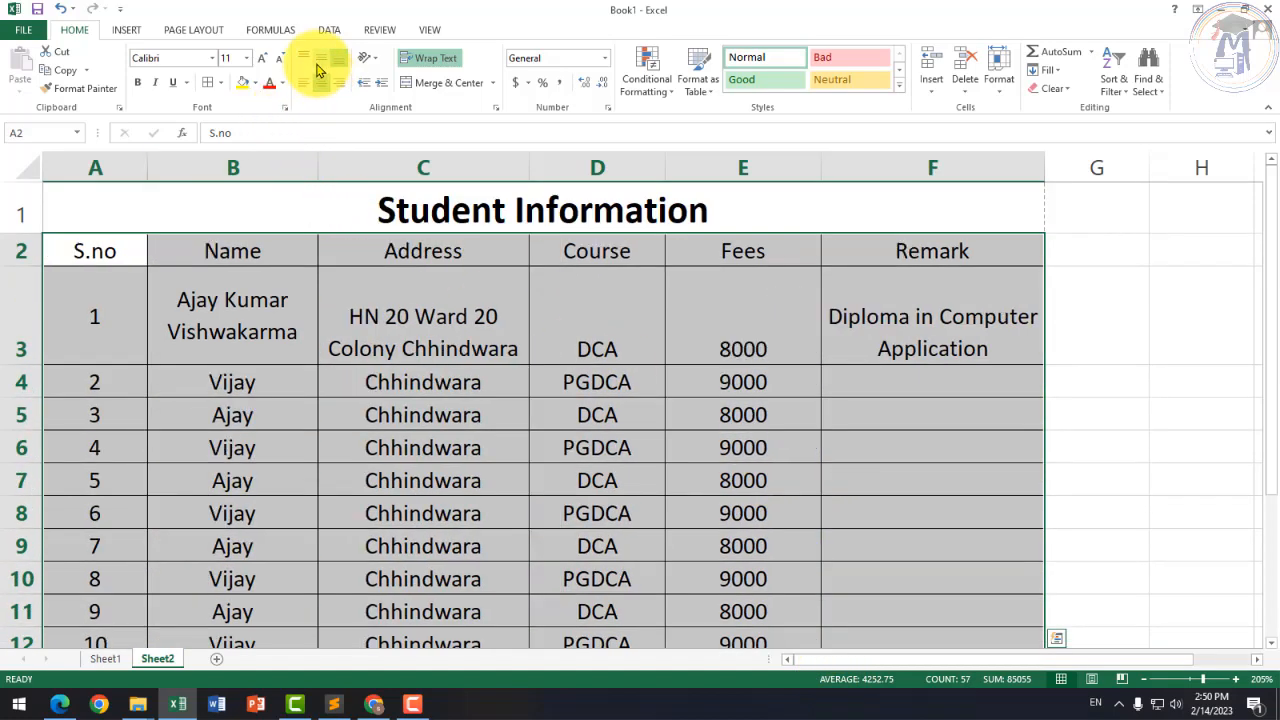
pyautogui.click(320, 62)
pyautogui.click(349, 374)
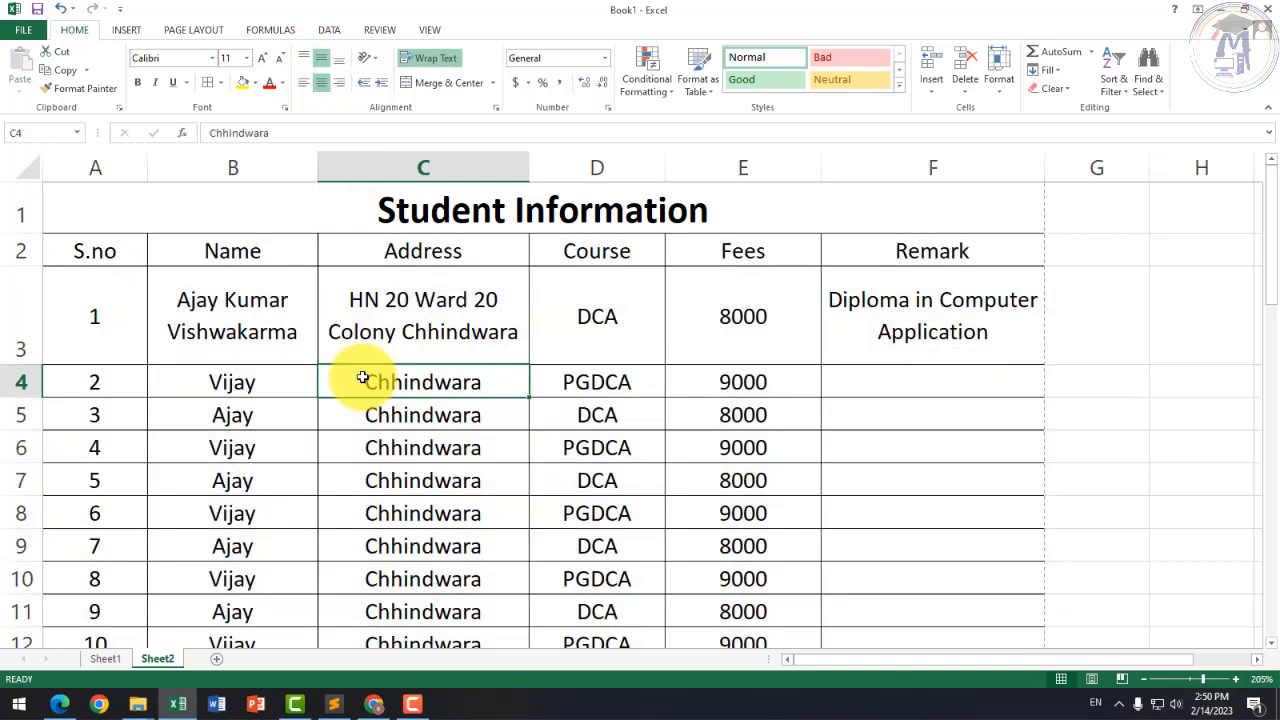
pyautogui.click(484, 499)
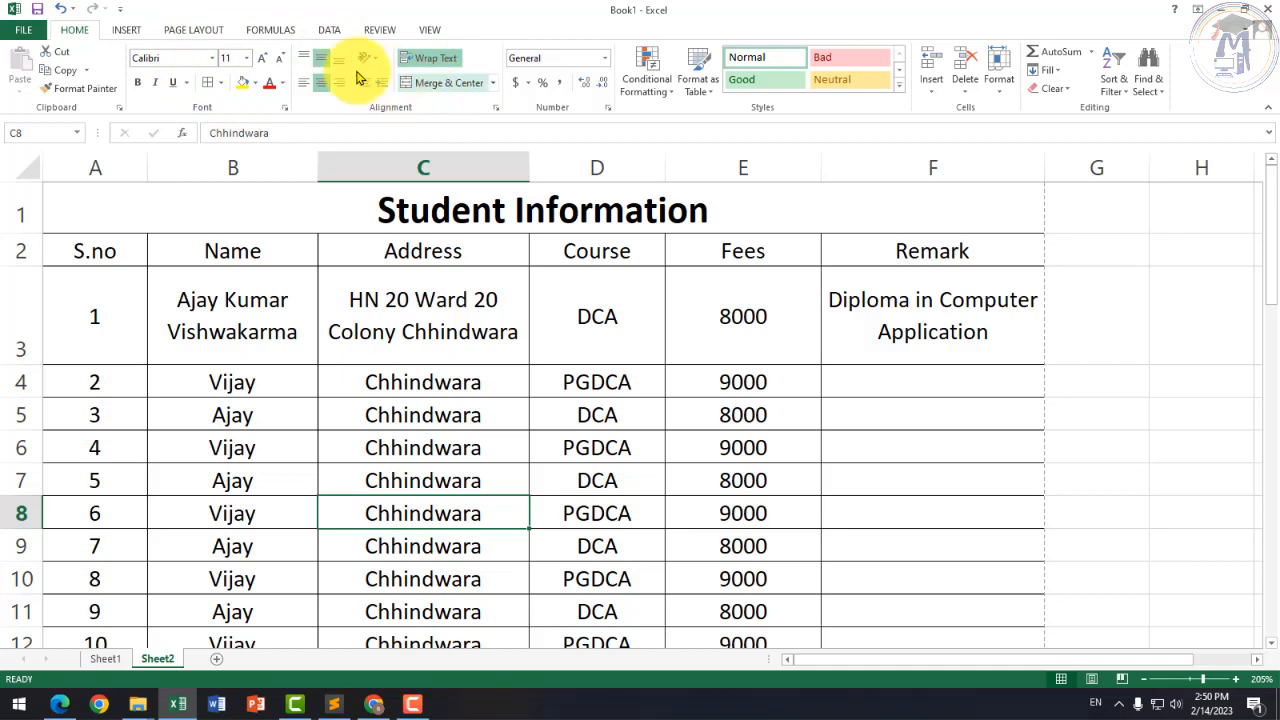
pyautogui.click(205, 33)
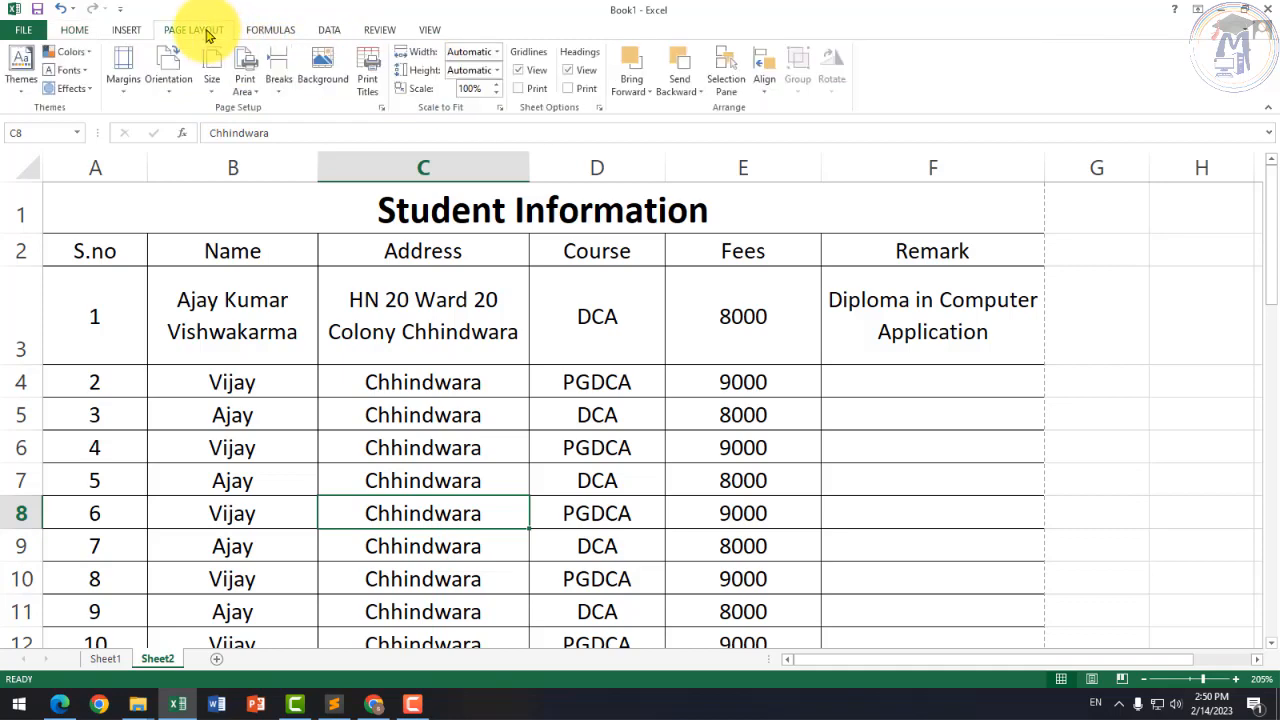
pyautogui.click(127, 96)
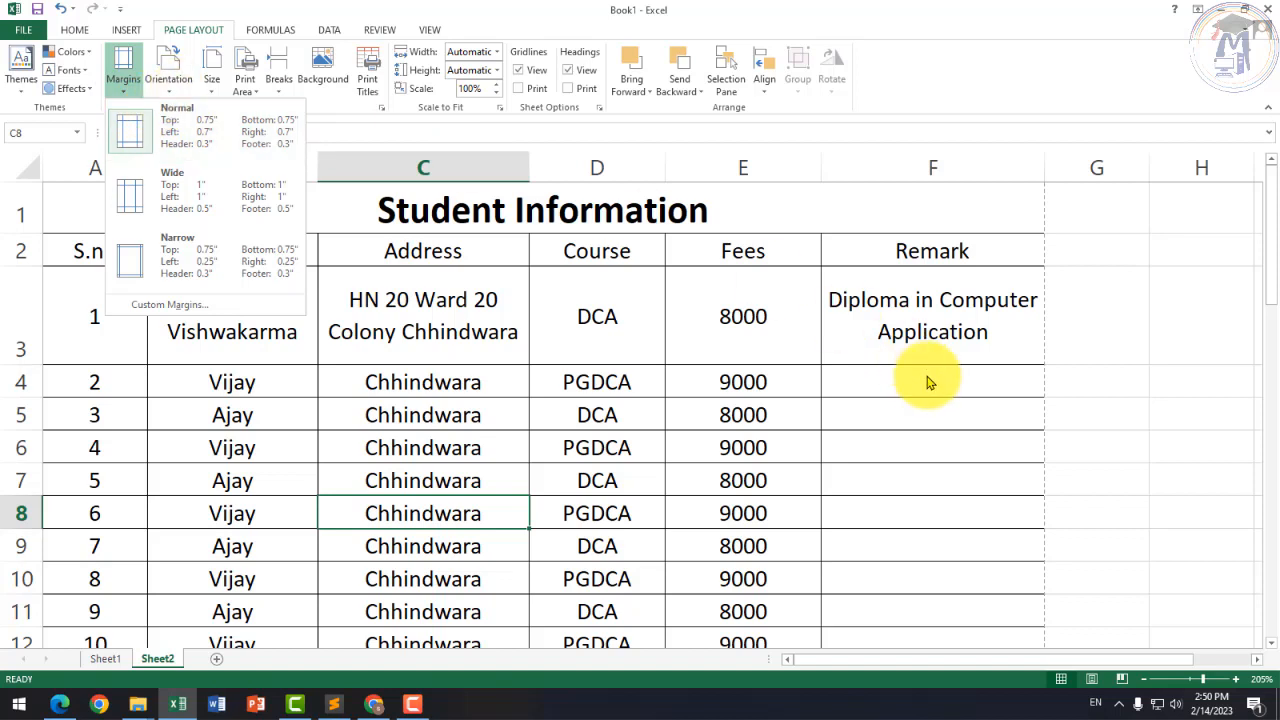
pyautogui.click(935, 335)
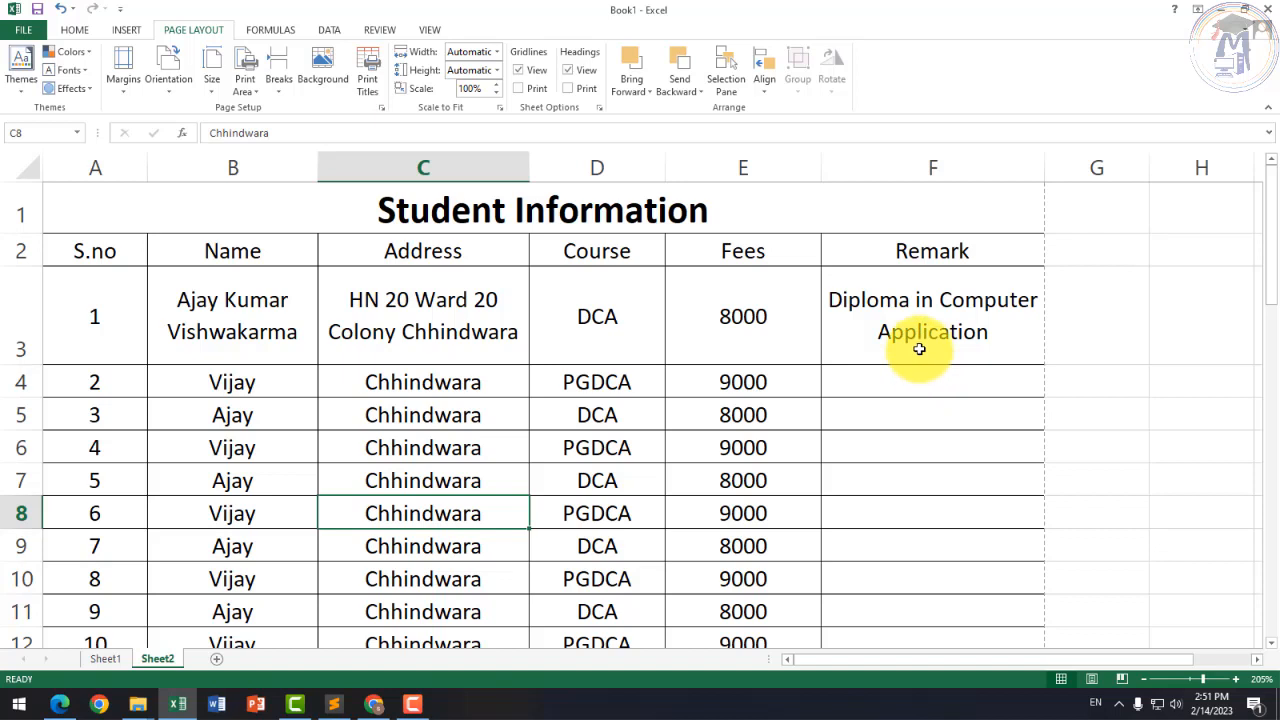
pyautogui.click(123, 88)
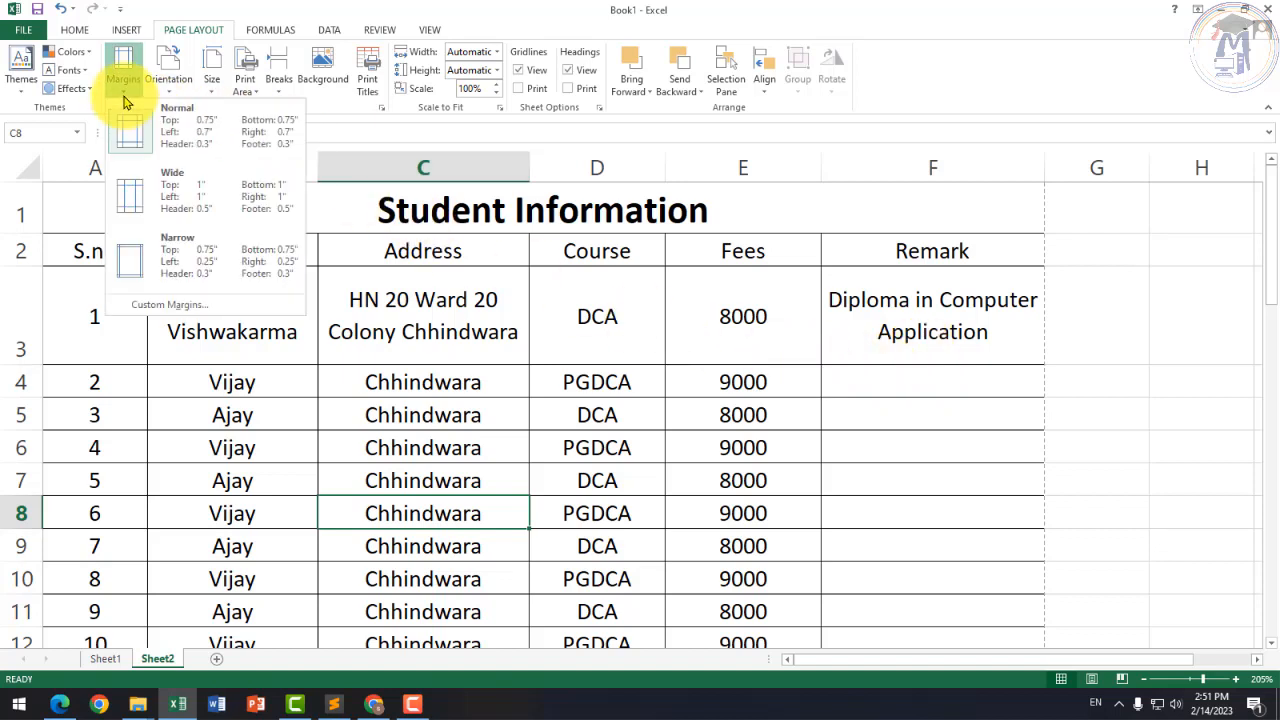
pyautogui.click(125, 98)
pyautogui.click(167, 100)
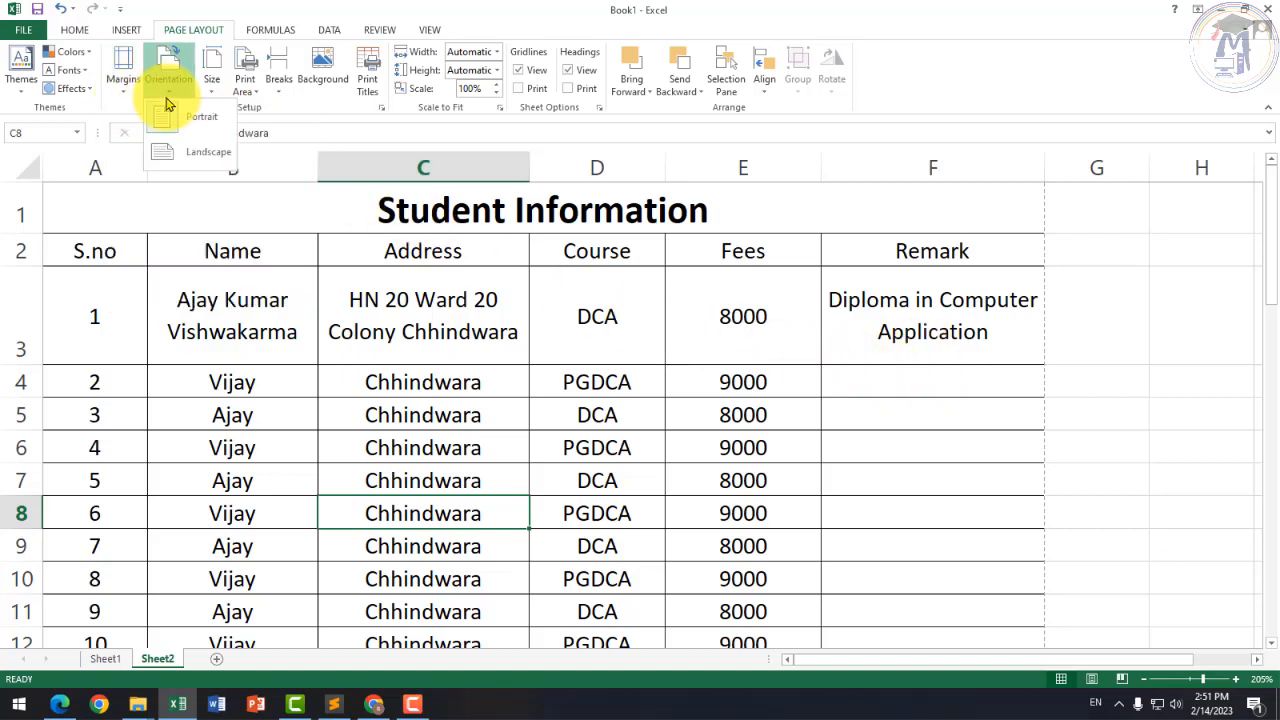
pyautogui.click(167, 100)
pyautogui.click(210, 97)
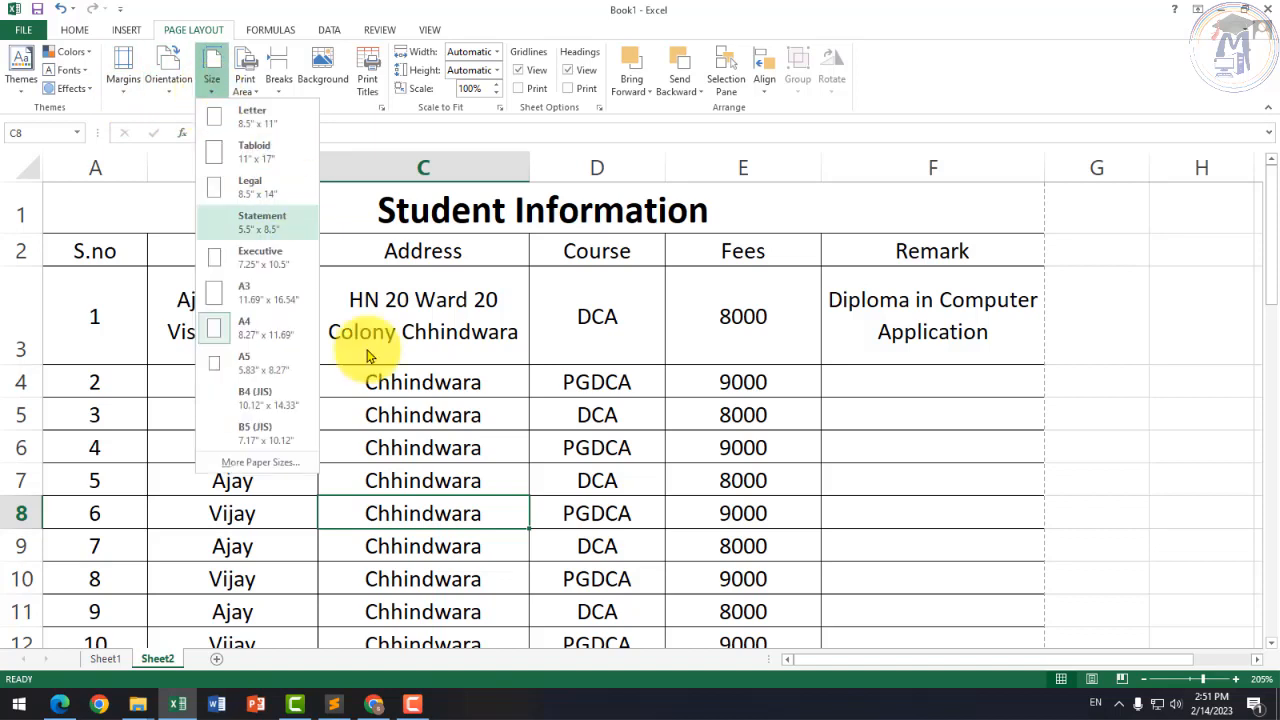
pyautogui.click(345, 355)
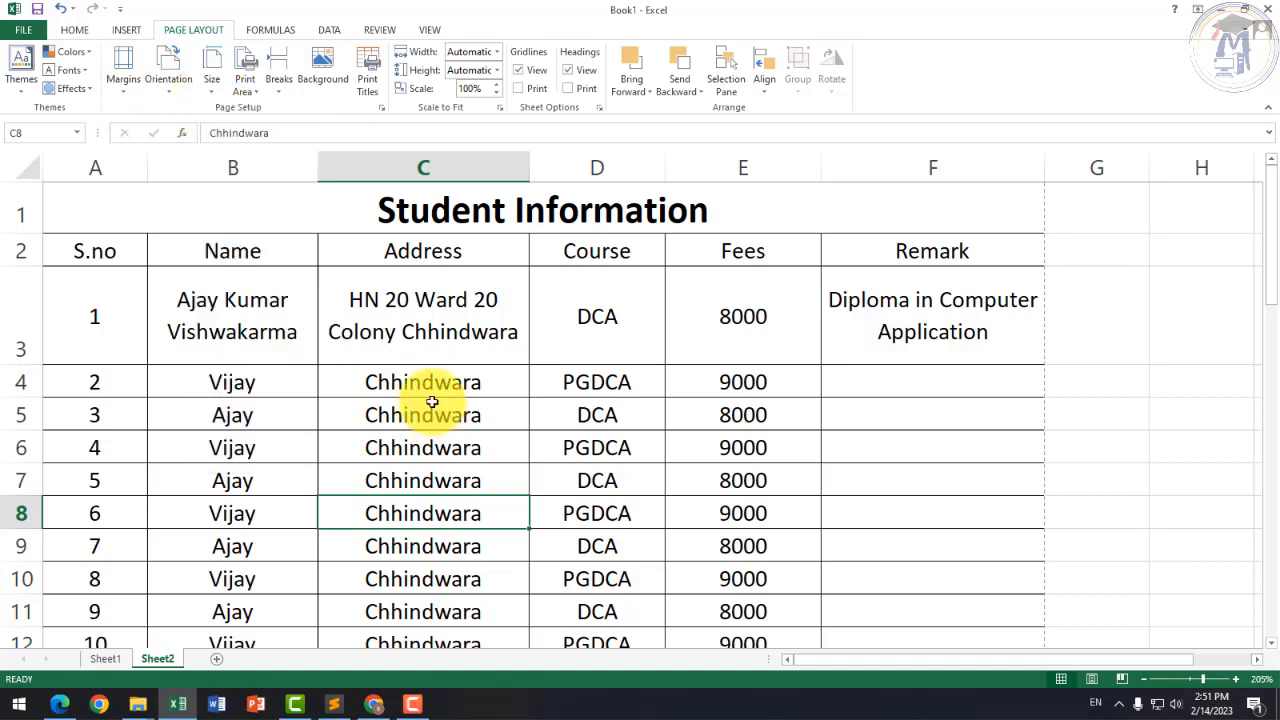
pyautogui.click(94, 250)
# Step: Give header row A2:F2 a dark blue fill with yellow text enlarged to 14 point
pyautogui.moveTo(58, 255); pyautogui.dragTo(990, 251)
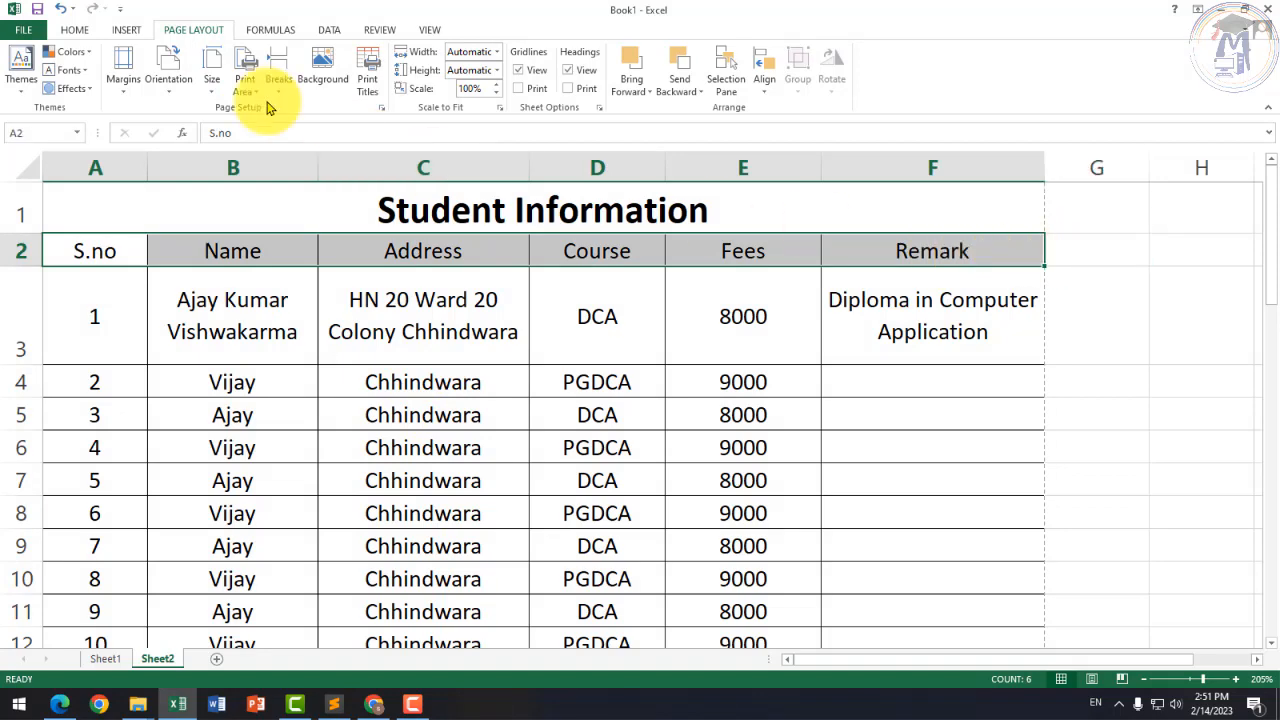
pyautogui.click(80, 29)
pyautogui.click(255, 88)
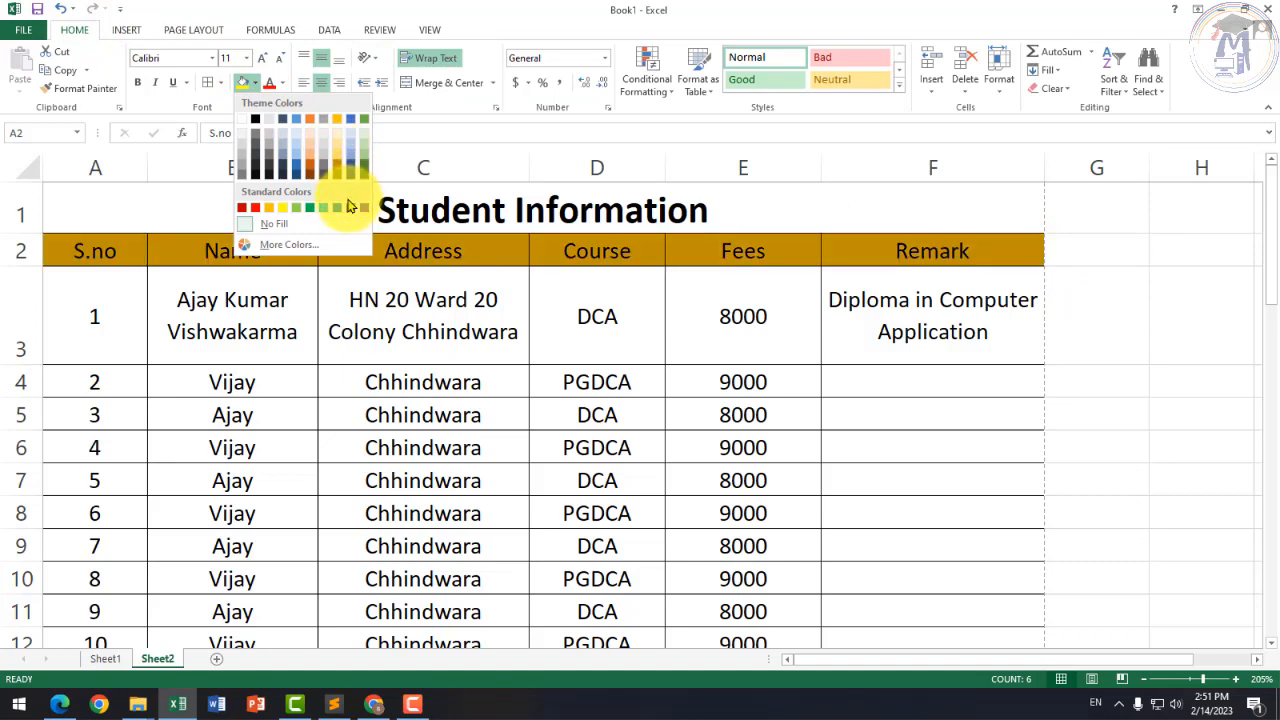
pyautogui.click(350, 207)
pyautogui.click(281, 85)
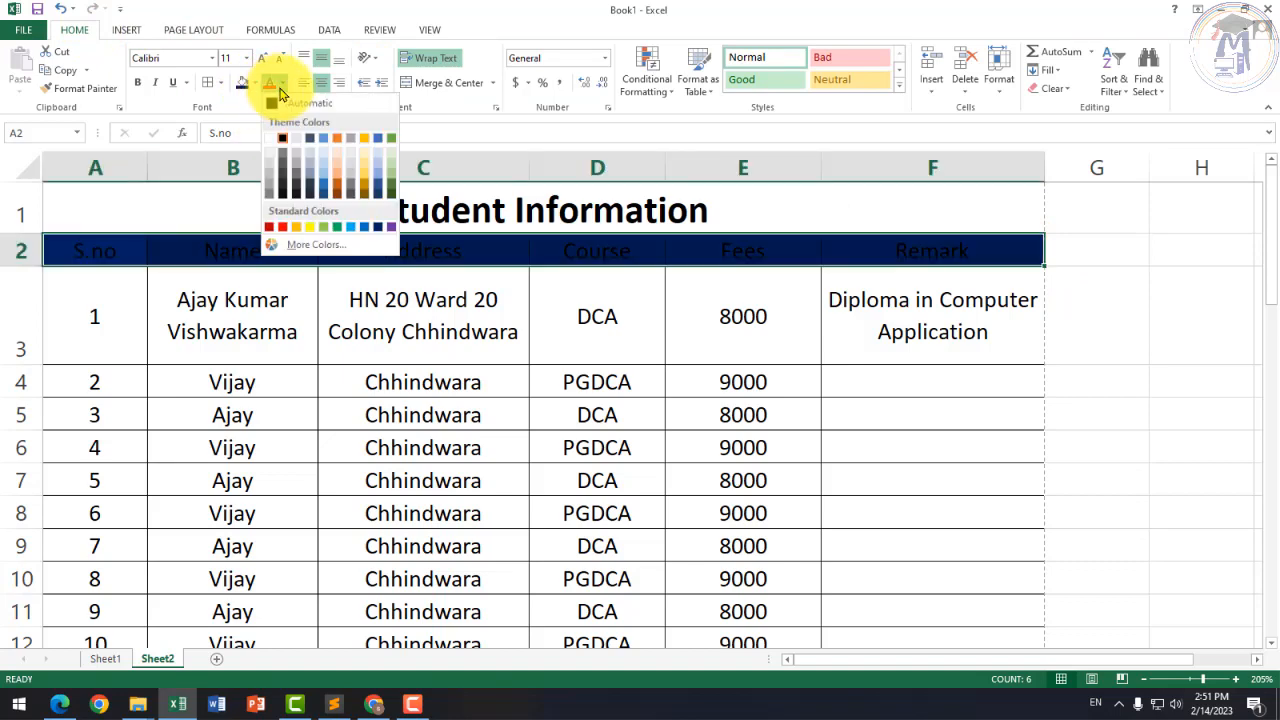
pyautogui.click(310, 227)
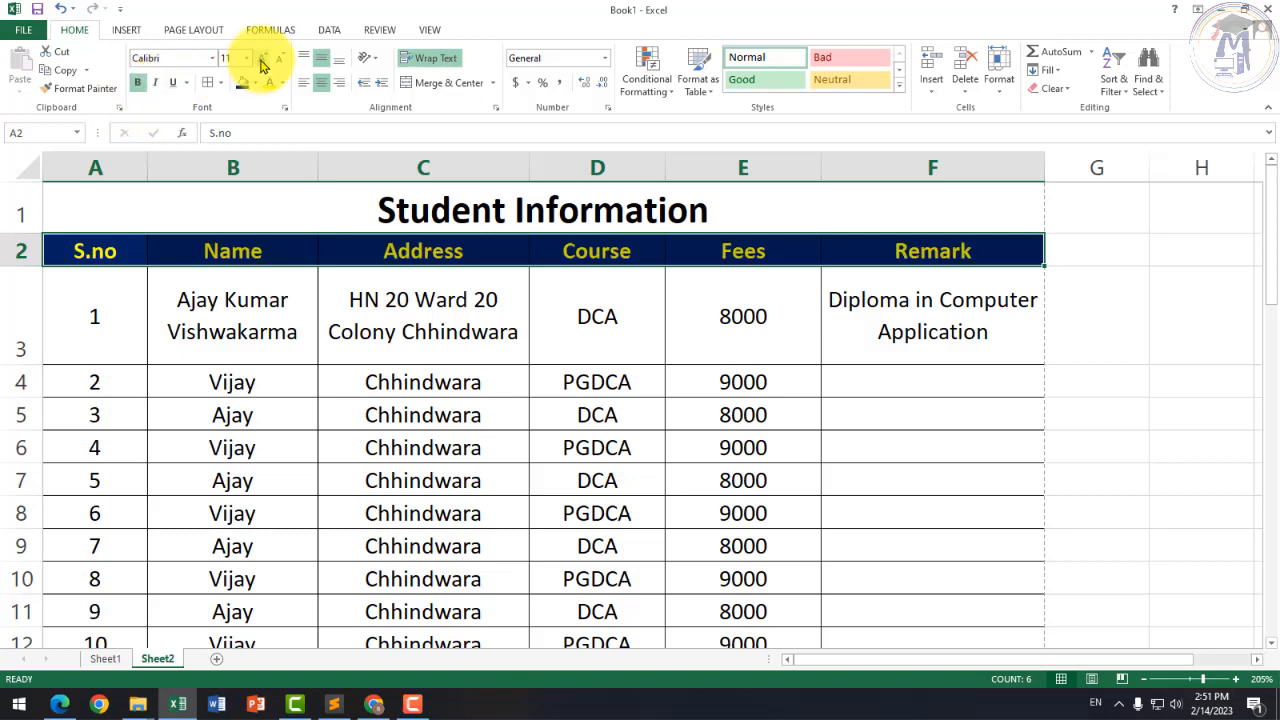
pyautogui.click(261, 57)
pyautogui.click(261, 57)
# Step: Turn the merged Student Information title red
pyautogui.click(288, 285)
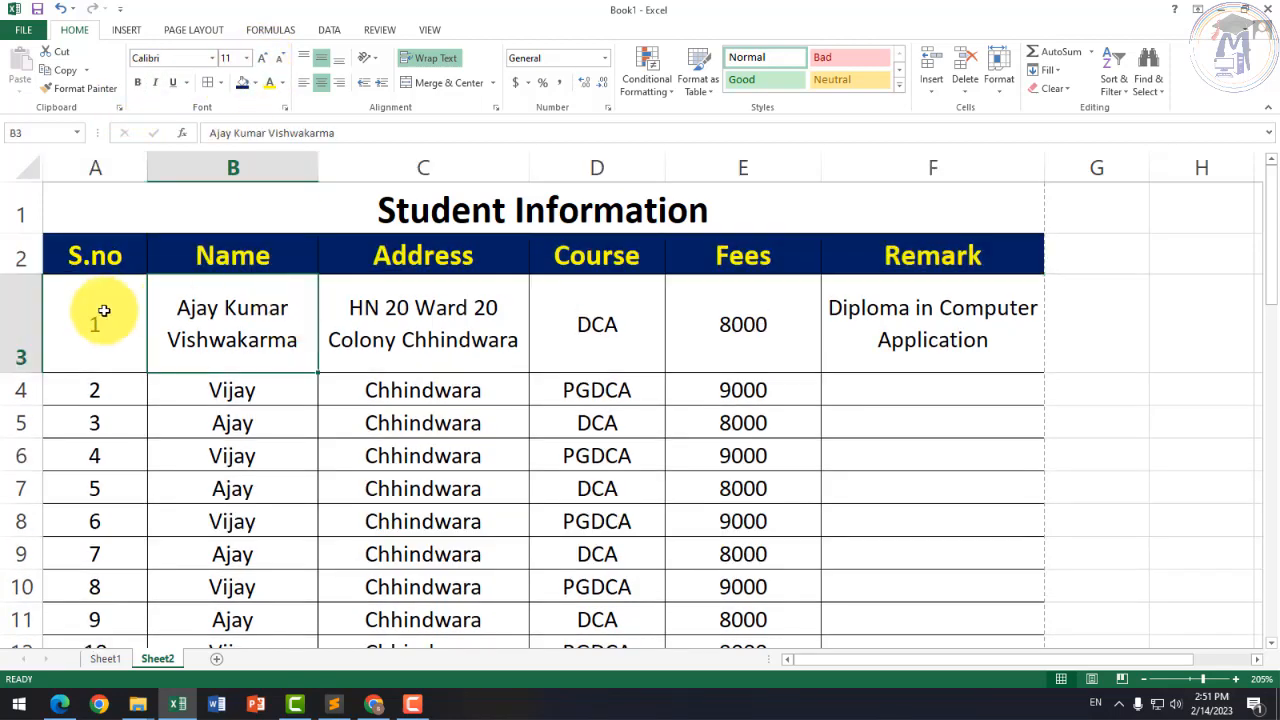
pyautogui.moveTo(100, 314); pyautogui.dragTo(930, 572)
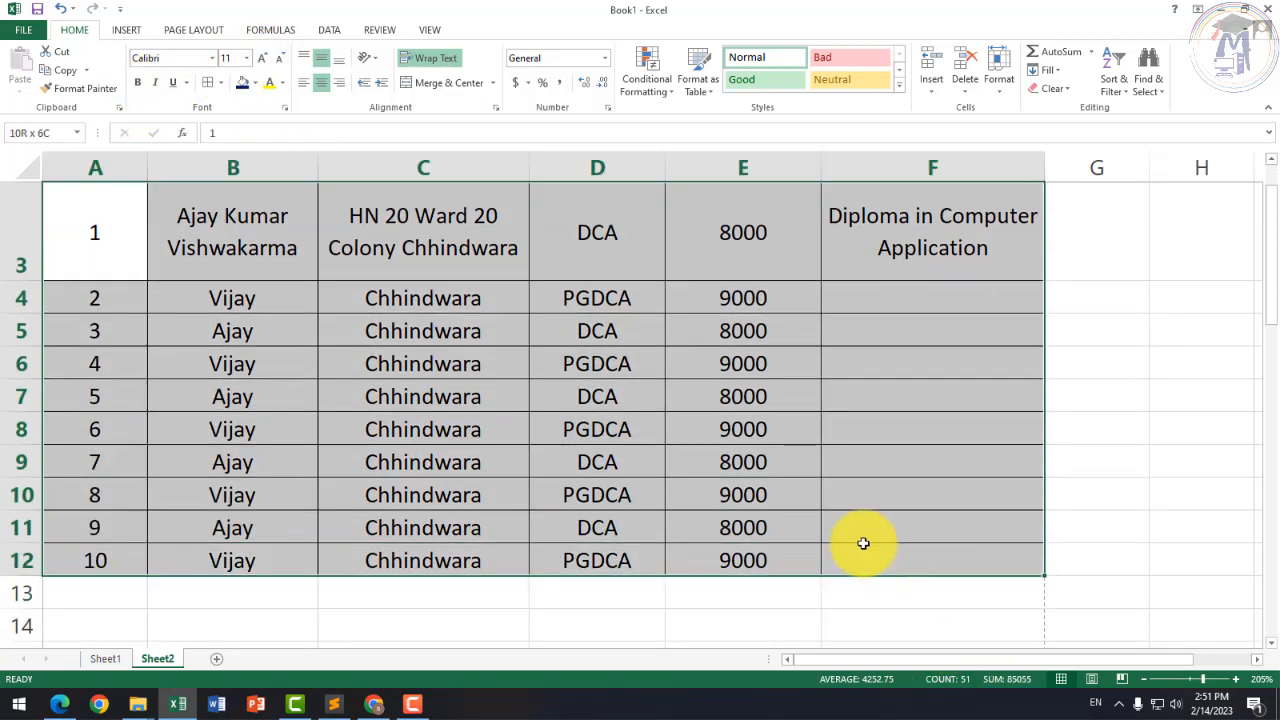
pyautogui.scroll(2, 556, 520)
pyautogui.click(330, 410)
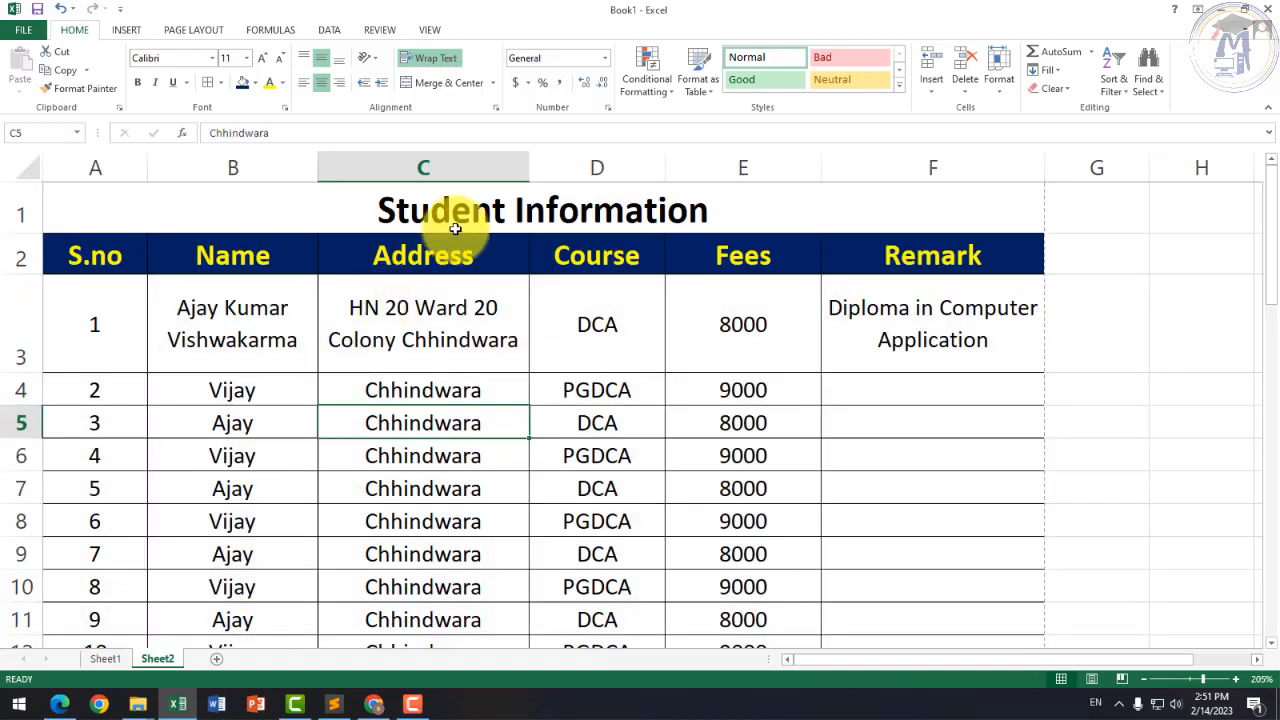
pyautogui.click(540, 215)
pyautogui.click(283, 84)
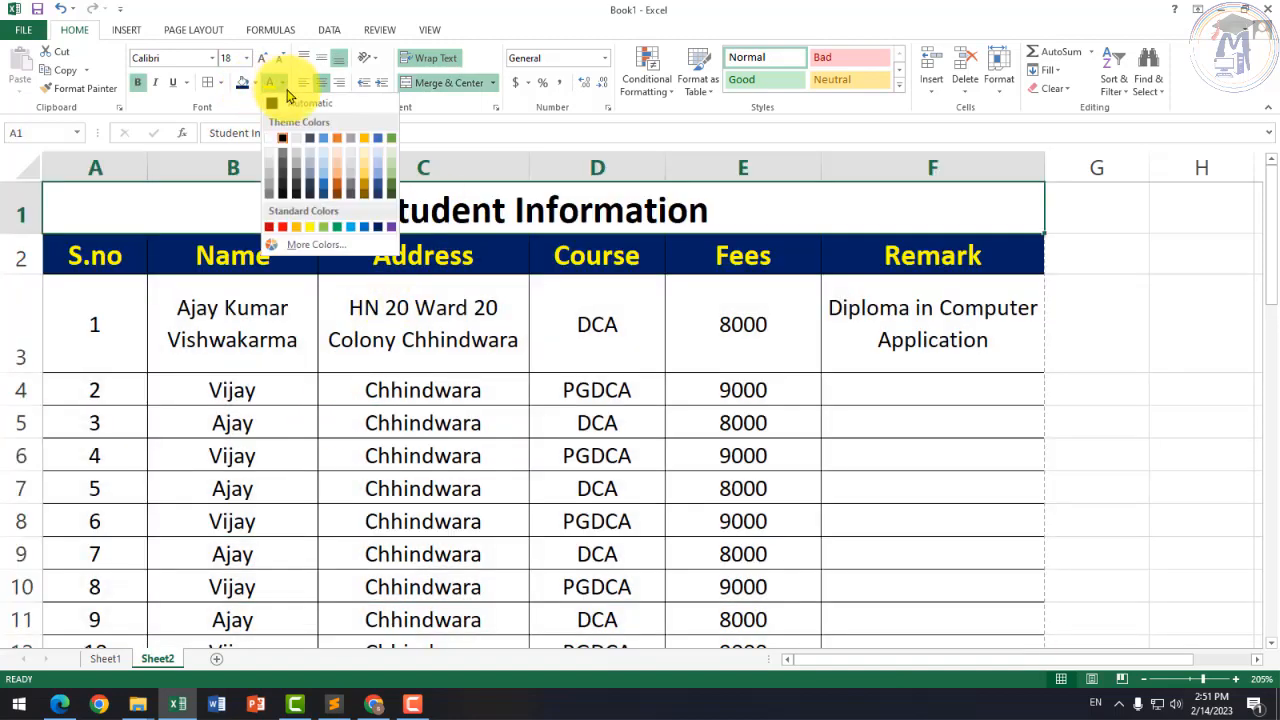
pyautogui.click(283, 228)
pyautogui.click(619, 422)
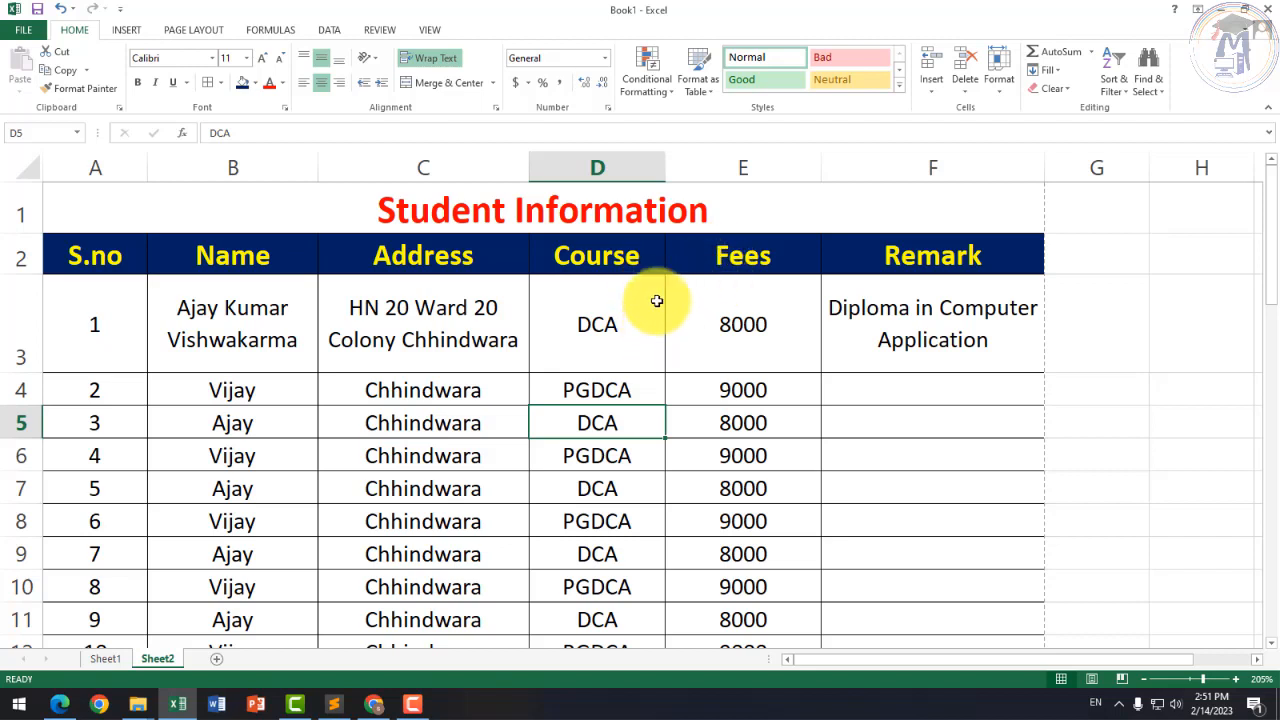
pyautogui.moveTo(94, 254); pyautogui.dragTo(904, 256)
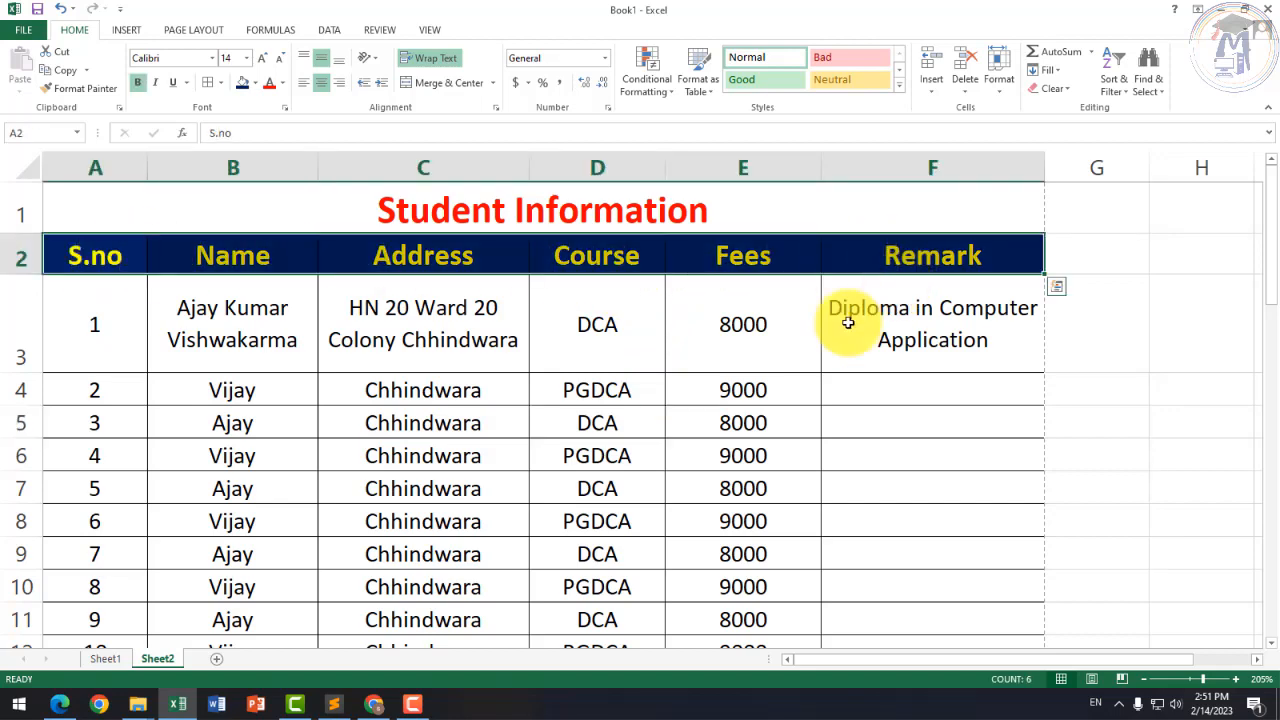
pyautogui.click(675, 332)
pyautogui.keyDown('ctrl'); pyautogui.scroll(-2, 579, 346); pyautogui.keyUp('ctrl')
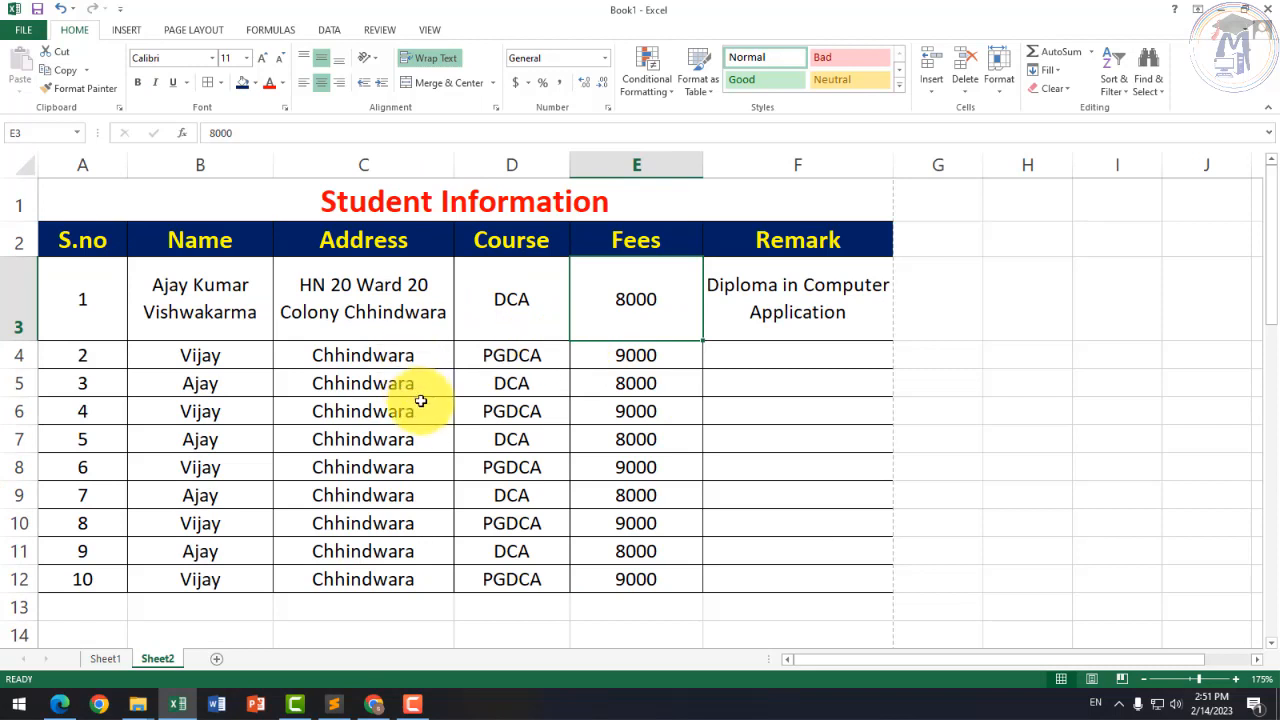
pyautogui.click(463, 403)
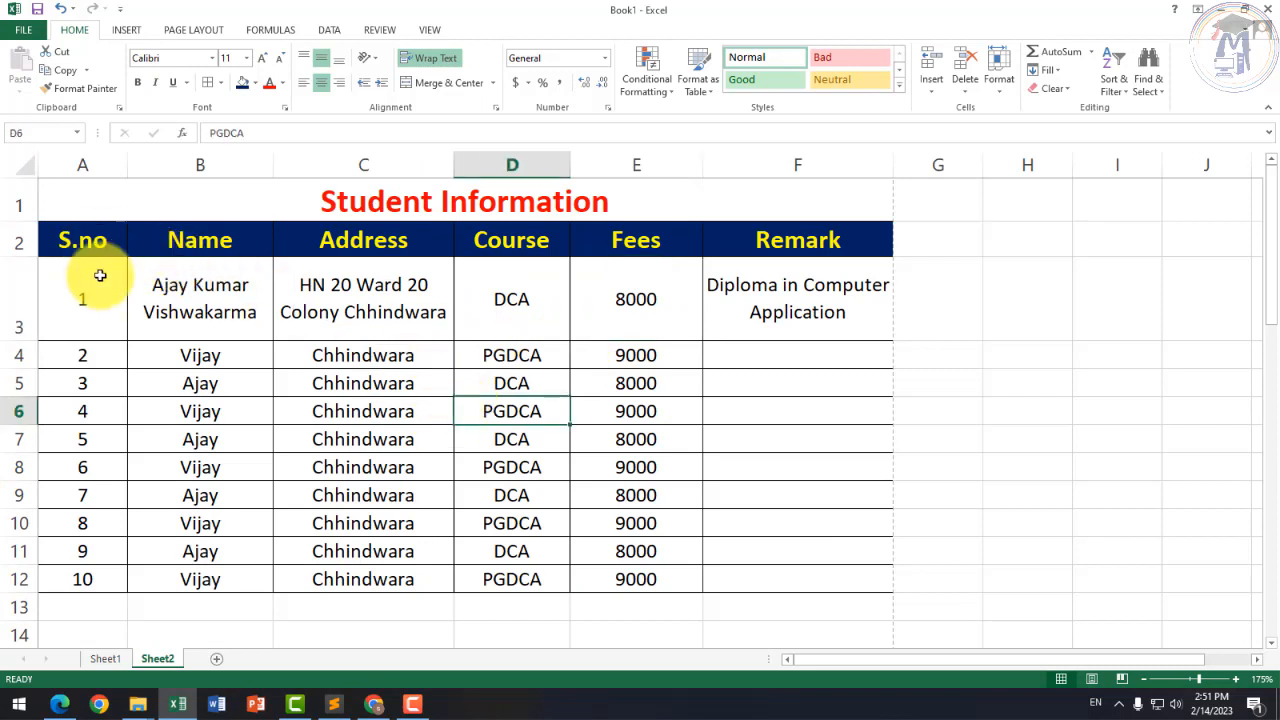
# Step: Fill the A3:A12 serial numbers down to A102 so S.no runs 1 to 100
pyautogui.moveTo(100, 290); pyautogui.dragTo(420, 320)
pyautogui.moveTo(603, 389); pyautogui.dragTo(797, 571)
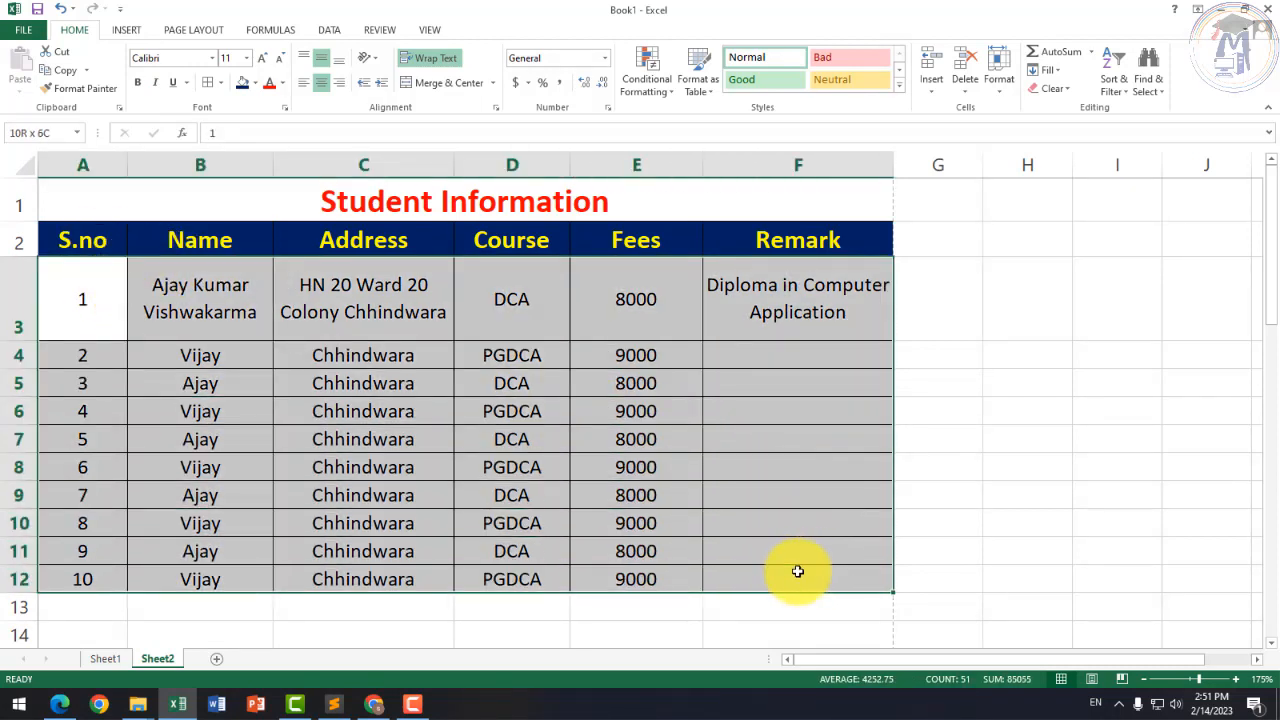
pyautogui.moveTo(91, 300); pyautogui.dragTo(80, 503)
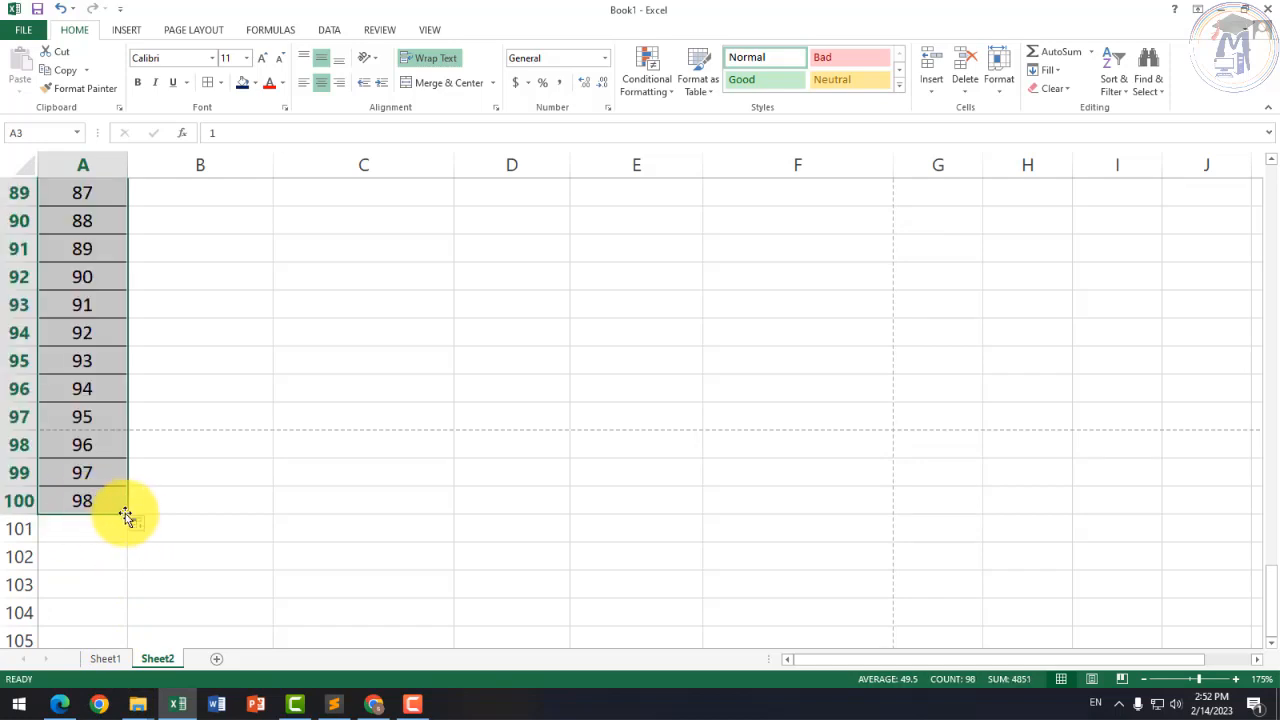
pyautogui.moveTo(130, 515); pyautogui.dragTo(120, 566)
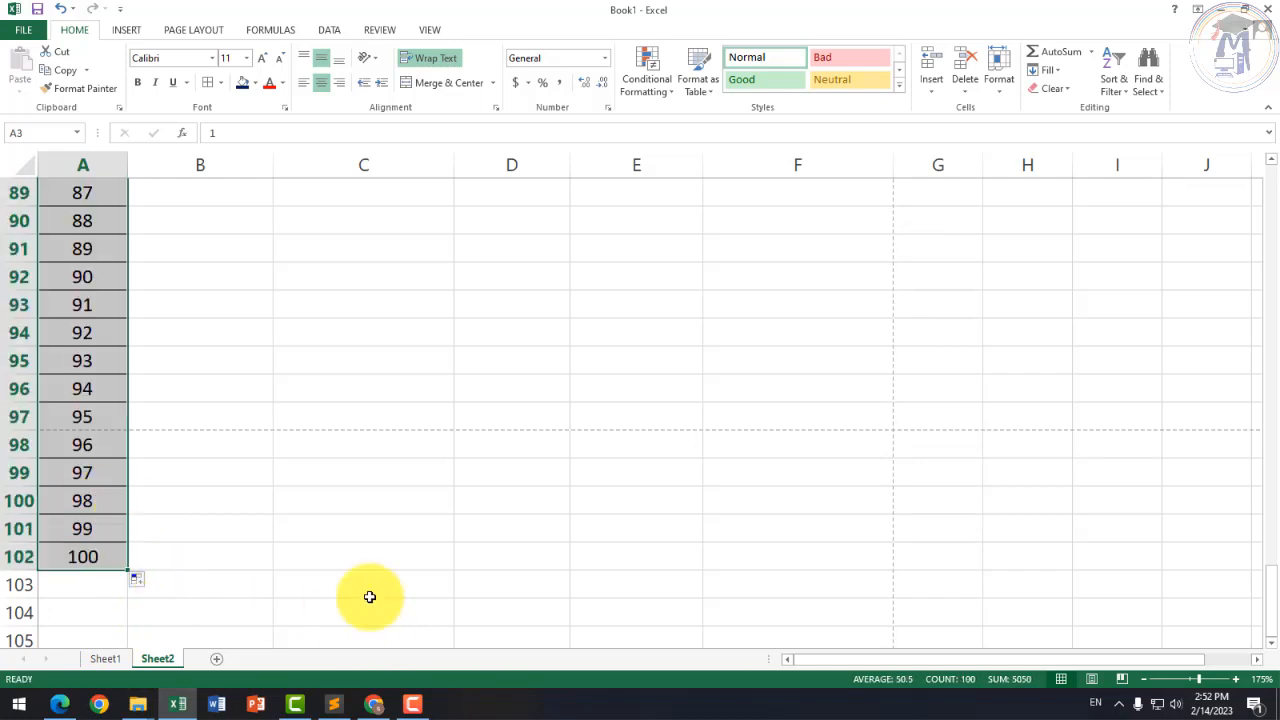
pyautogui.scroll(6, 334, 496)
pyautogui.scroll(20, 334, 496)
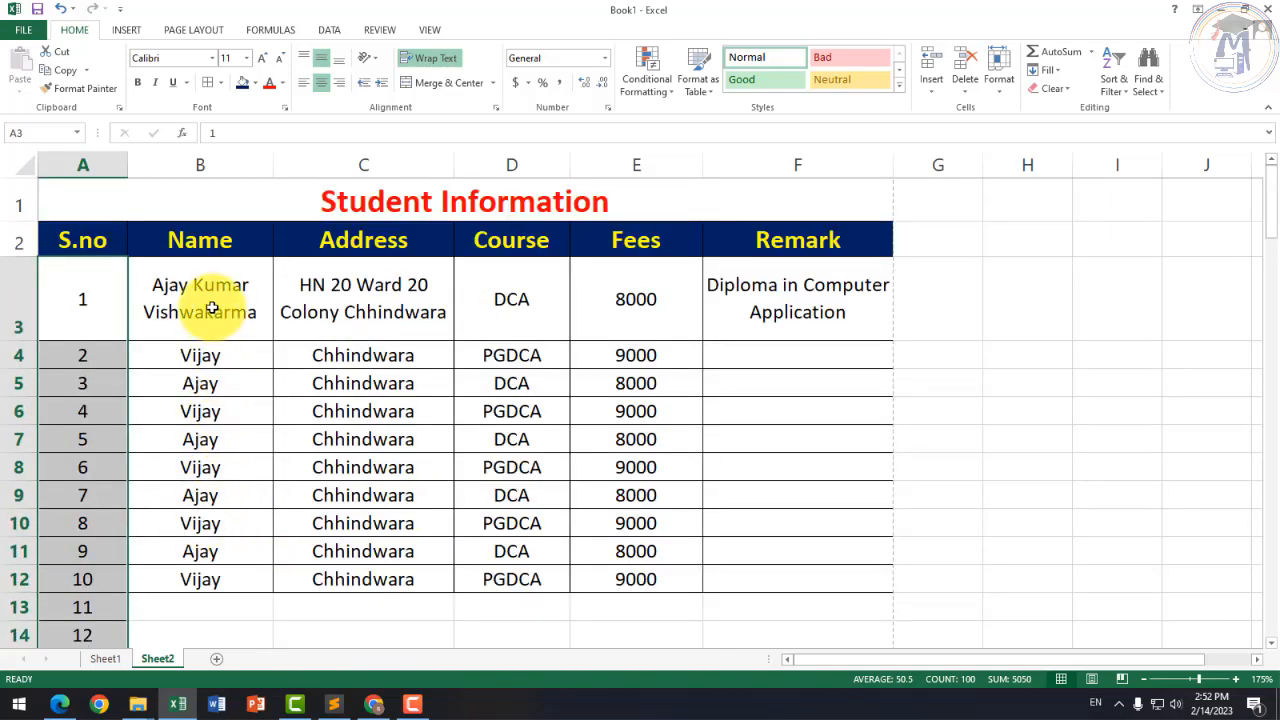
pyautogui.moveTo(210, 311); pyautogui.dragTo(510, 579)
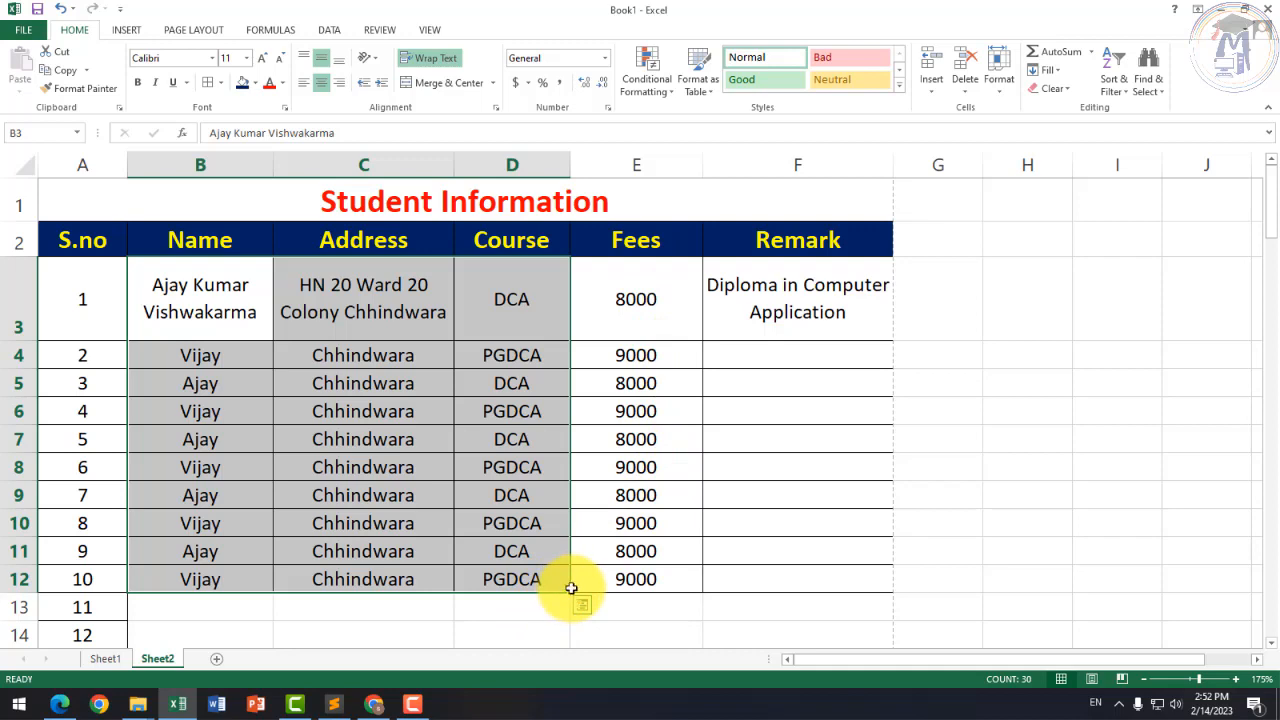
# Step: Repeat Name, Address and Course entries down to row 102, and paste the copied Fees at E13
pyautogui.moveTo(570, 594)
pyautogui.mouseDown()
pyautogui.moveTo(569, 700)
pyautogui.moveTo(546, 571)
pyautogui.moveTo(551, 610)
pyautogui.mouseUp()
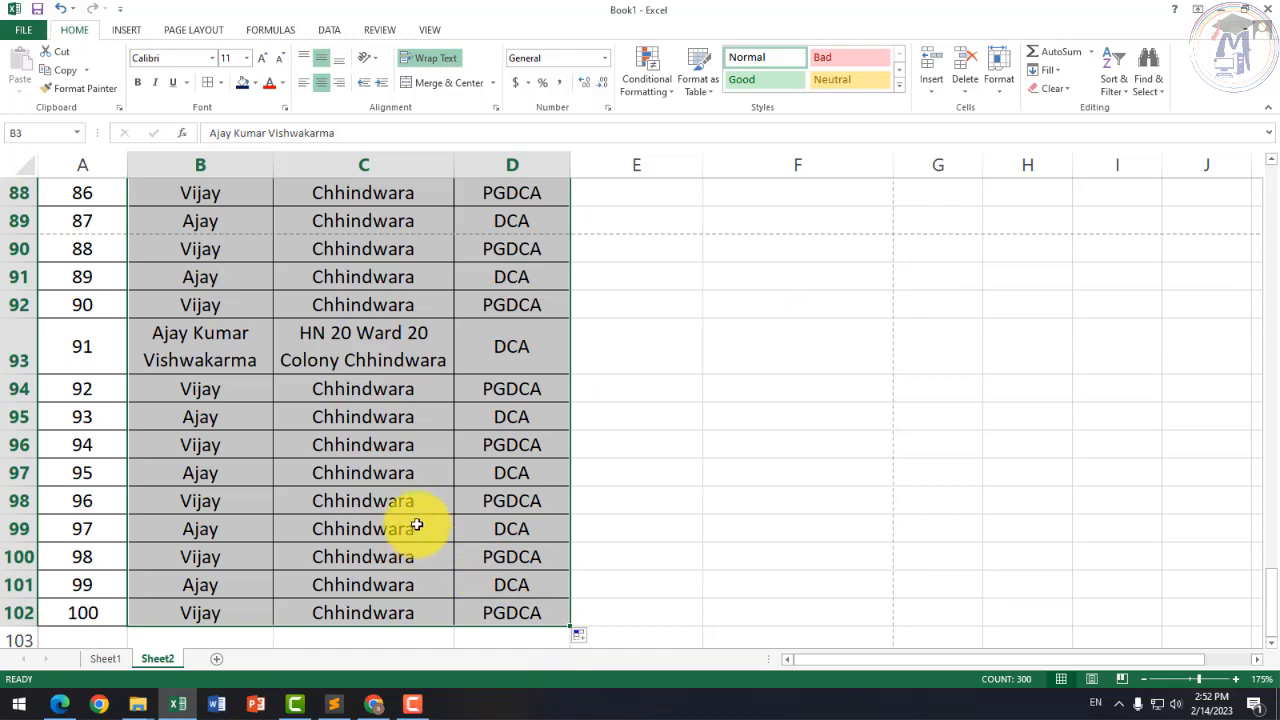
pyautogui.scroll(20, 416, 520)
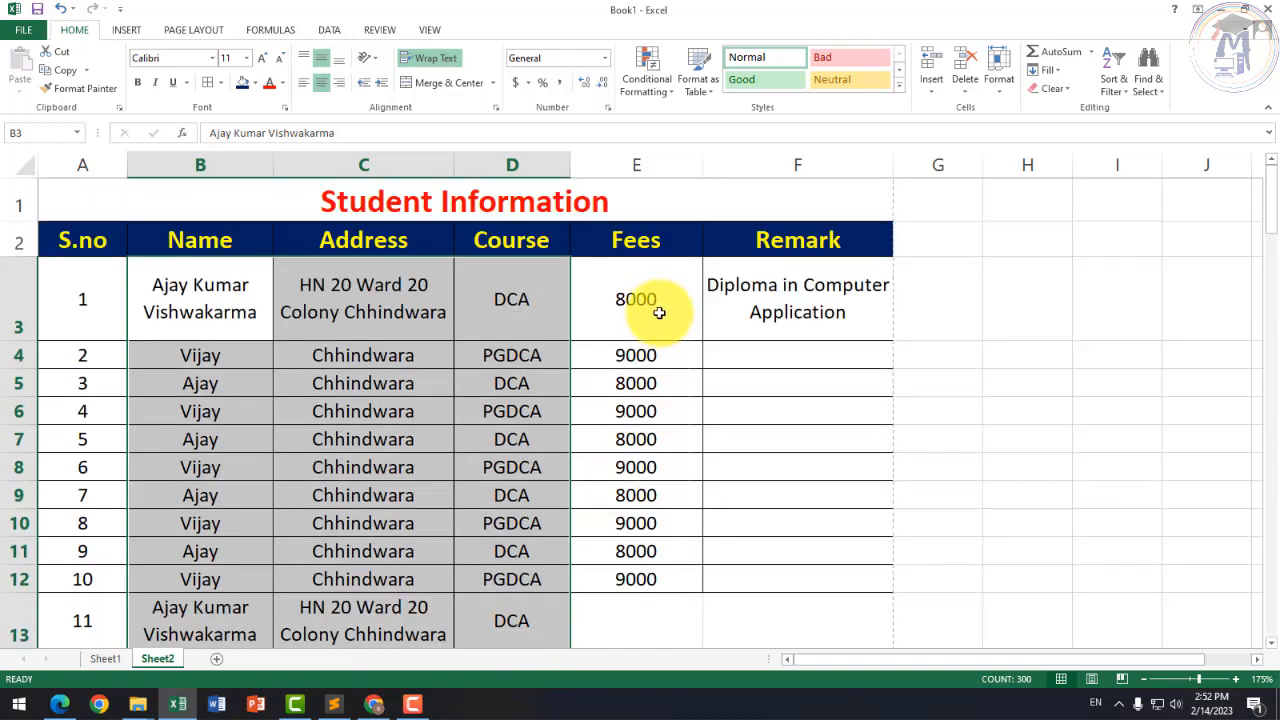
pyautogui.moveTo(660, 305); pyautogui.dragTo(672, 574)
pyautogui.hotkey('ctrl', 'c')
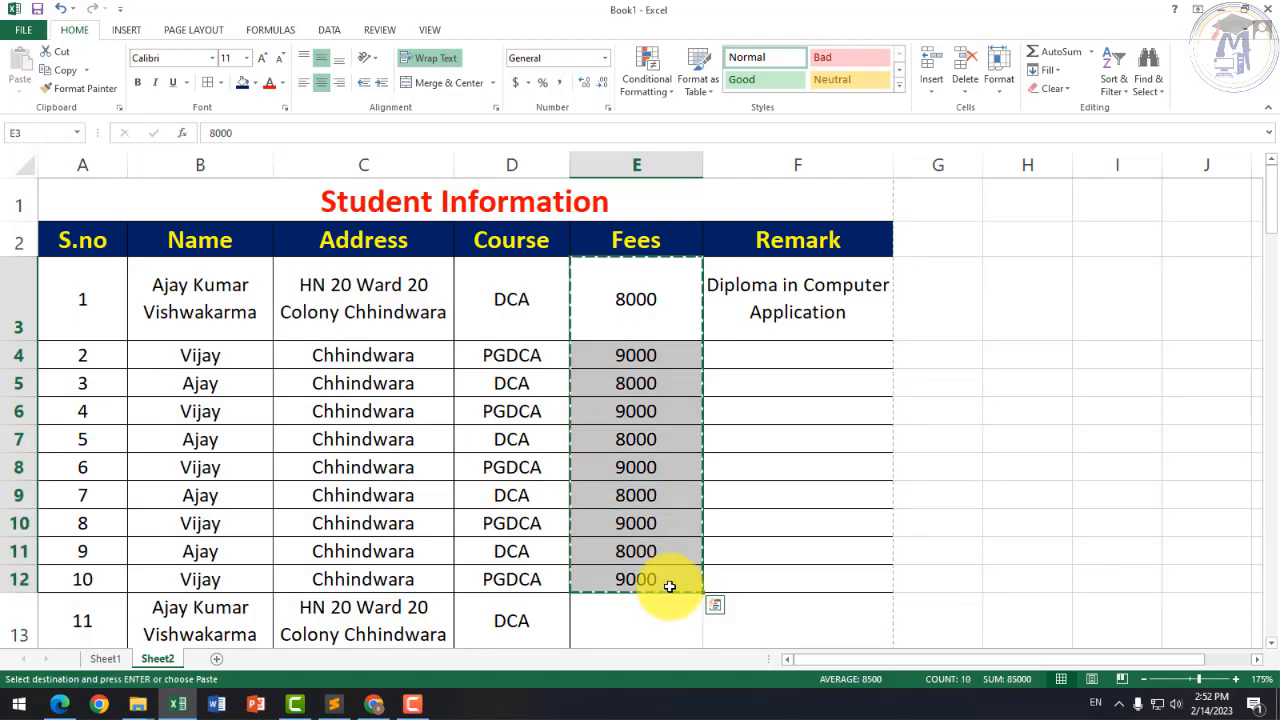
pyautogui.click(657, 606)
pyautogui.hotkey('ctrl', 'v')
# Step: Paste the fee values again at E23, E33, E43 and E53
pyautogui.scroll(-6, 667, 557)
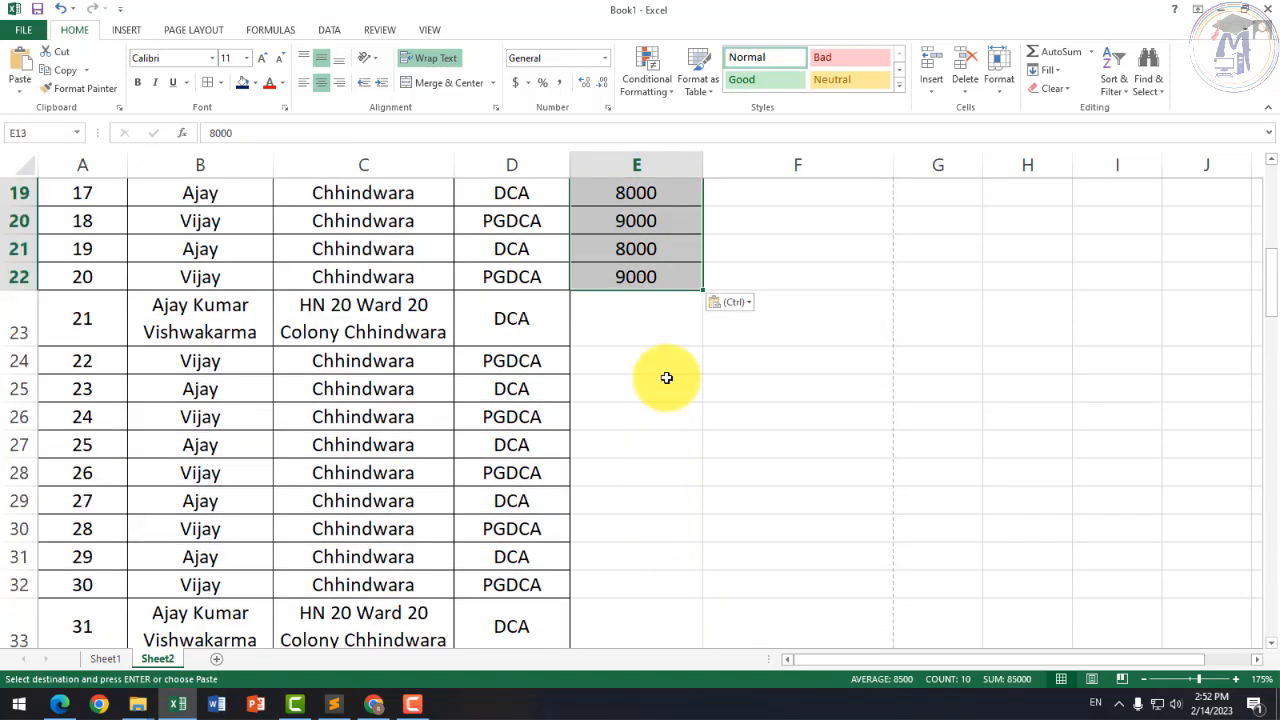
pyautogui.click(663, 327)
pyautogui.hotkey('ctrl', 'v')
pyautogui.click(650, 626)
pyautogui.hotkey('ctrl', 'v')
pyautogui.scroll(-8, 651, 563)
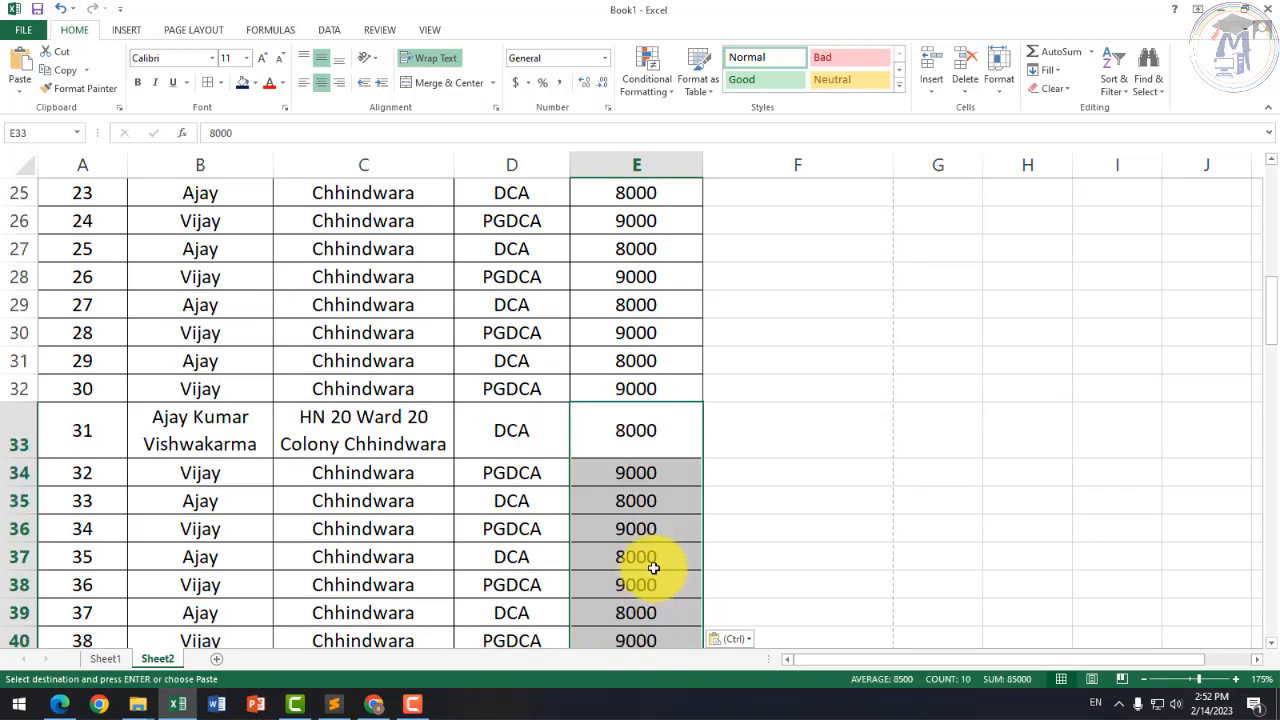
pyautogui.click(644, 211)
pyautogui.hotkey('ctrl', 'v')
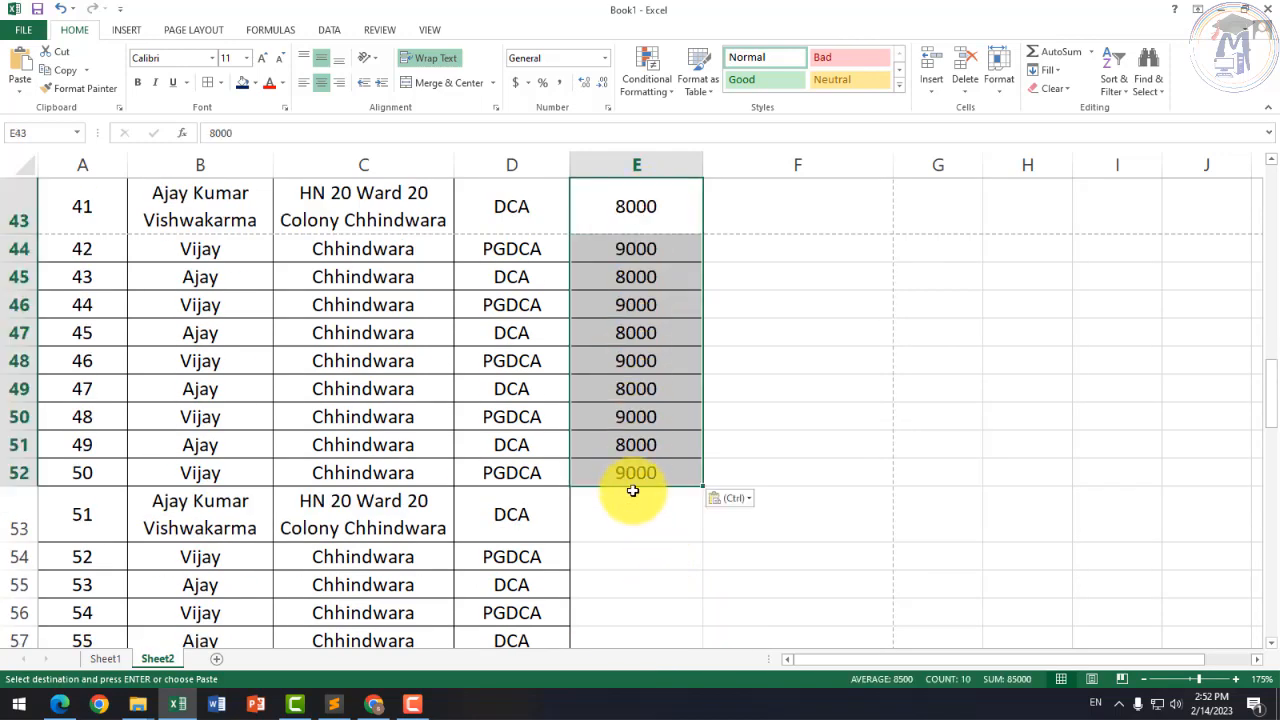
pyautogui.click(634, 510)
pyautogui.hotkey('ctrl', 'v')
# Step: Paste the remaining fee batches at E63, E73, E83 and E93 to reach row 102
pyautogui.scroll(-5, 634, 508)
pyautogui.click(637, 338)
pyautogui.hotkey('ctrl', 'v')
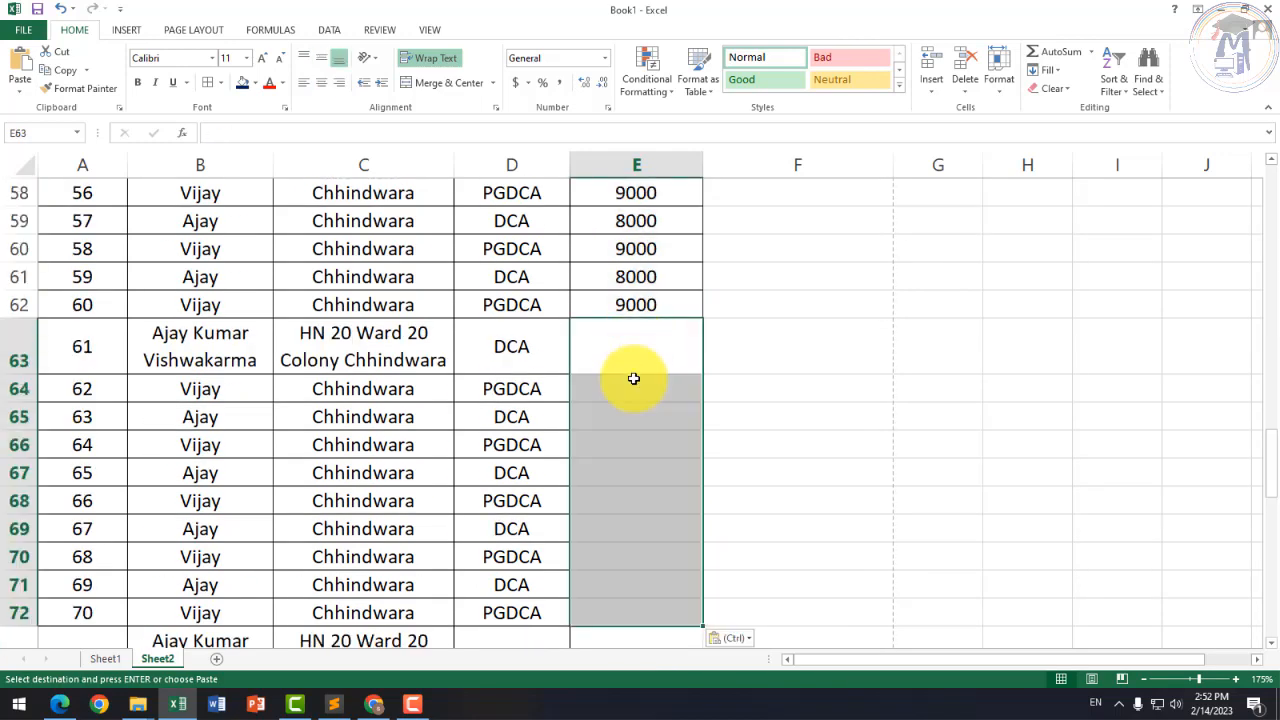
pyautogui.scroll(-4, 646, 509)
pyautogui.click(632, 304)
pyautogui.hotkey('ctrl', 'v')
pyautogui.scroll(-3, 651, 354)
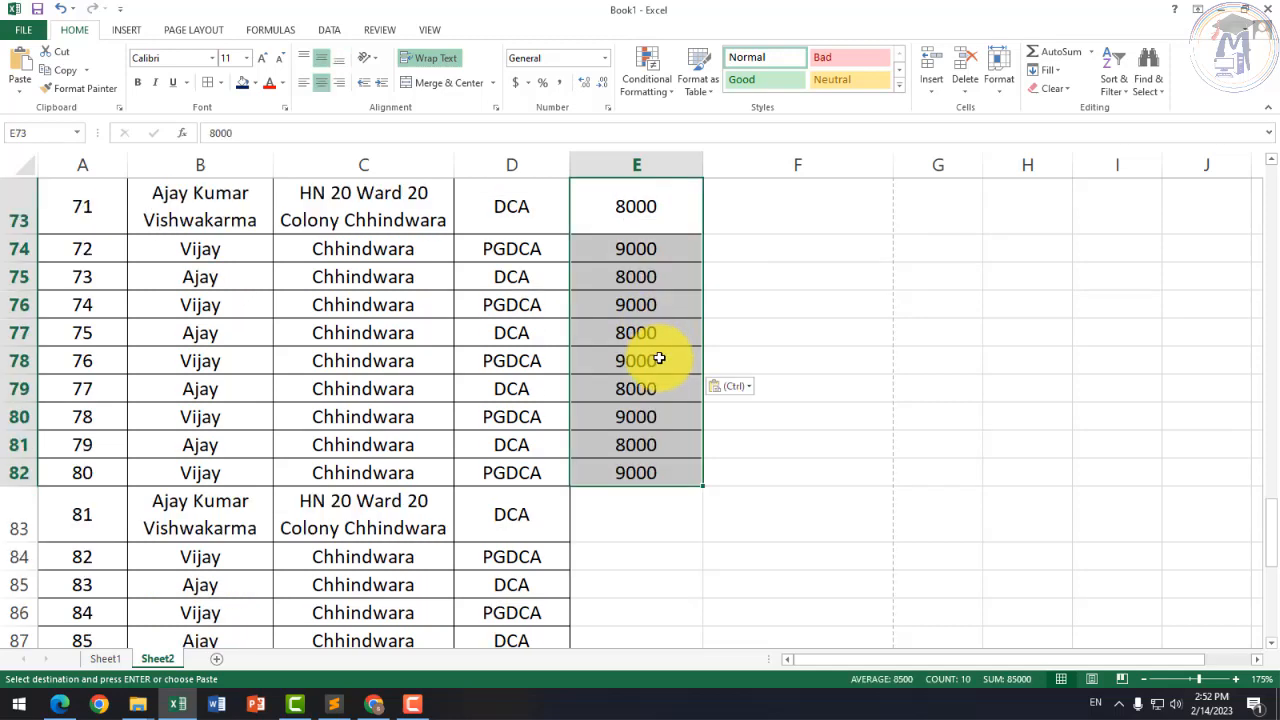
pyautogui.click(648, 331)
pyautogui.hotkey('ctrl', 'v')
pyautogui.scroll(-2, 647, 343)
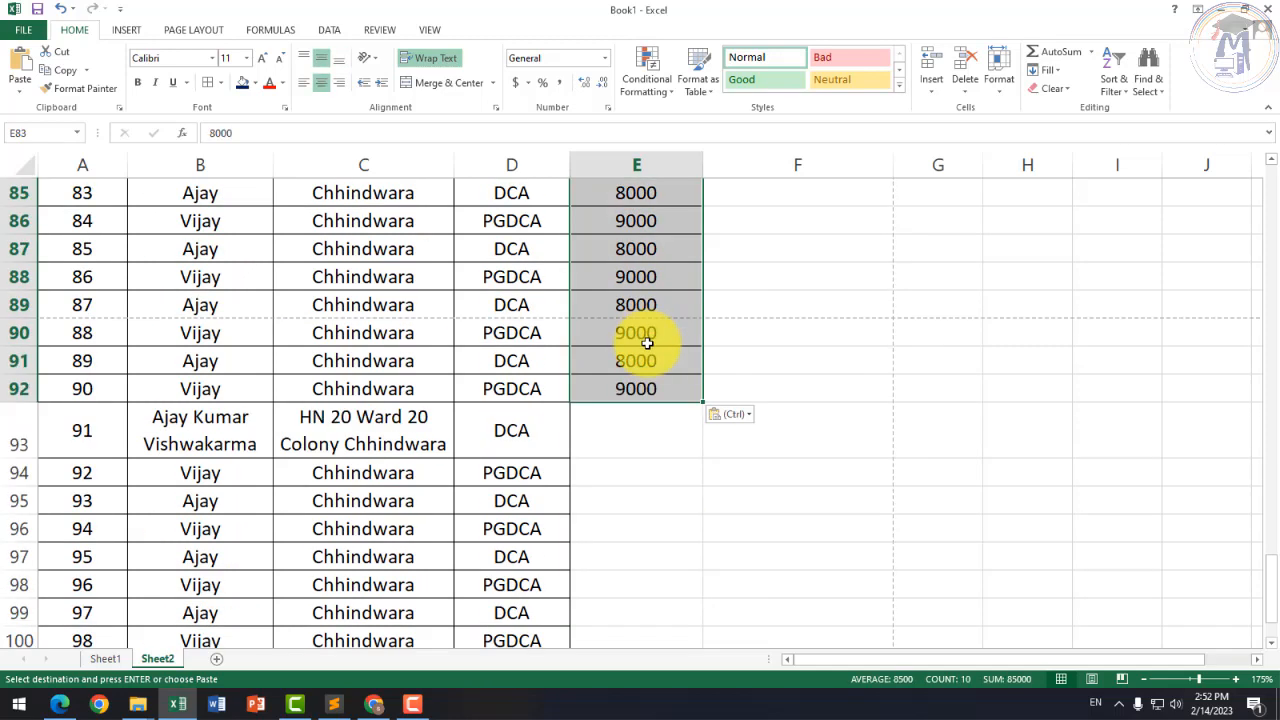
pyautogui.click(646, 438)
pyautogui.hotkey('ctrl', 'v')
pyautogui.scroll(-4, 646, 437)
pyautogui.click(638, 389)
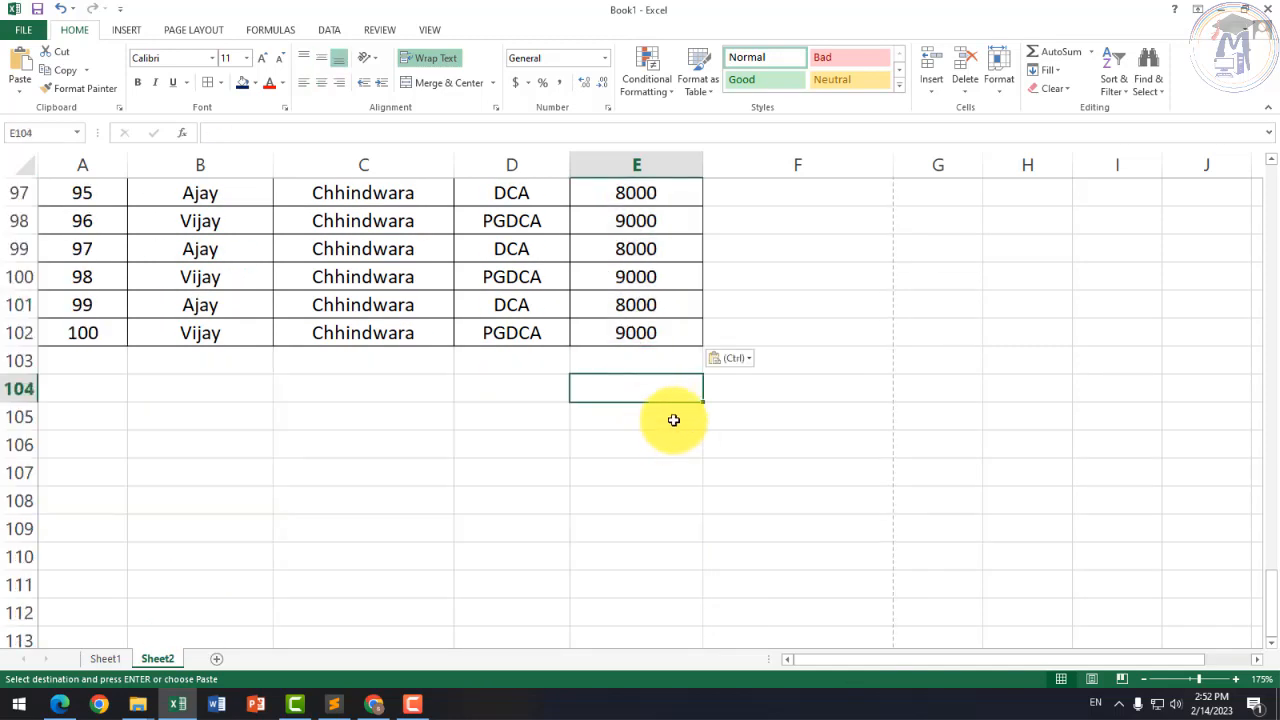
pyautogui.scroll(13, 591, 290)
pyautogui.scroll(19, 585, 307)
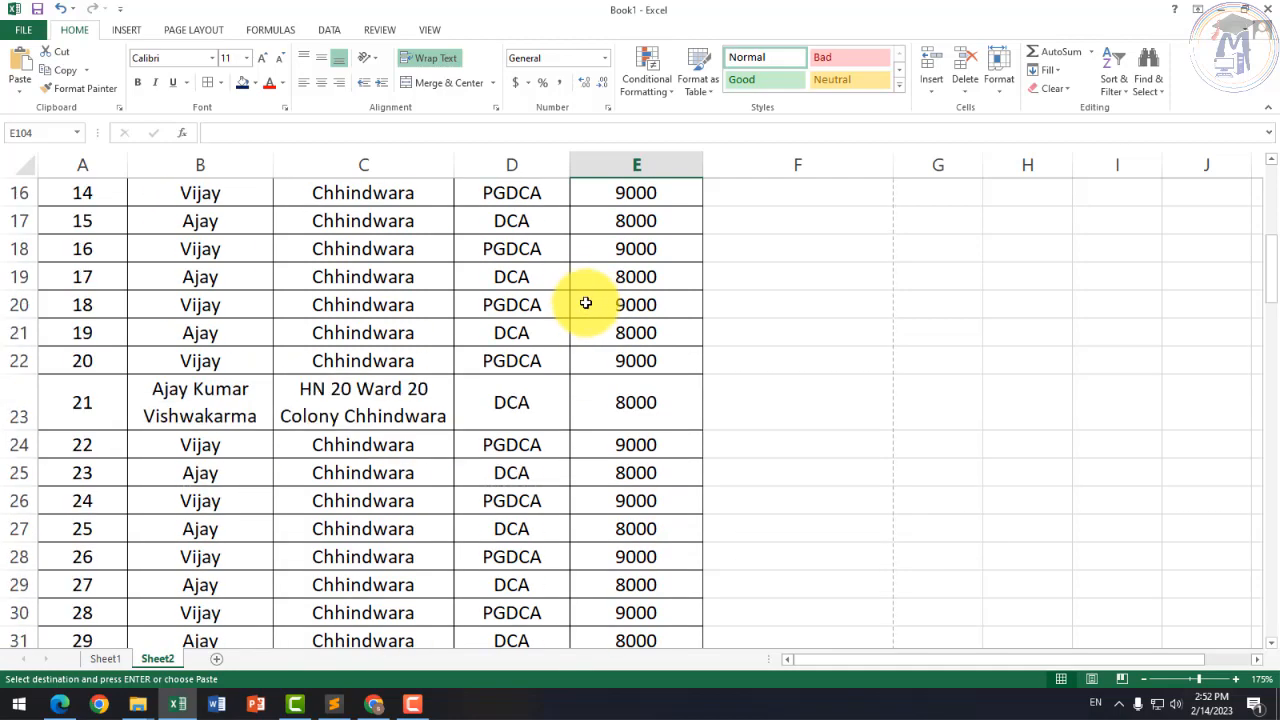
pyautogui.click(841, 308)
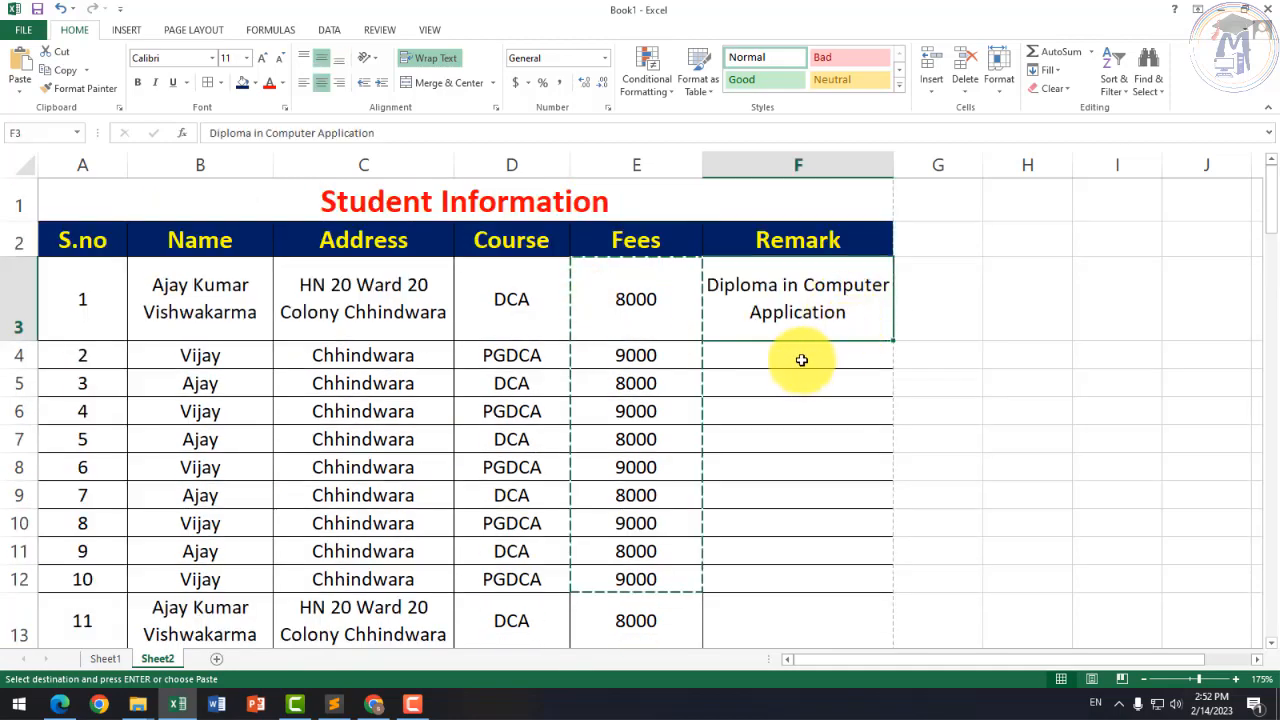
# Step: Enter 'Post Graduate Diploma In Computer Application' as the Remark in F4
pyautogui.click(772, 362)
pyautogui.doubleClick(770, 361)
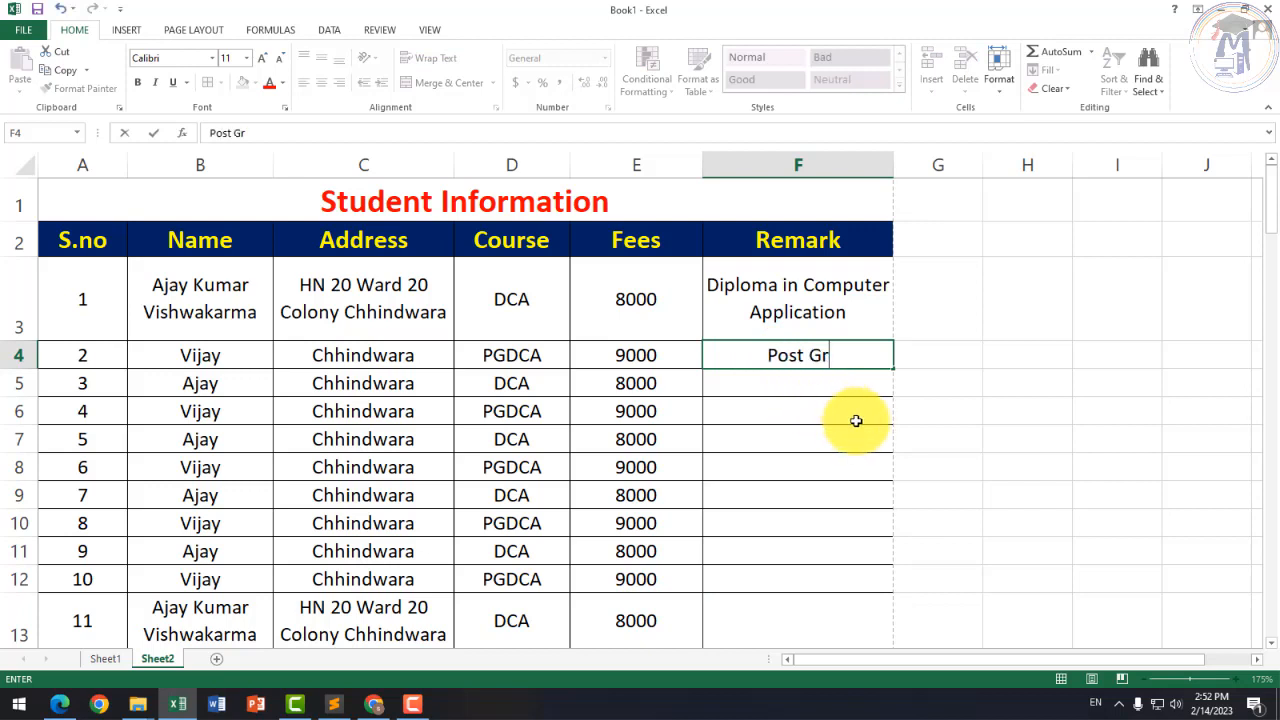
pyautogui.write('Post Graduate D')
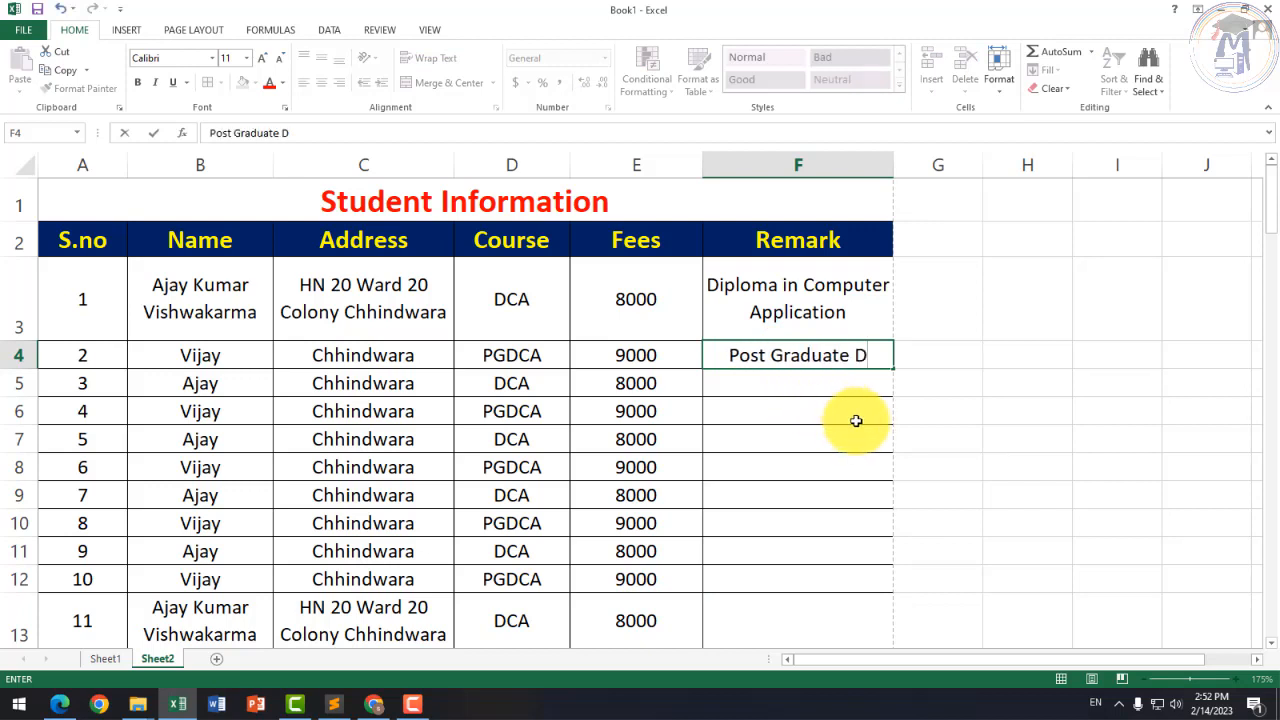
pyautogui.write('iploma ')
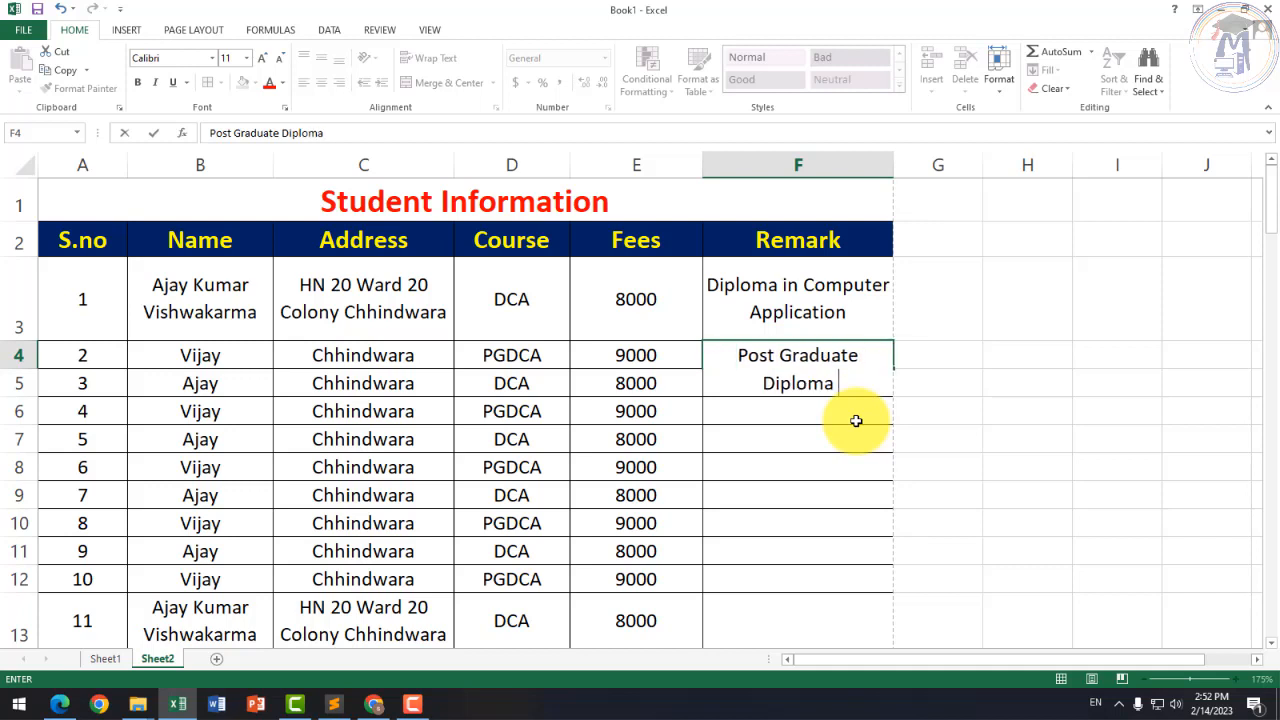
pyautogui.write('in')
pyautogui.press('BackSpace')
pyautogui.press('BackSpace')
pyautogui.press('BackSpace')
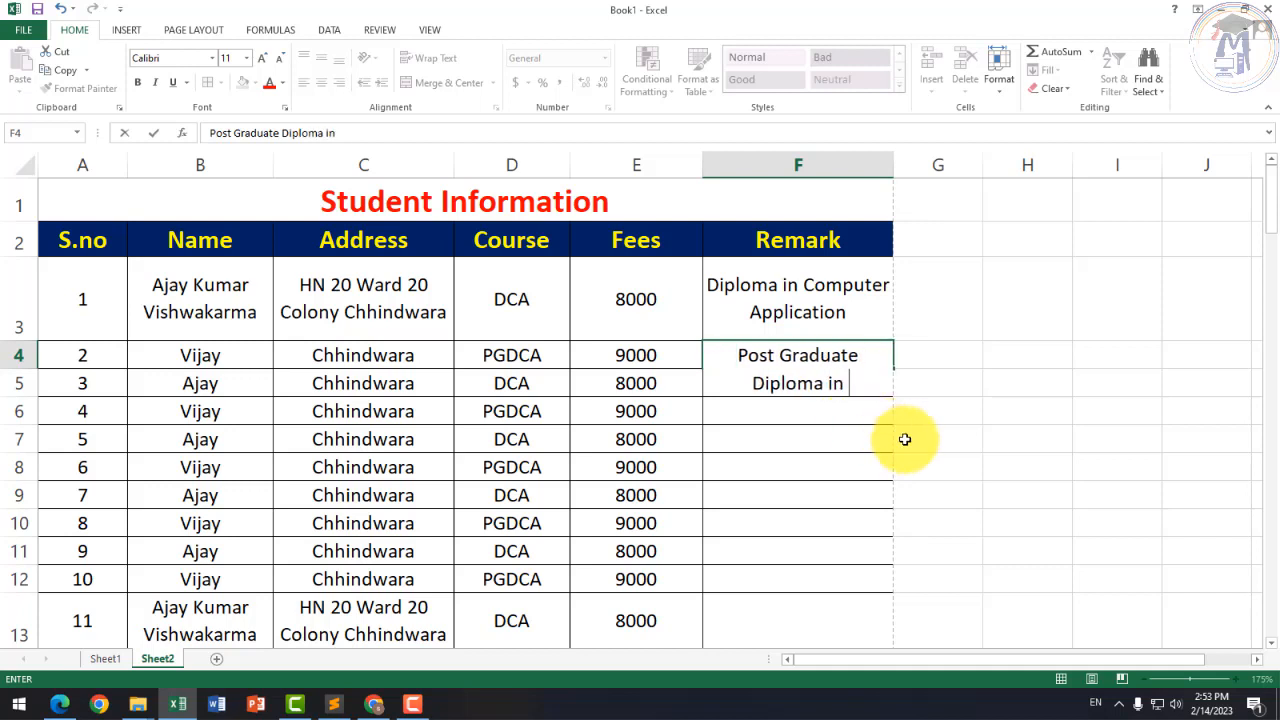
pyautogui.write('n Computer App')
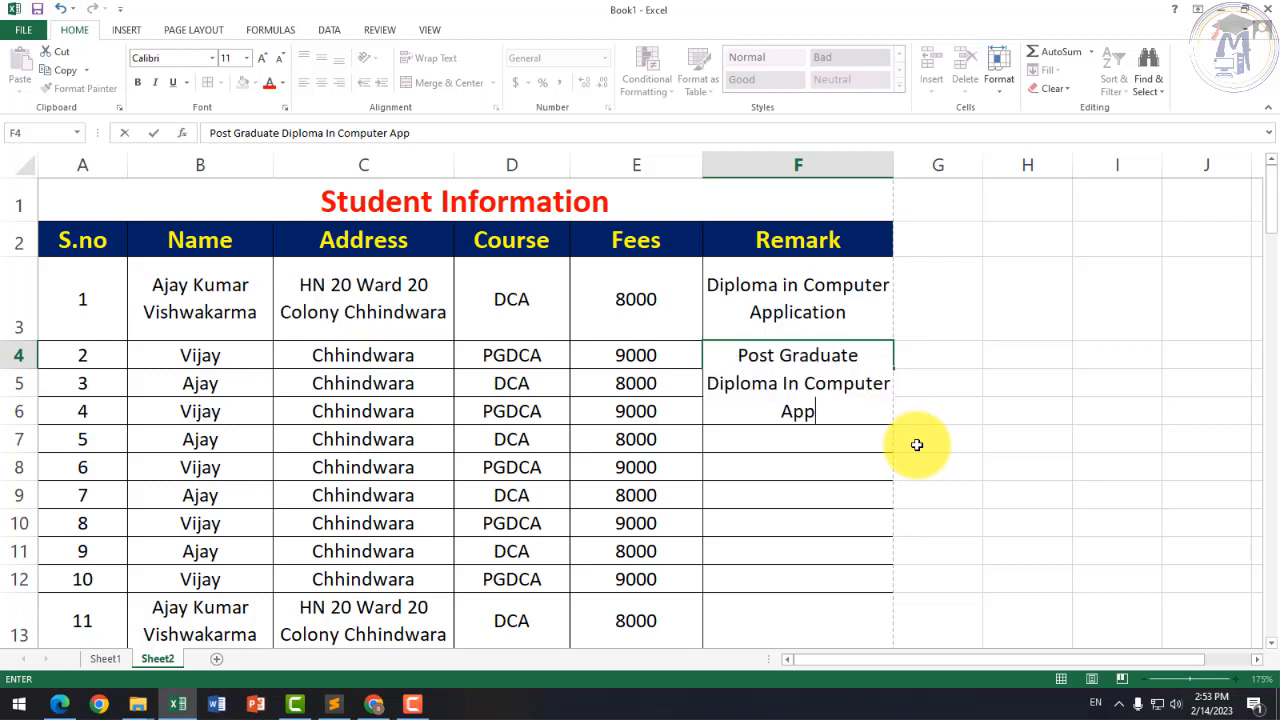
pyautogui.write('lication')
pyautogui.press('Return')
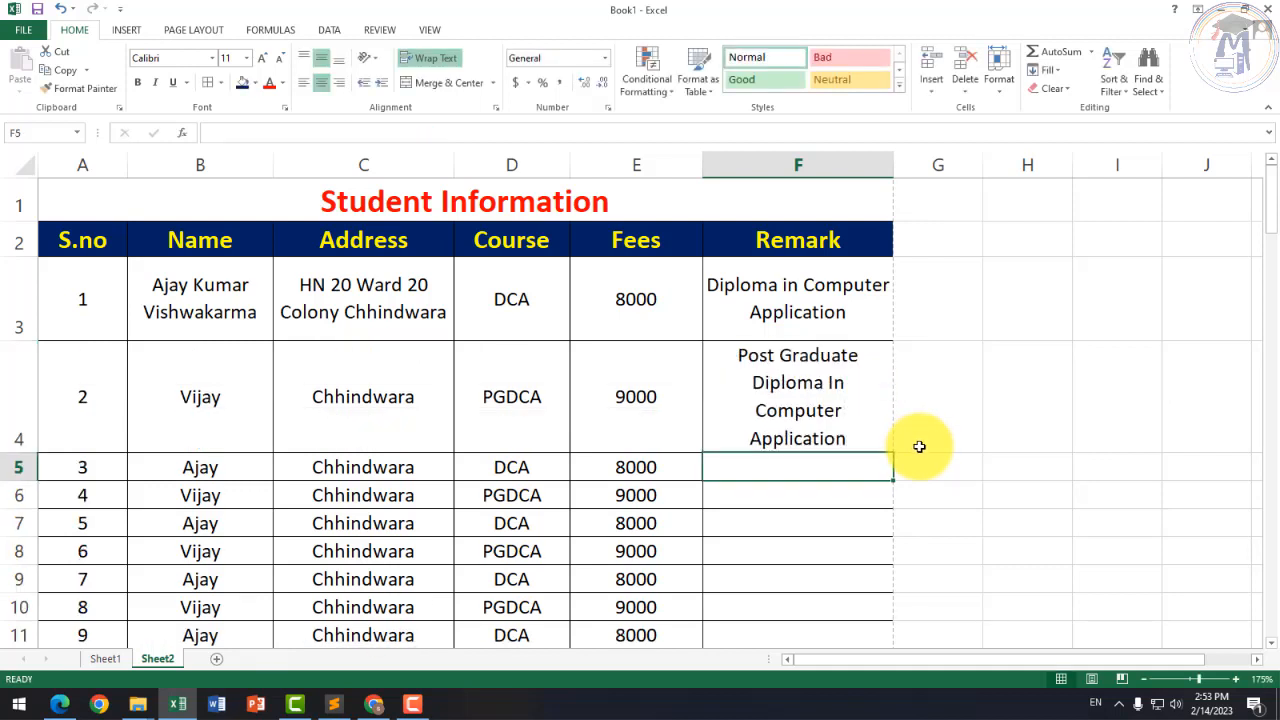
# Step: Fill the alternating F3:F4 remarks down the Remark column to row 101
pyautogui.click(828, 428)
pyautogui.moveTo(849, 288); pyautogui.dragTo(845, 390)
pyautogui.moveTo(893, 451); pyautogui.dragTo(880, 583)
pyautogui.scroll(-2, 834, 509)
pyautogui.scroll(-16, 834, 509)
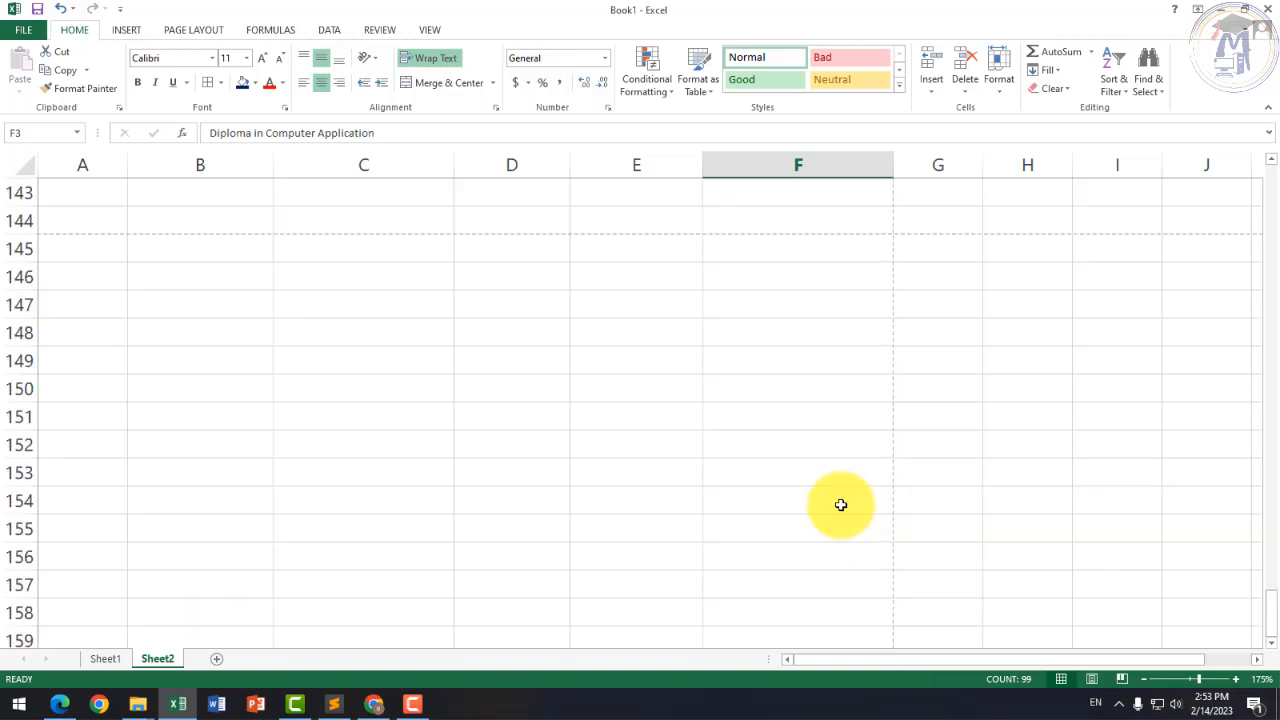
pyautogui.scroll(18, 840, 506)
# Step: Extend the Remark from F101 down to F102 for the last student
pyautogui.scroll(-4, 822, 485)
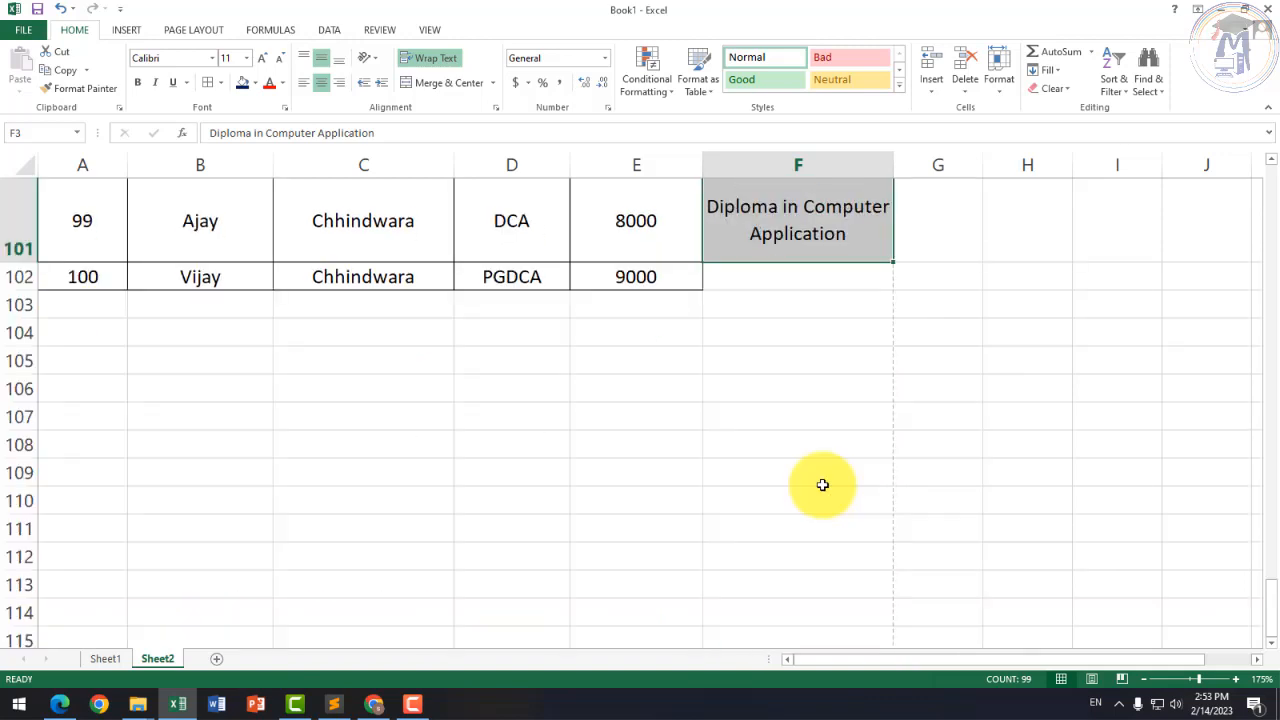
pyautogui.click(876, 258)
pyautogui.moveTo(892, 260); pyautogui.dragTo(893, 285)
pyautogui.scroll(20, 778, 322)
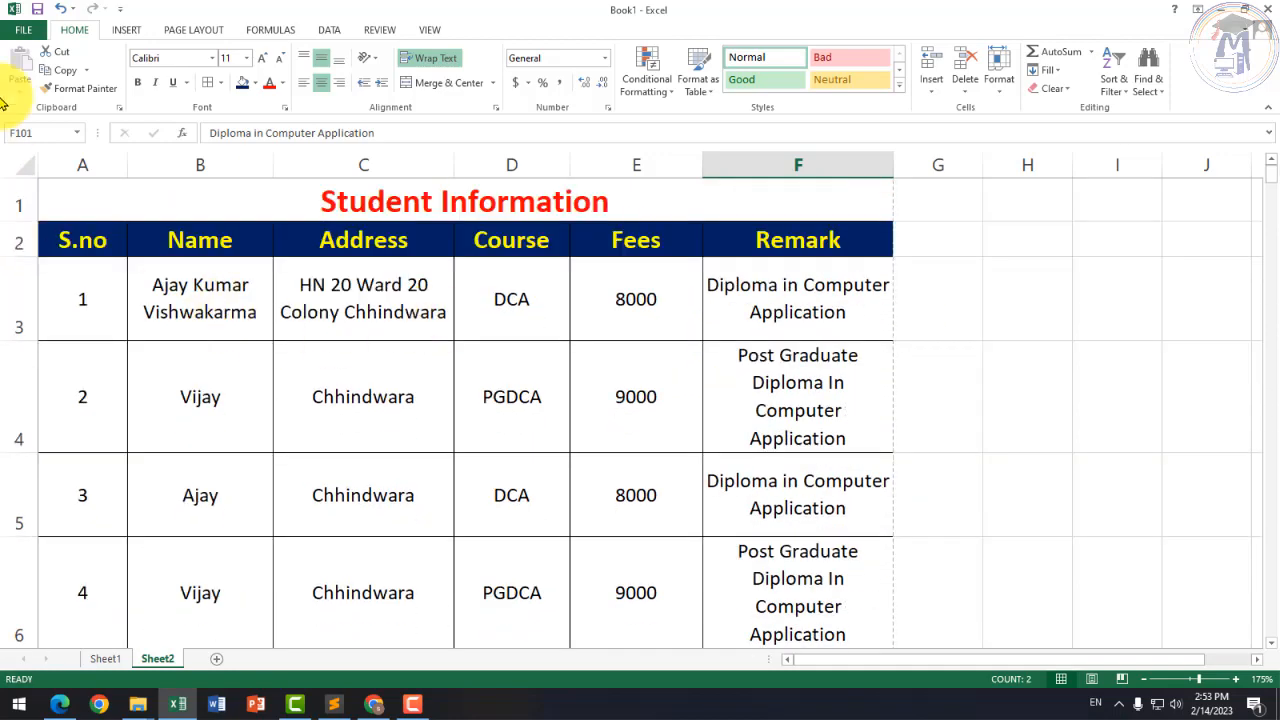
# Step: Open the print preview of the sheet, showing the table across 8 pages
pyautogui.click(28, 30)
pyautogui.click(40, 220)
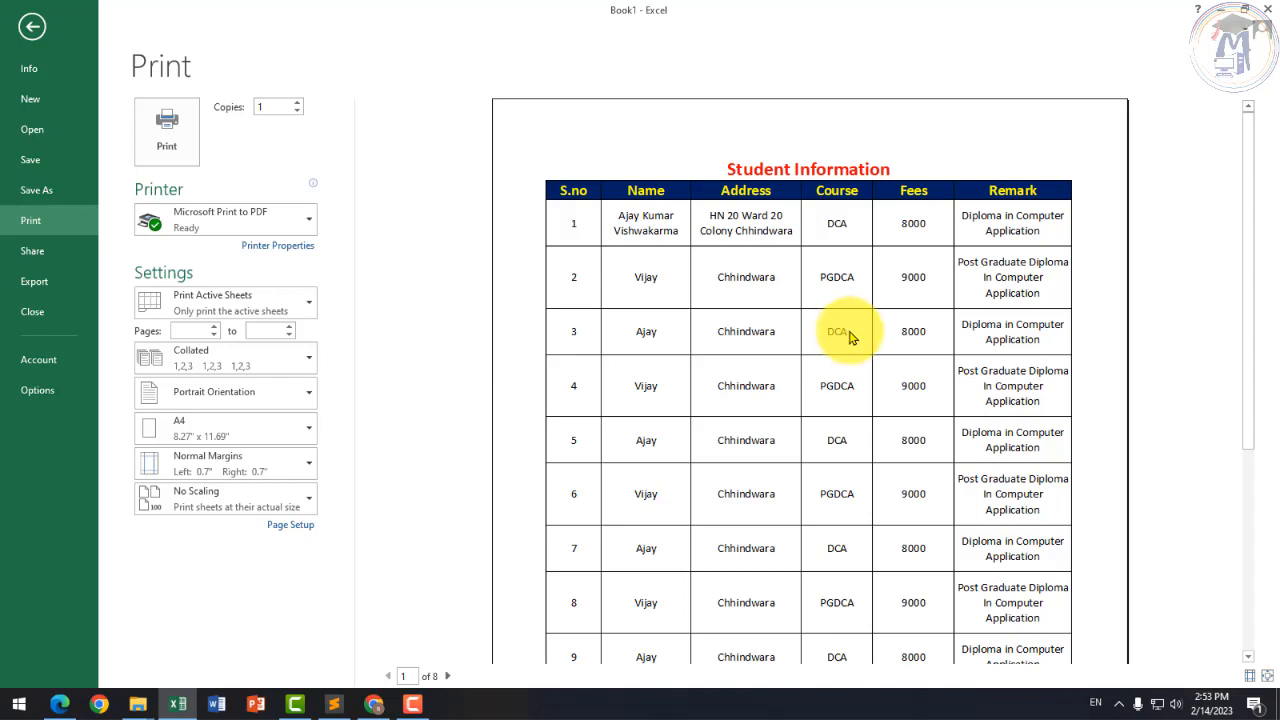
pyautogui.scroll(-5, 850, 338)
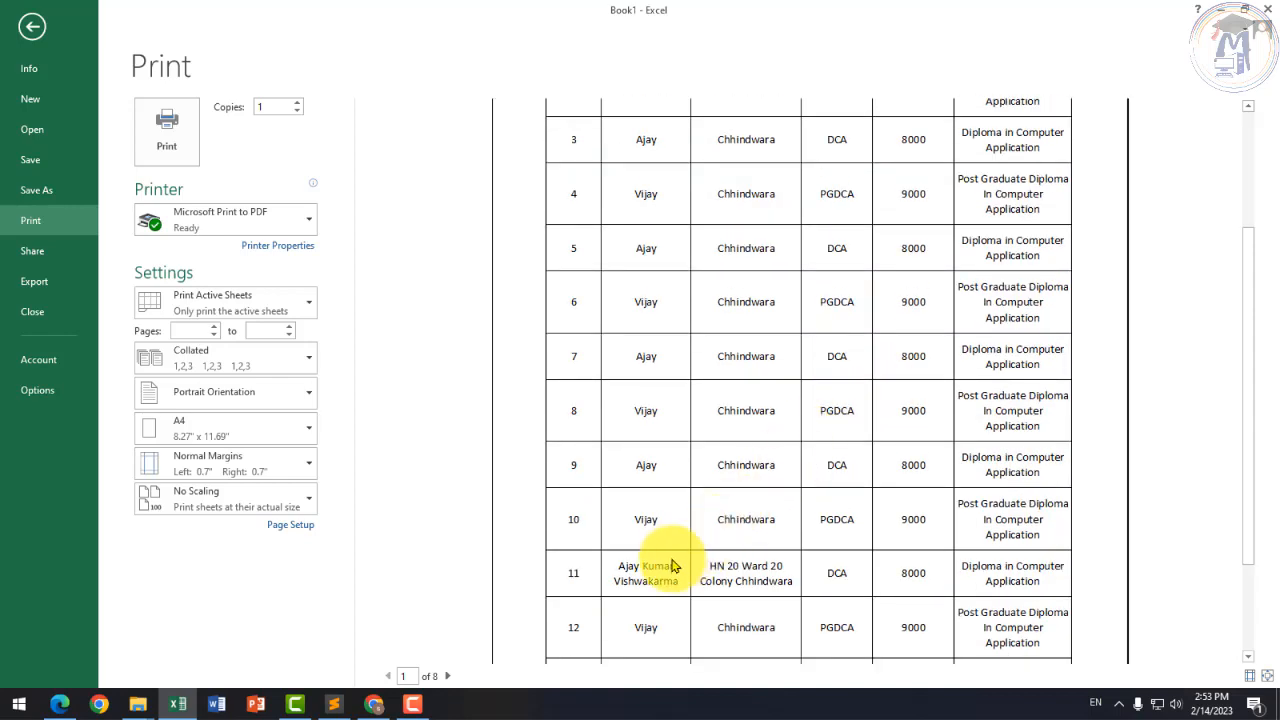
pyautogui.scroll(-2, 670, 566)
pyautogui.scroll(-1, 671, 590)
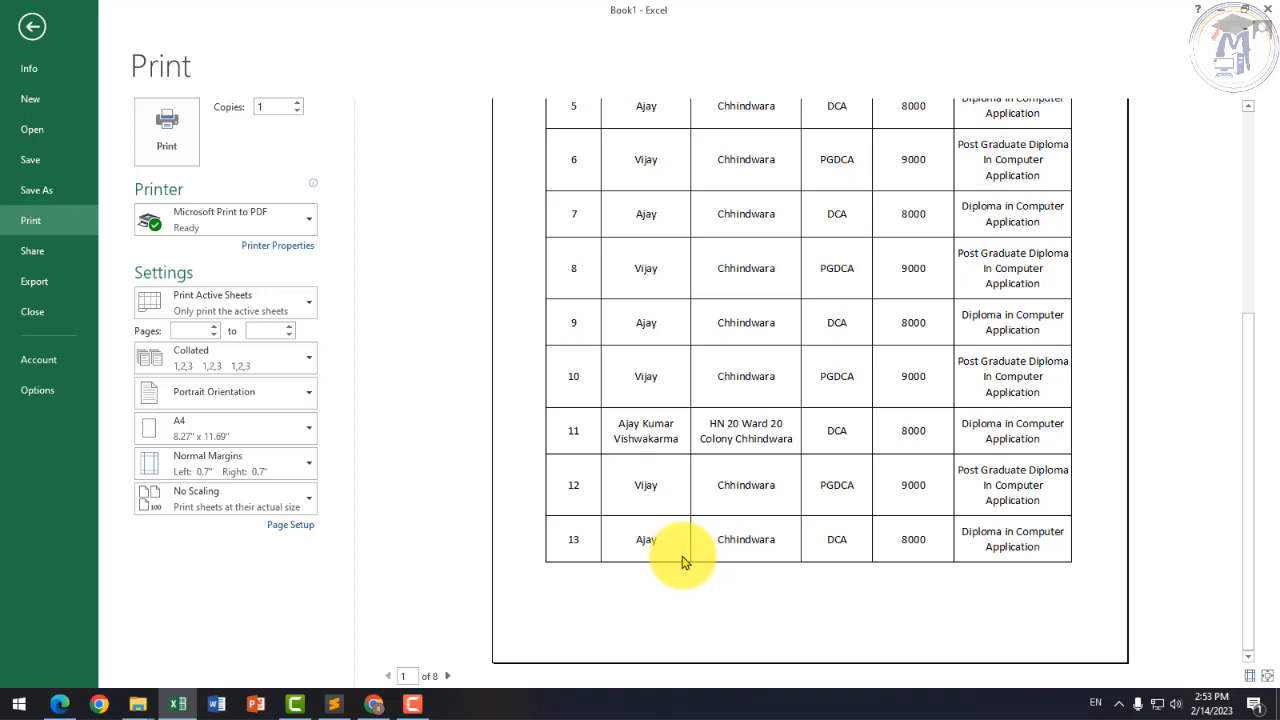
# Step: Page forward through the preview pages, then back to page 1
pyautogui.click(447, 677)
pyautogui.click(447, 677)
pyautogui.click(447, 677)
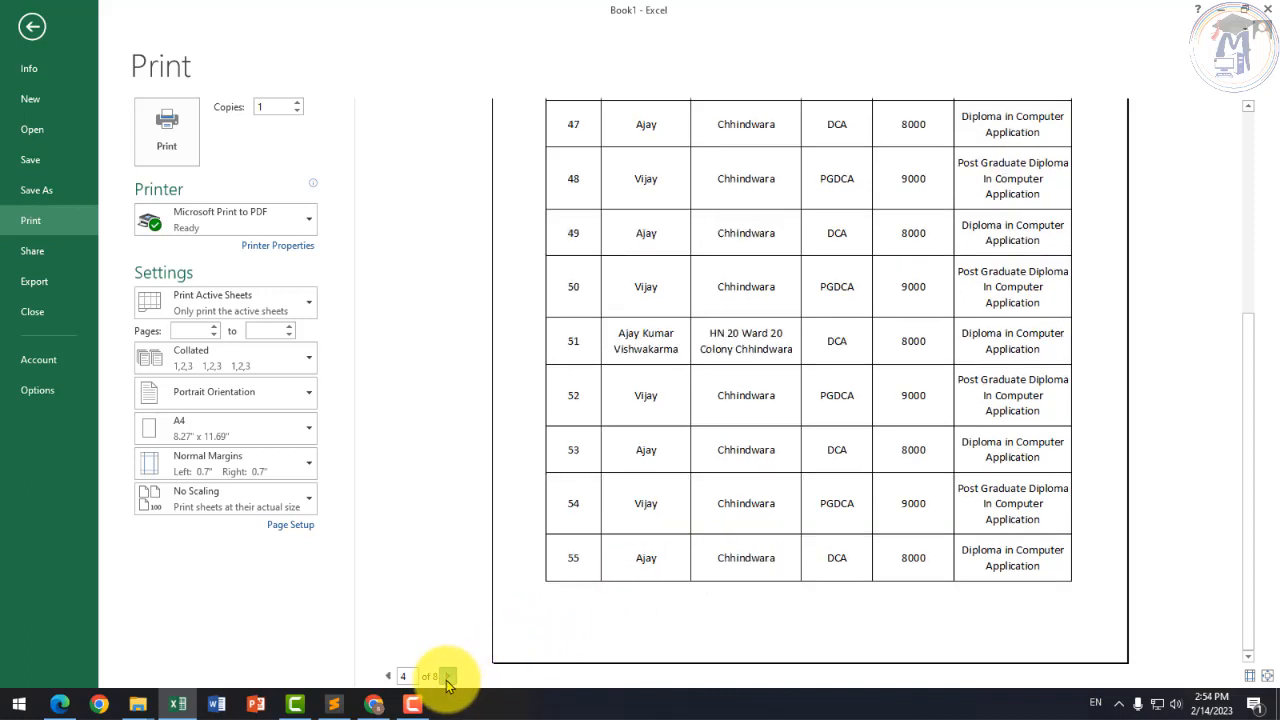
pyautogui.click(447, 677)
pyautogui.click(447, 677)
pyautogui.click(389, 677)
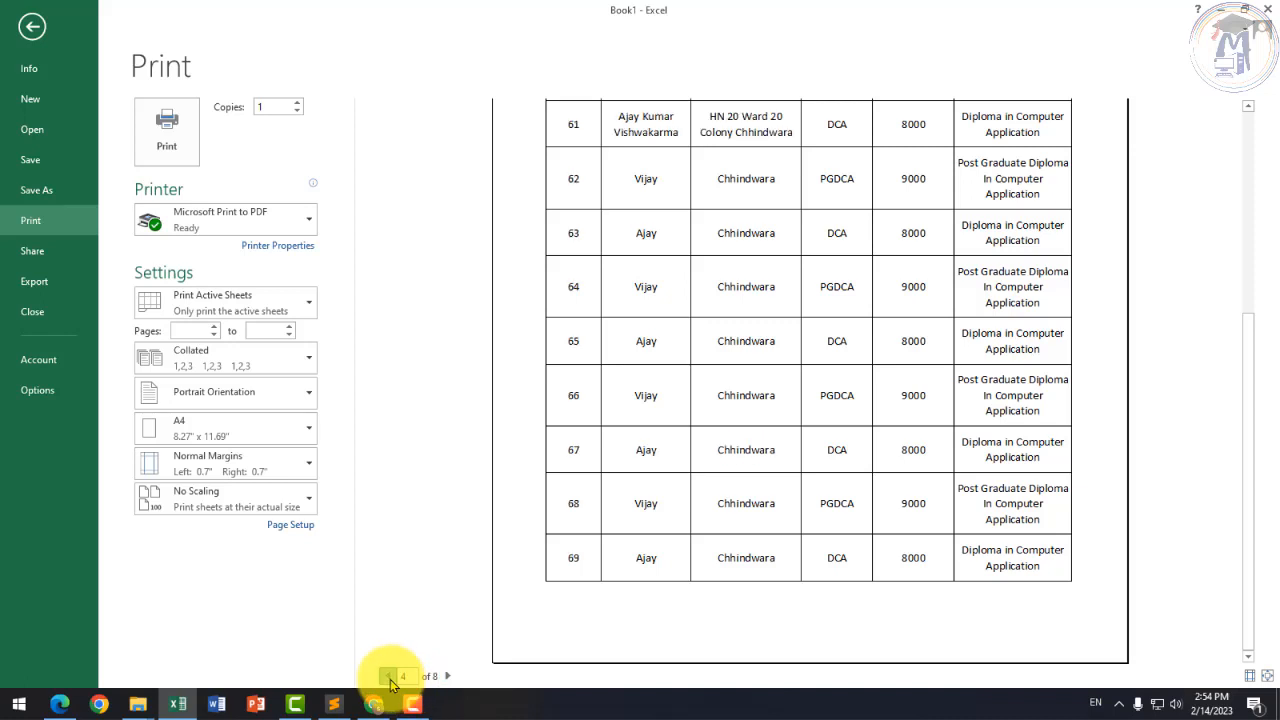
pyautogui.click(643, 470)
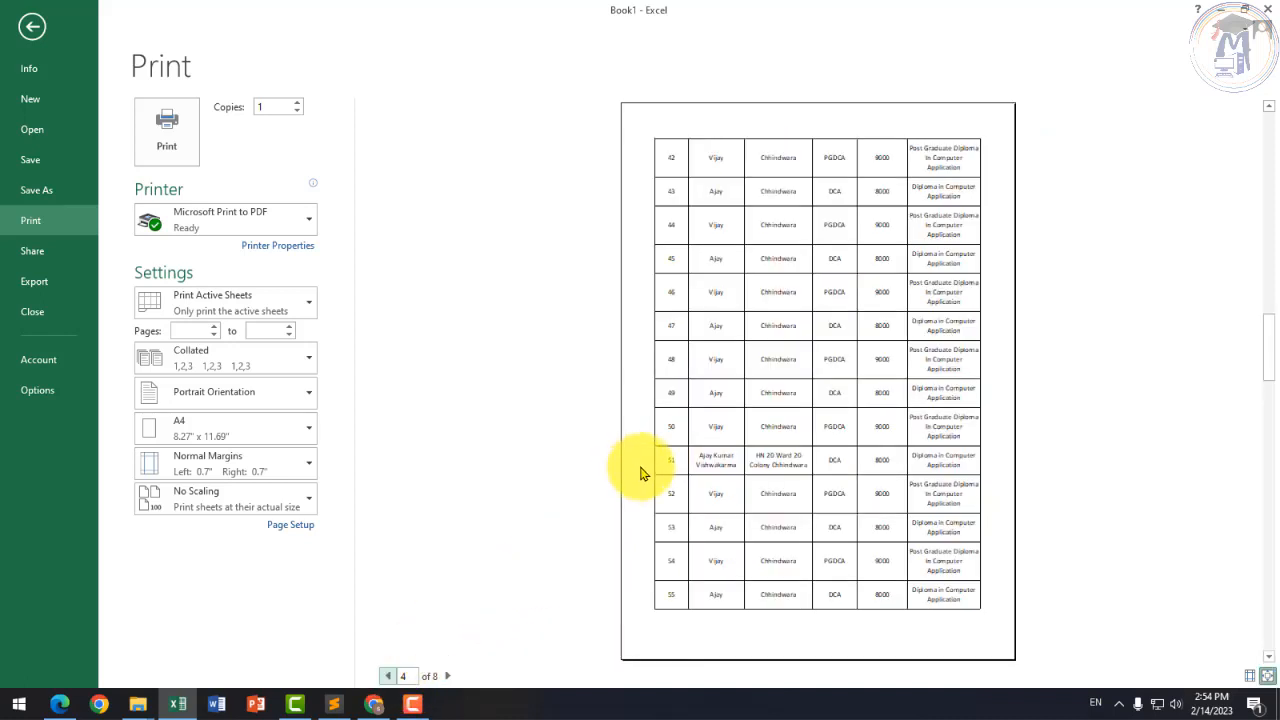
pyautogui.click(389, 677)
pyautogui.click(389, 677)
pyautogui.click(389, 677)
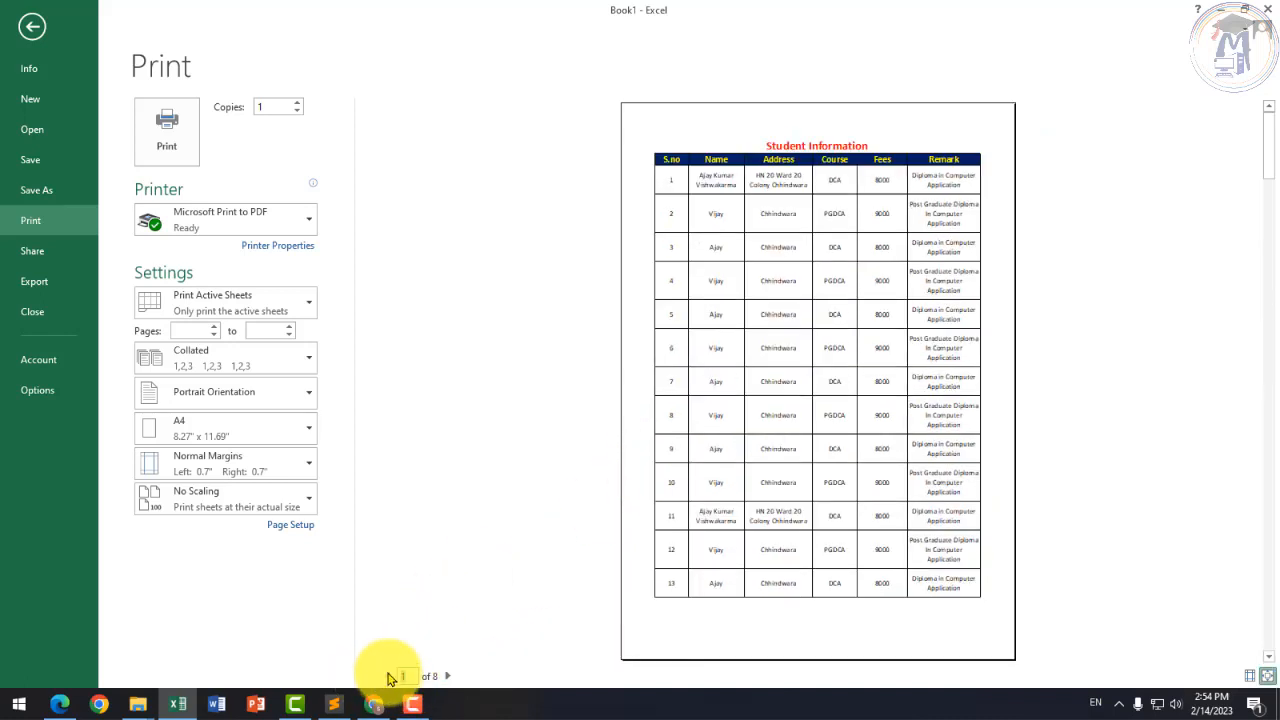
# Step: Zoom into the previewed page, view page 2, then return to the worksheet
pyautogui.click(920, 155)
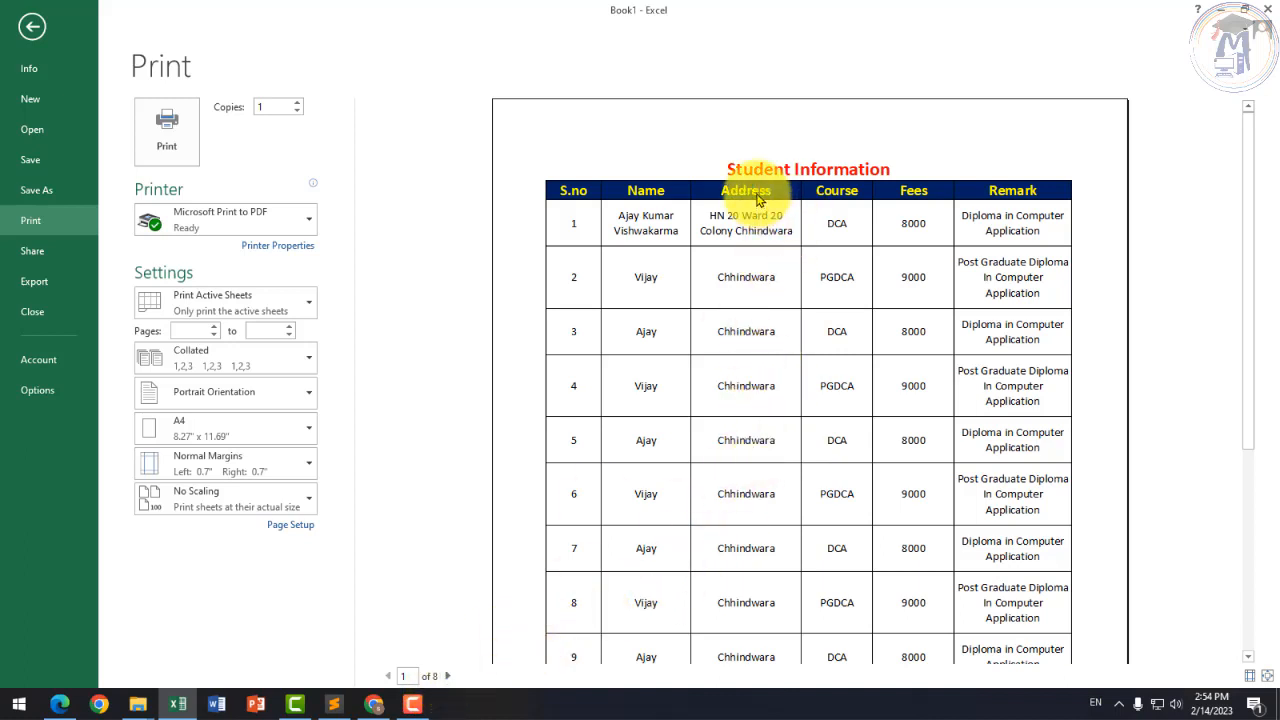
pyautogui.click(451, 677)
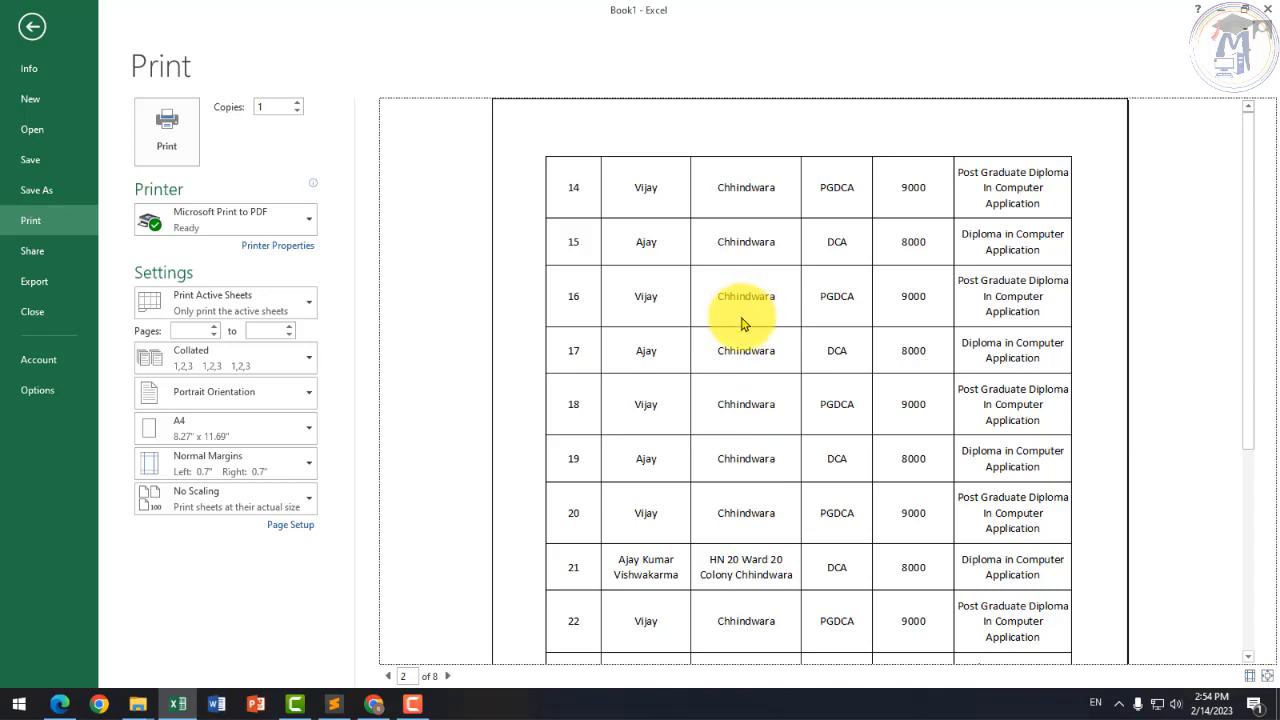
pyautogui.scroll(-4, 834, 340)
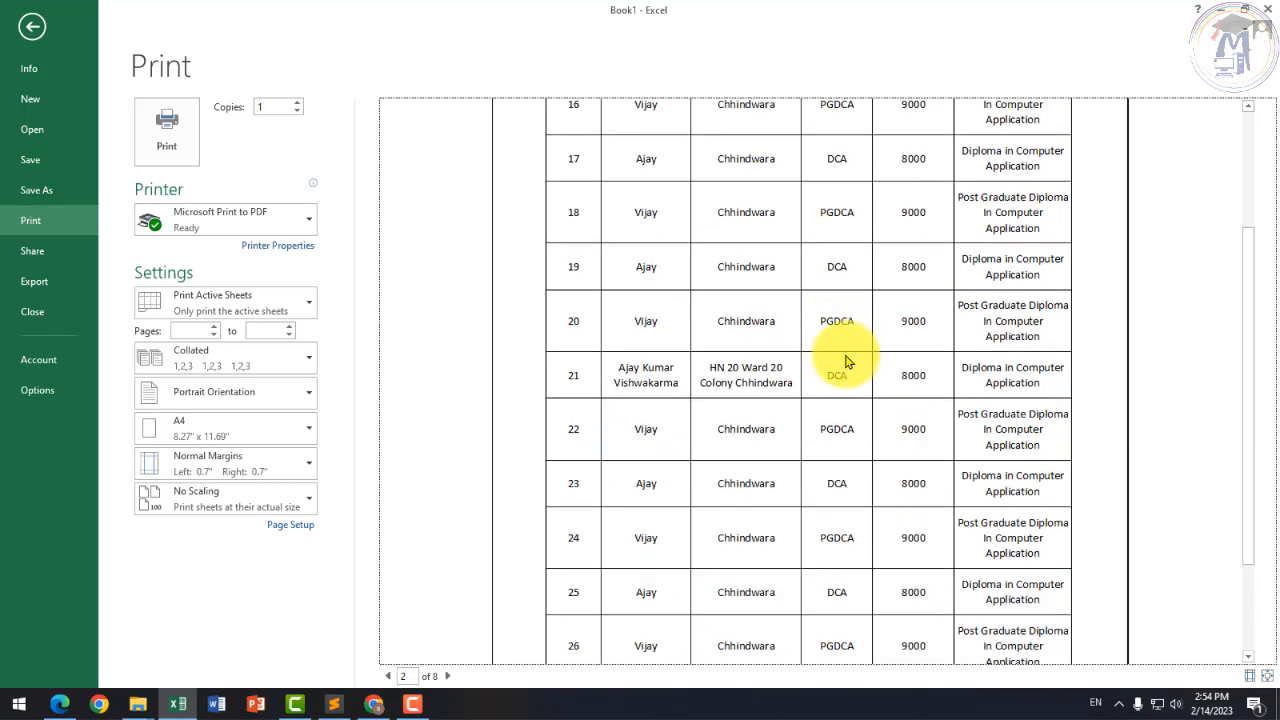
pyautogui.scroll(4, 845, 362)
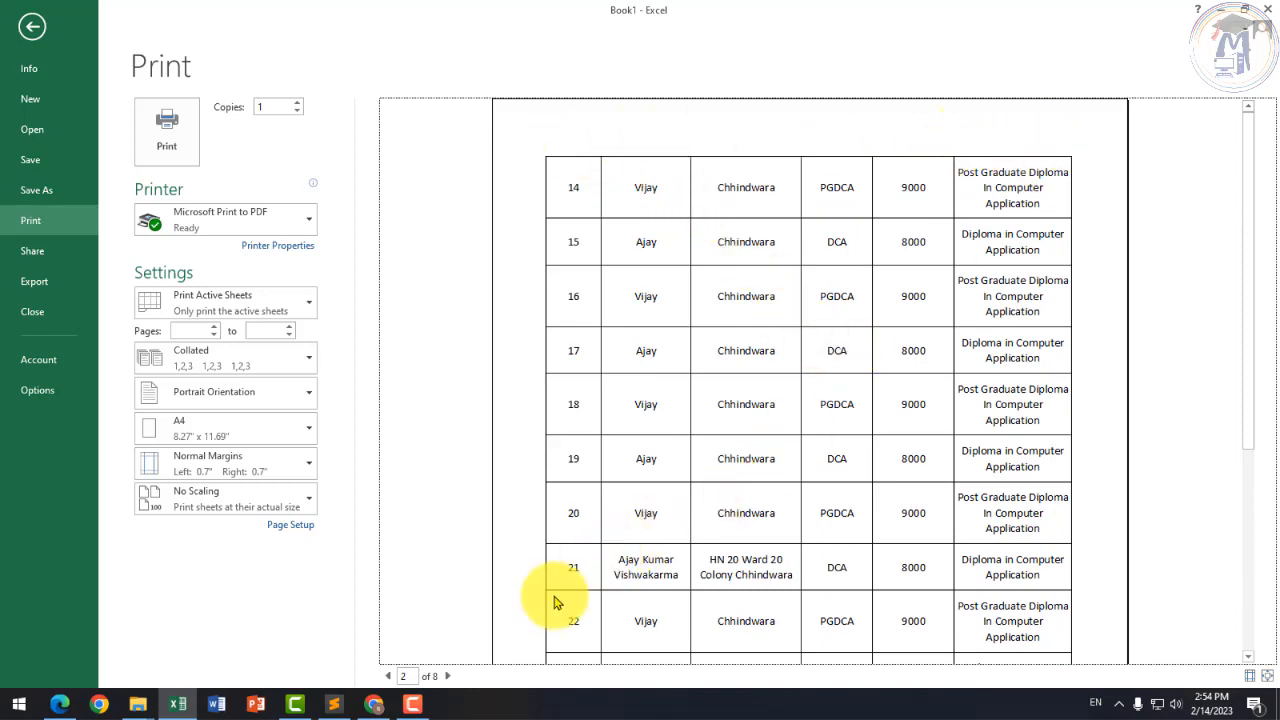
pyautogui.click(32, 26)
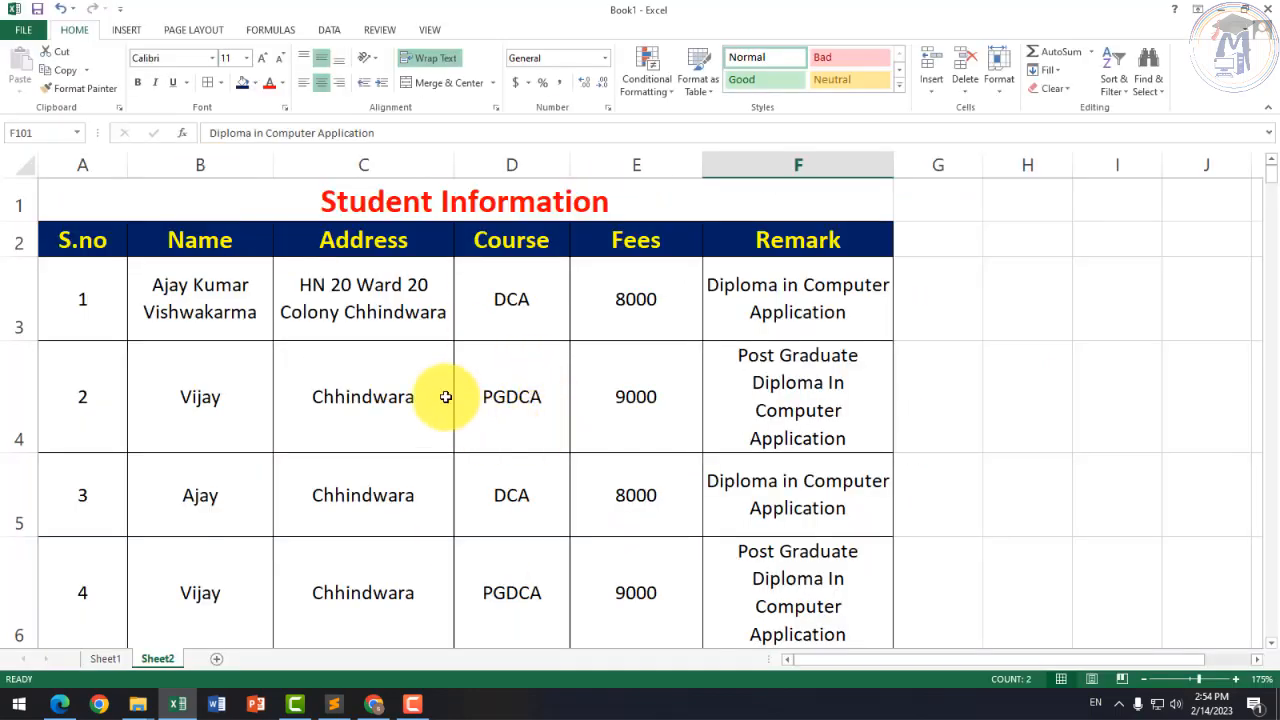
# Step: Copy title and header rows A1:F2 and try pasting at row 16, declining the overwrite
pyautogui.click(335, 370)
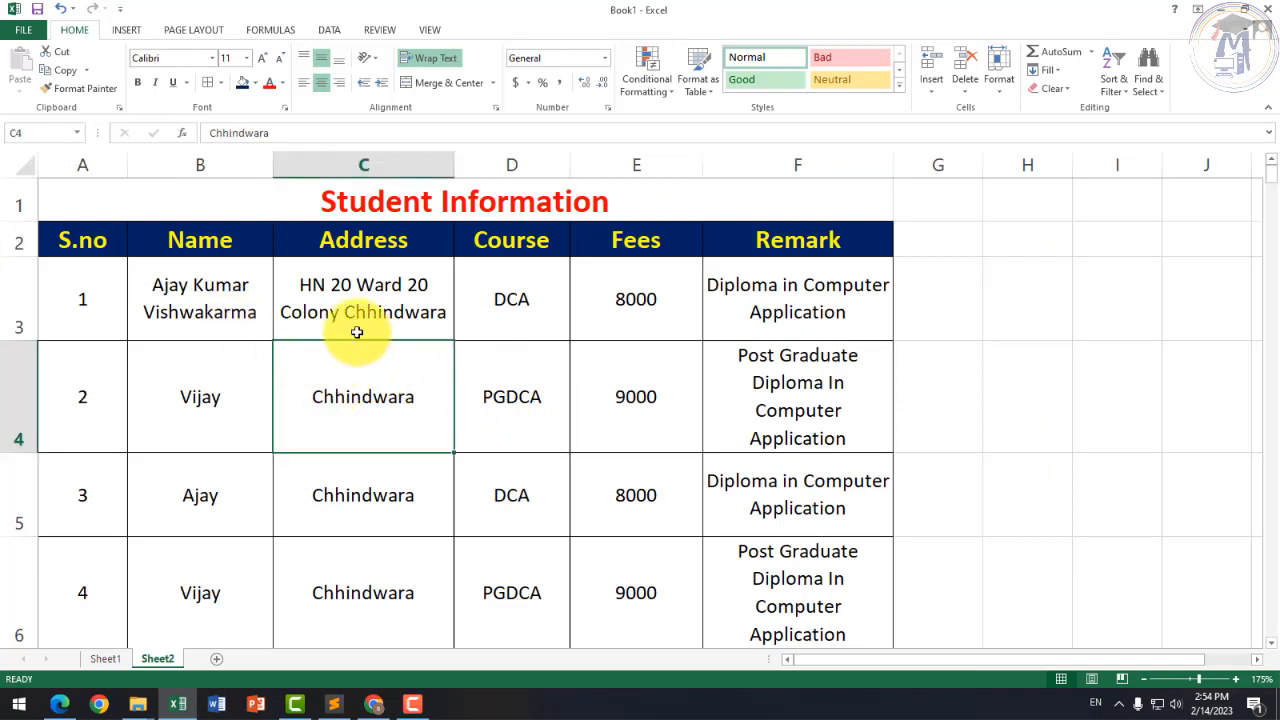
pyautogui.moveTo(163, 207); pyautogui.dragTo(823, 257)
pyautogui.hotkey('ctrl', 'c')
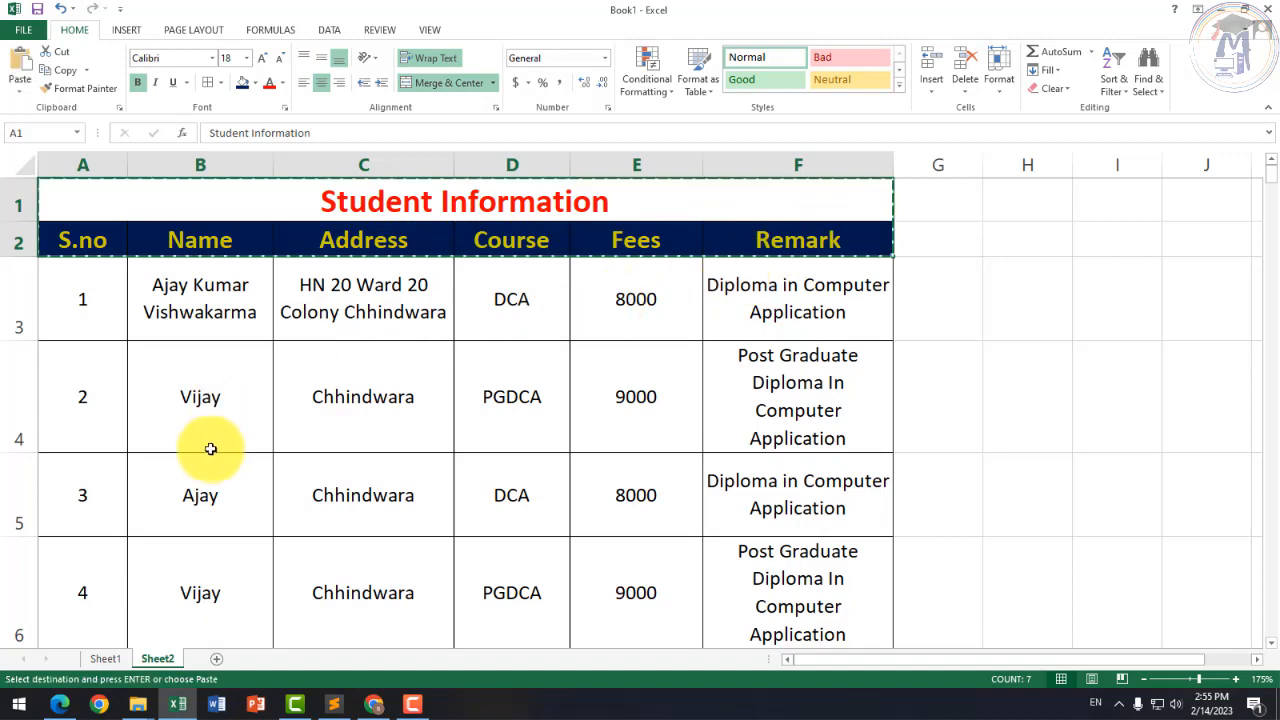
pyautogui.scroll(-7, 220, 450)
pyautogui.scroll(1, 220, 450)
pyautogui.scroll(1, 200, 440)
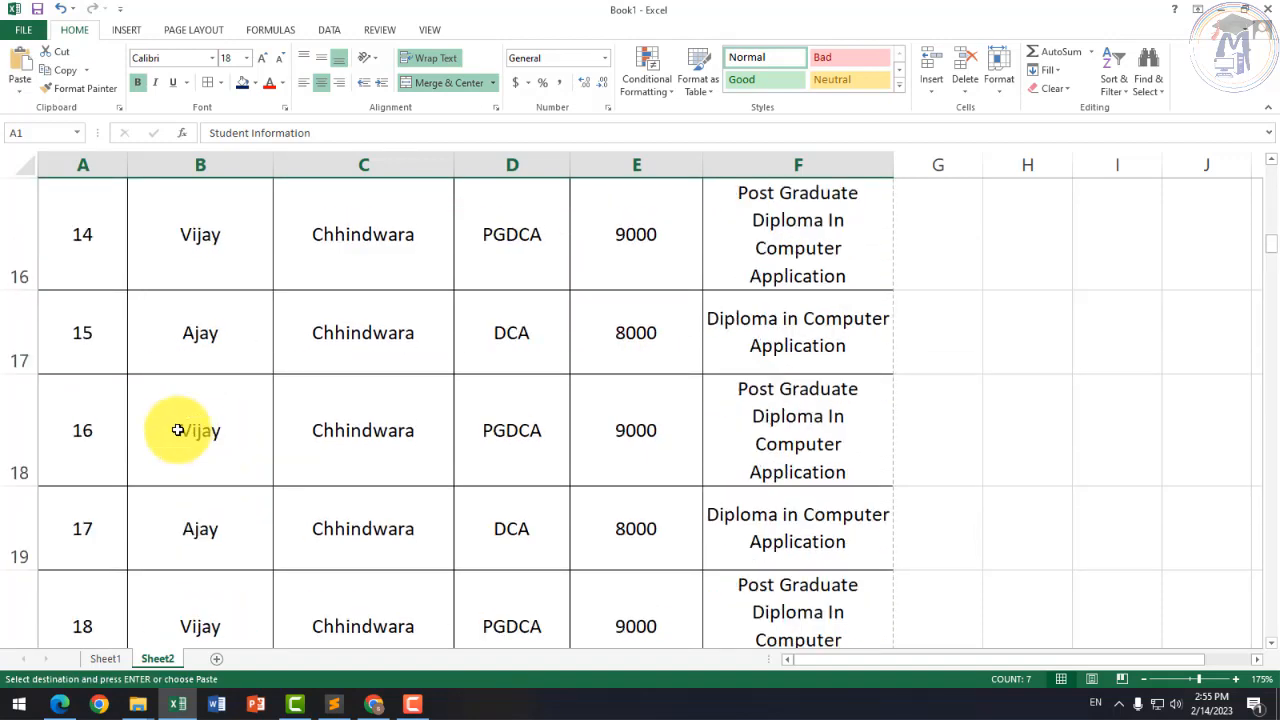
pyautogui.scroll(1, 140, 435)
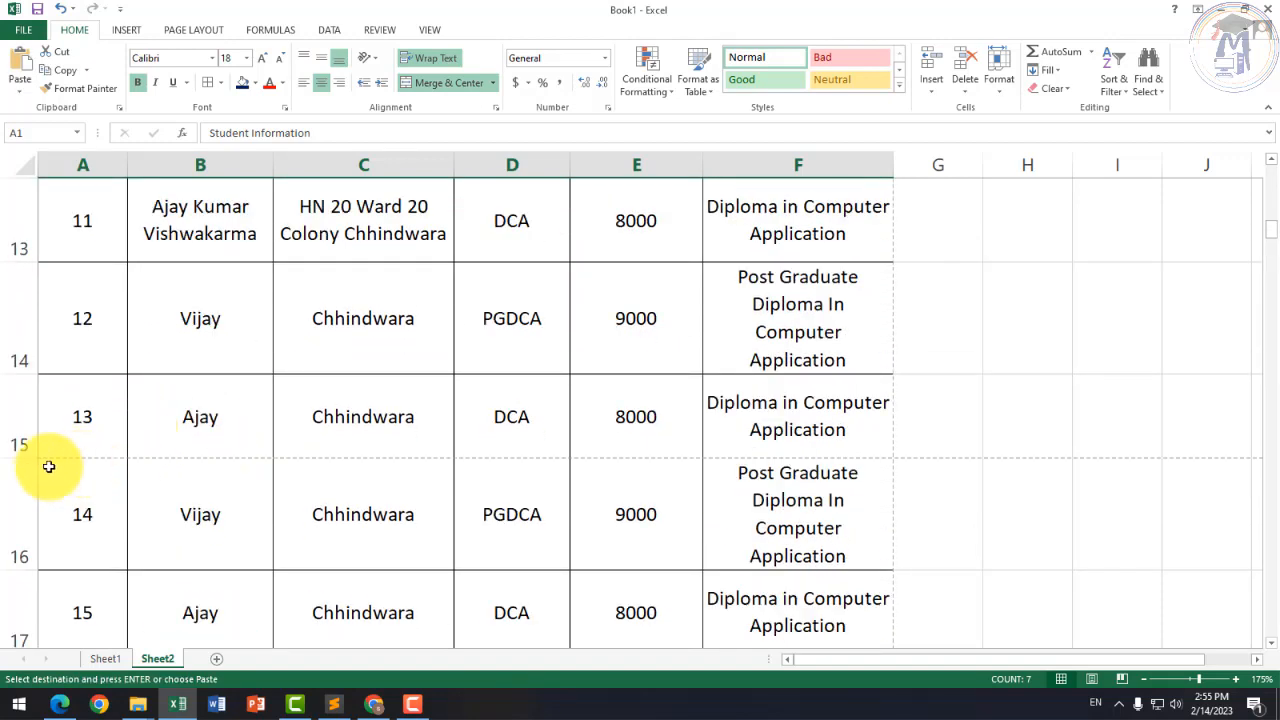
pyautogui.click(24, 491)
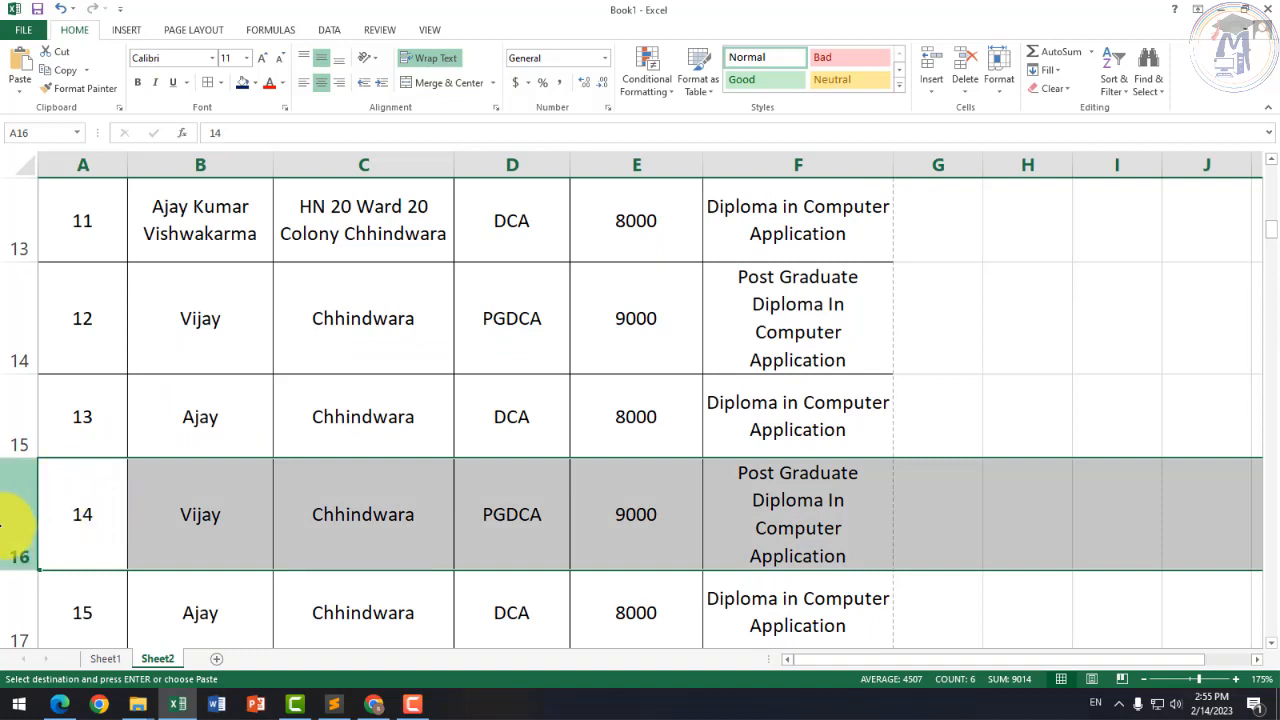
pyautogui.hotkey('ctrl', 'v')
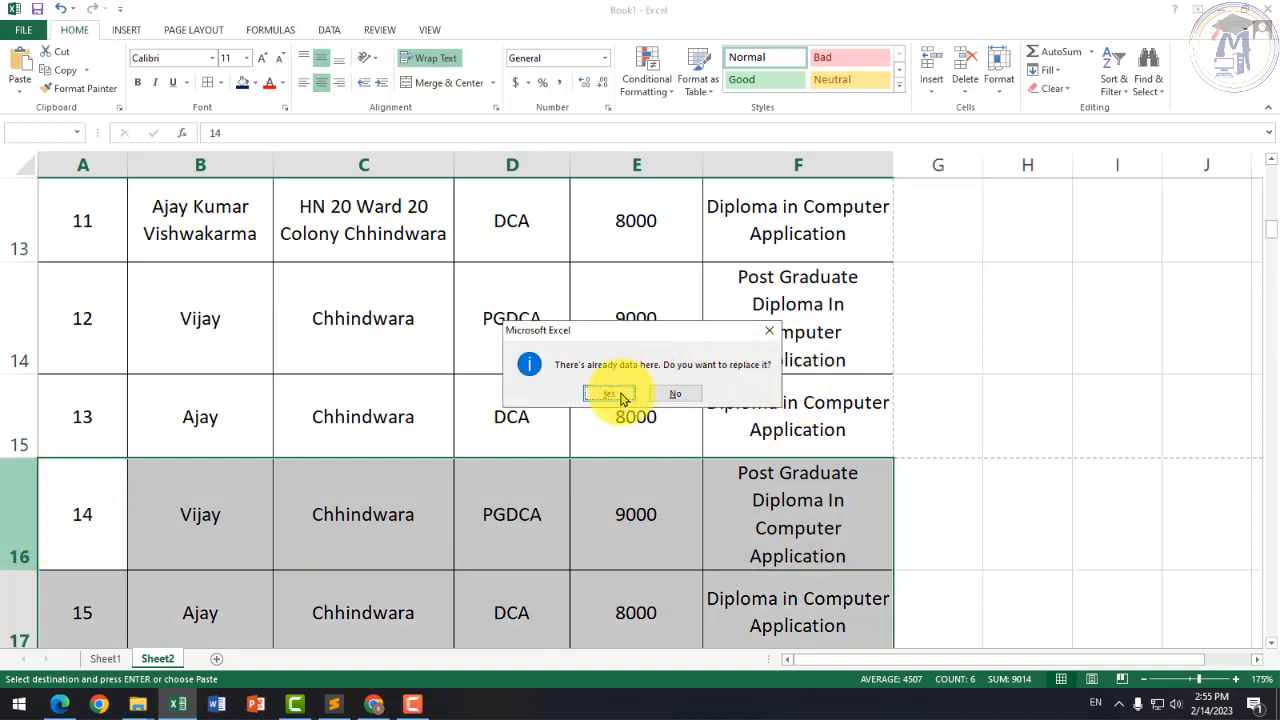
pyautogui.click(620, 397)
# Step: Insert the copied rows at row 16, shifting existing cells down
pyautogui.rightClick(12, 510)
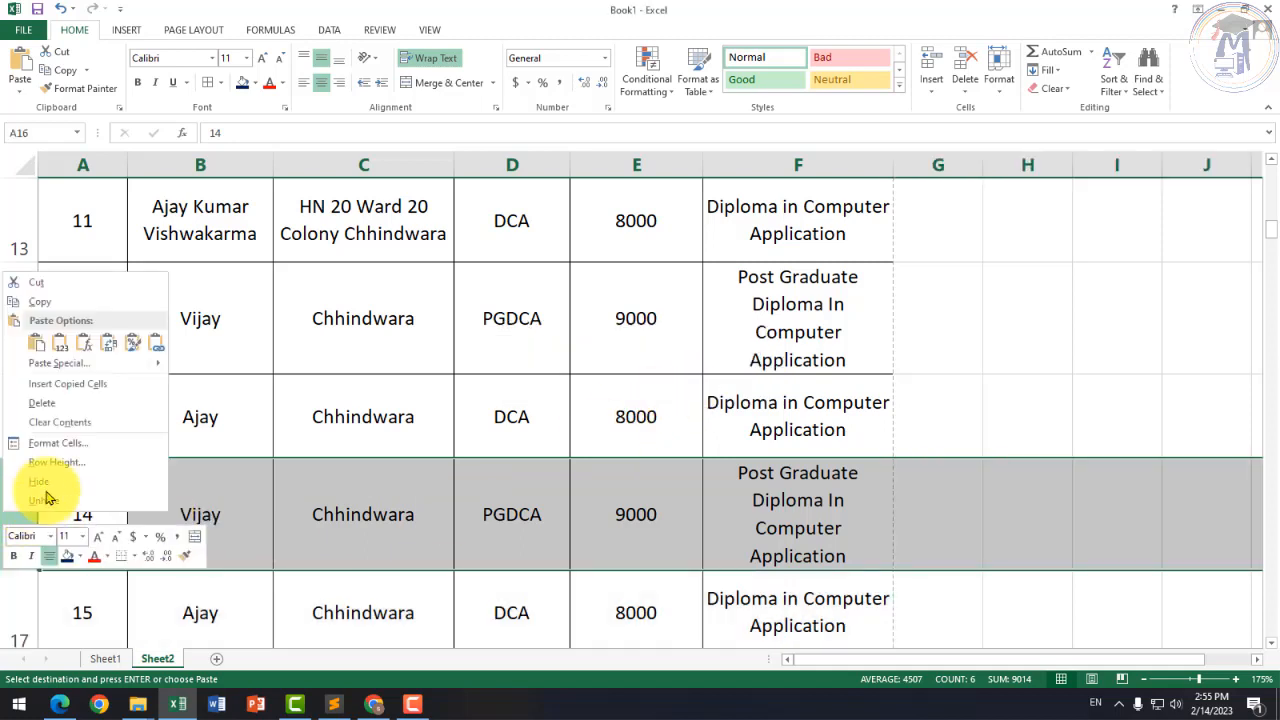
pyautogui.click(62, 390)
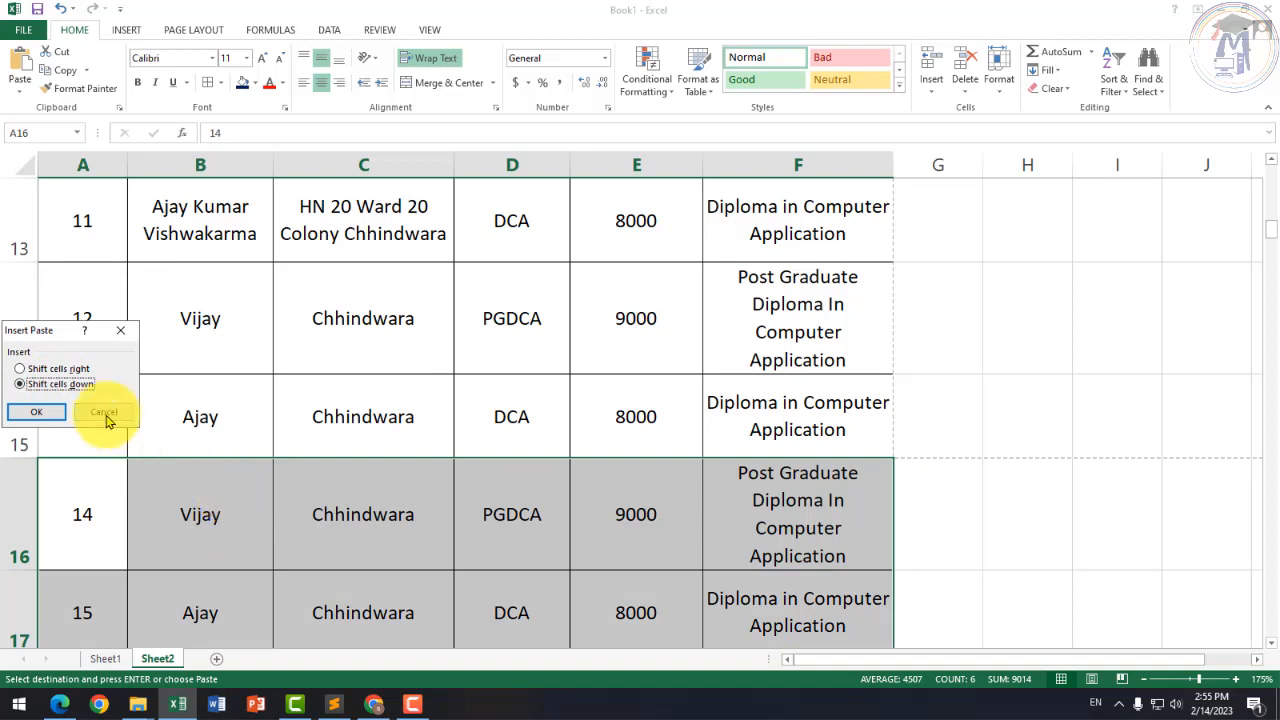
pyautogui.click(48, 413)
pyautogui.click(236, 516)
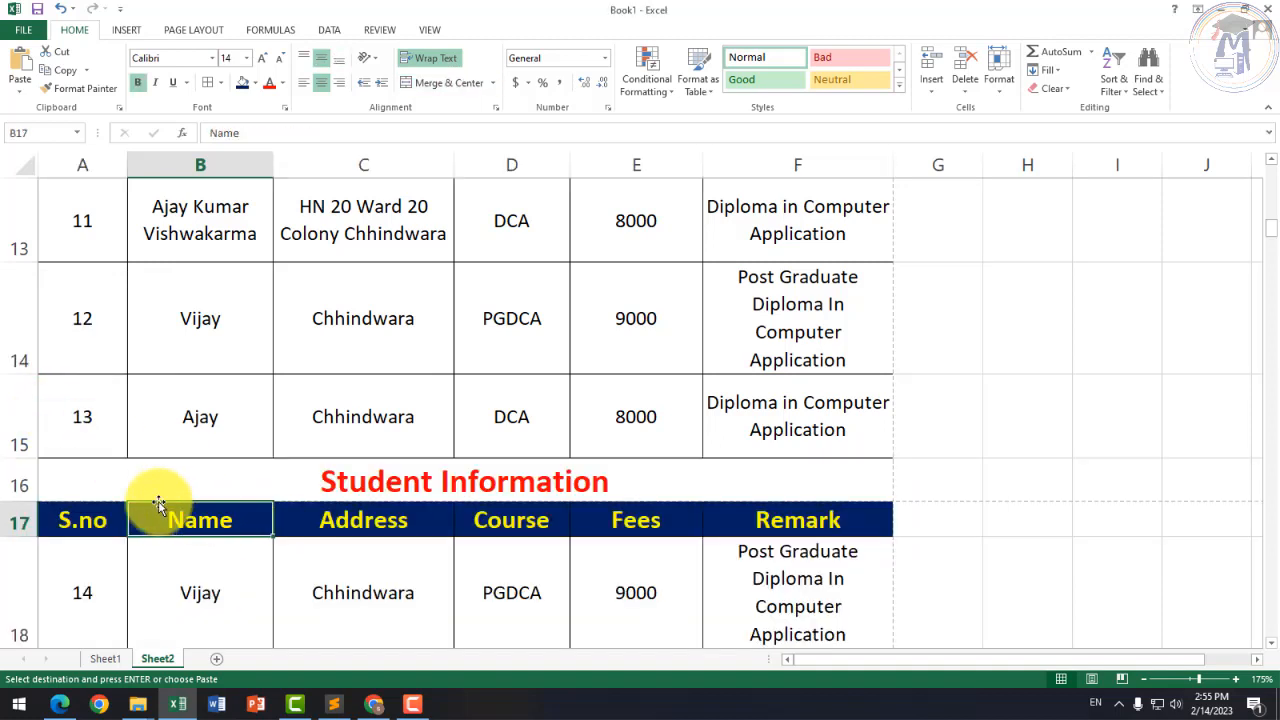
# Step: Insert two blank rows above the repeated Student Information title
pyautogui.click(103, 484)
pyautogui.rightClick(22, 488)
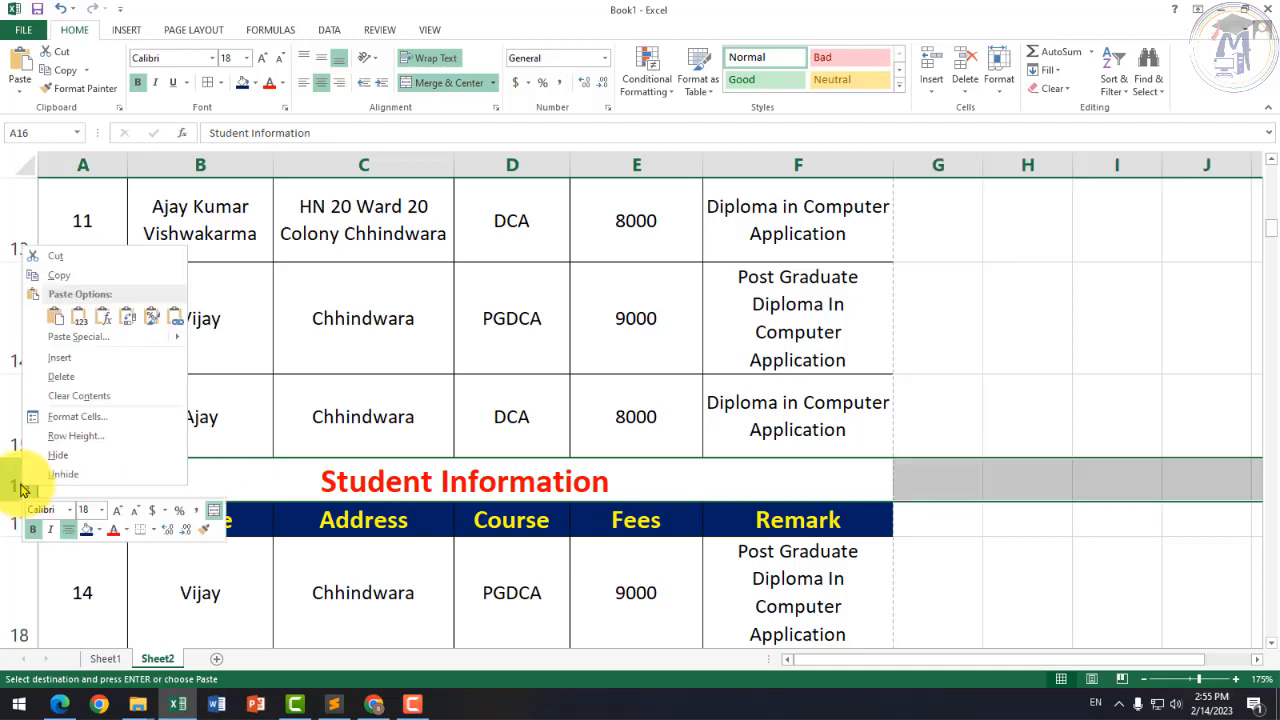
pyautogui.click(60, 357)
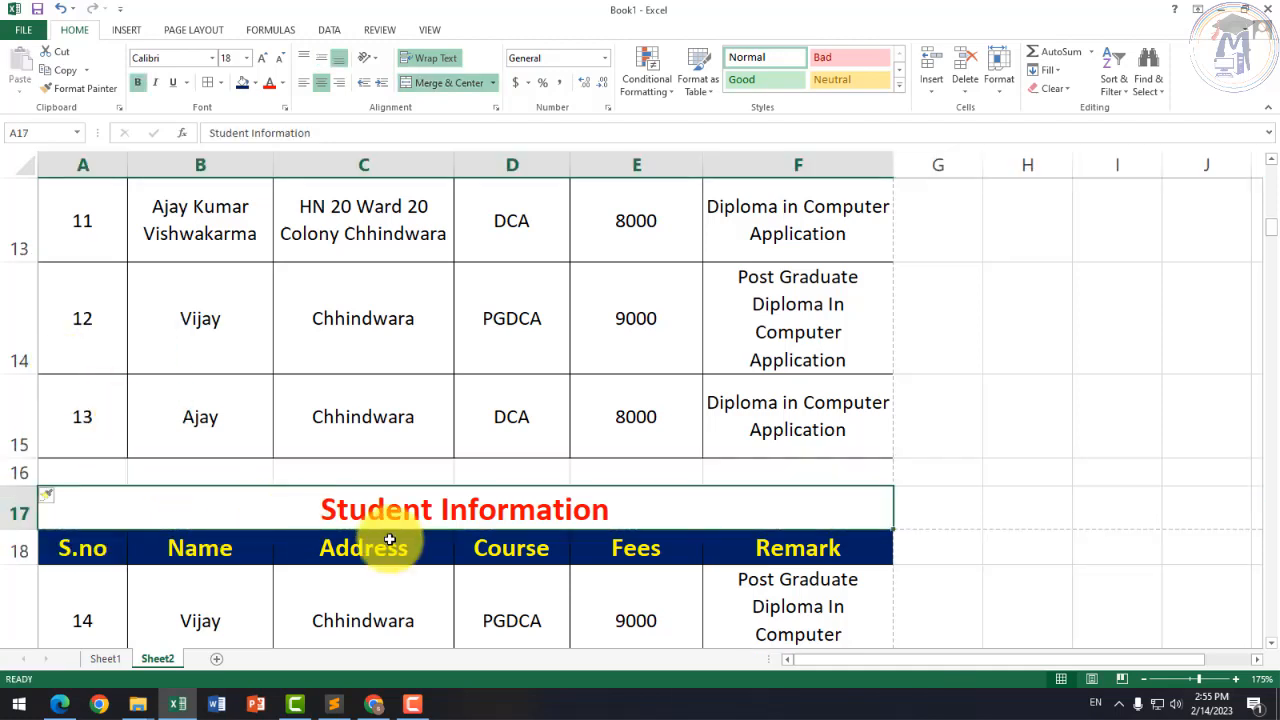
pyautogui.rightClick(20, 474)
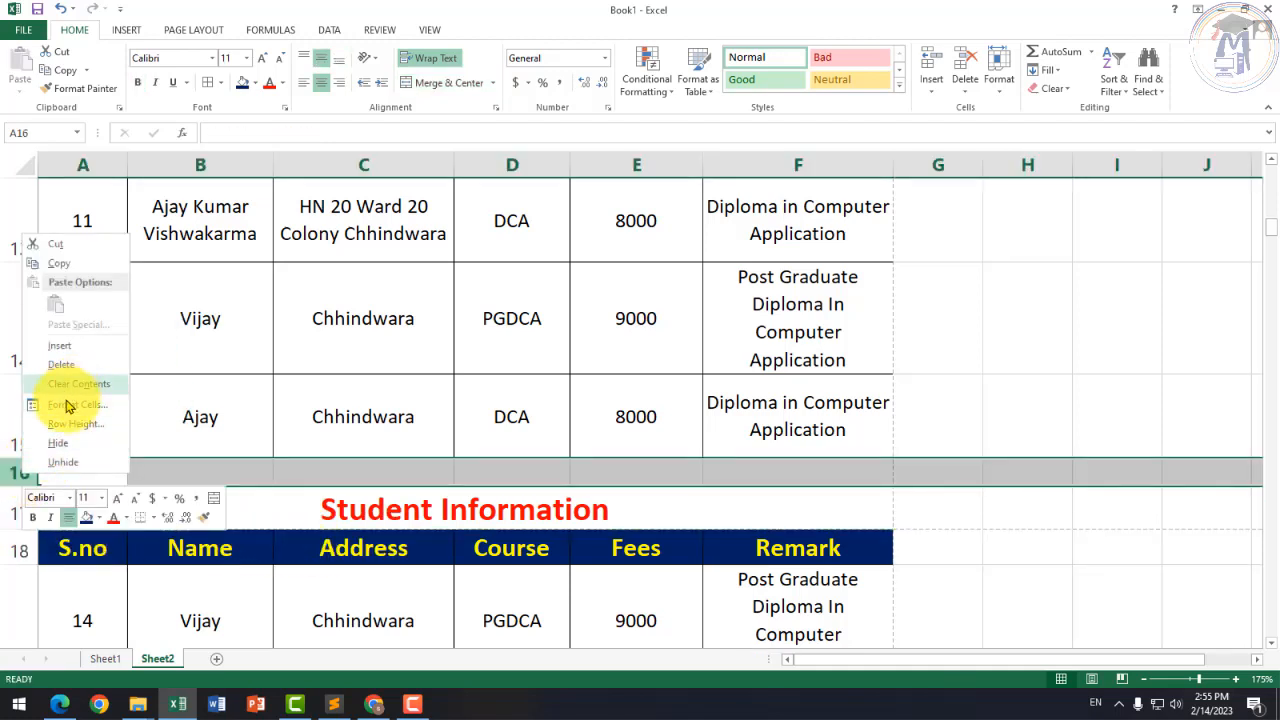
pyautogui.click(60, 345)
pyautogui.click(309, 540)
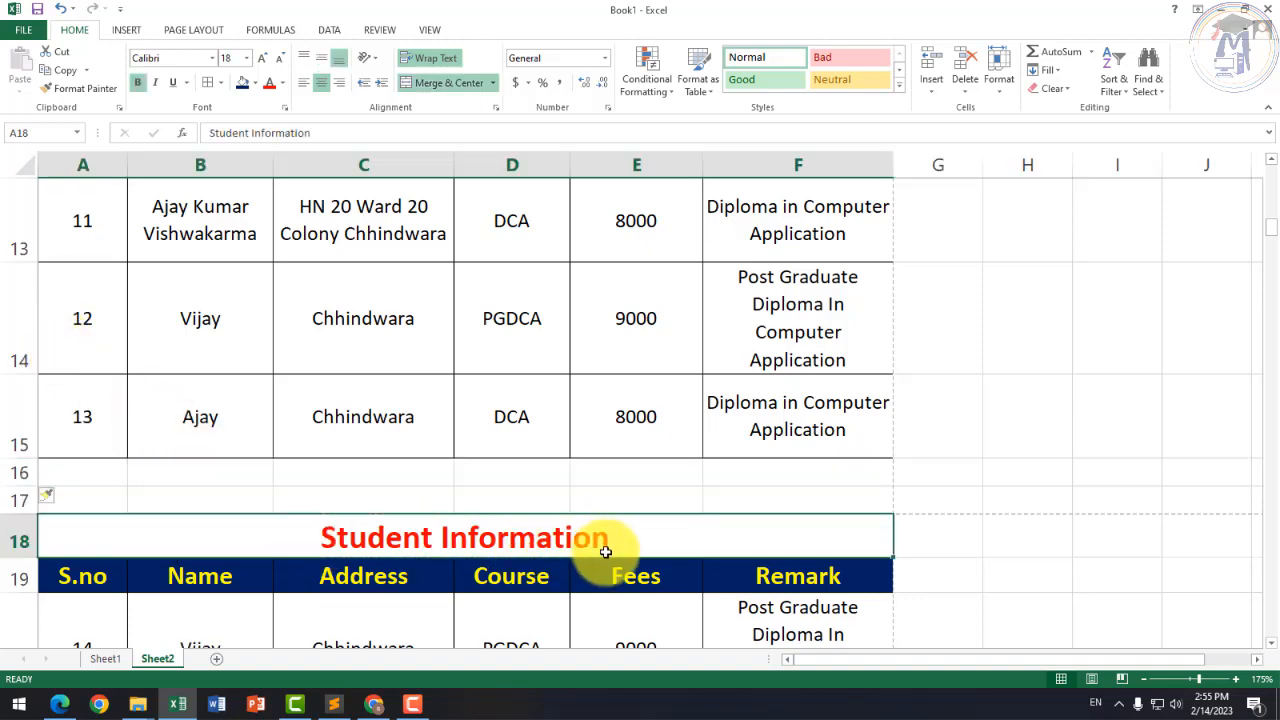
# Step: Open the workbook's File Info page
pyautogui.scroll(-3, 605, 552)
pyautogui.scroll(3, 634, 523)
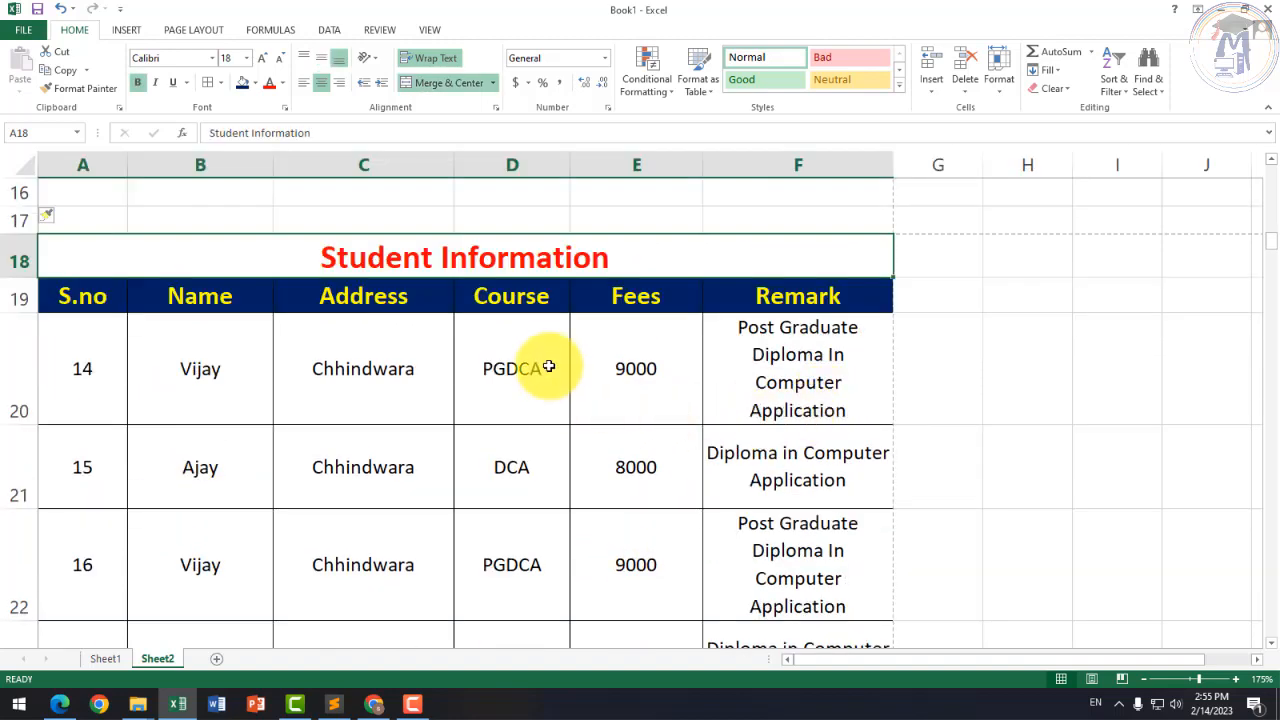
pyautogui.scroll(3, 549, 367)
pyautogui.click(368, 572)
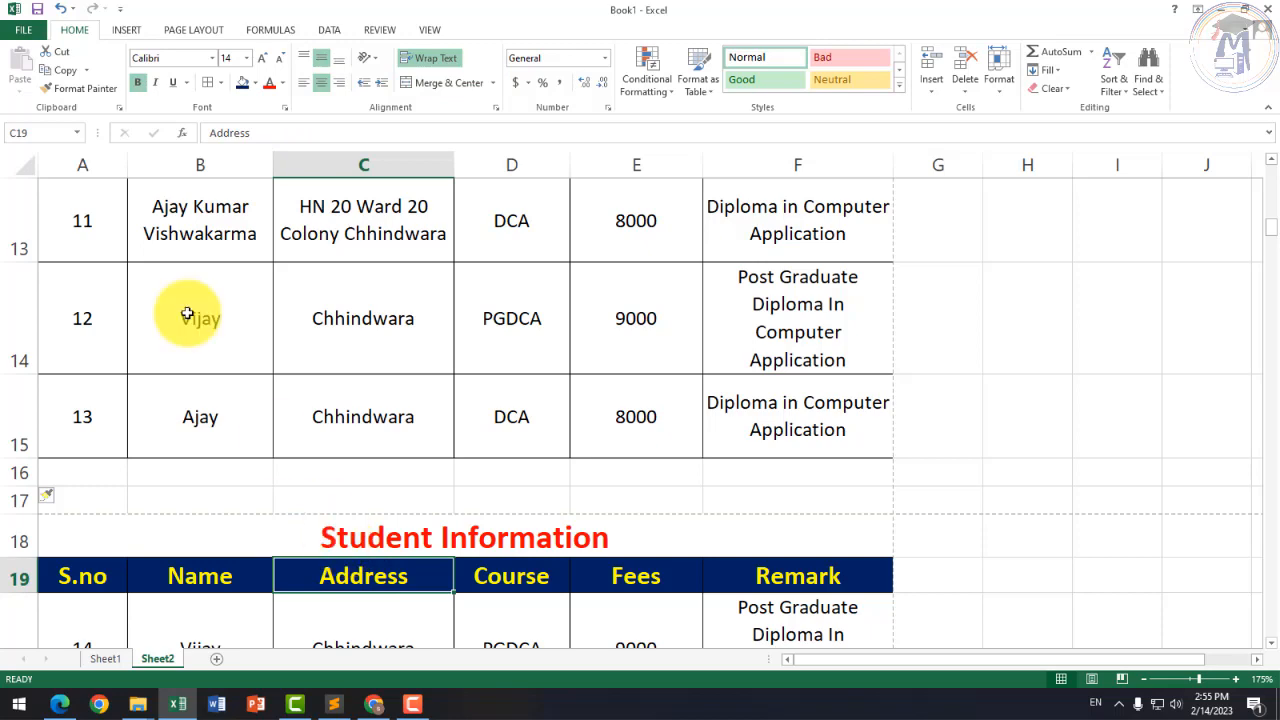
pyautogui.click(22, 29)
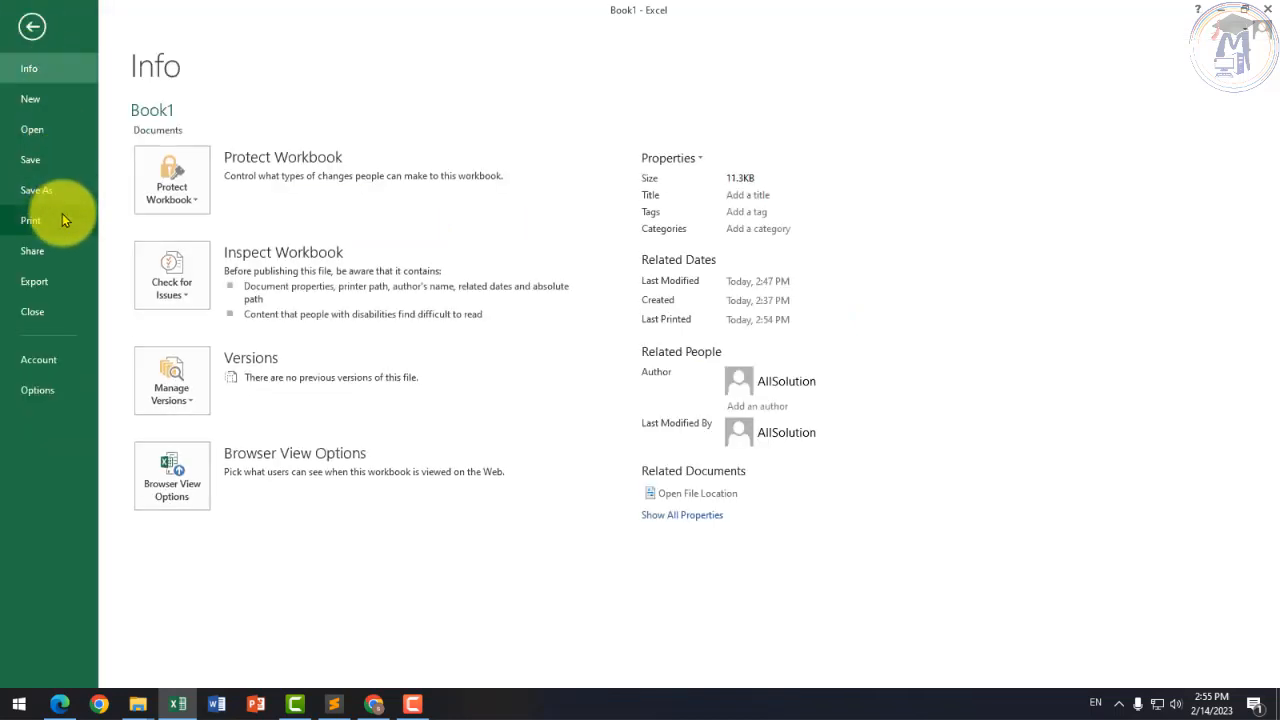
# Step: Check in print preview that page 2 now opens with the title and header, then return
pyautogui.click(31, 220)
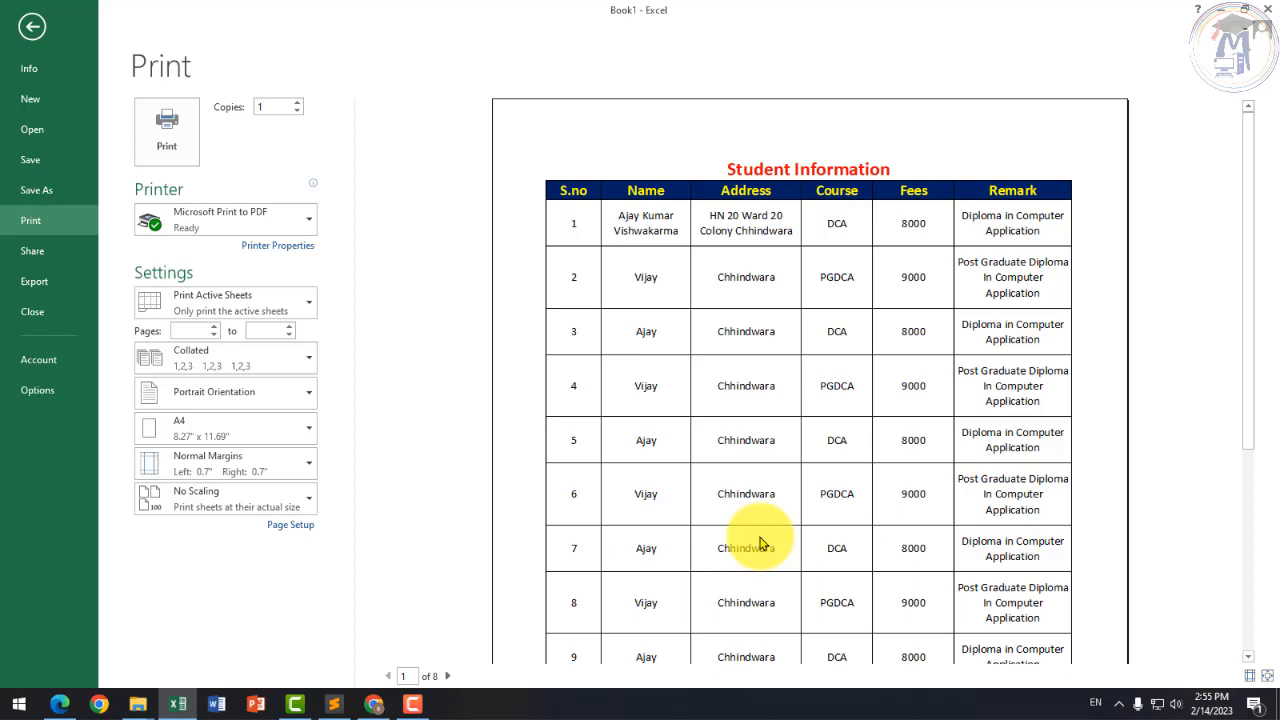
pyautogui.click(448, 677)
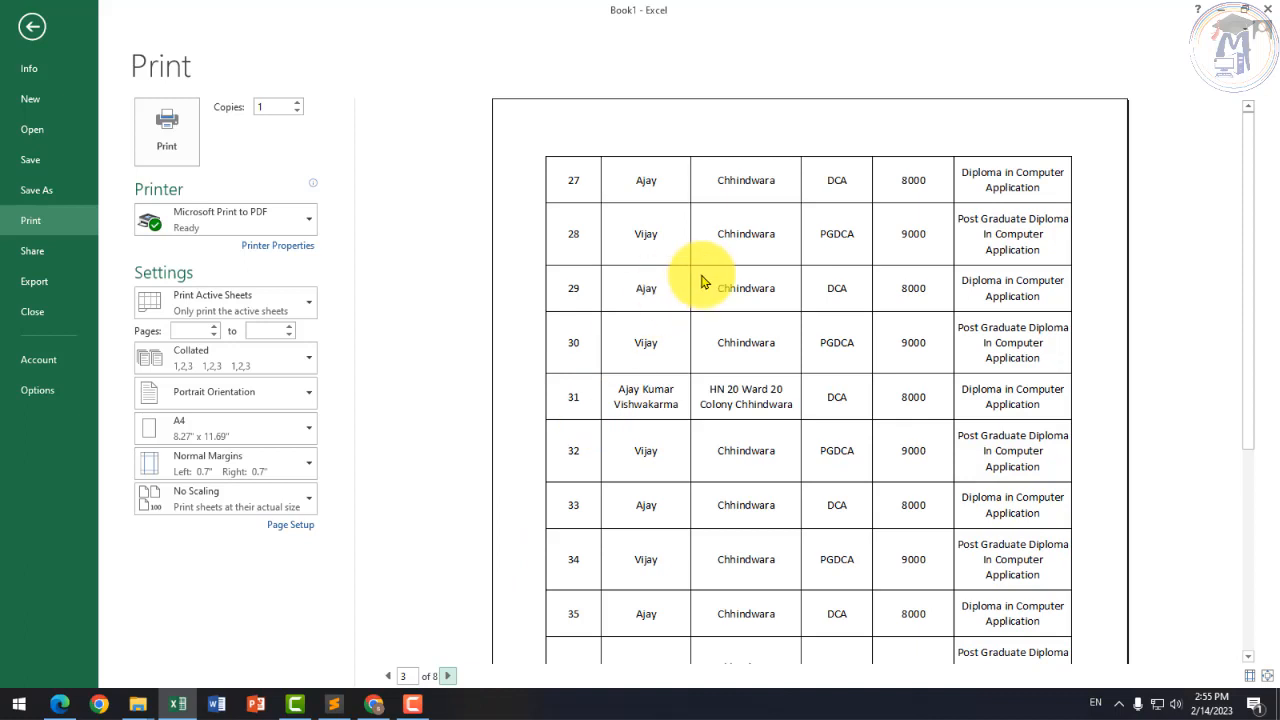
pyautogui.click(389, 676)
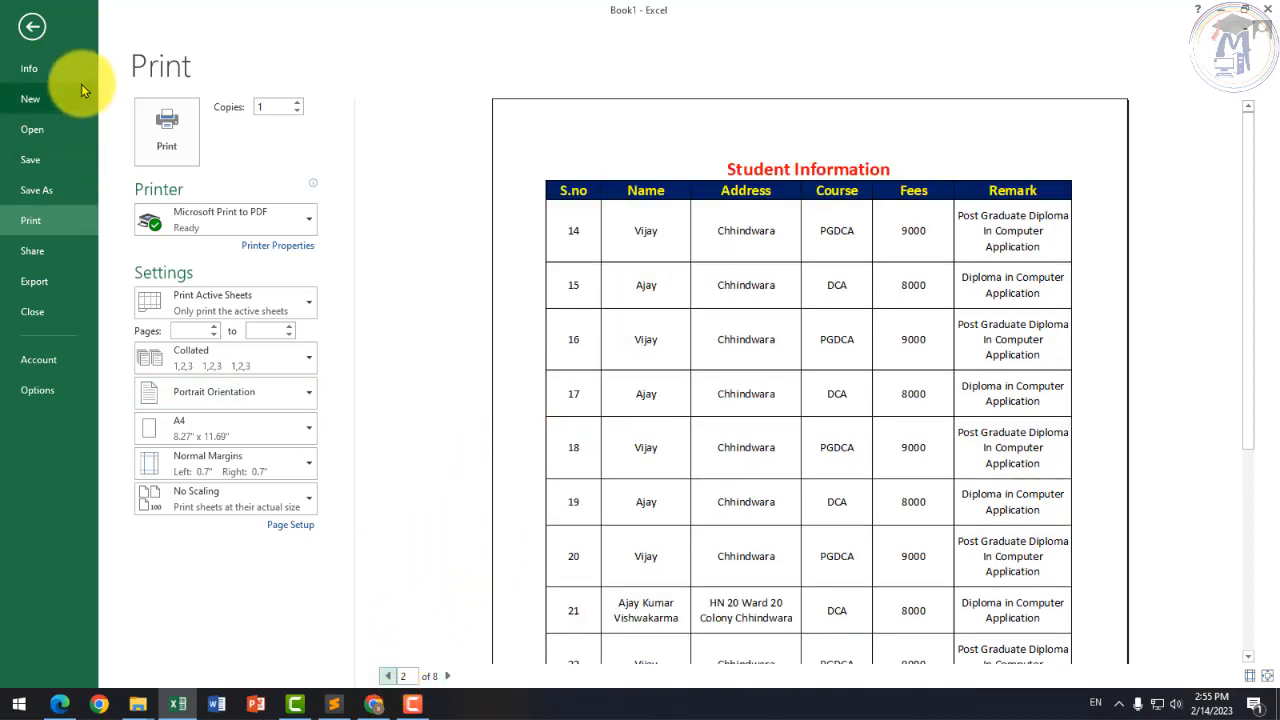
pyautogui.click(32, 26)
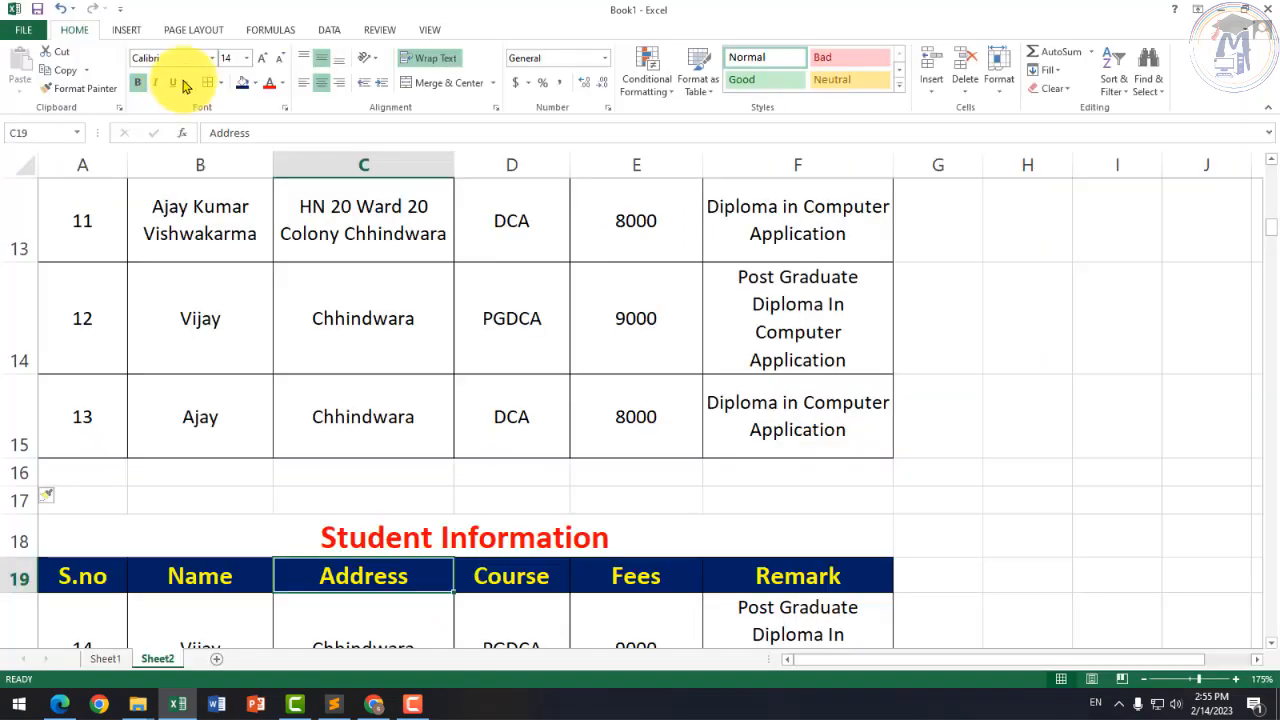
# Step: Set custom top and bottom page margins of 0.25 from the Page Layout Margins menu
pyautogui.click(193, 29)
pyautogui.click(123, 70)
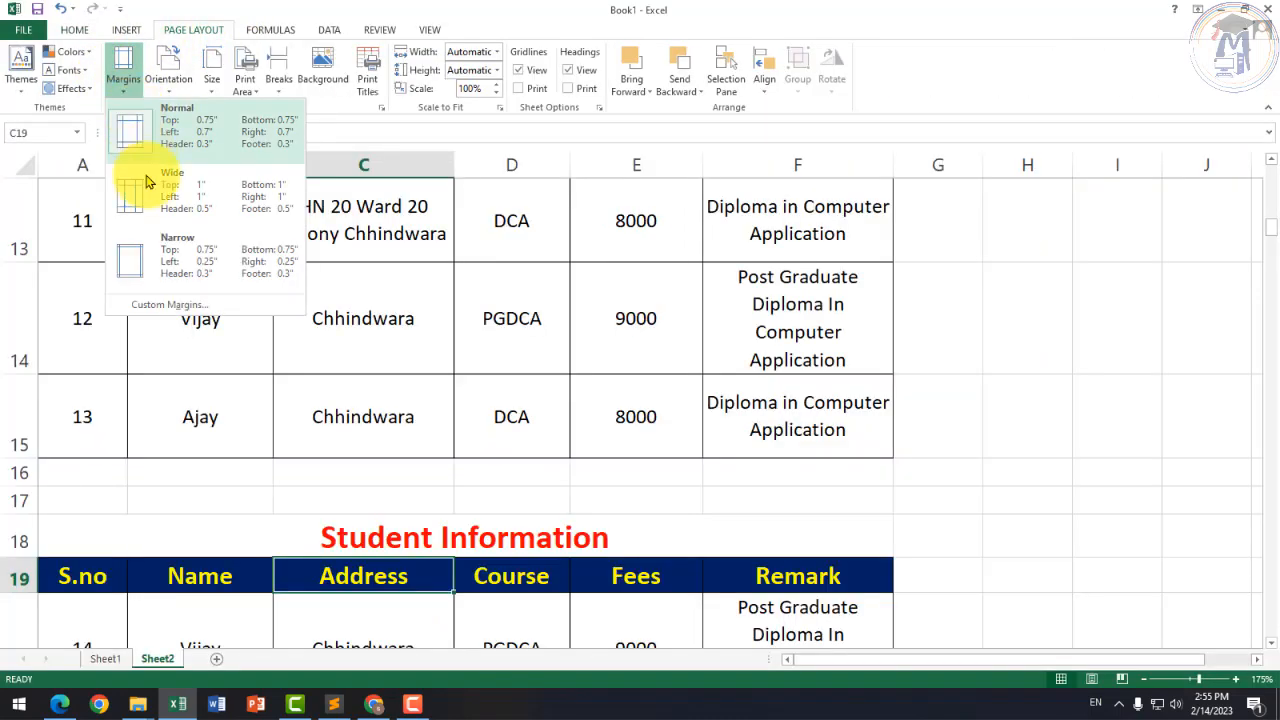
pyautogui.click(186, 306)
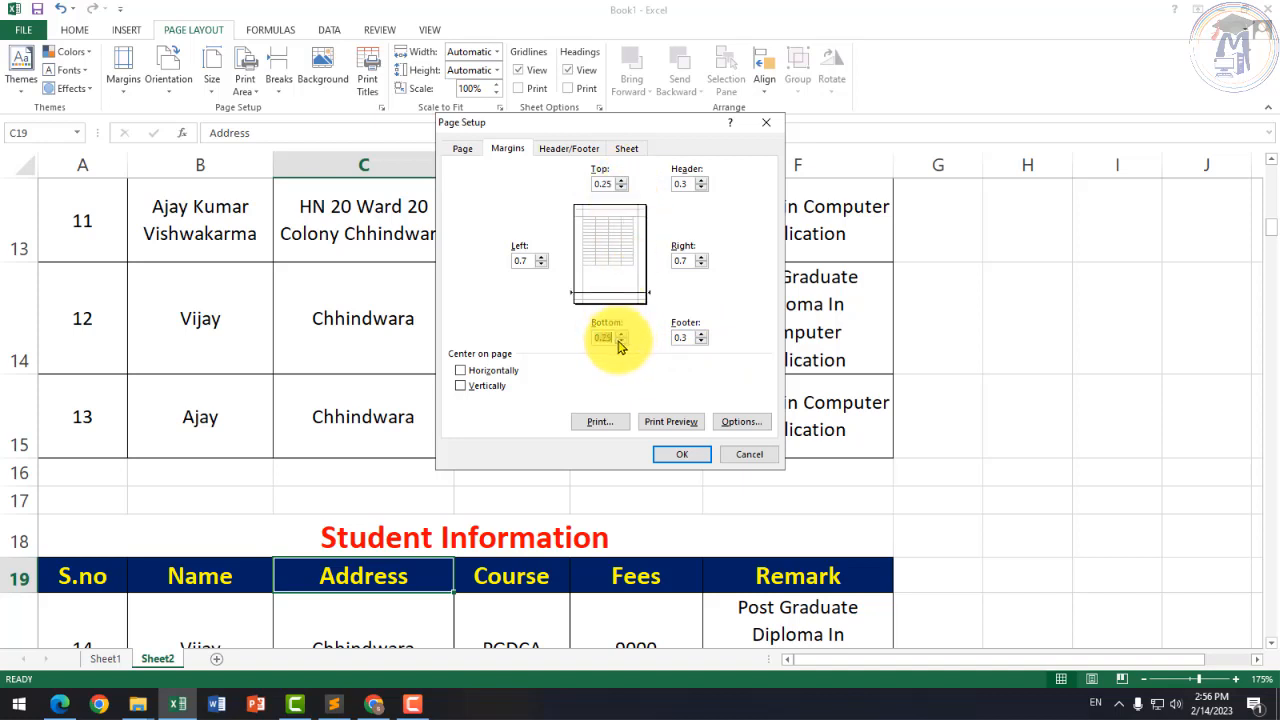
pyautogui.click(677, 456)
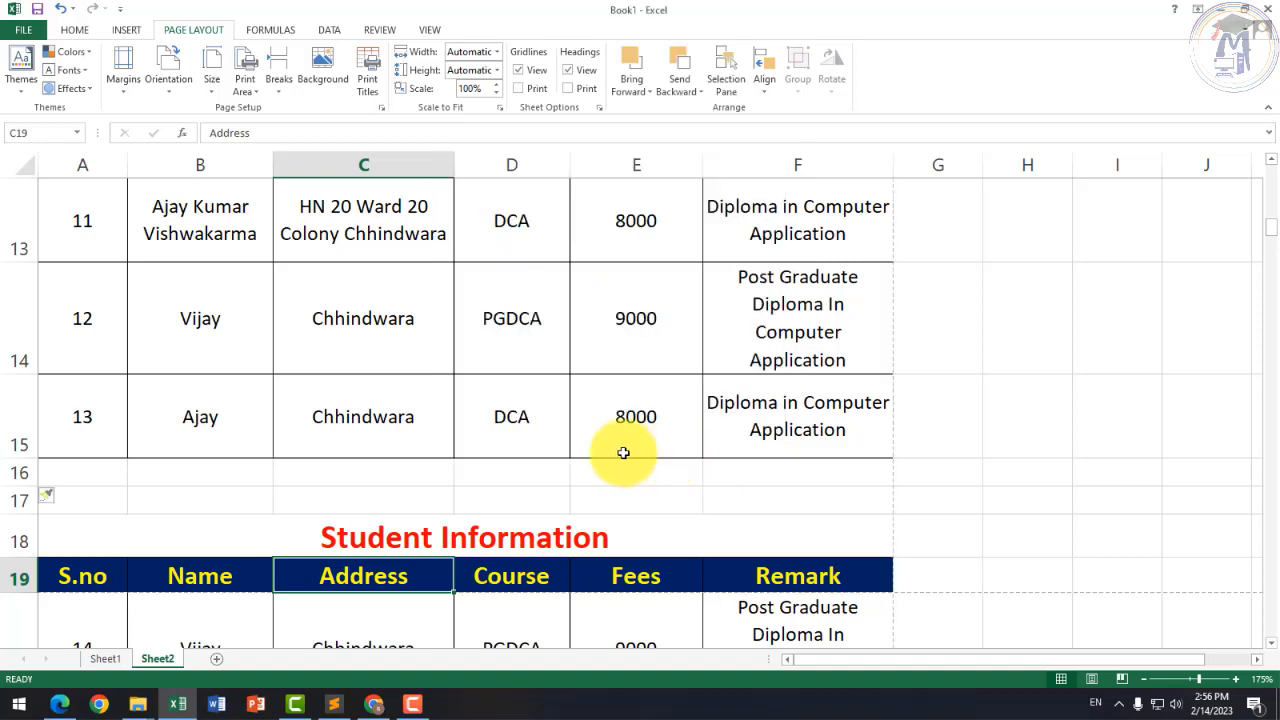
pyautogui.click(24, 30)
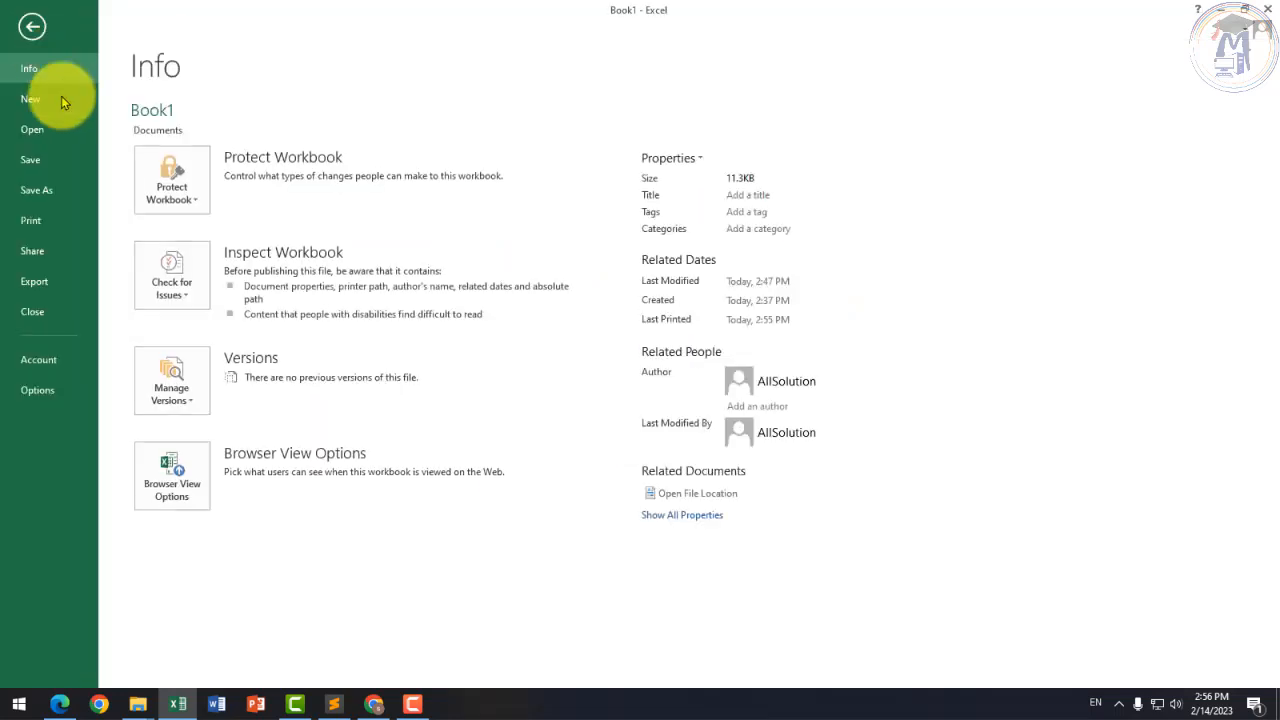
# Step: Show the 7-page print preview and scroll to the foot of page 1 (students 1–13)
pyautogui.click(31, 221)
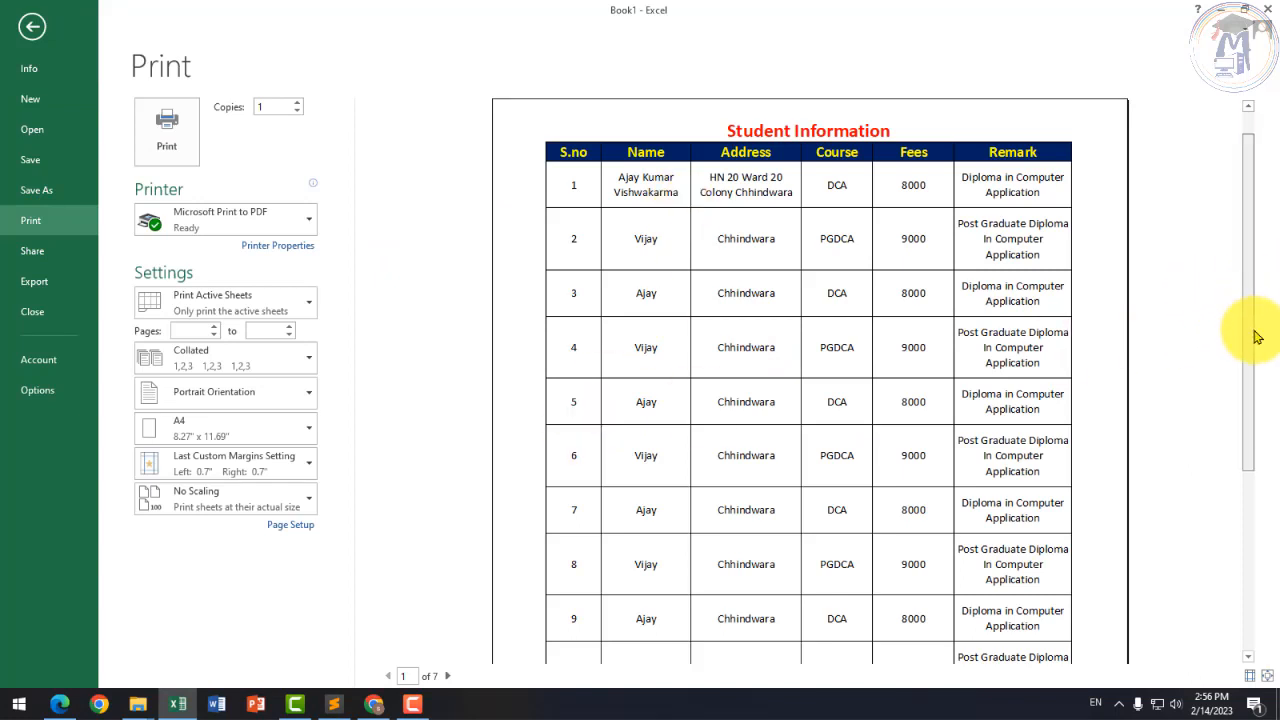
pyautogui.scroll(-3, 1270, 422)
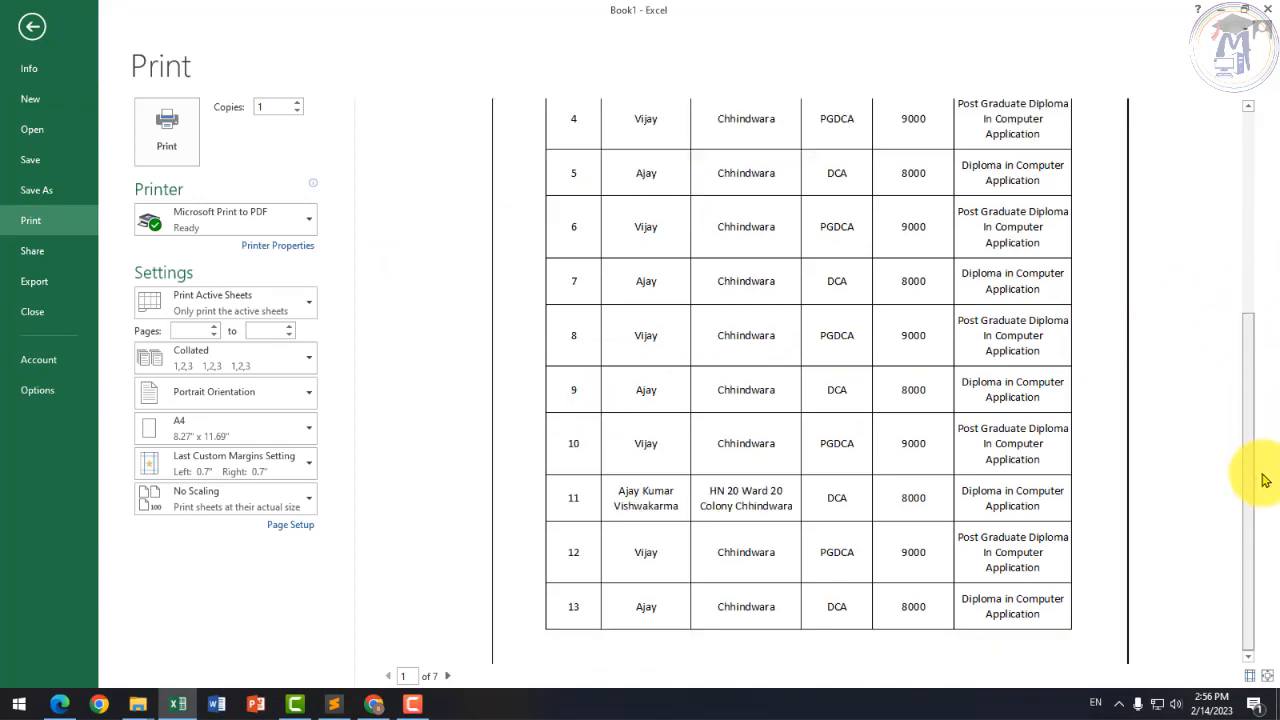
pyautogui.scroll(-2, 820, 586)
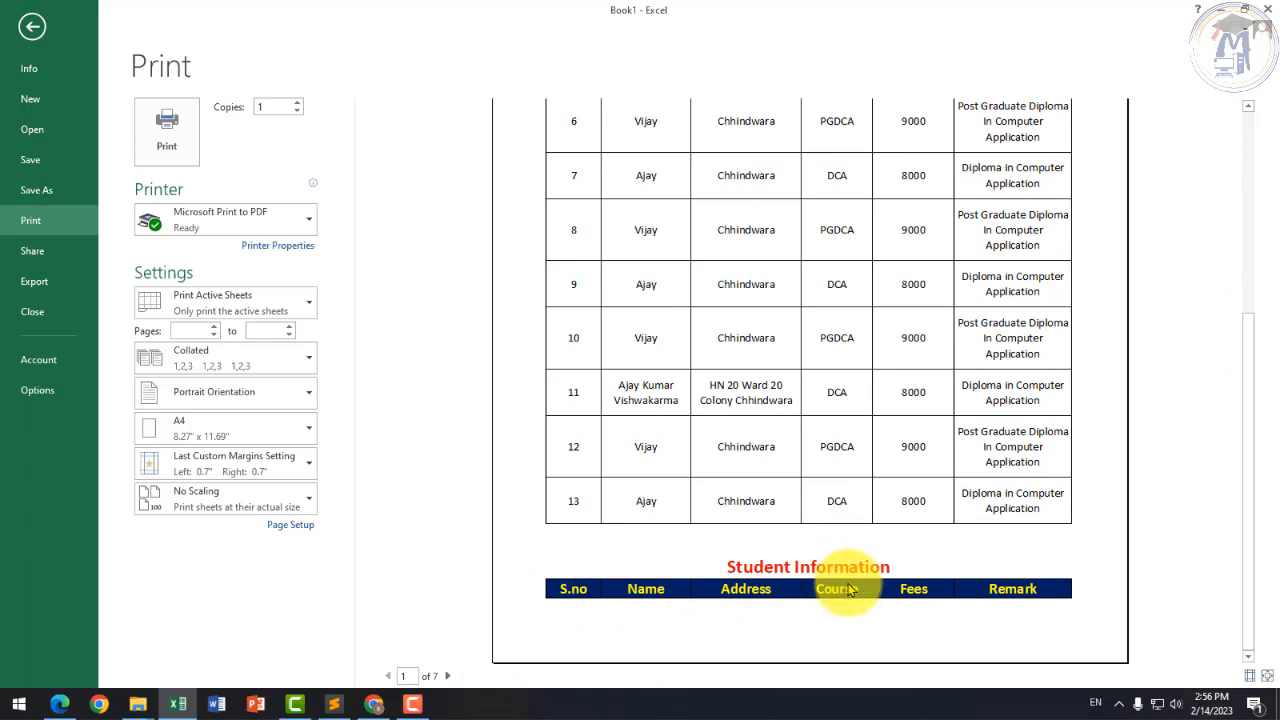
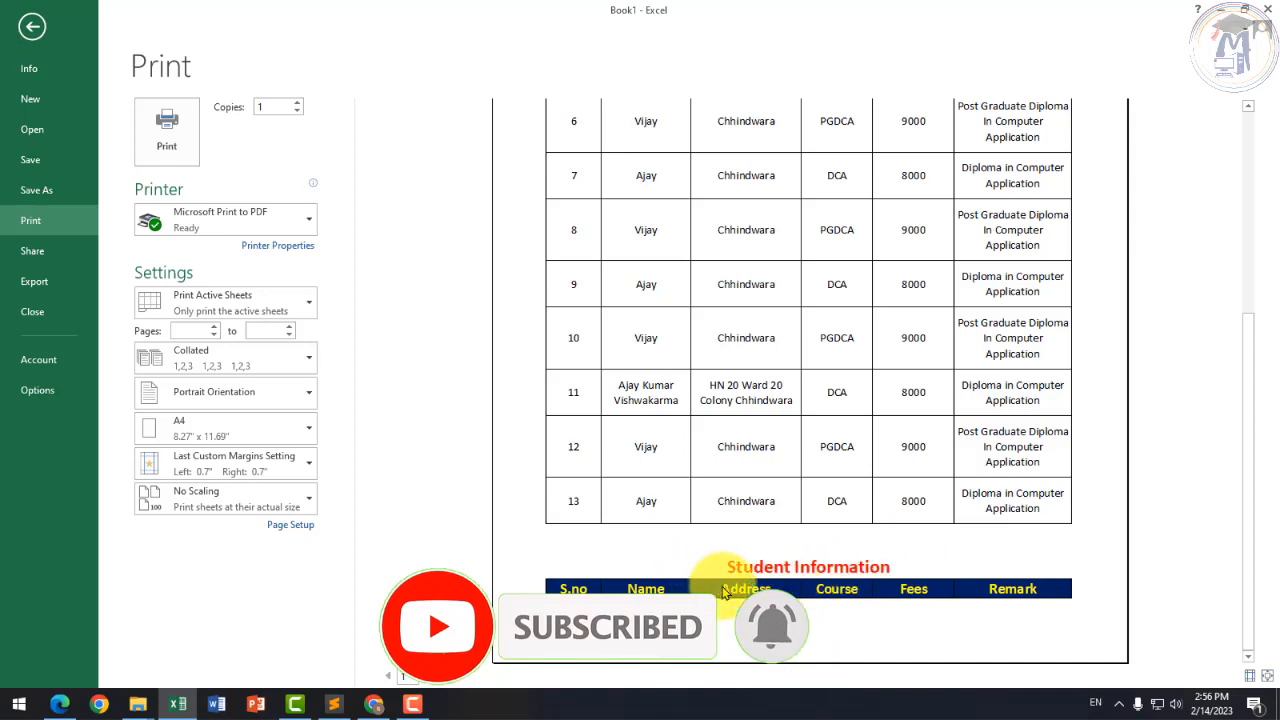
# Step: Leave the 7-page print preview and scroll back up the Sheet2 student table
pyautogui.press('Escape')
pyautogui.scroll(1, 329, 429)
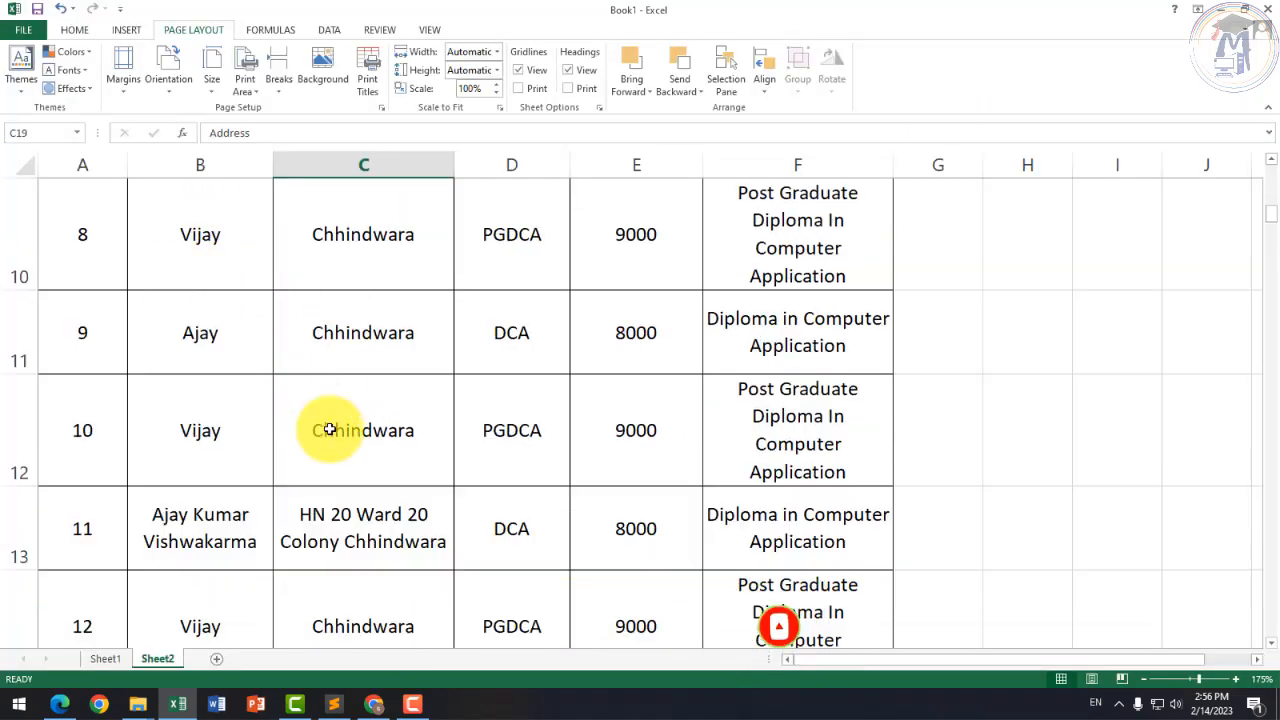
# Step: Delete rows 16–19, removing the blank rows and the repeated title and header
pyautogui.scroll(-4, 336, 430)
pyautogui.scroll(2, 150, 400)
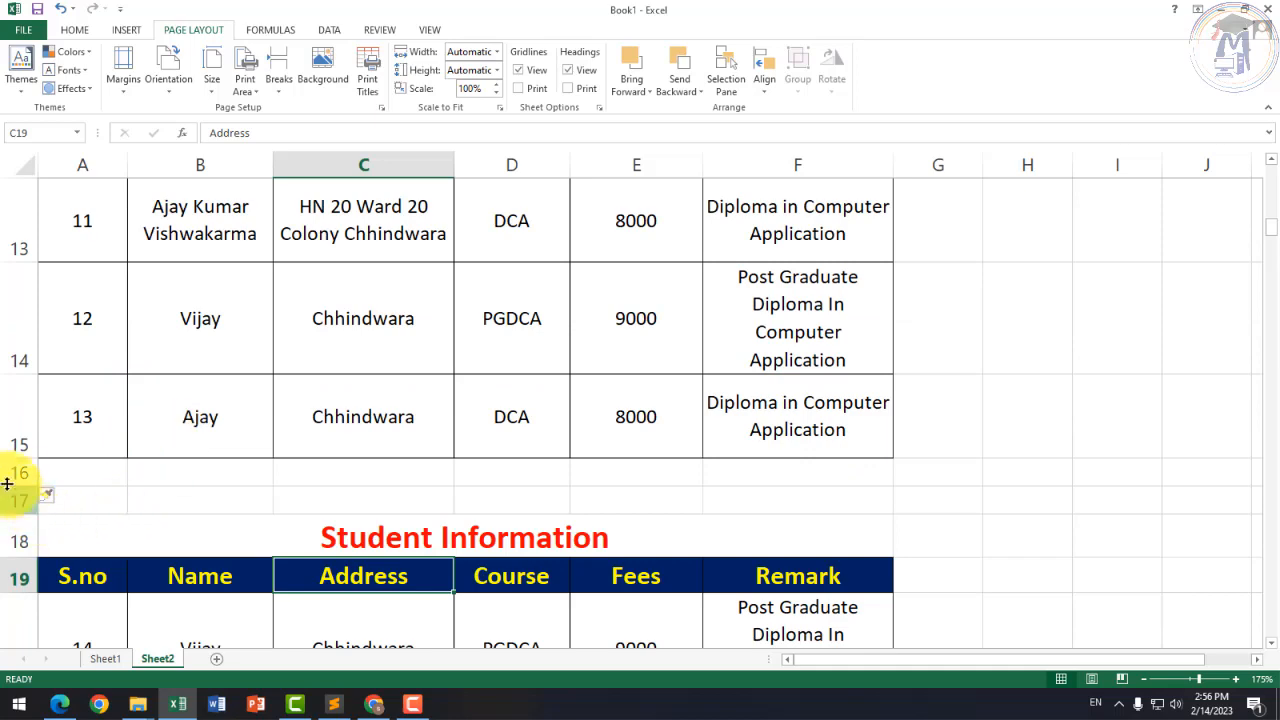
pyautogui.moveTo(12, 478); pyautogui.dragTo(40, 570)
pyautogui.rightClick(23, 511)
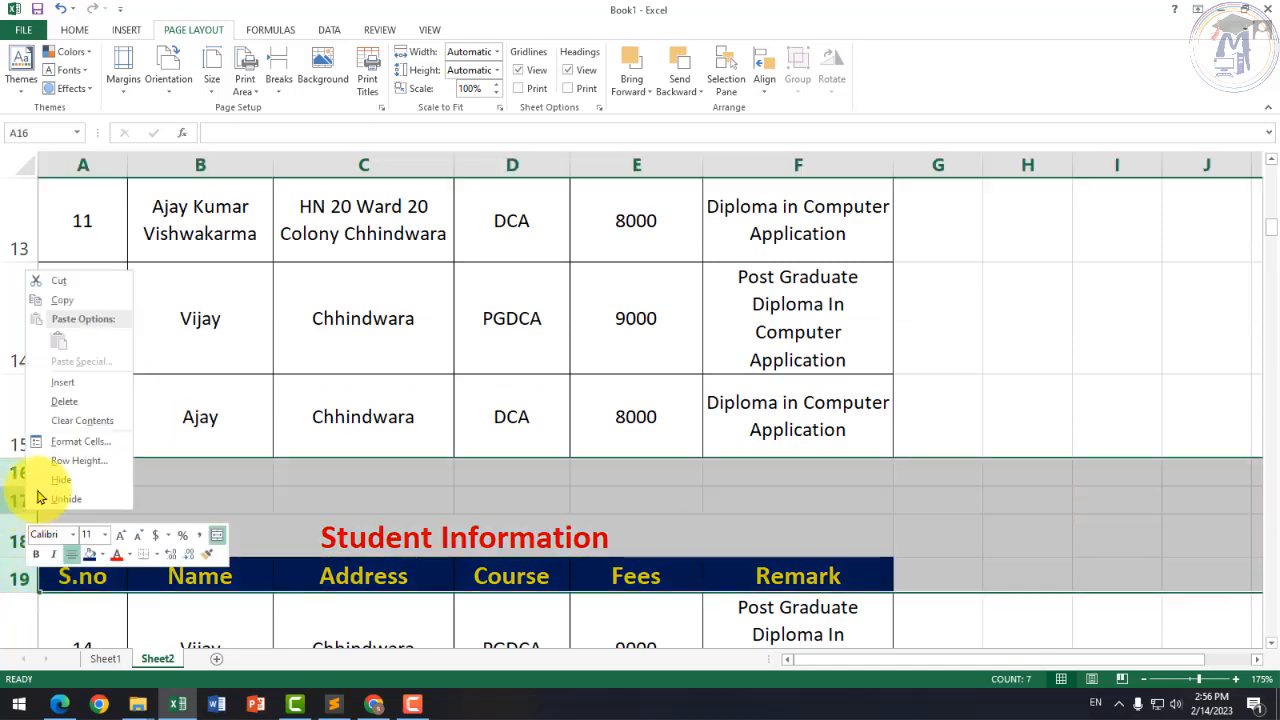
pyautogui.click(66, 403)
pyautogui.click(340, 506)
pyautogui.scroll(4, 350, 505)
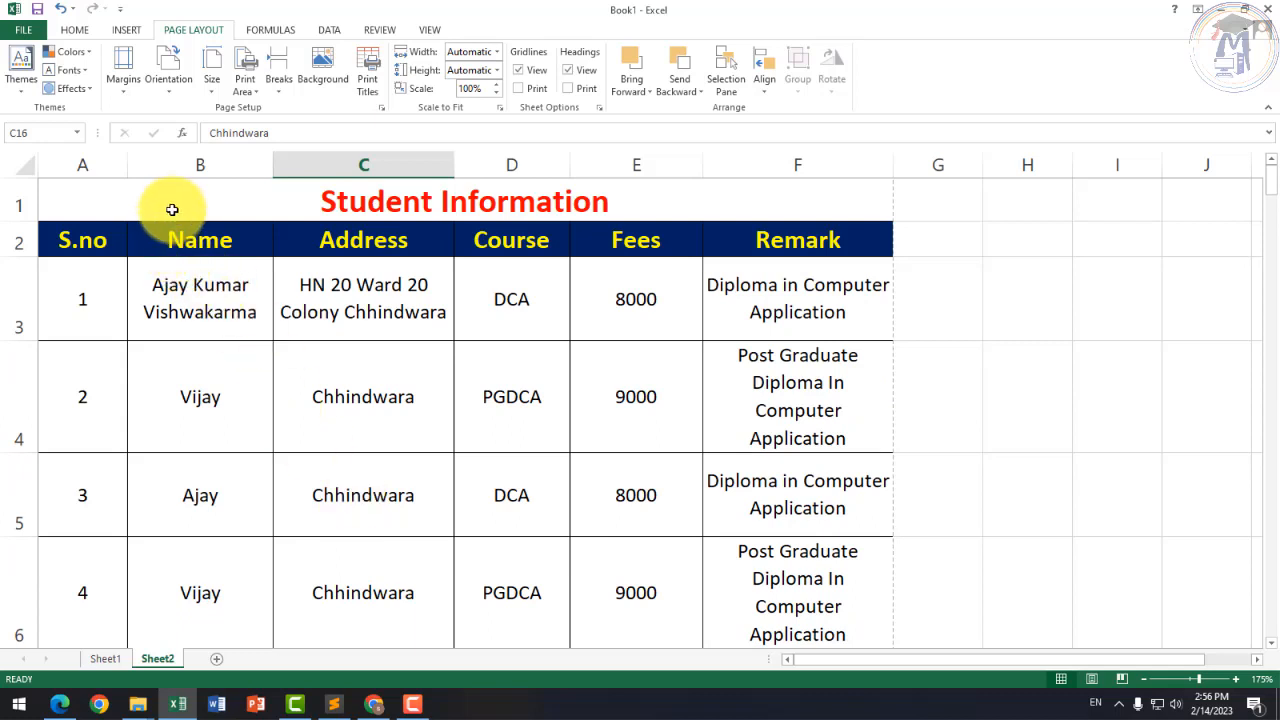
# Step: Select the title row 1, header row 2 and their cells to review the table top
pyautogui.moveTo(171, 206); pyautogui.dragTo(527, 255)
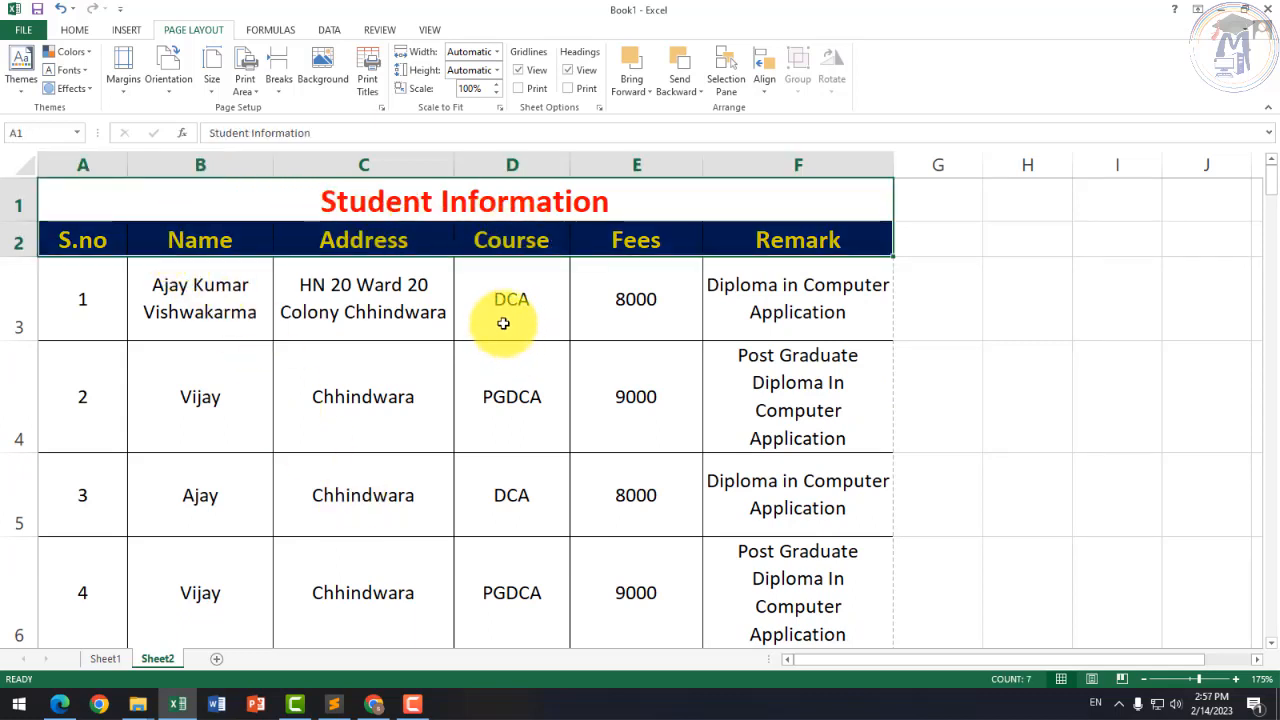
pyautogui.click(420, 288)
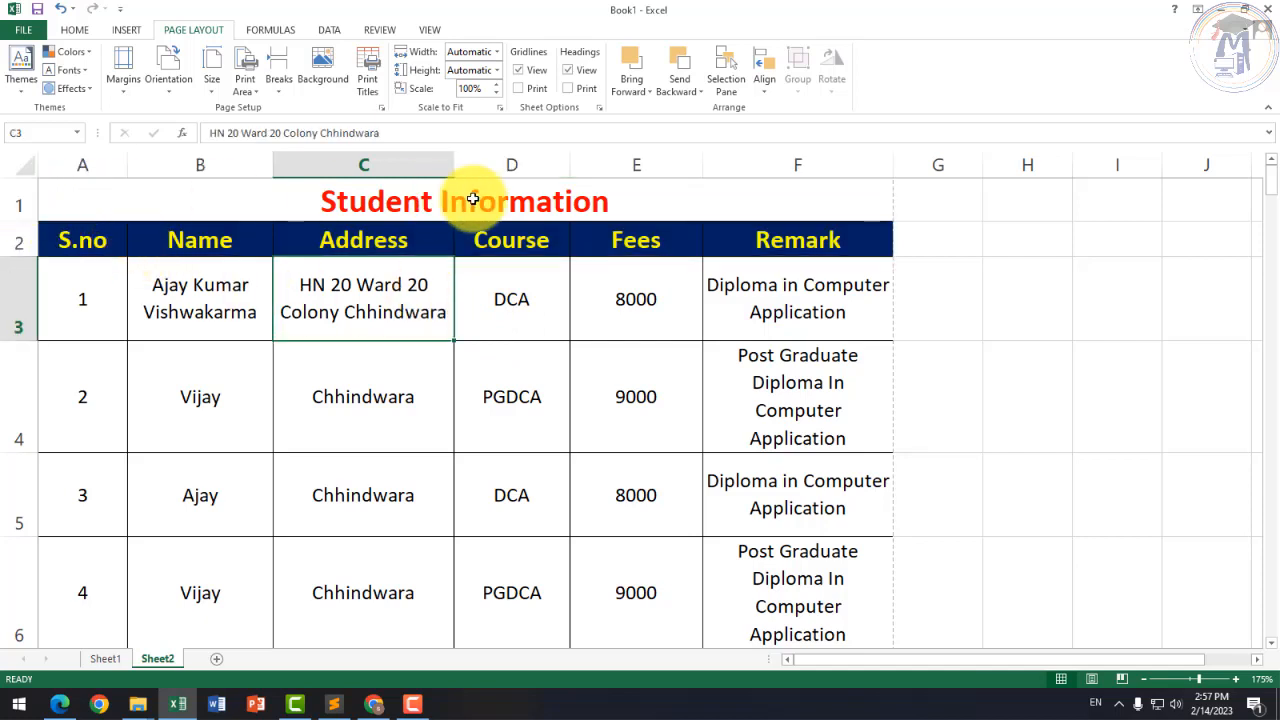
pyautogui.click(17, 237)
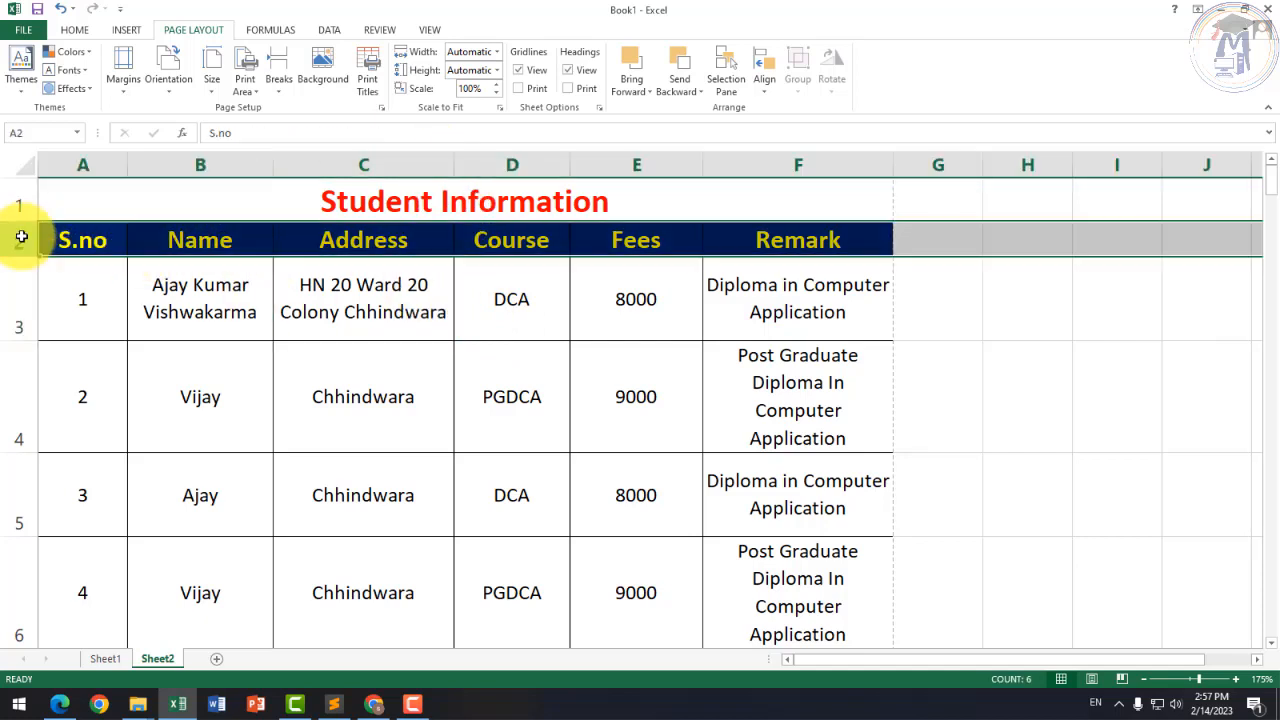
pyautogui.click(573, 201)
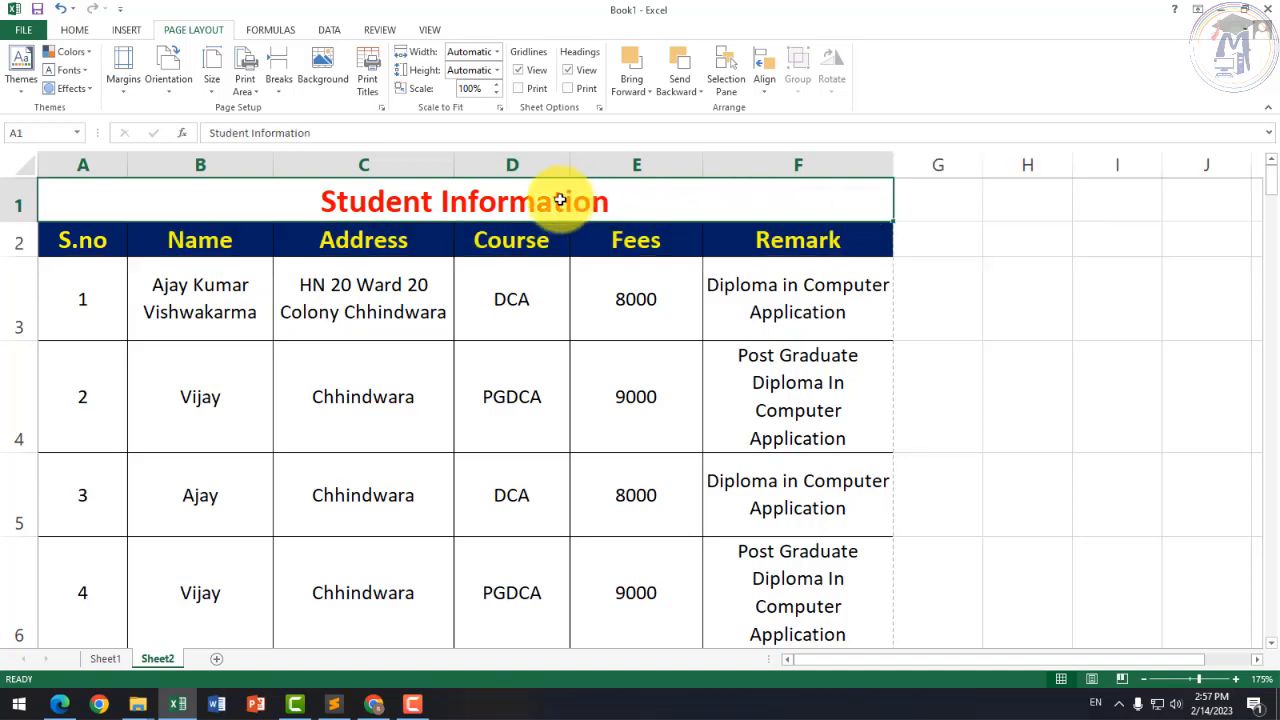
pyautogui.click(16, 207)
pyautogui.click(17, 236)
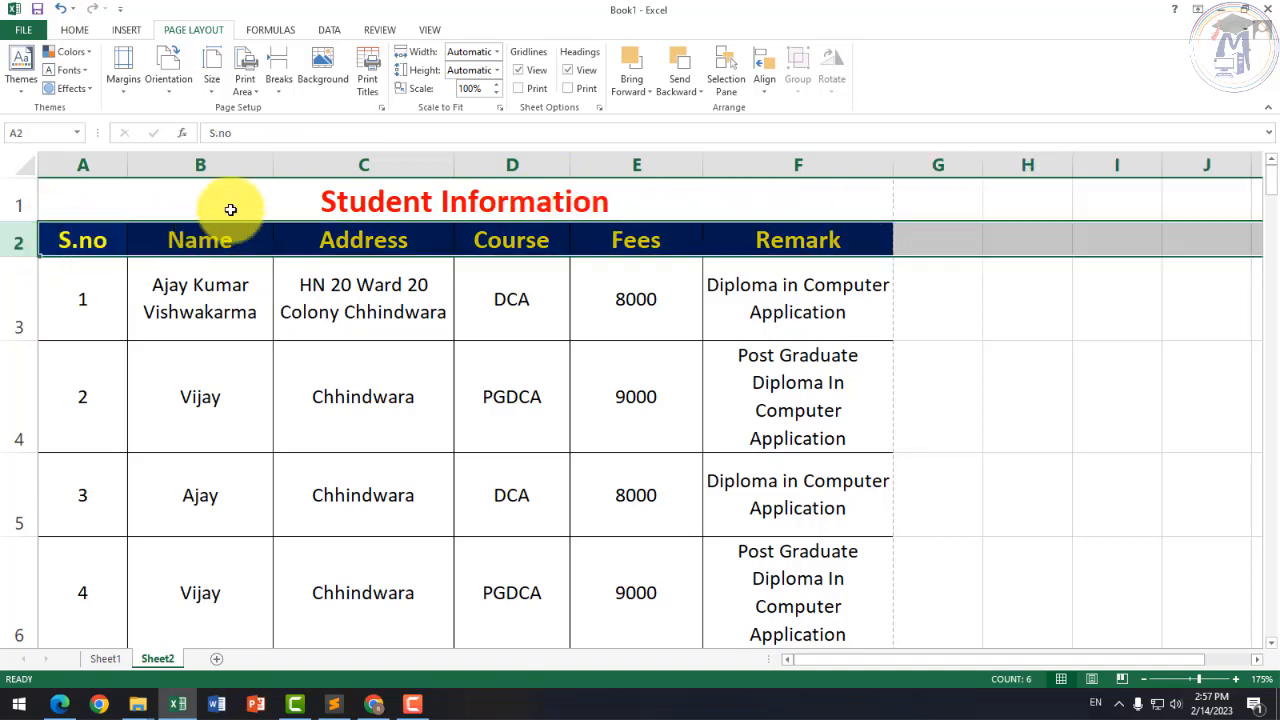
pyautogui.click(340, 167)
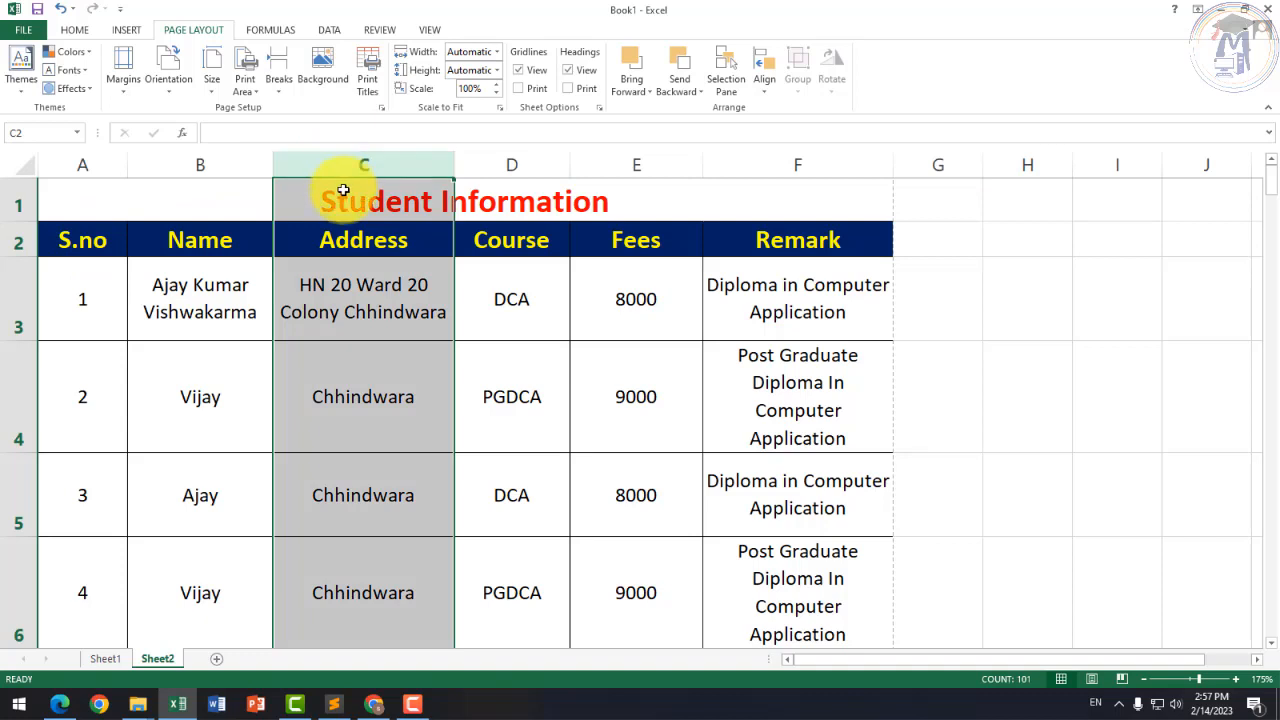
pyautogui.click(17, 241)
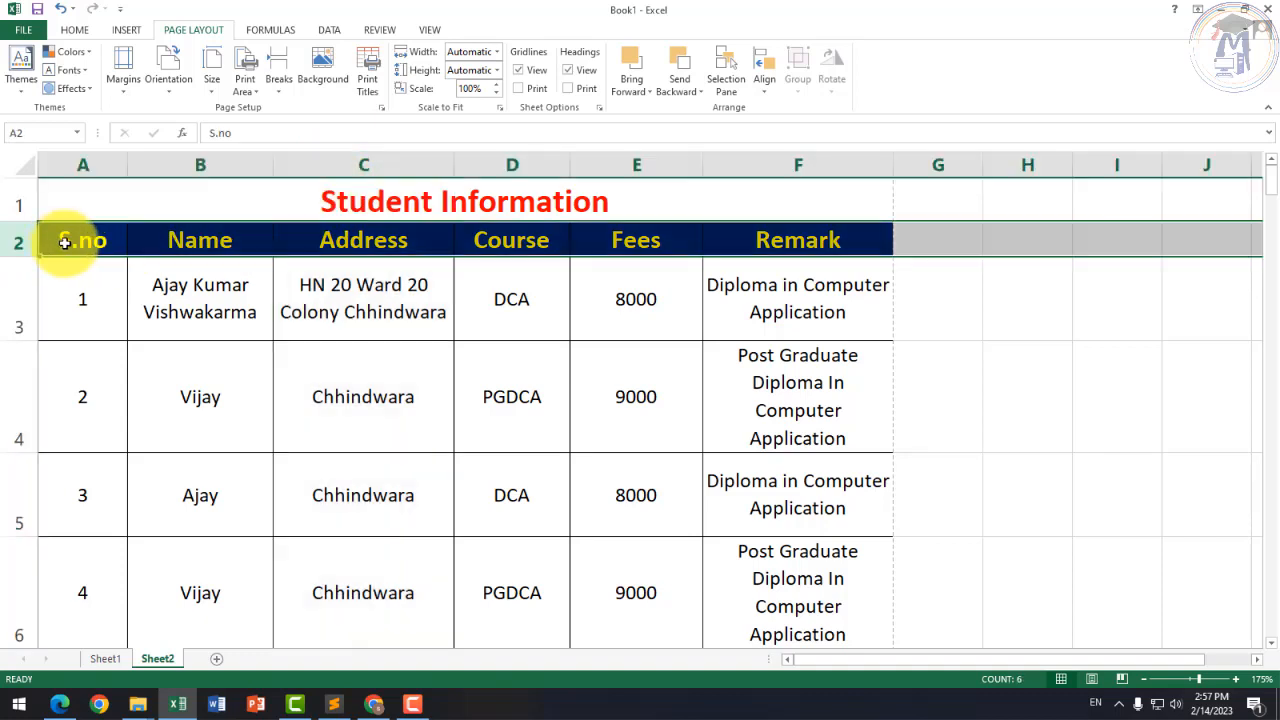
pyautogui.click(24, 203)
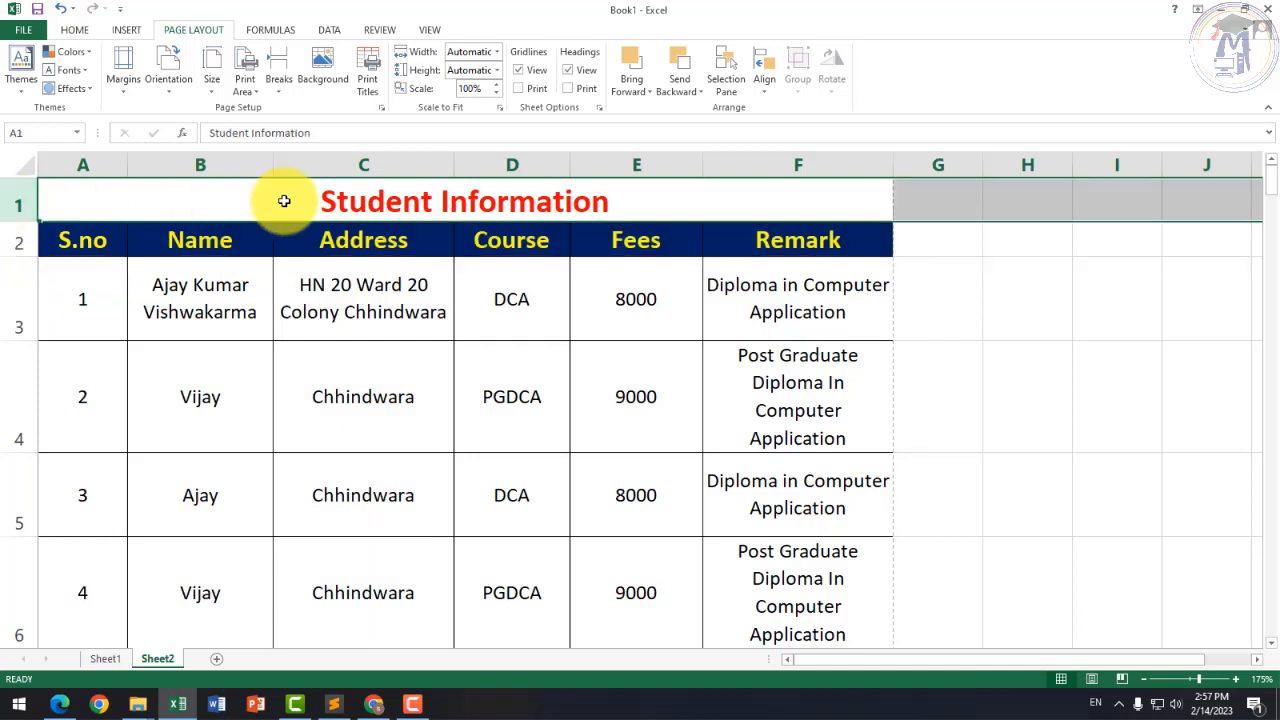
pyautogui.click(362, 242)
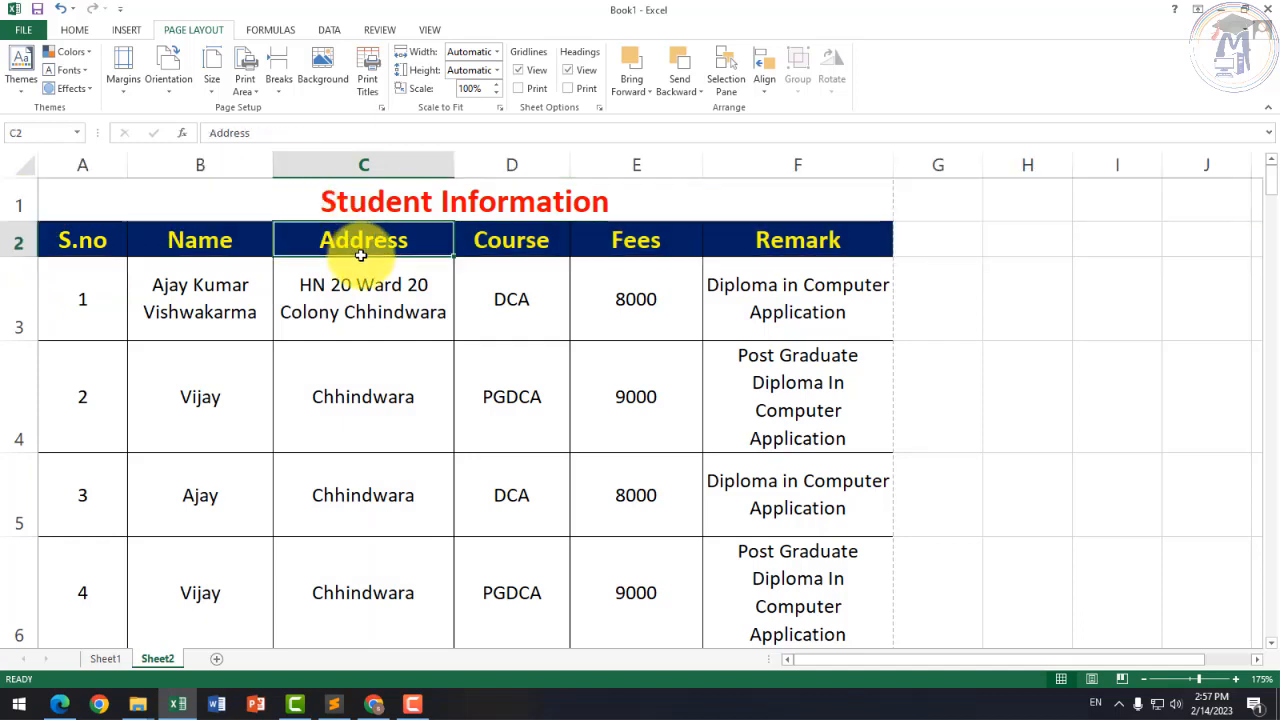
pyautogui.click(365, 198)
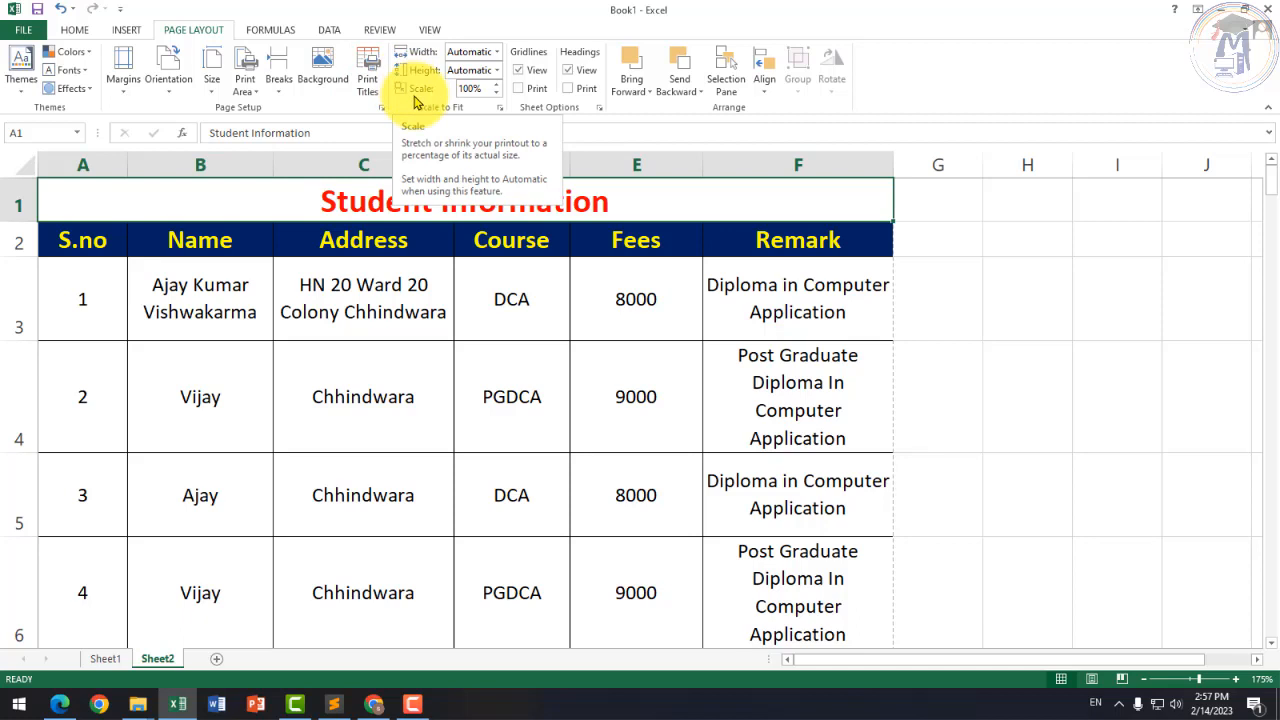
# Step: Set rows $1:$2 as the Print Titles rows to repeat at top
pyautogui.click(362, 72)
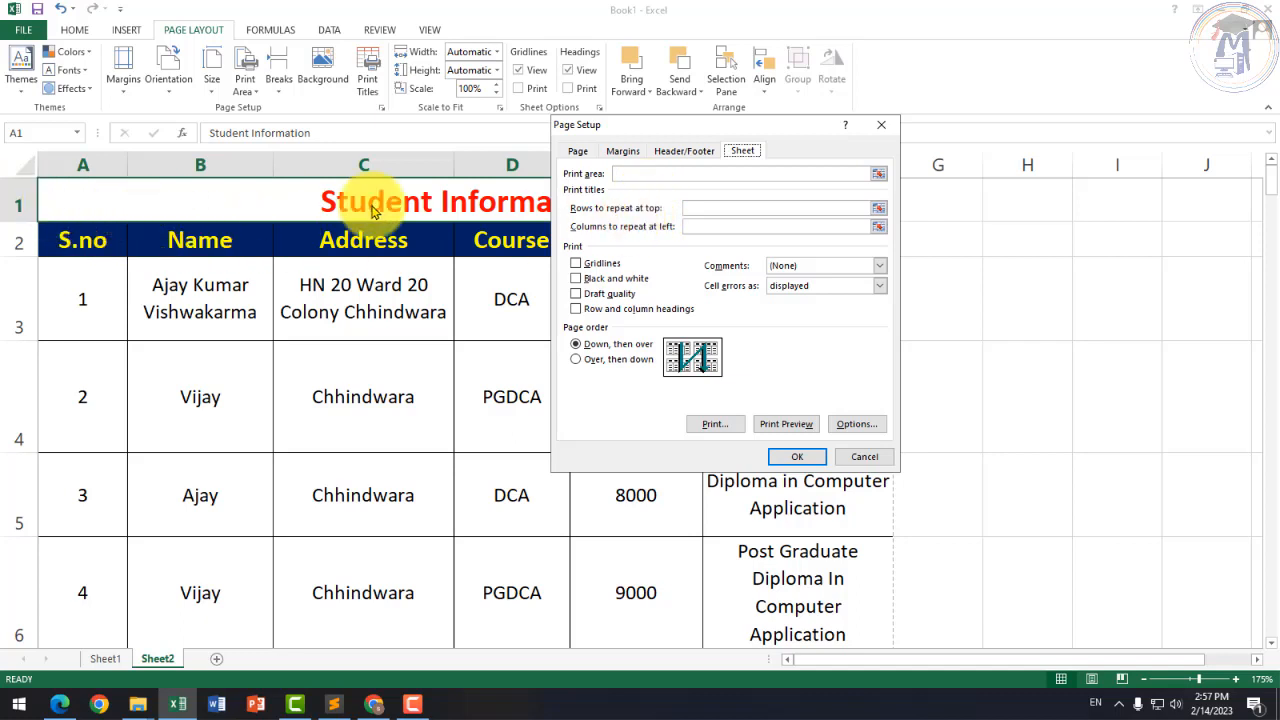
pyautogui.click(689, 208)
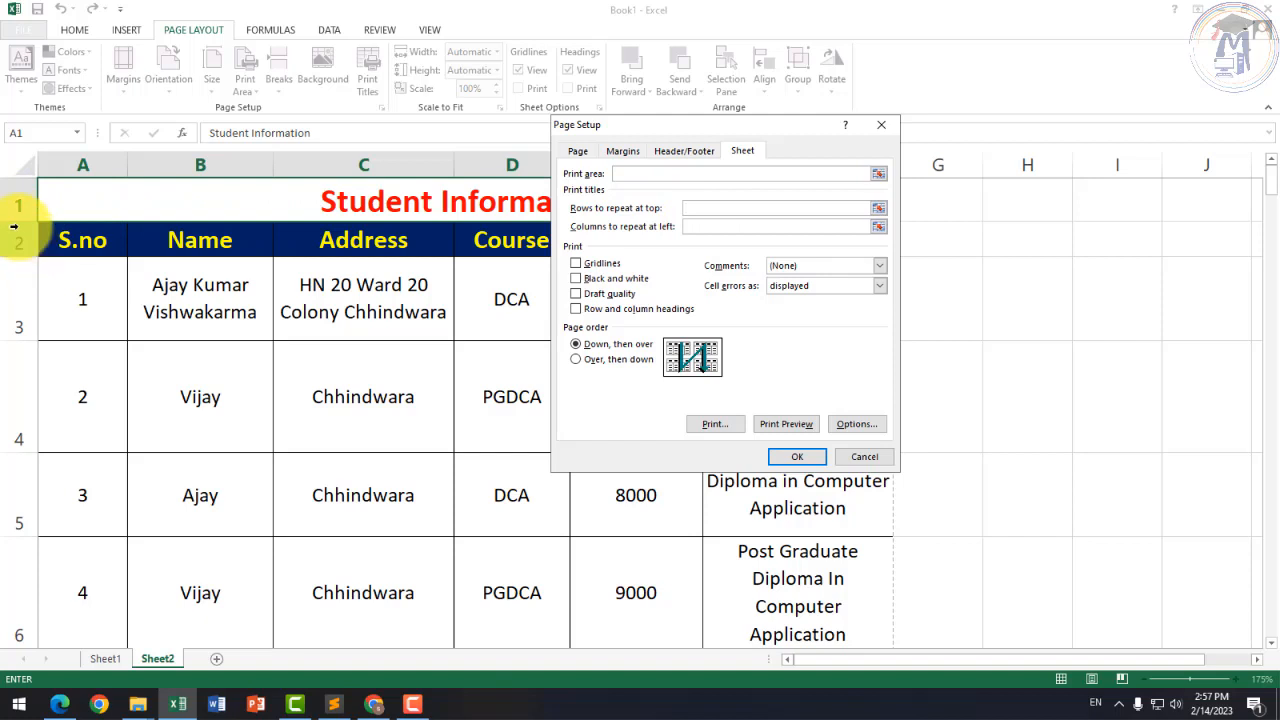
pyautogui.moveTo(14, 200); pyautogui.dragTo(14, 236)
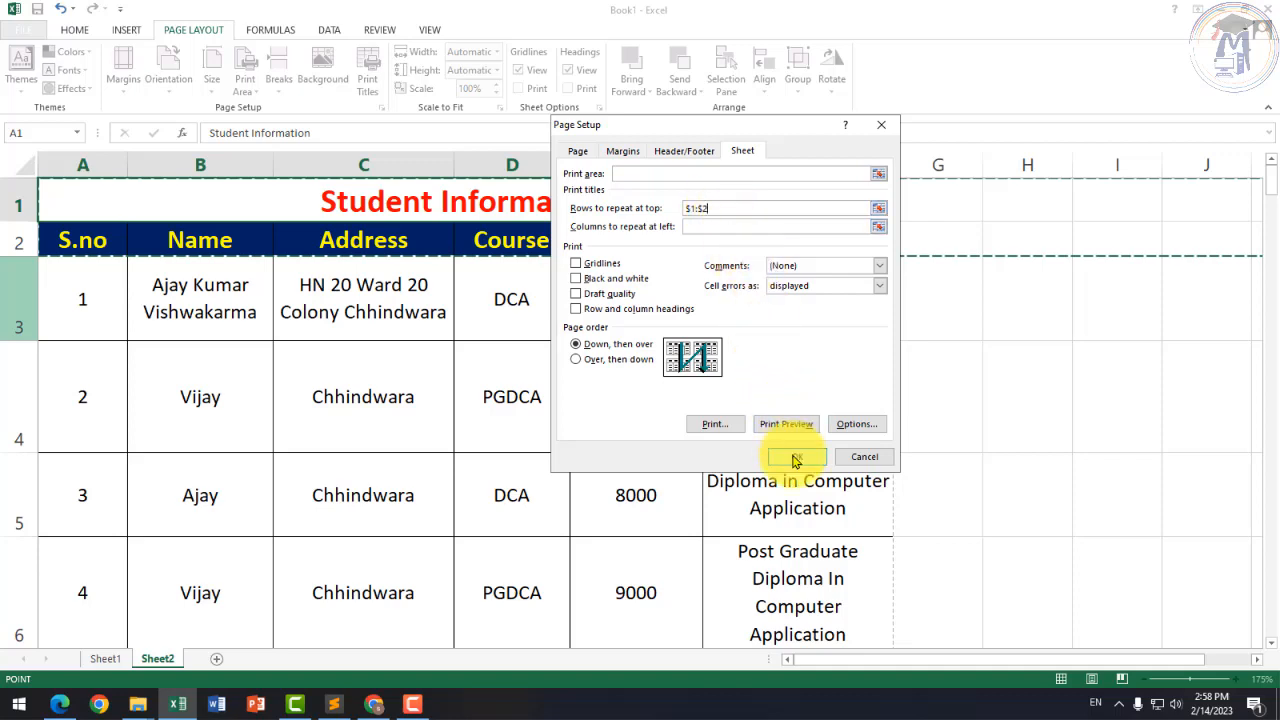
pyautogui.click(795, 458)
pyautogui.scroll(-15, 406, 345)
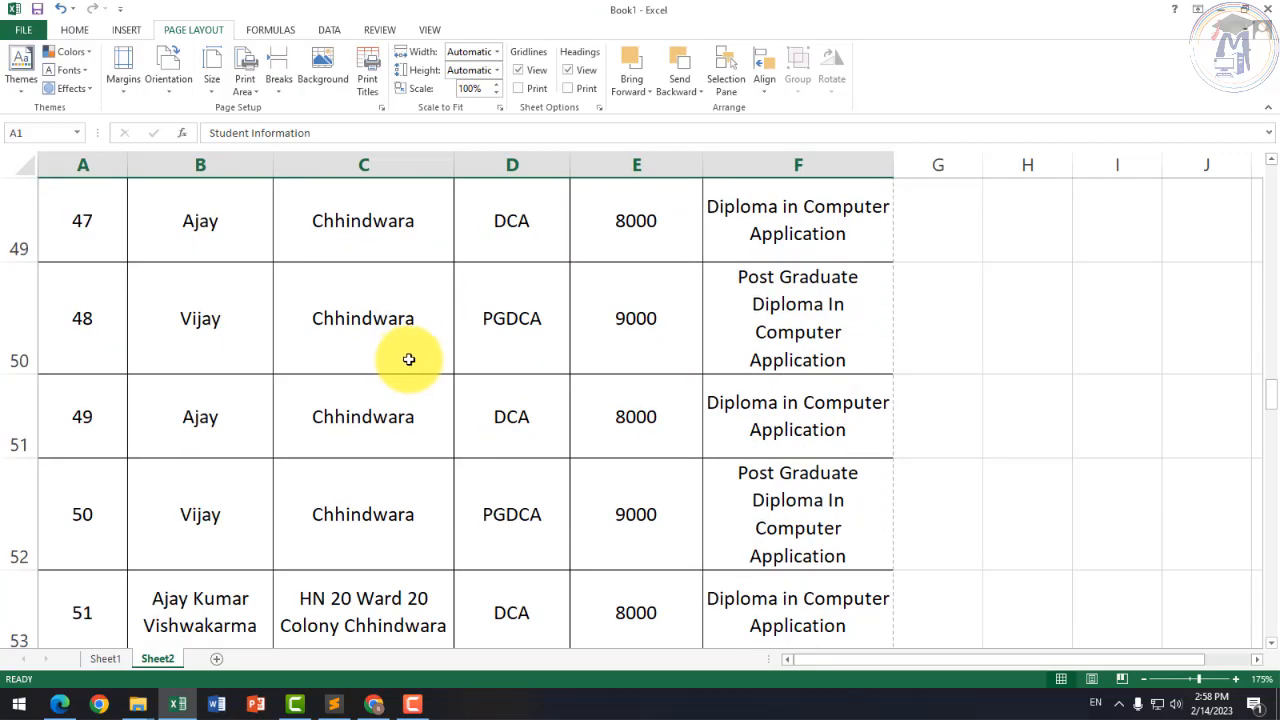
# Step: Review the rows further down the table, then go to the File Info page for Book1
pyautogui.scroll(-11, 409, 359)
pyautogui.scroll(20, 412, 355)
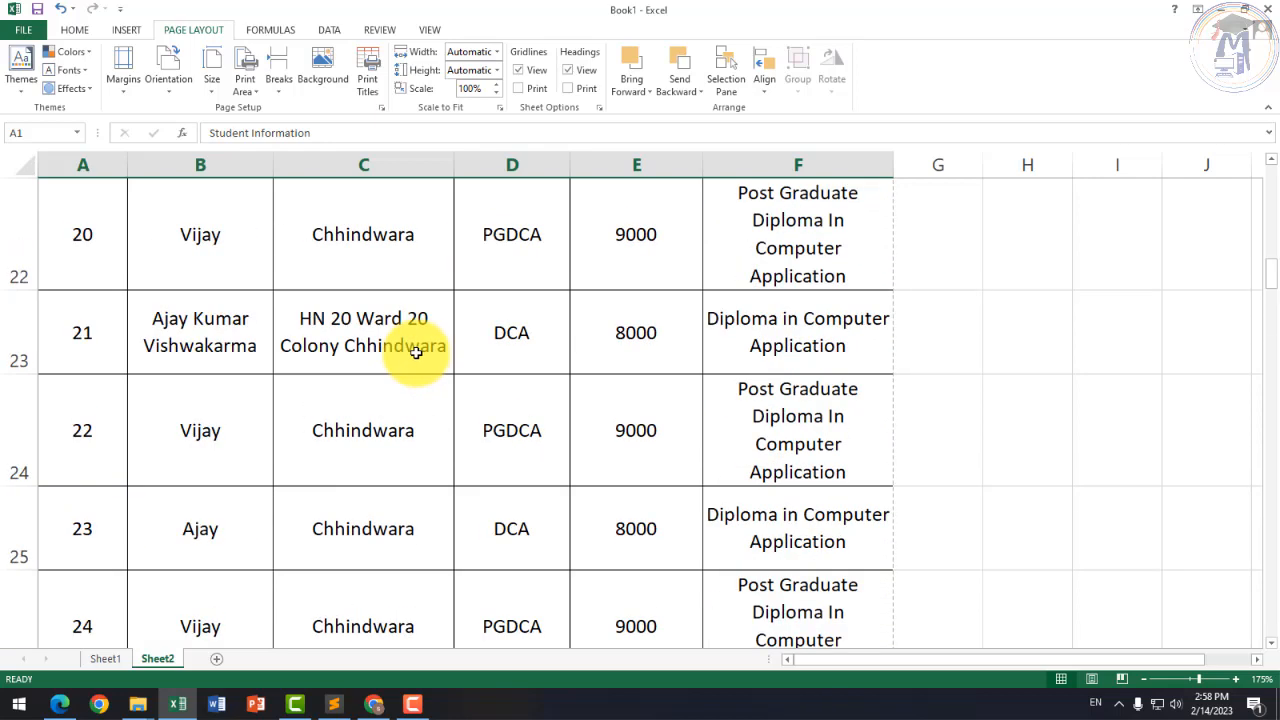
pyautogui.scroll(5, 416, 352)
pyautogui.scroll(-7, 414, 350)
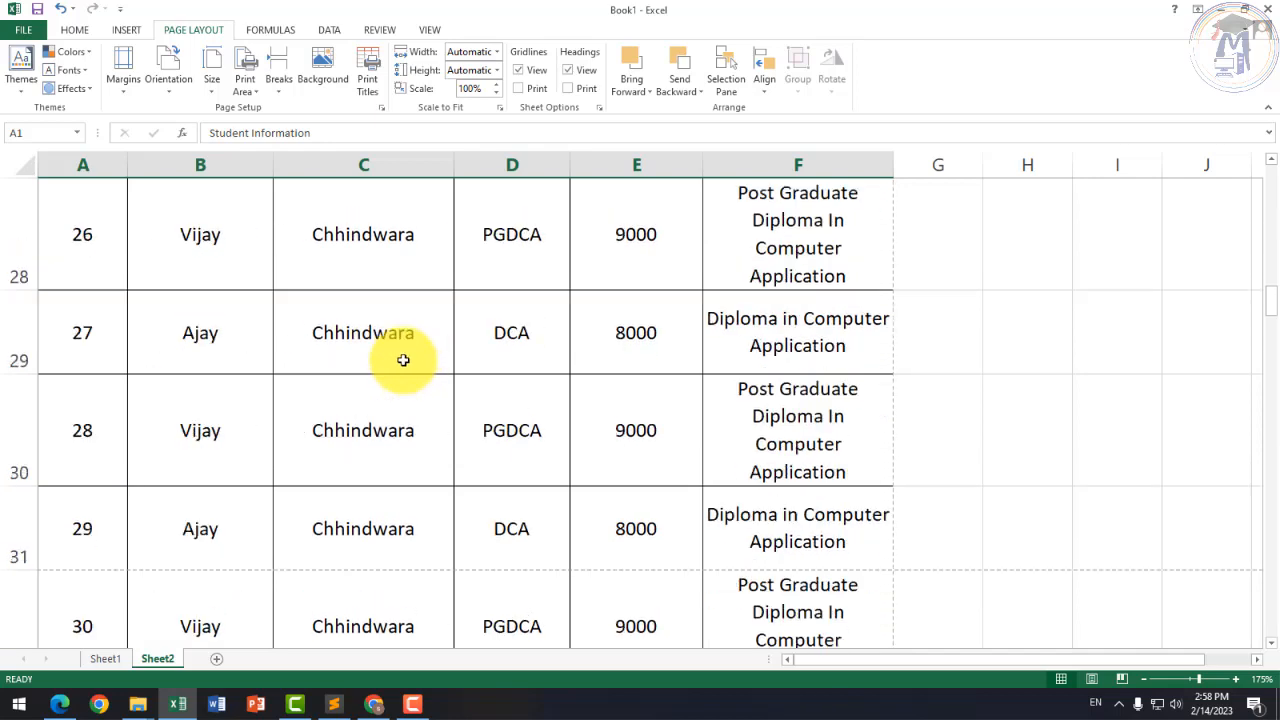
pyautogui.scroll(2, 171, 471)
pyautogui.scroll(1, 148, 438)
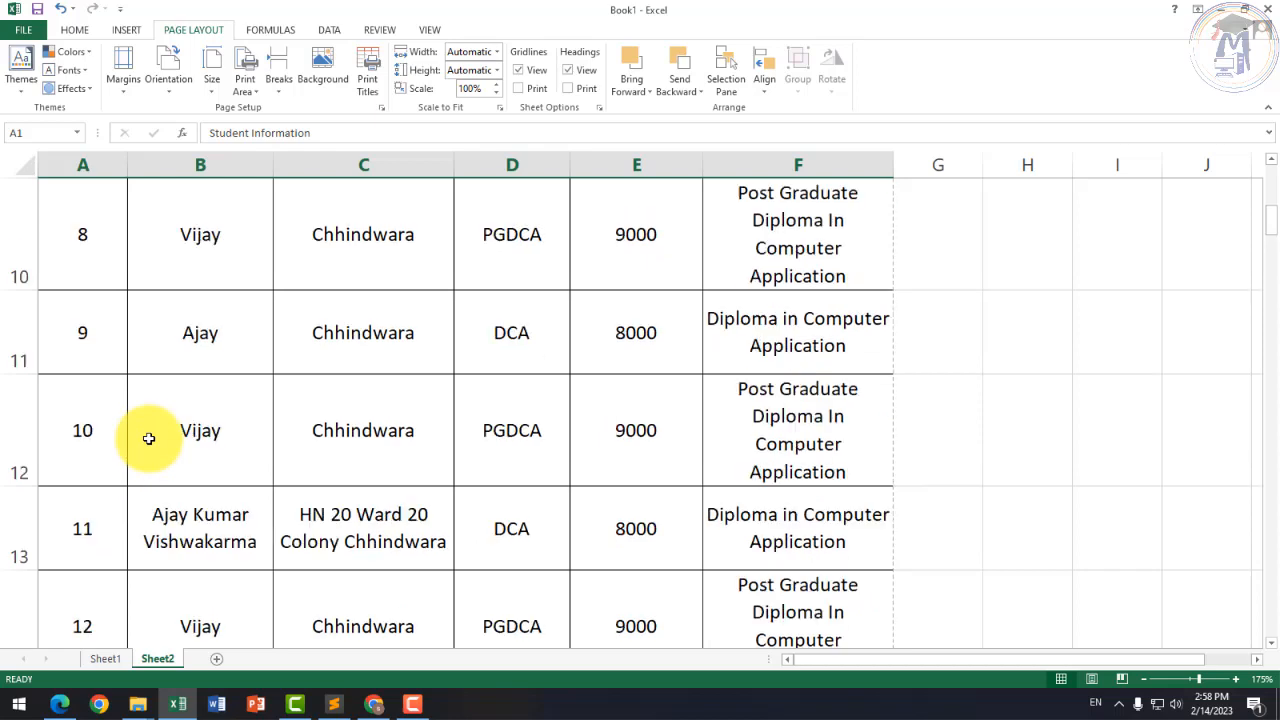
pyautogui.scroll(-2, 148, 438)
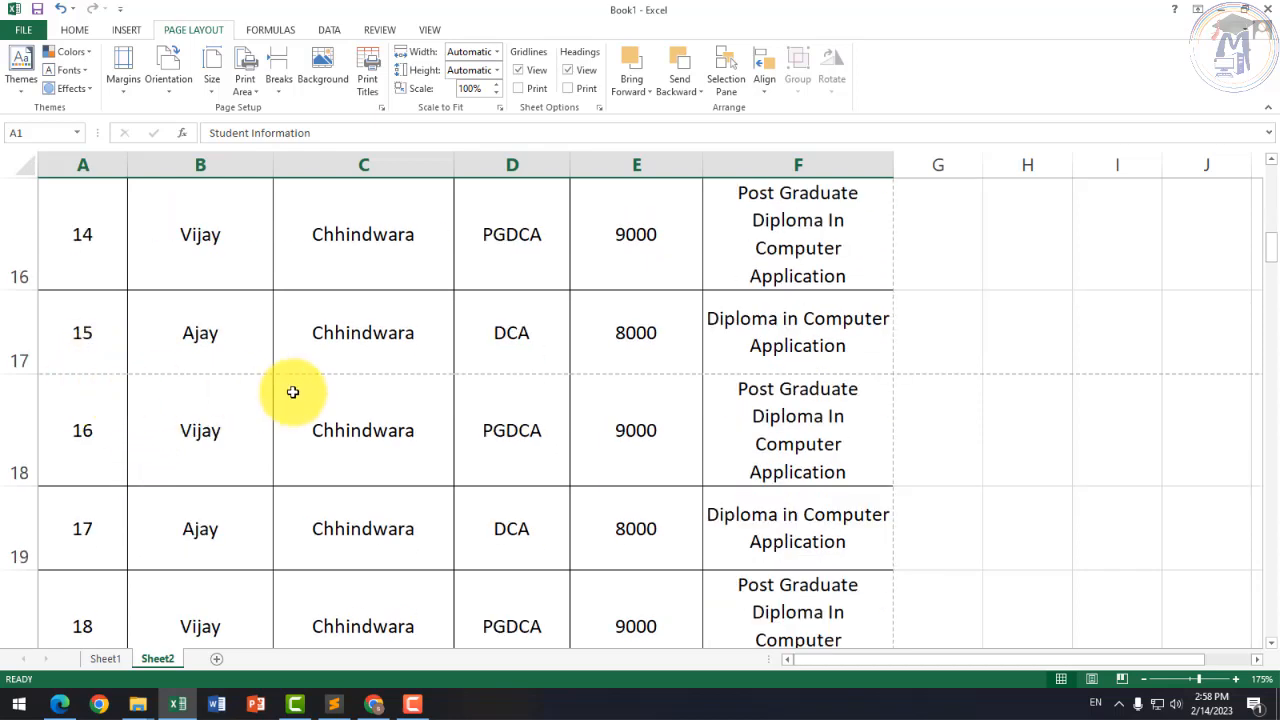
pyautogui.scroll(-6, 295, 394)
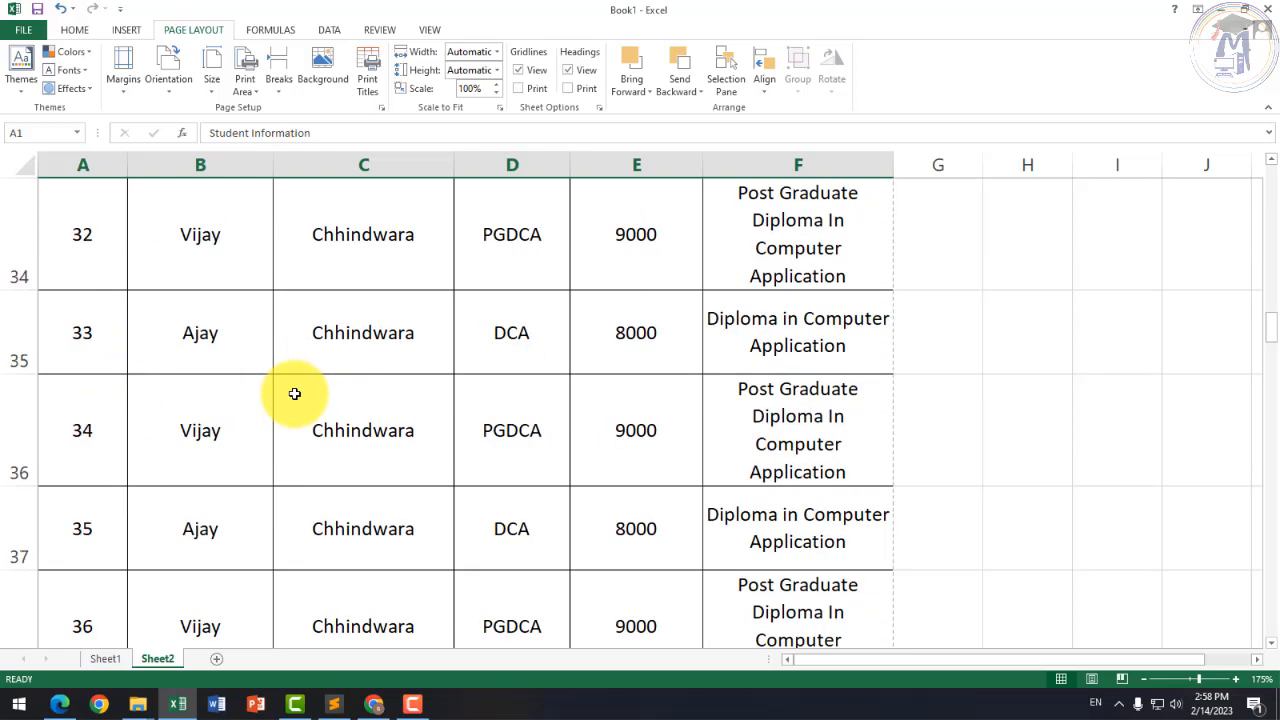
pyautogui.scroll(-2, 295, 394)
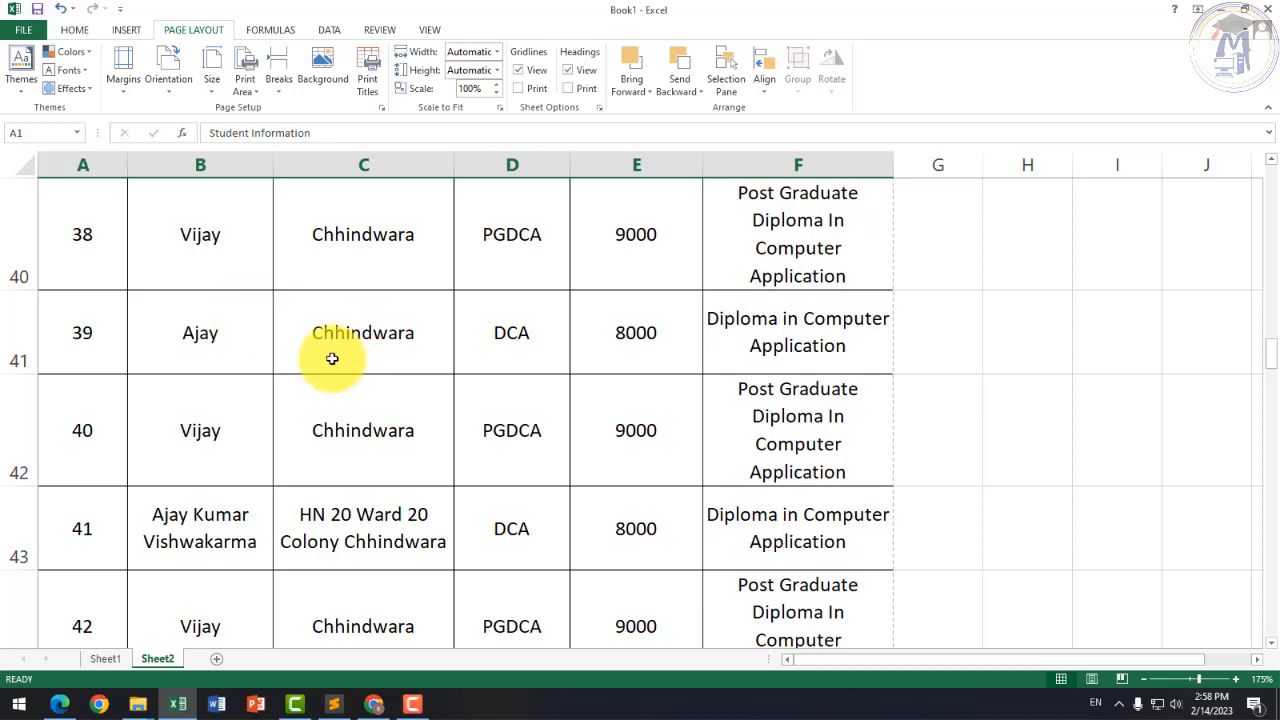
pyautogui.click(22, 29)
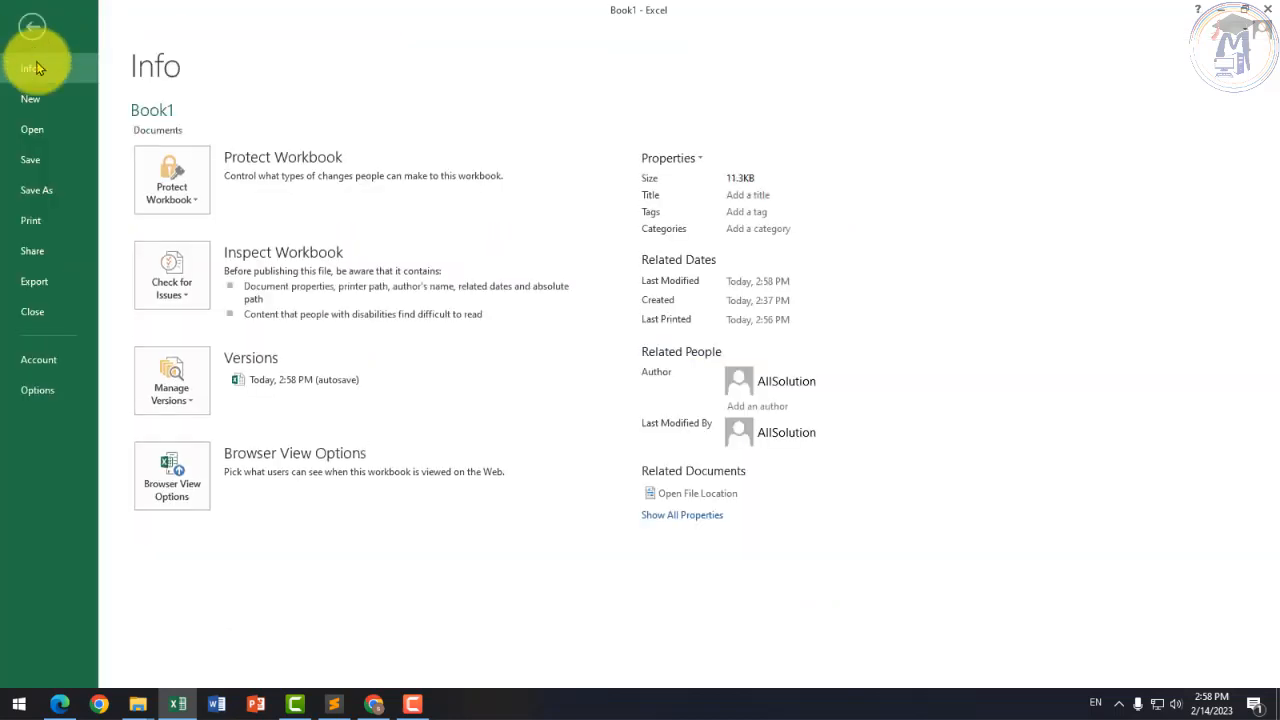
# Step: Page through the print preview from page 1 to page 7 of 7, then return to Sheet2
pyautogui.click(44, 222)
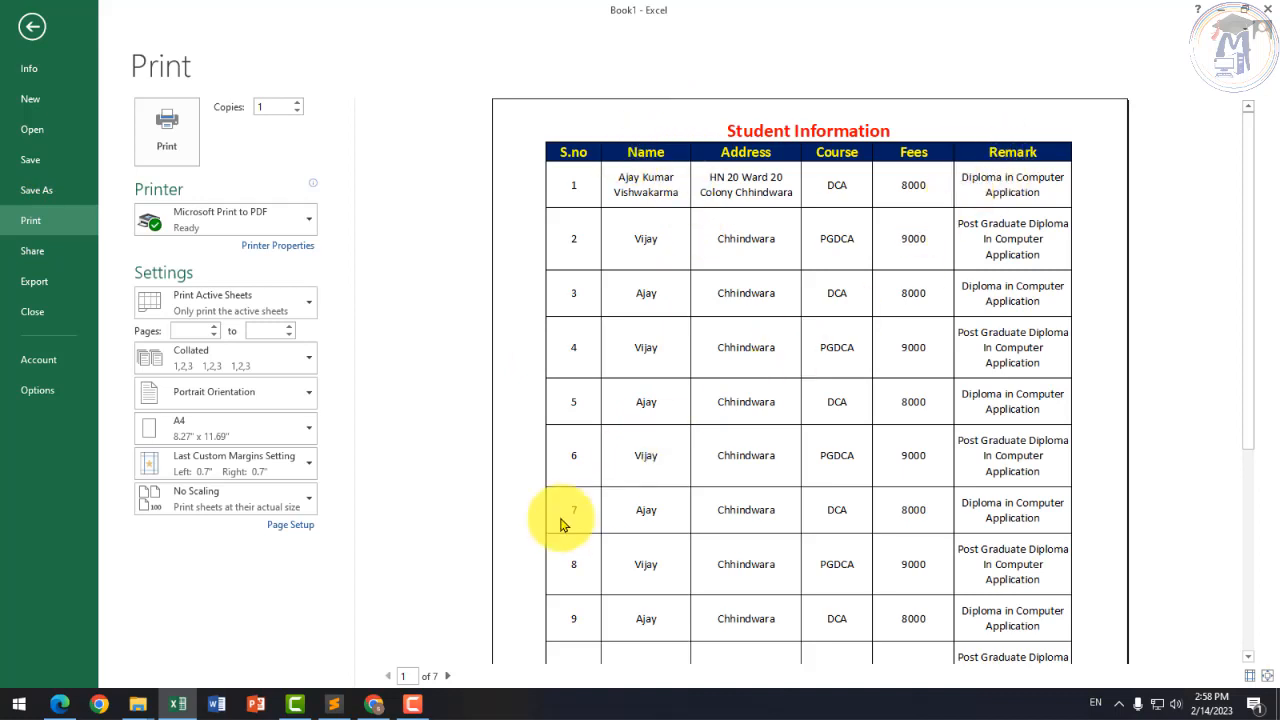
pyautogui.click(447, 676)
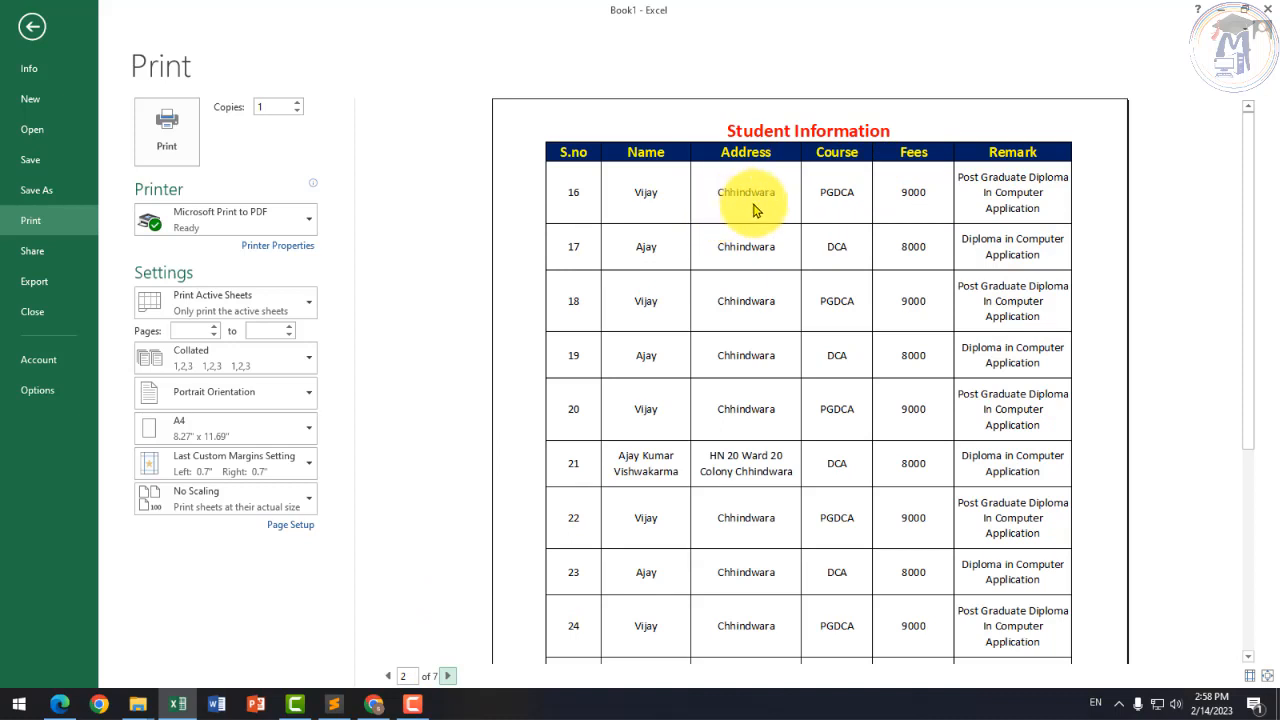
pyautogui.click(448, 676)
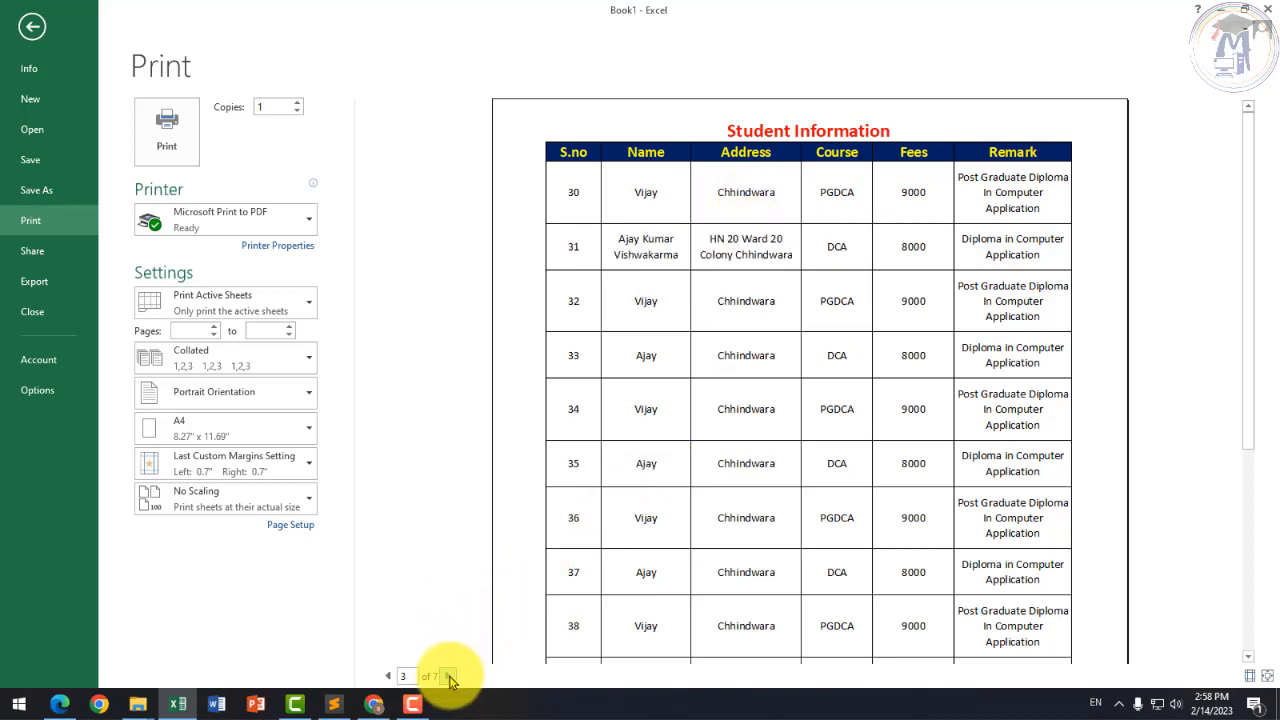
pyautogui.click(448, 676)
pyautogui.click(448, 676)
pyautogui.click(448, 676)
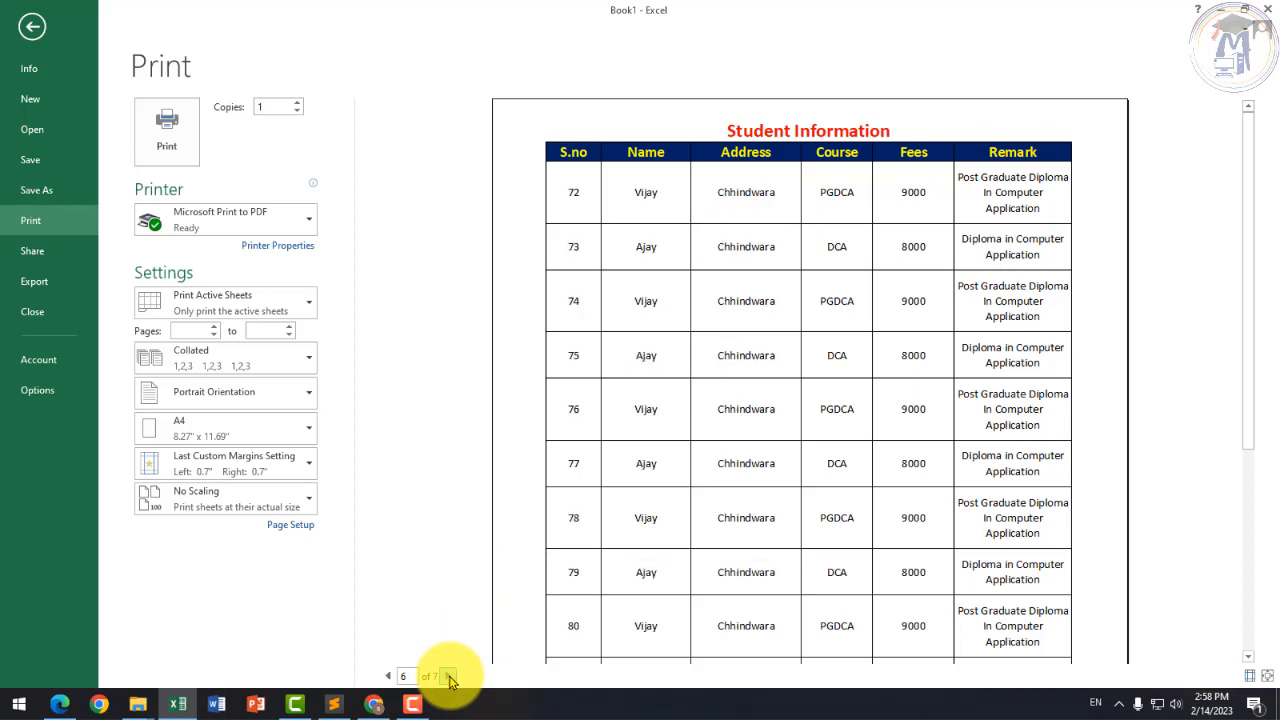
pyautogui.click(448, 676)
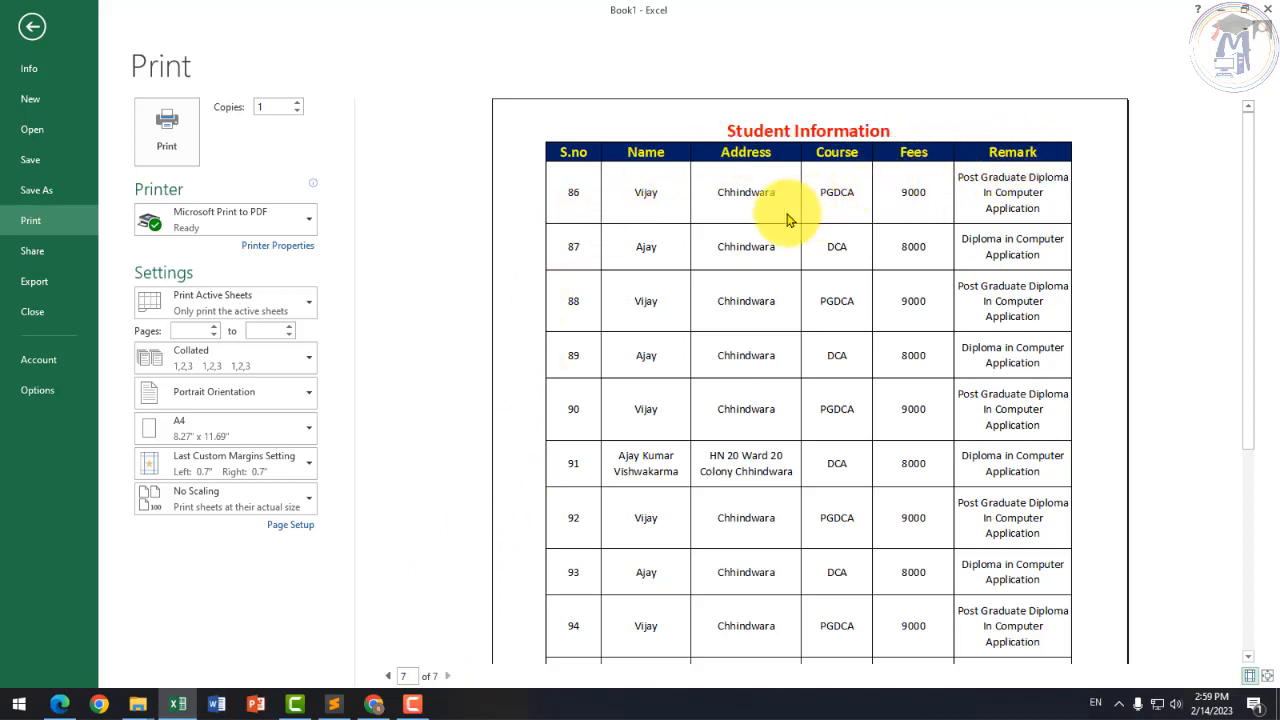
pyautogui.click(33, 26)
# Step: Scroll to the top of Sheet2 and select the title and header rows 1–2
pyautogui.scroll(13, 305, 255)
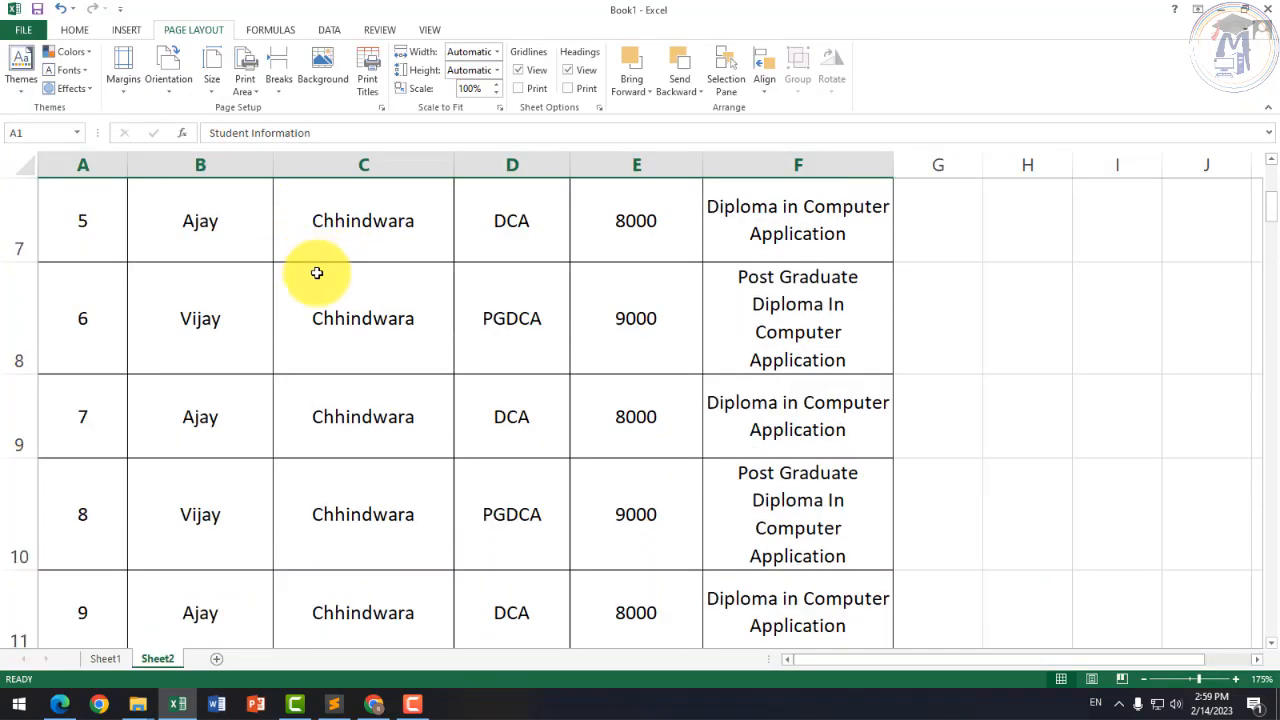
pyautogui.moveTo(21, 203); pyautogui.dragTo(23, 234)
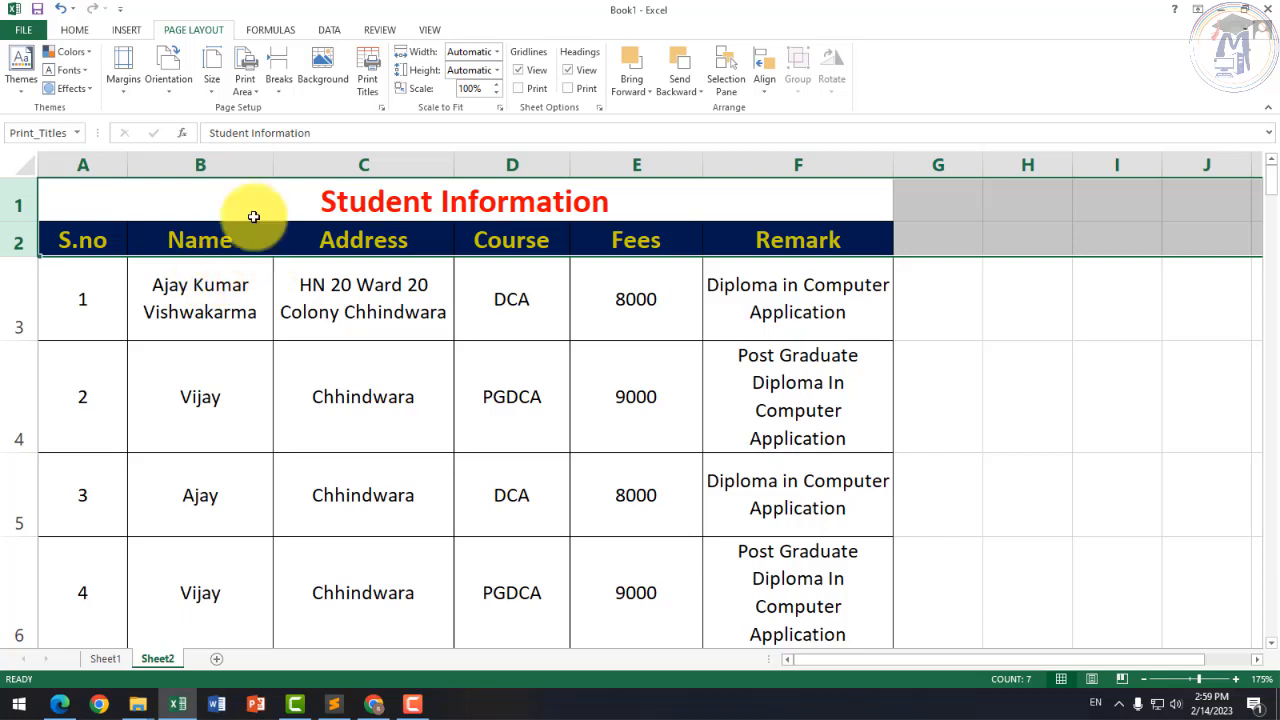
# Step: Replace the Rows to repeat at top entry with rows 1–2 in Print Titles
pyautogui.click(367, 78)
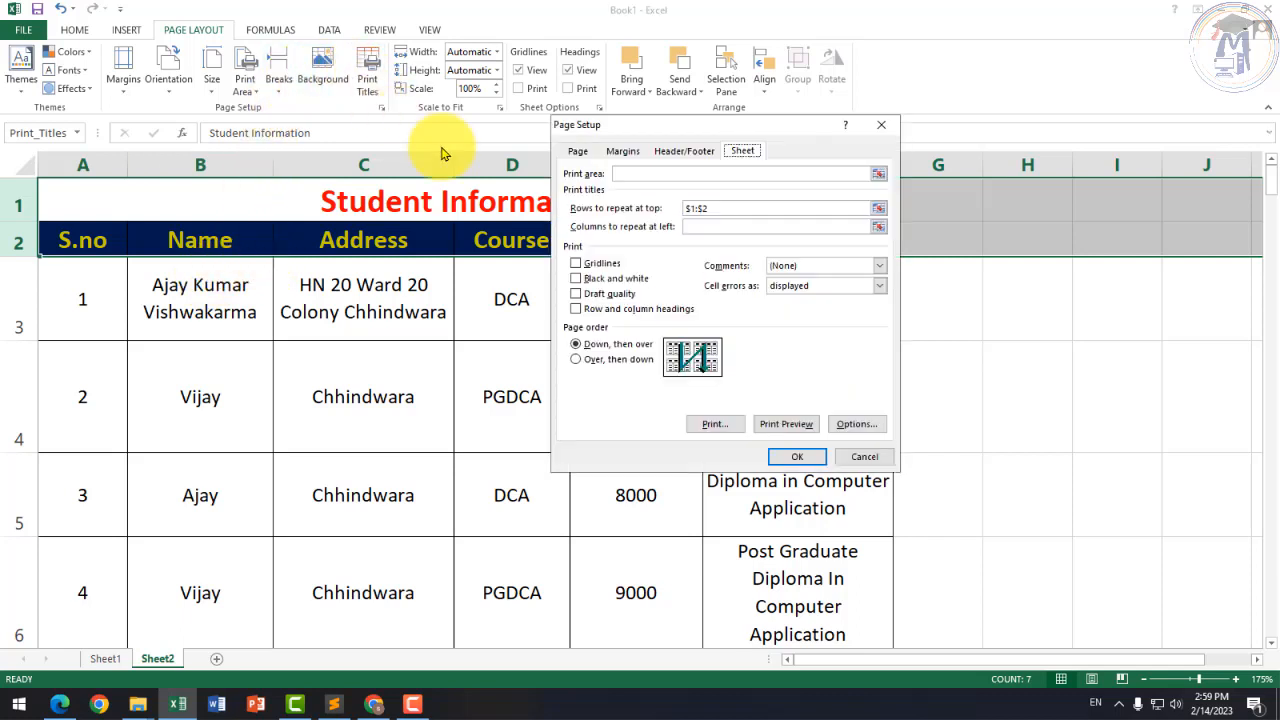
pyautogui.click(727, 206)
pyautogui.press('BackSpace')
pyautogui.press('BackSpace')
pyautogui.press('BackSpace')
pyautogui.press('BackSpace')
pyautogui.press('BackSpace')
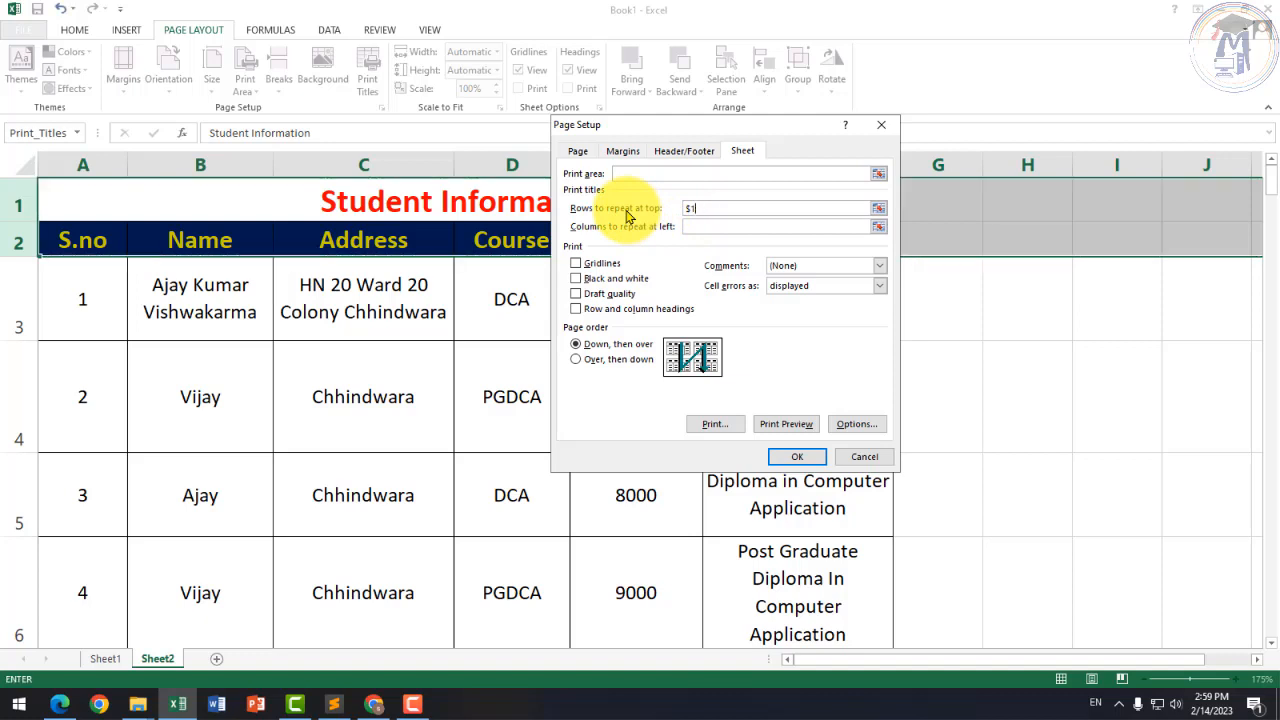
pyautogui.moveTo(20, 203); pyautogui.dragTo(22, 241)
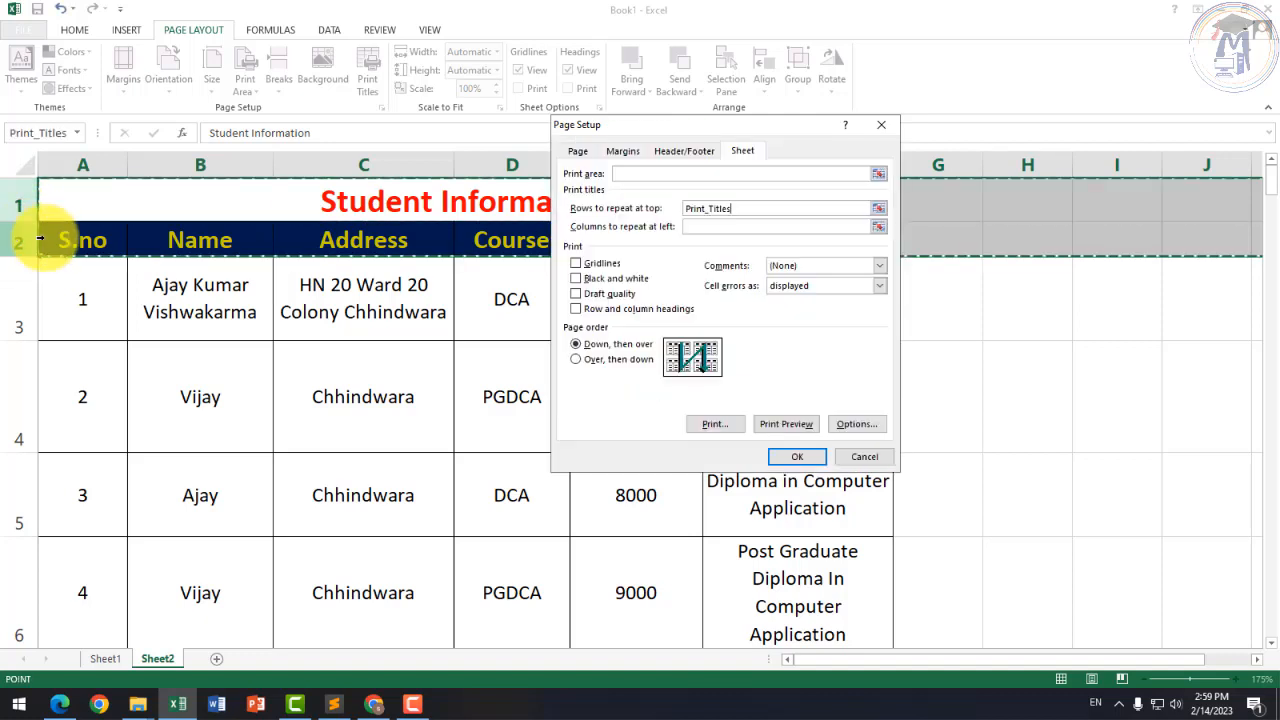
pyautogui.click(797, 455)
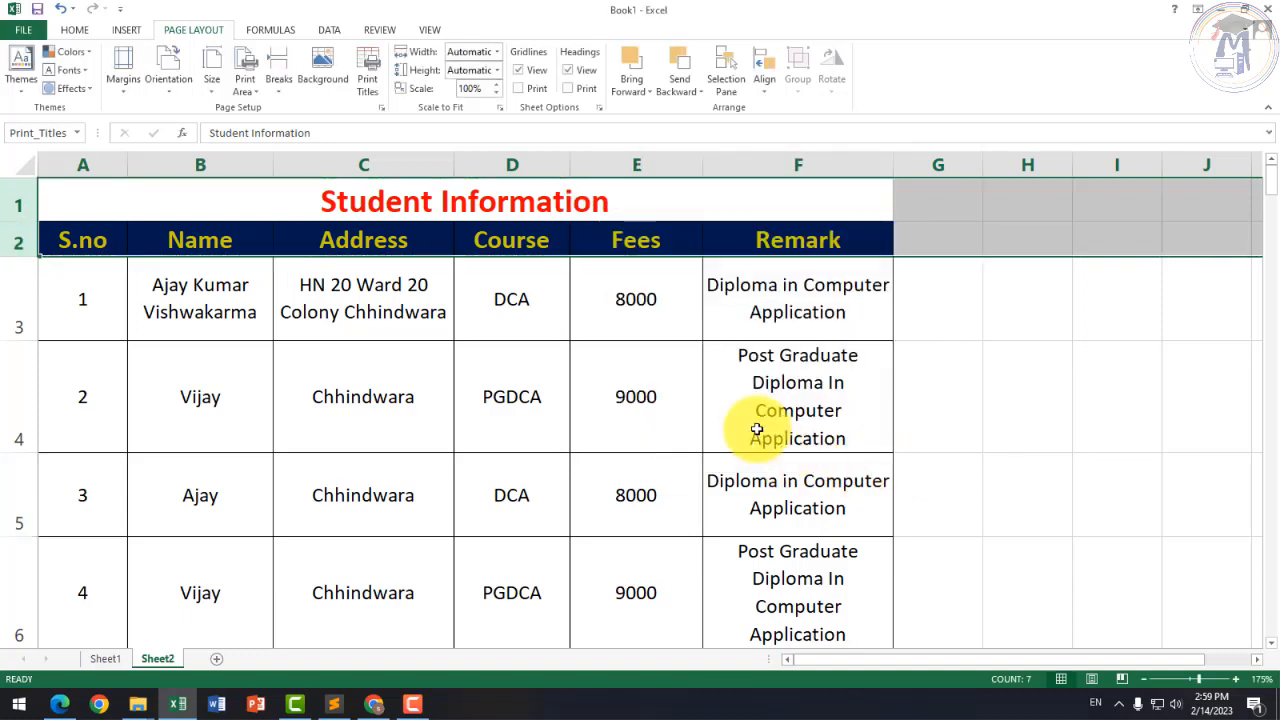
# Step: Select the range A2:D8, from the S.no header across to Course for six records
pyautogui.click(560, 429)
pyautogui.scroll(-3, 550, 348)
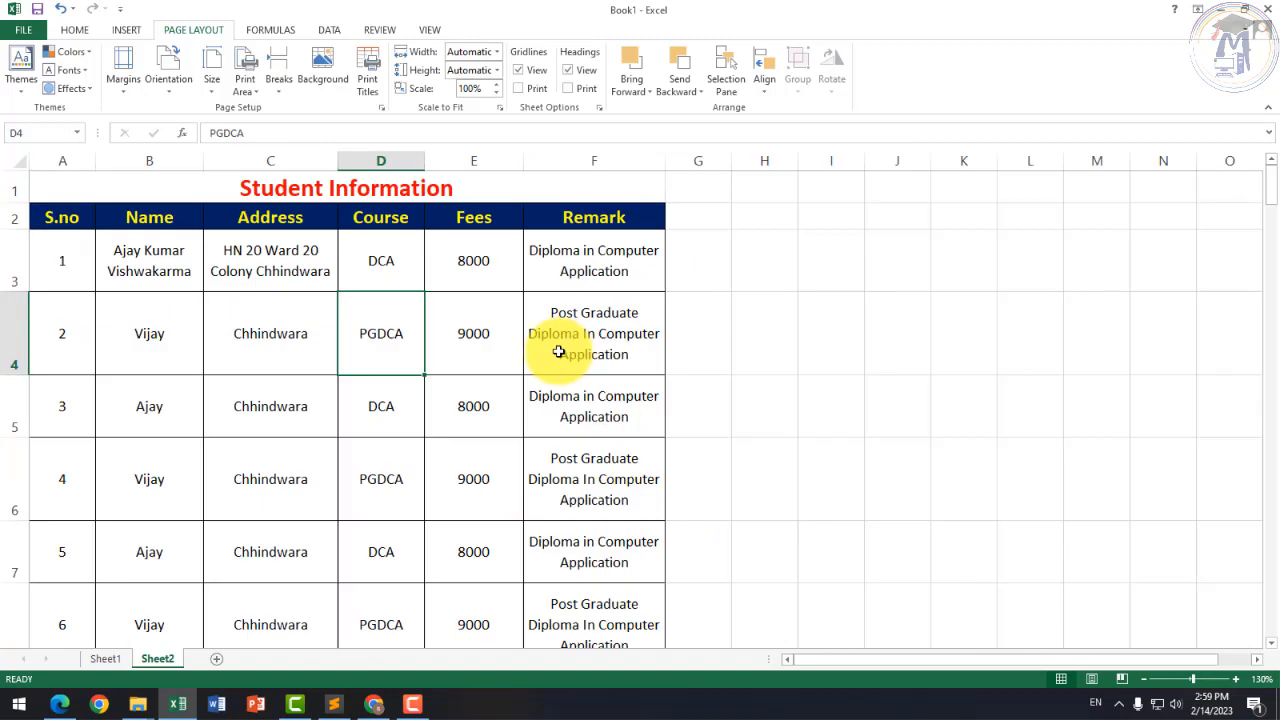
pyautogui.scroll(-8, 555, 355)
pyautogui.scroll(8, 551, 365)
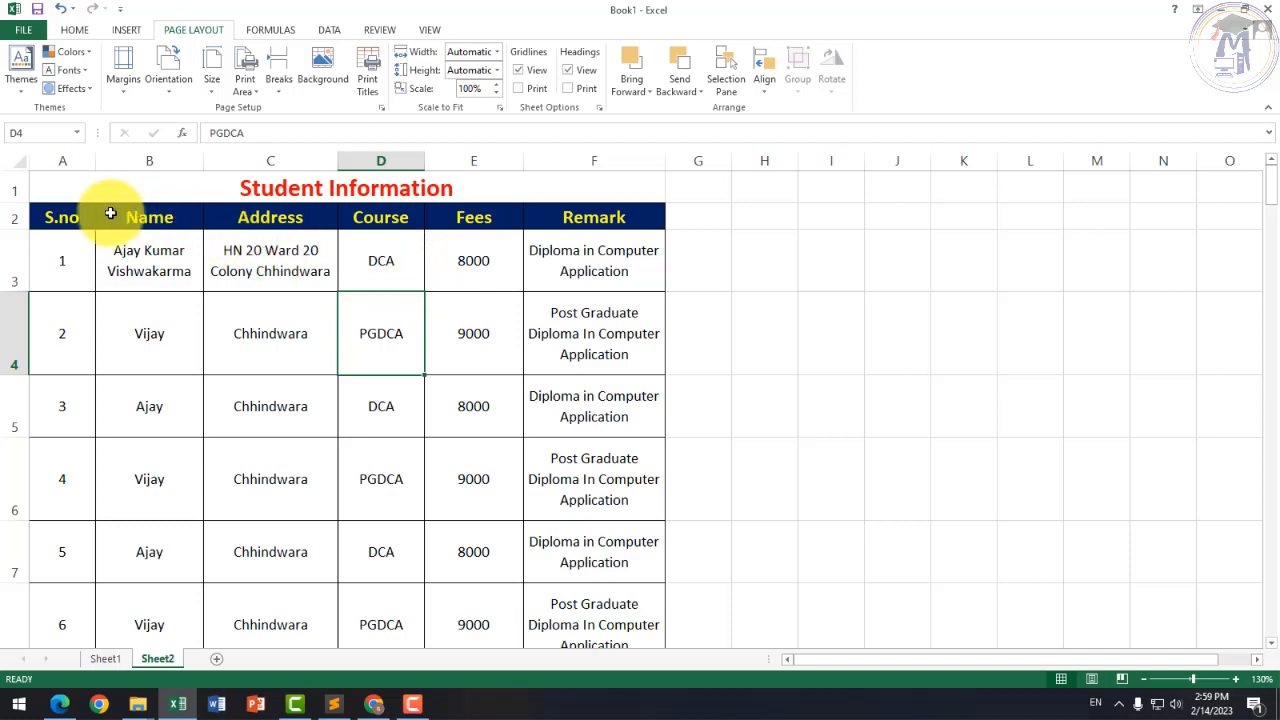
pyautogui.click(63, 214)
pyautogui.click(385, 217)
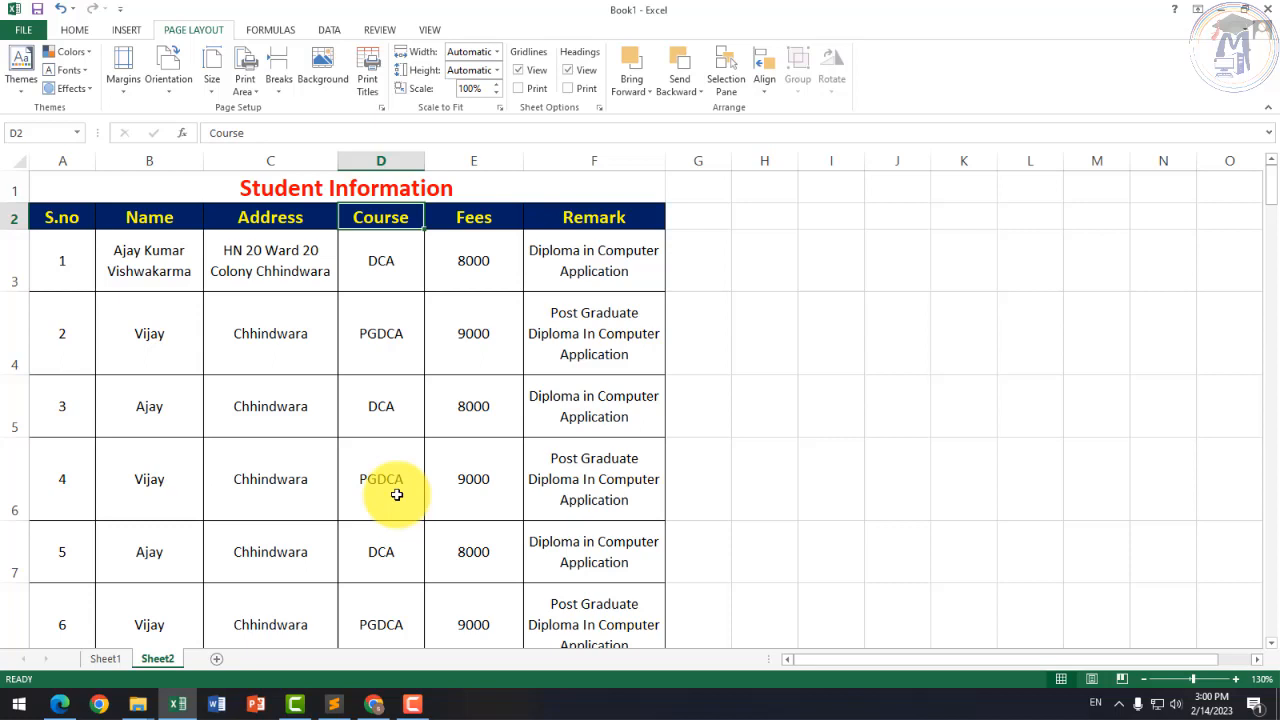
pyautogui.moveTo(86, 214); pyautogui.dragTo(378, 599)
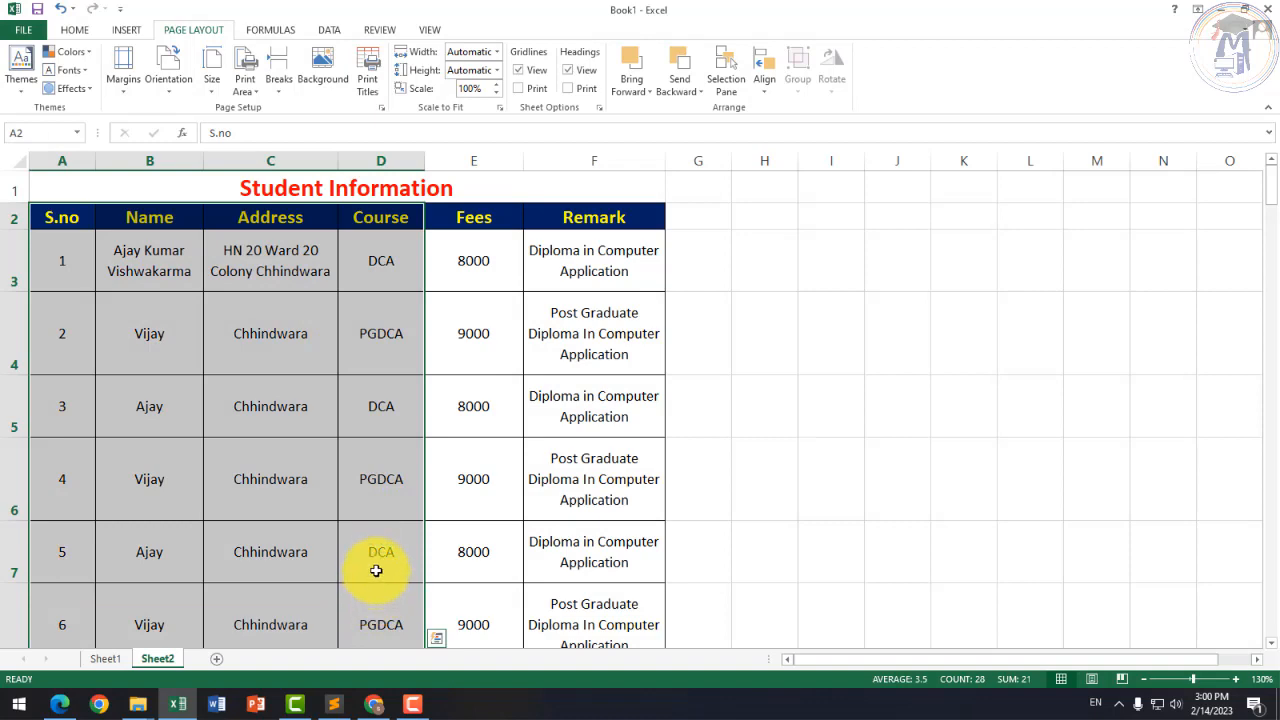
pyautogui.click(28, 28)
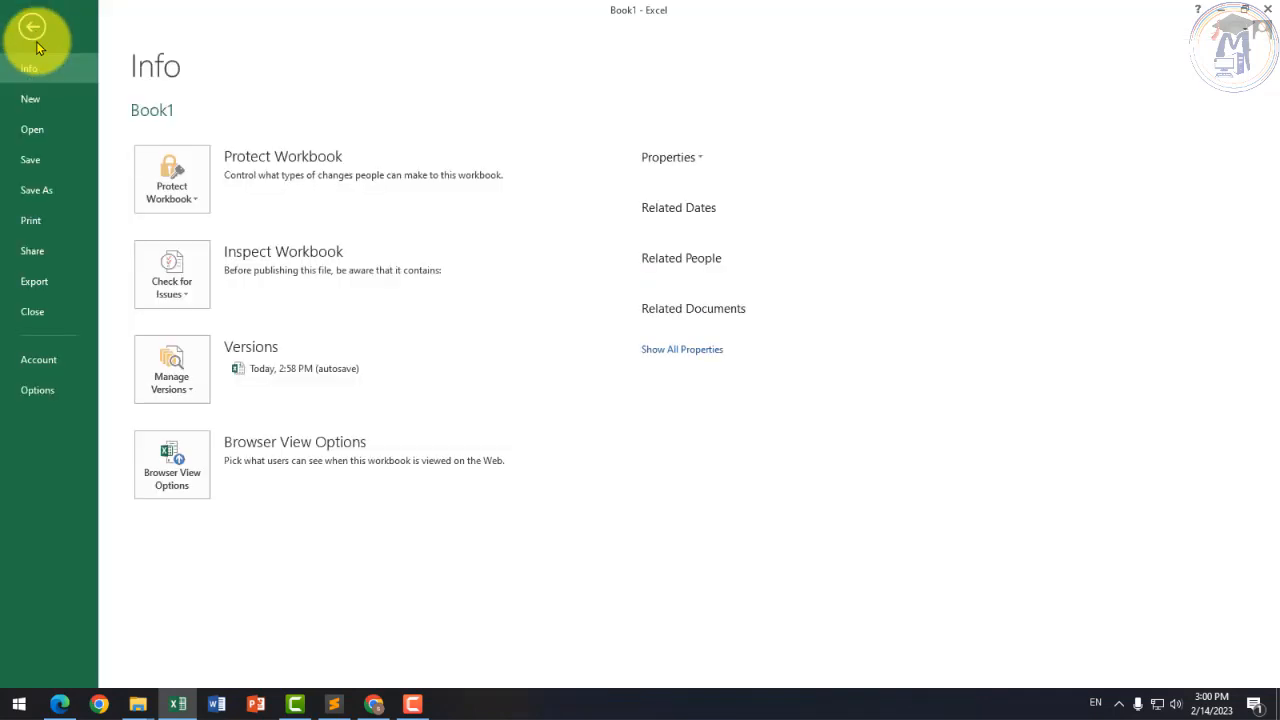
pyautogui.click(55, 221)
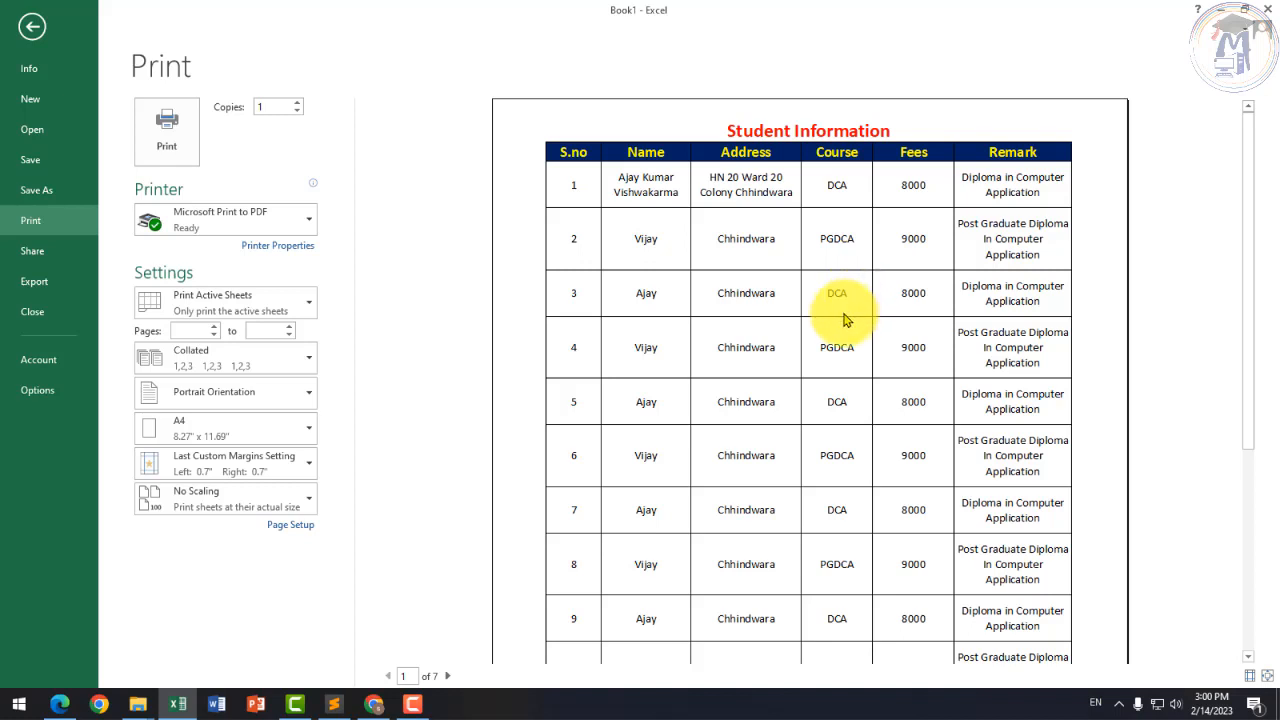
pyautogui.click(40, 35)
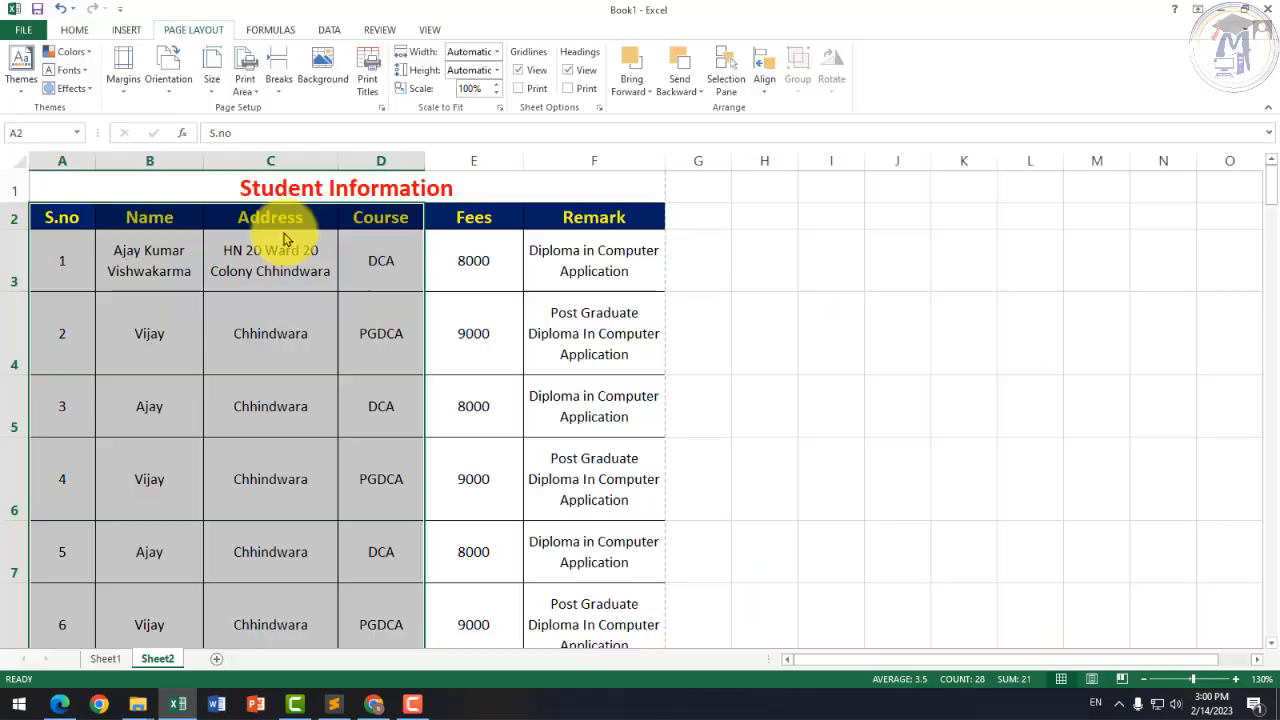
# Step: Clear the old selection and select A2:E17, from the S.no header to the fifteenth record's fee
pyautogui.click(155, 245)
pyautogui.moveTo(78, 217); pyautogui.dragTo(406, 631)
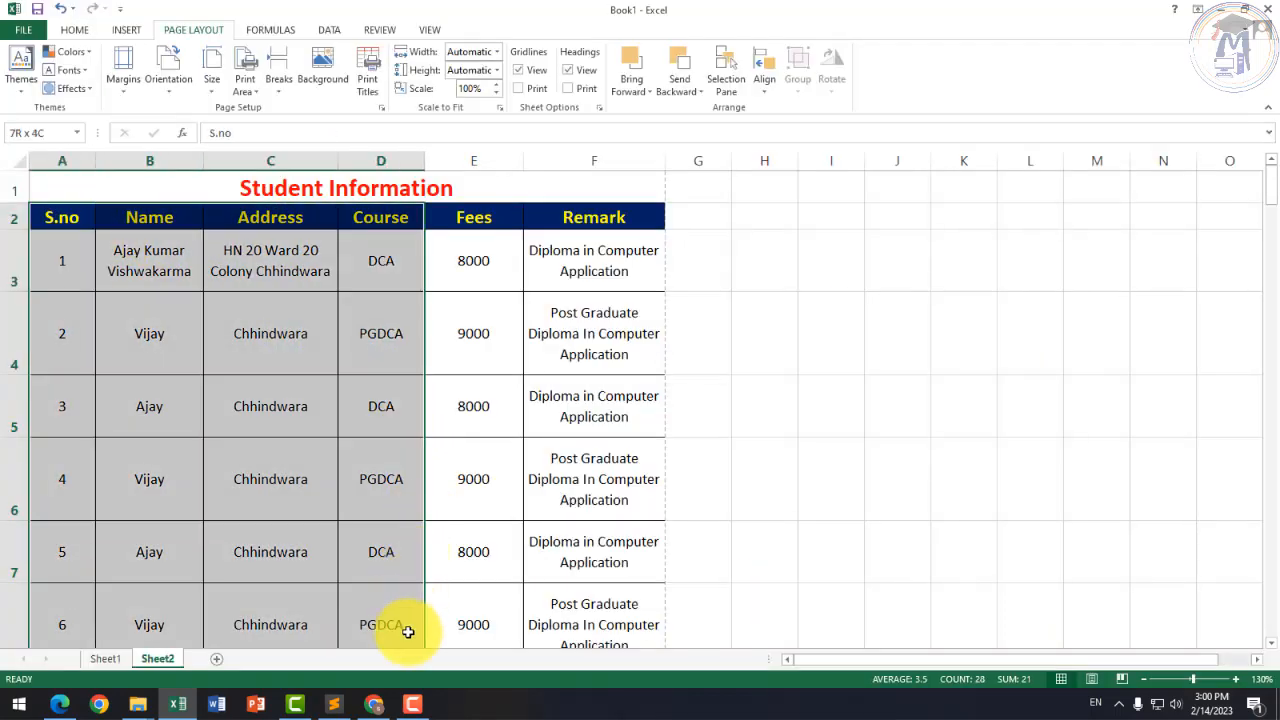
pyautogui.scroll(-1, 308, 392)
pyautogui.scroll(-2, 308, 392)
pyautogui.scroll(1, 329, 449)
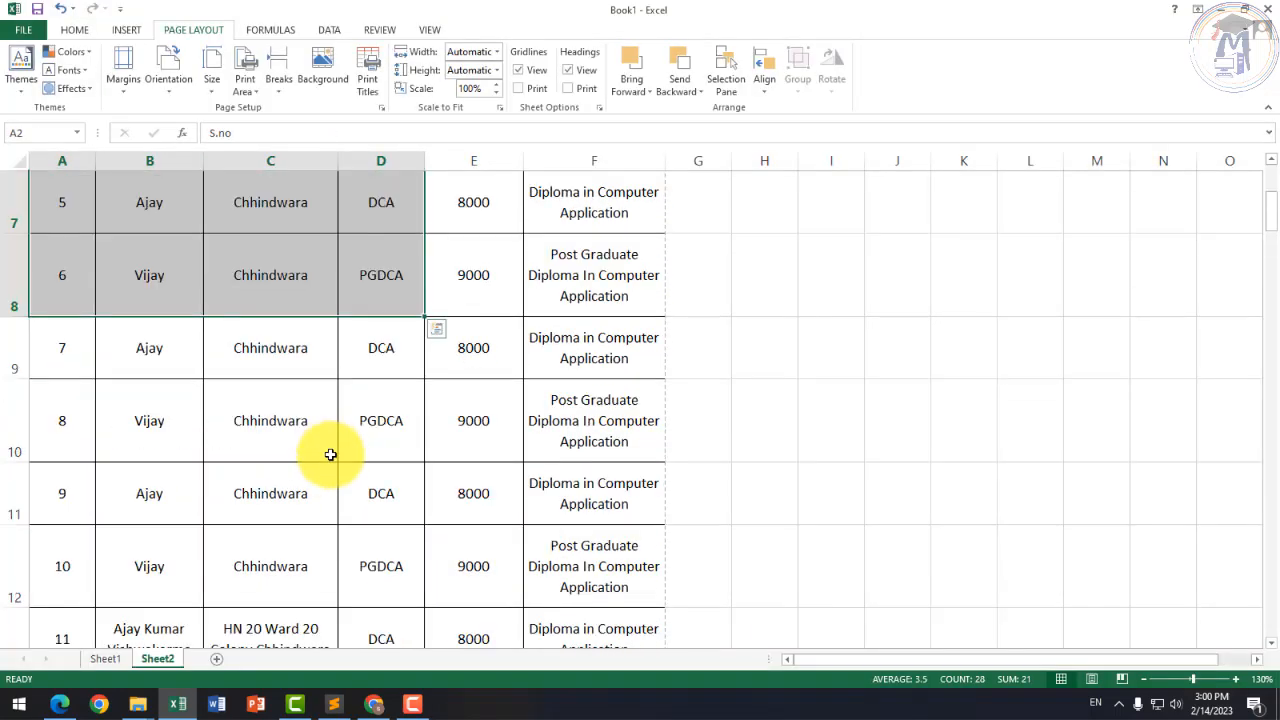
pyautogui.scroll(-4, 333, 418)
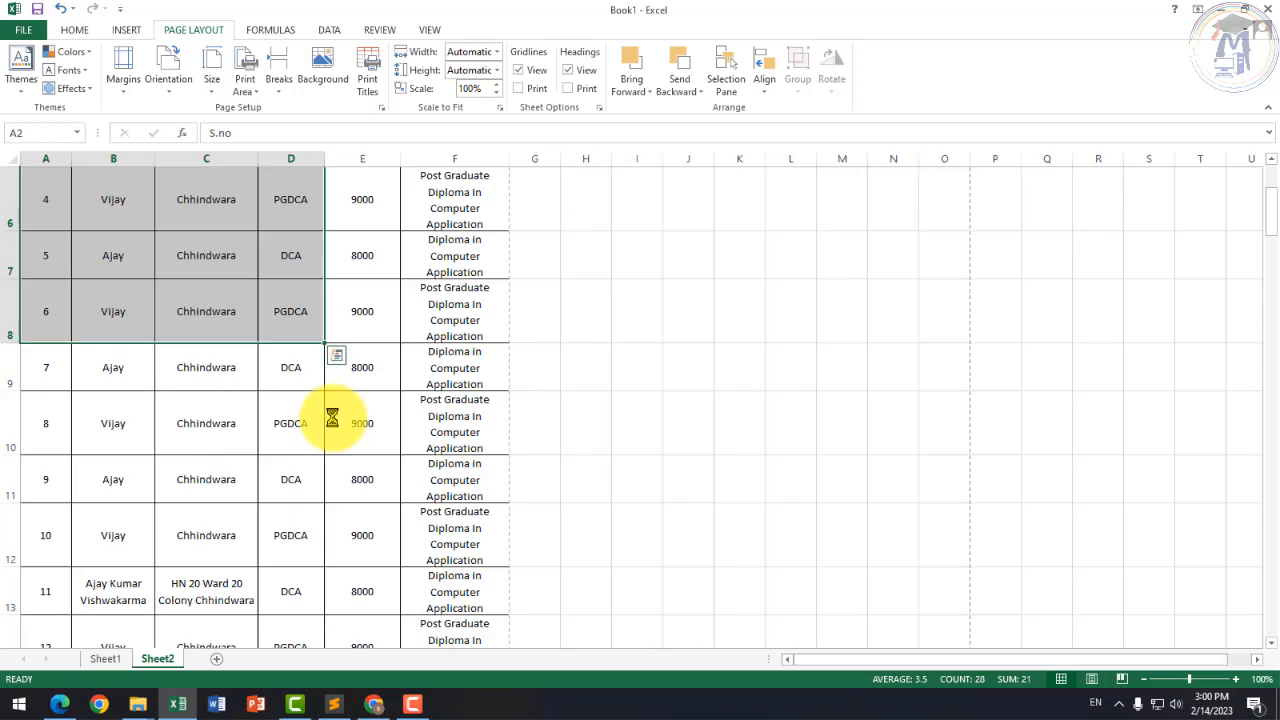
pyautogui.scroll(1, 225, 412)
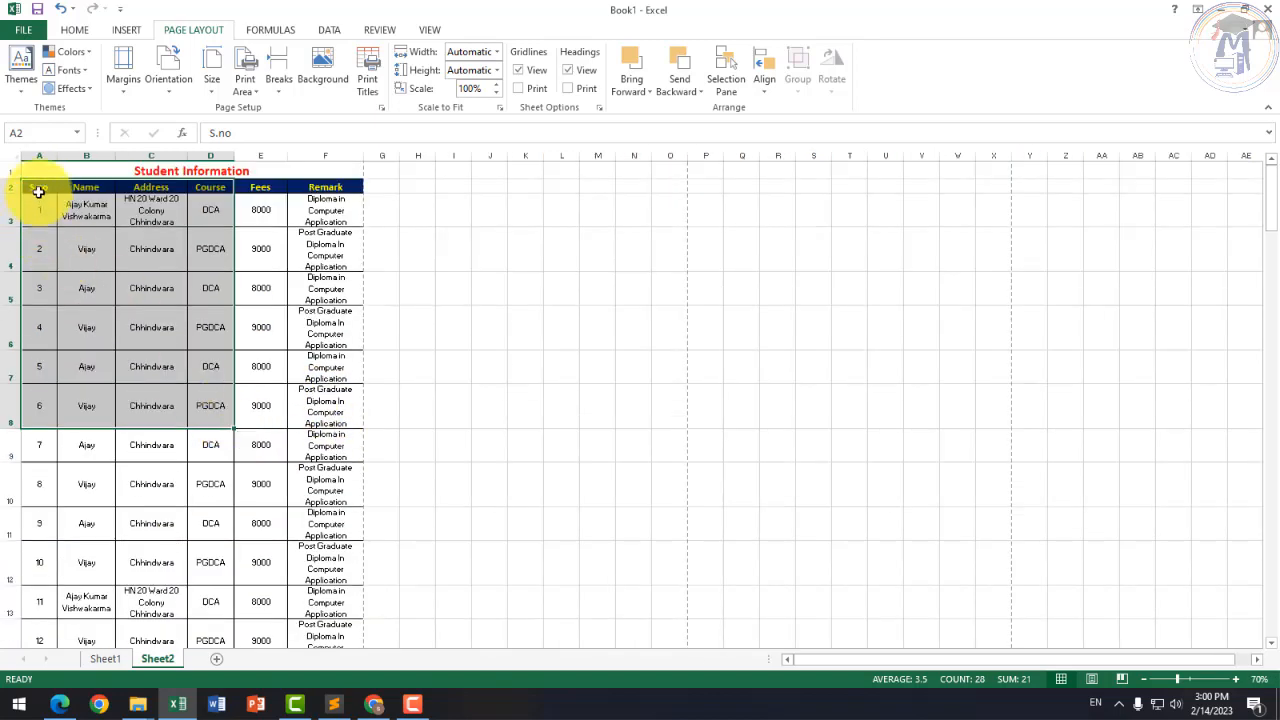
pyautogui.moveTo(40, 186); pyautogui.dragTo(253, 413)
pyautogui.scroll(3, 266, 449)
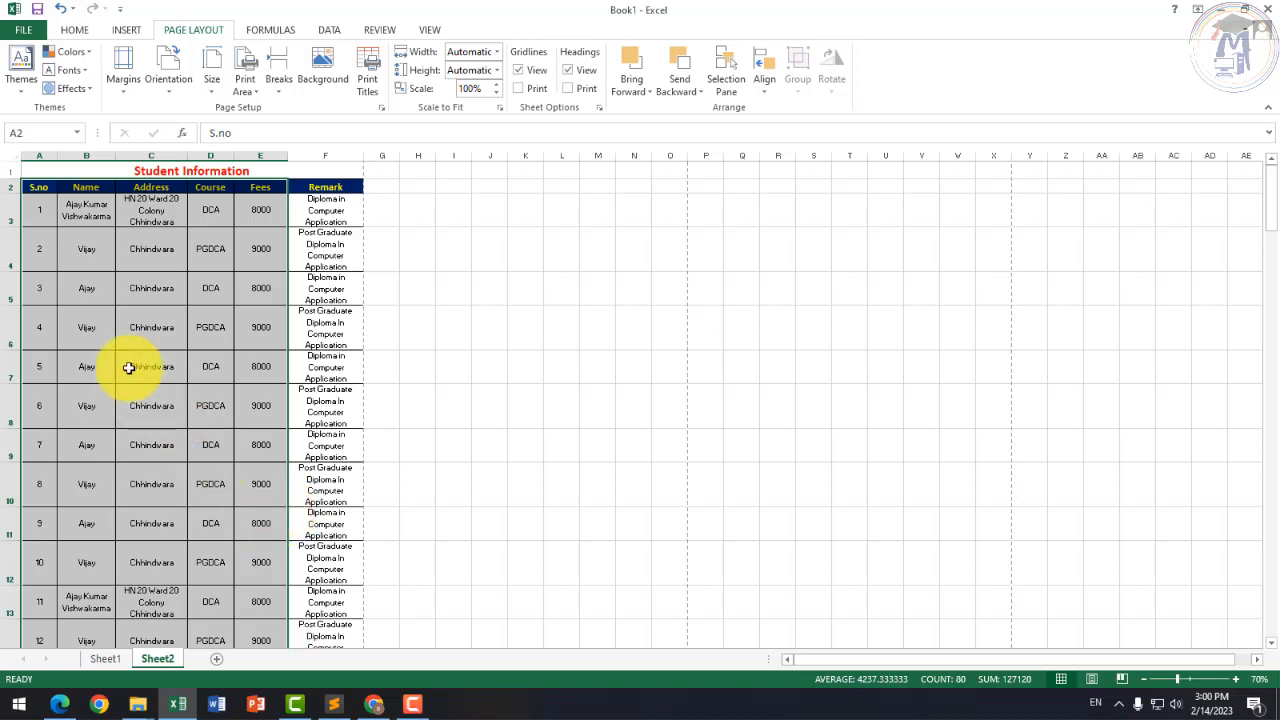
# Step: Set the selected A2:E17 range as the print area from the Print Area menu
pyautogui.click(252, 94)
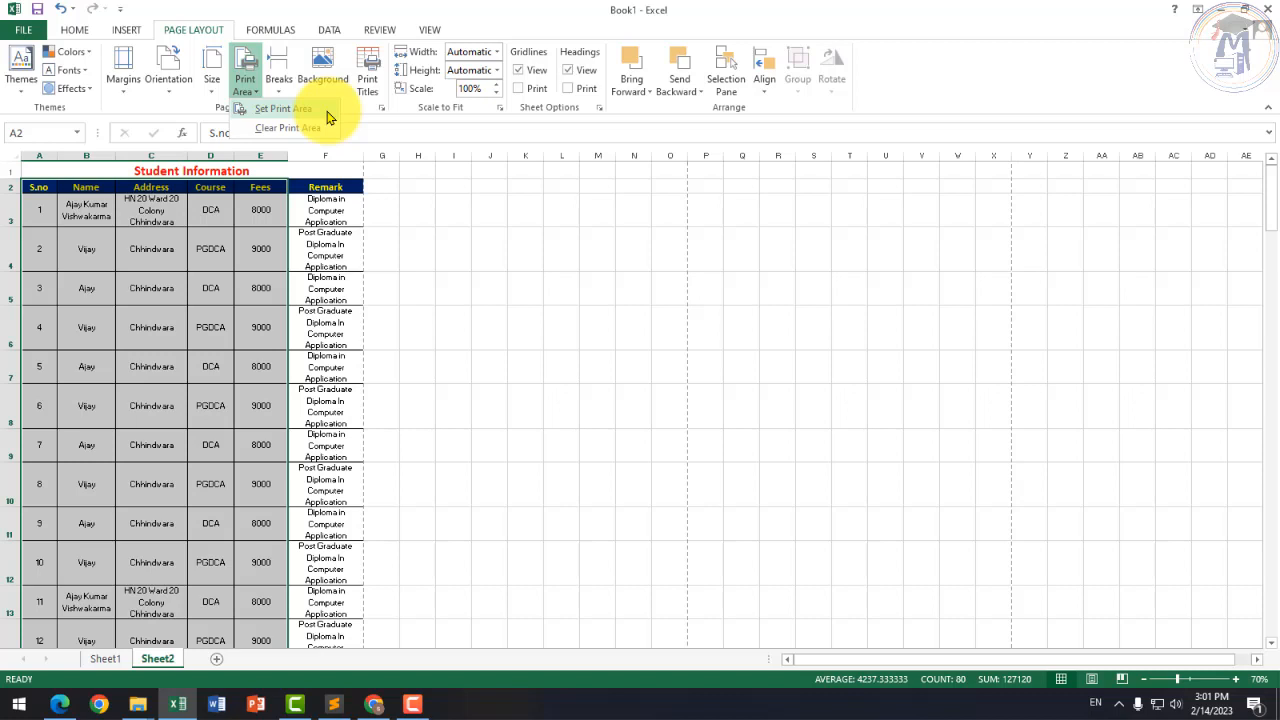
pyautogui.click(268, 111)
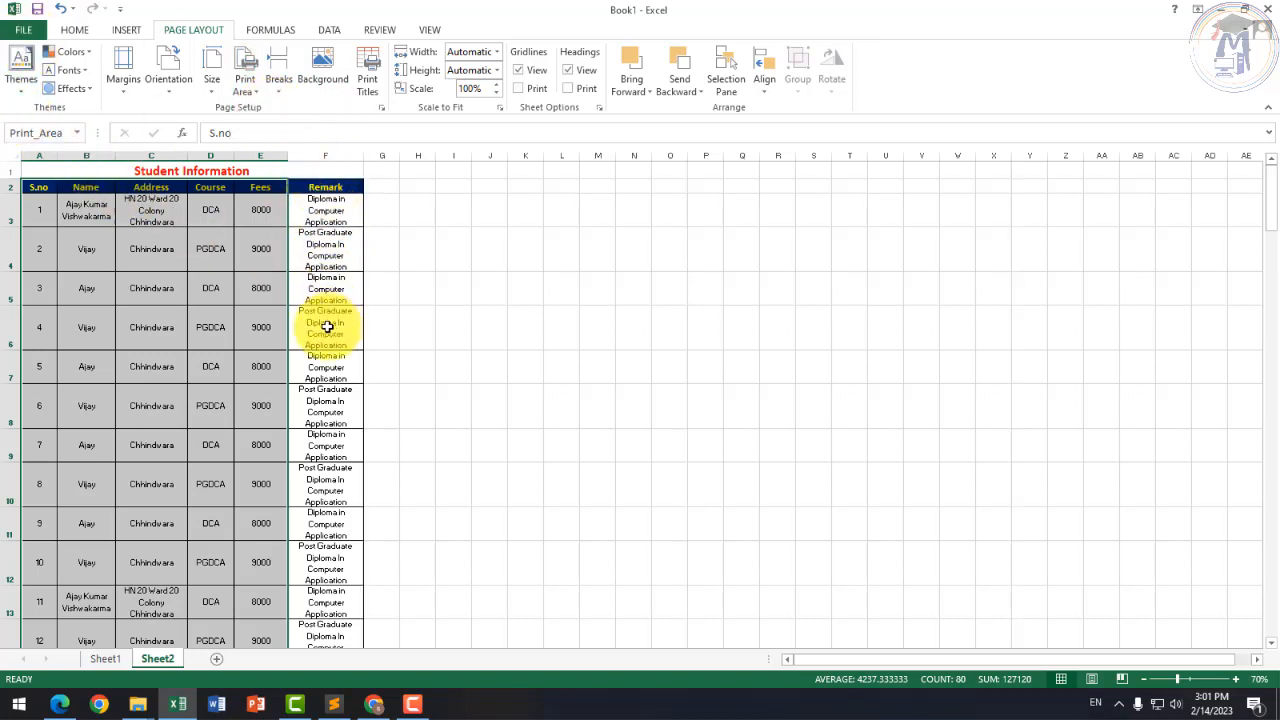
pyautogui.click(20, 30)
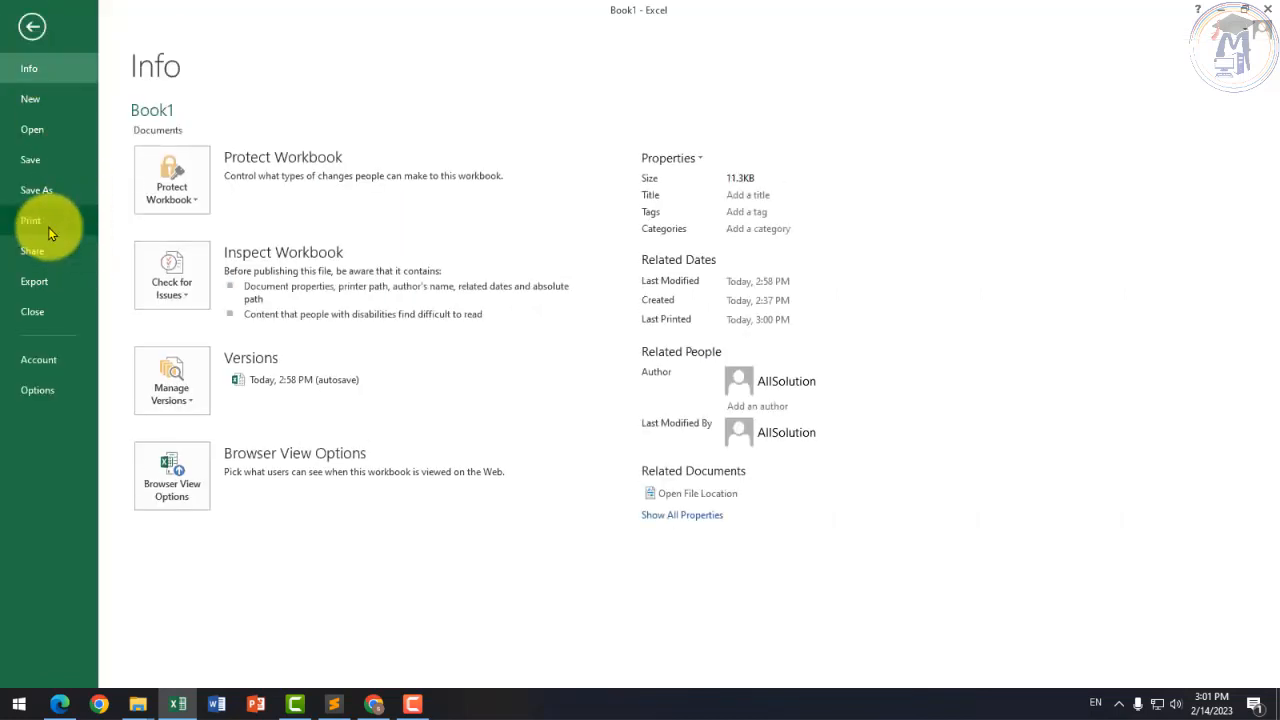
pyautogui.click(48, 222)
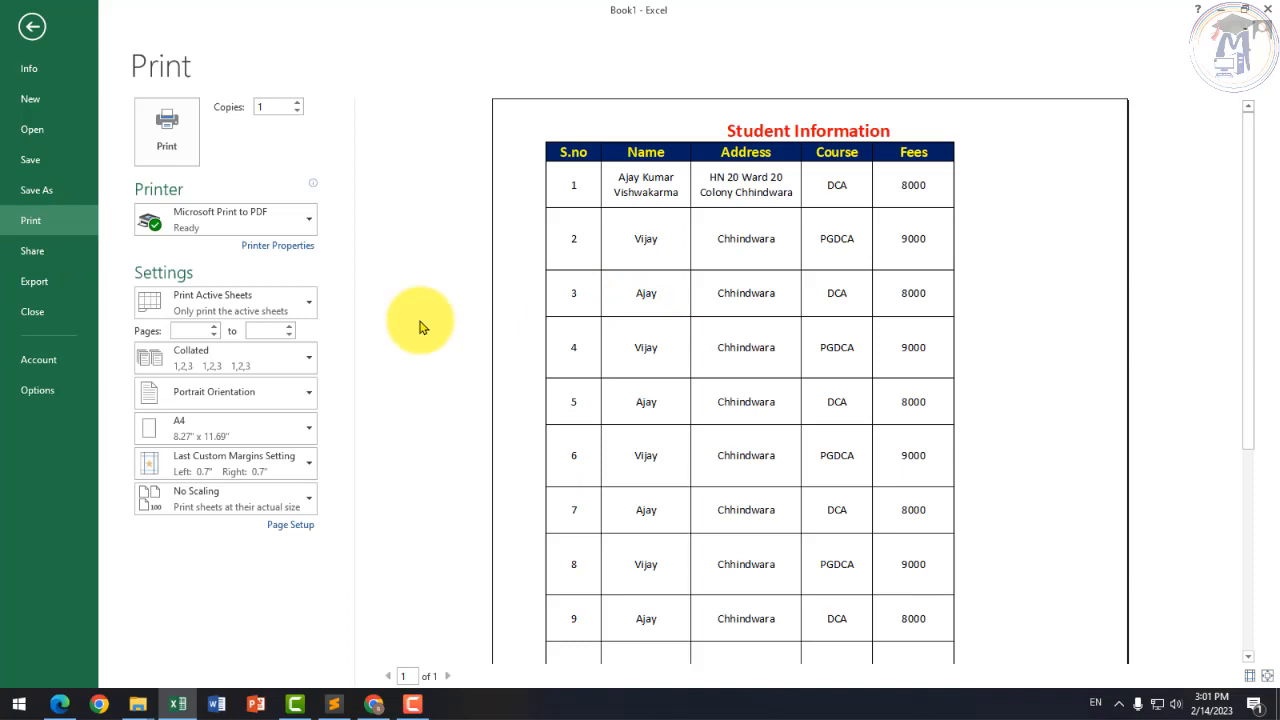
pyautogui.click(32, 32)
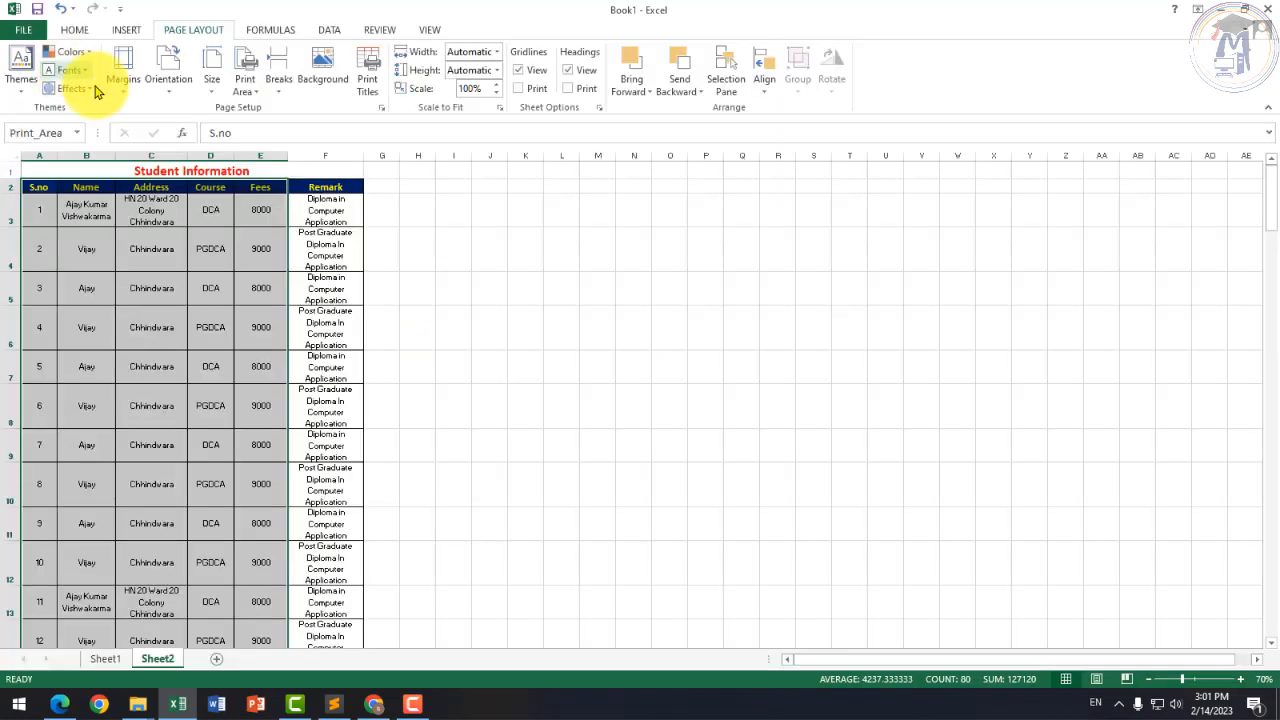
# Step: Open the Print Area dropdown on the Page Layout tab for Sheet2
pyautogui.click(244, 86)
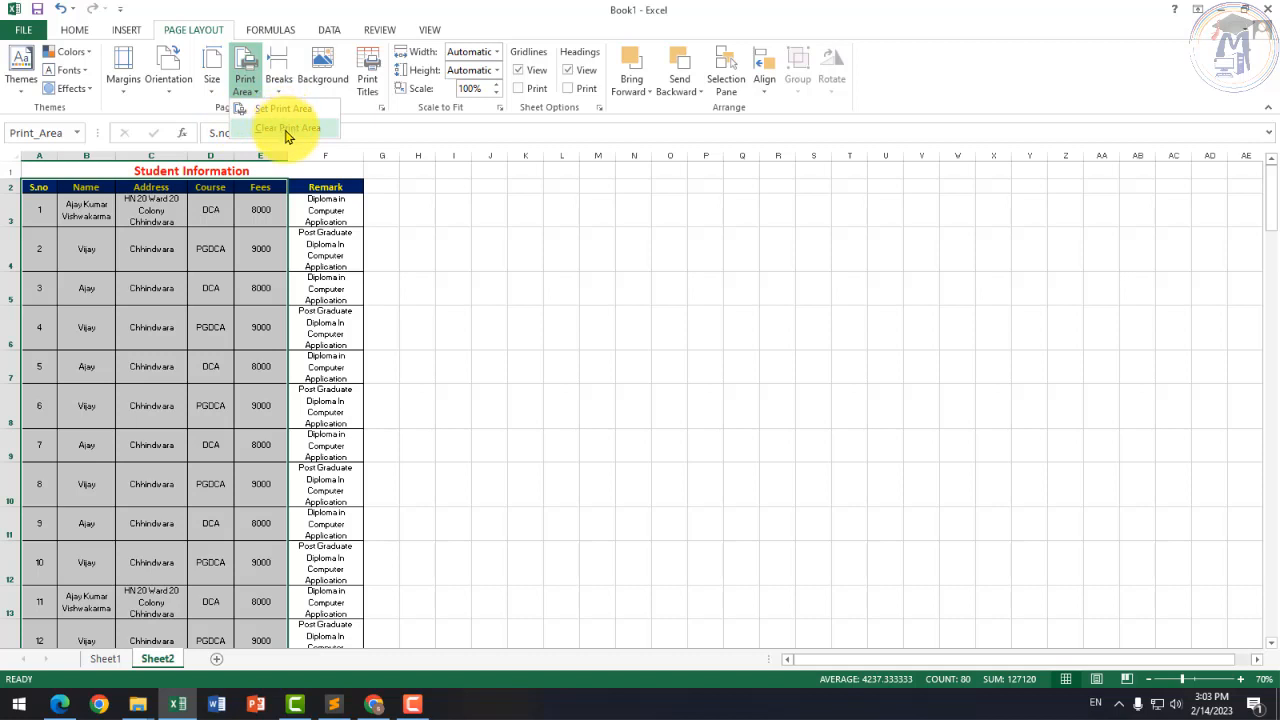
# Step: Clear Sheet2's print area and check the print preview, now 7 pages including Remark
pyautogui.click(287, 130)
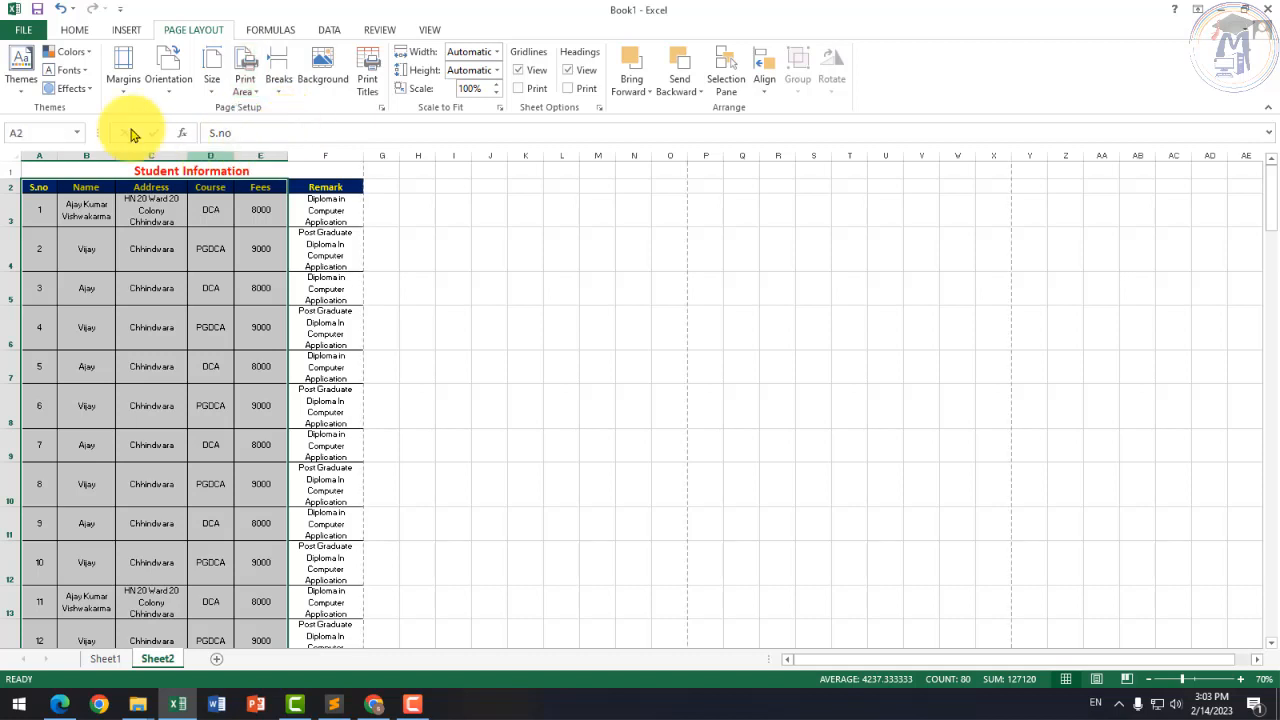
pyautogui.click(20, 29)
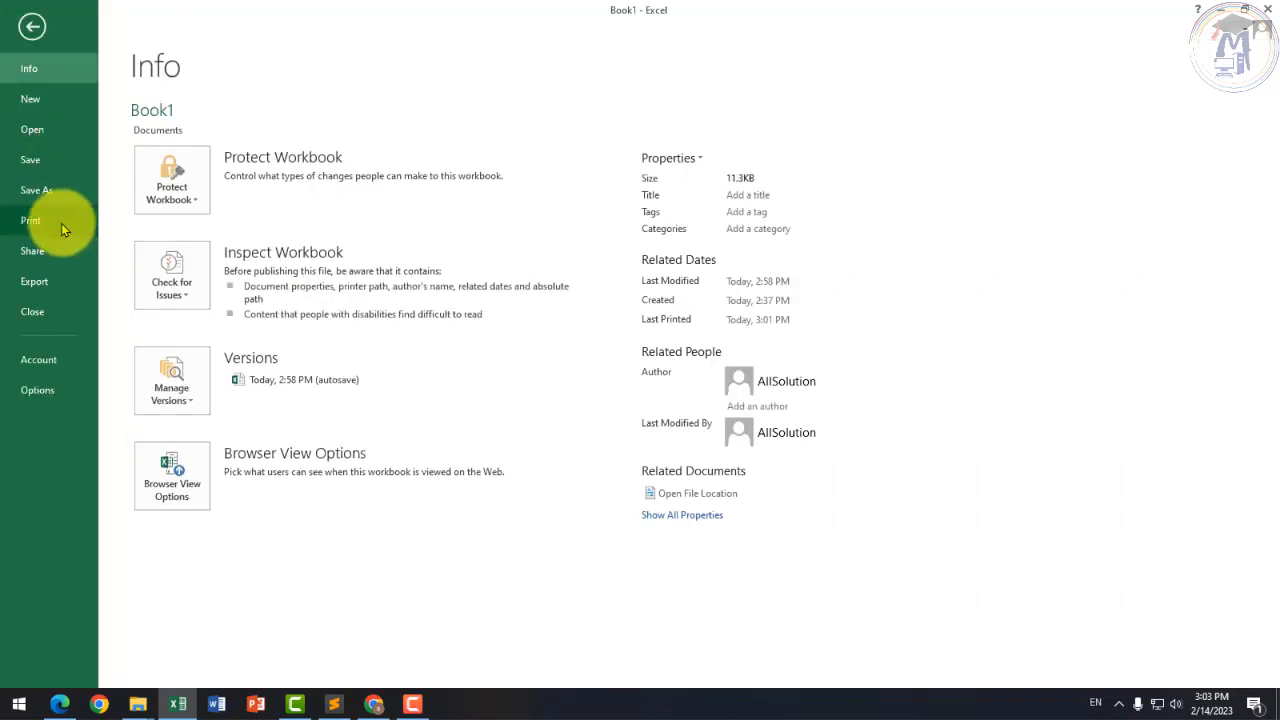
pyautogui.click(61, 223)
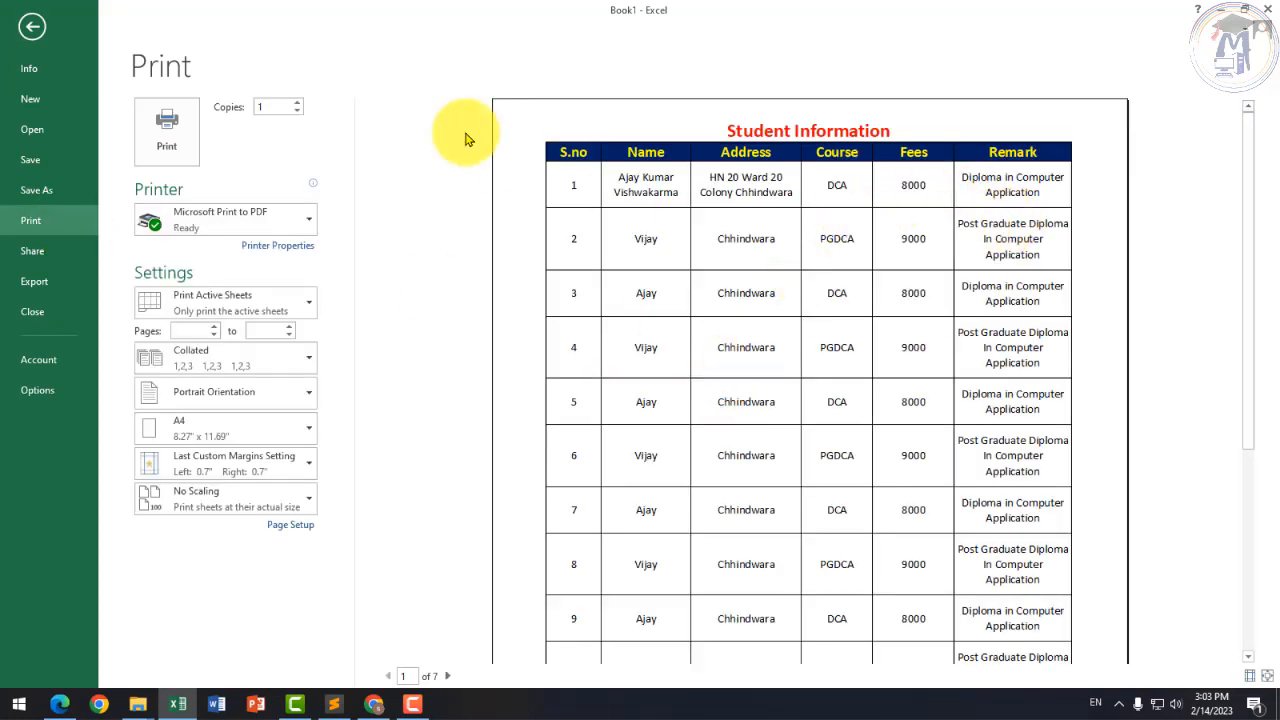
pyautogui.click(32, 27)
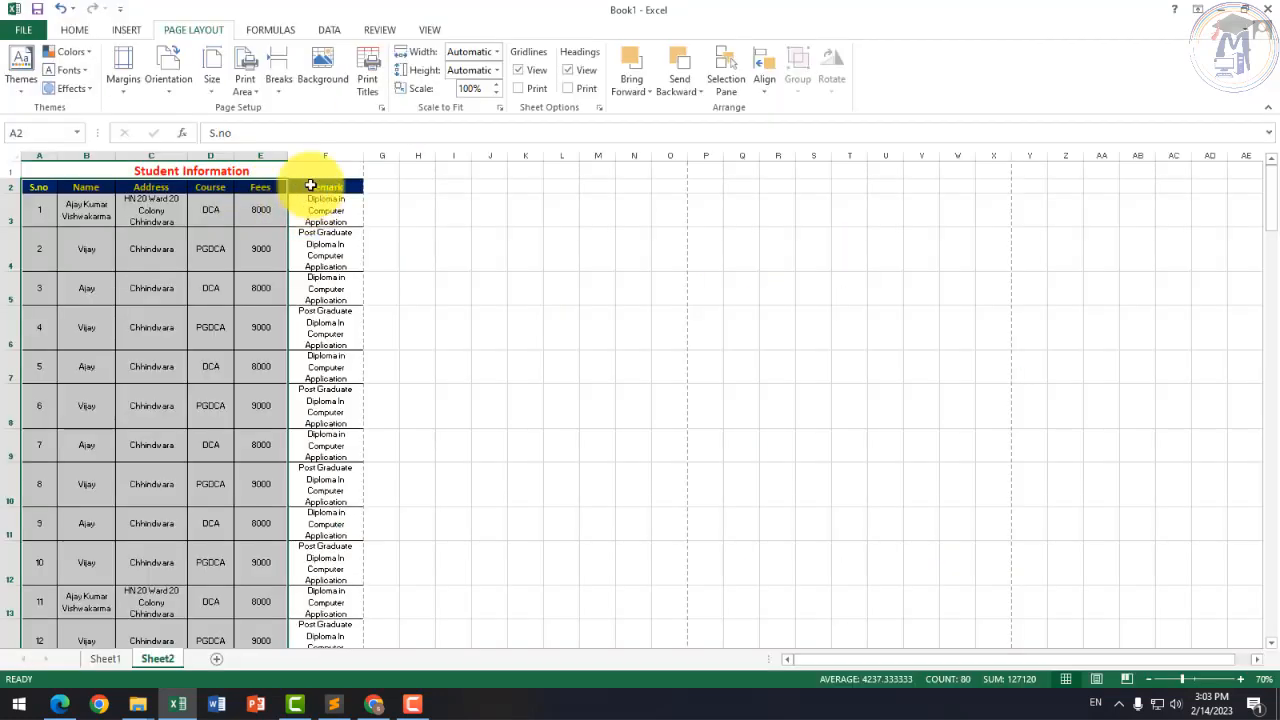
# Step: Reopen and dismiss the Print Area options, then select column A
pyautogui.click(247, 88)
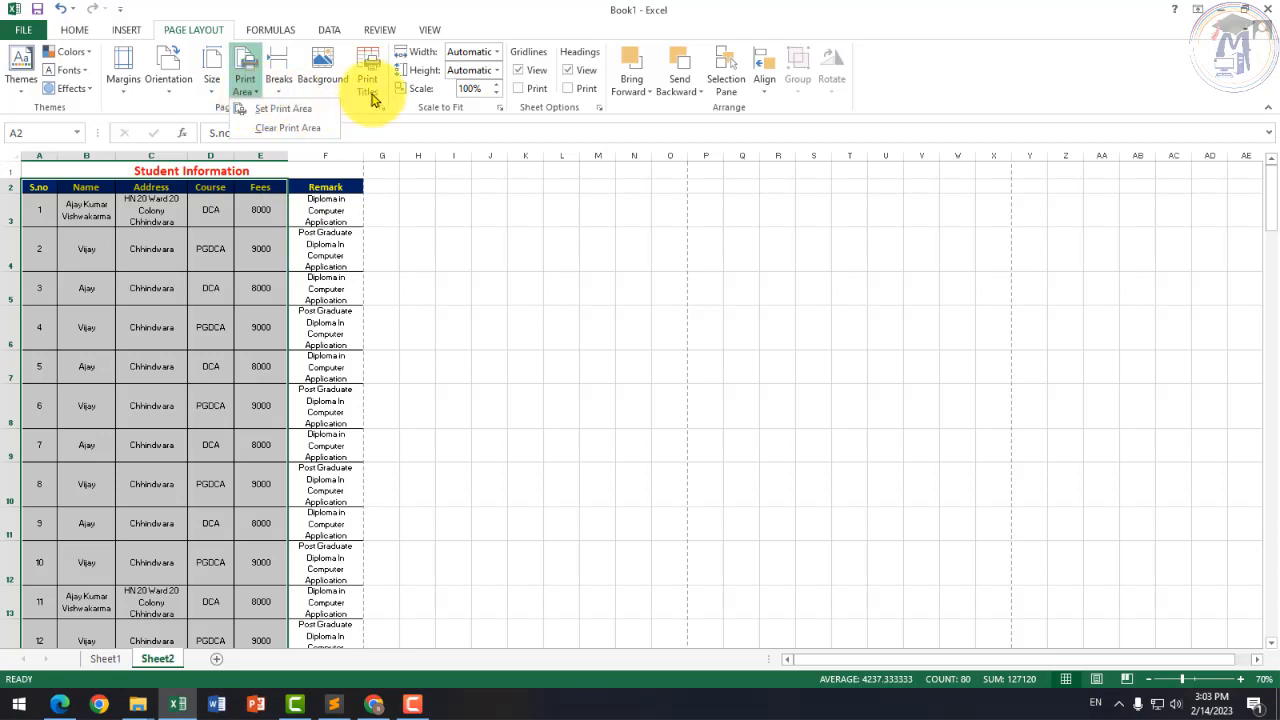
pyautogui.click(496, 386)
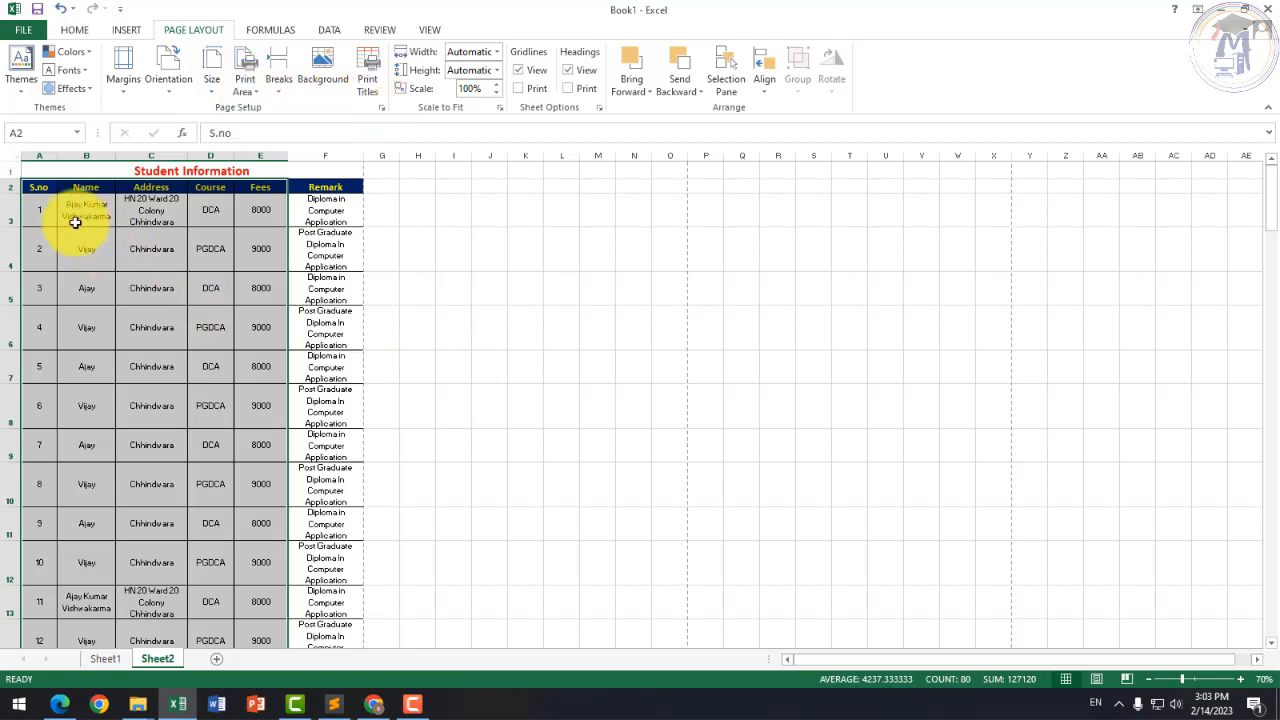
pyautogui.click(45, 151)
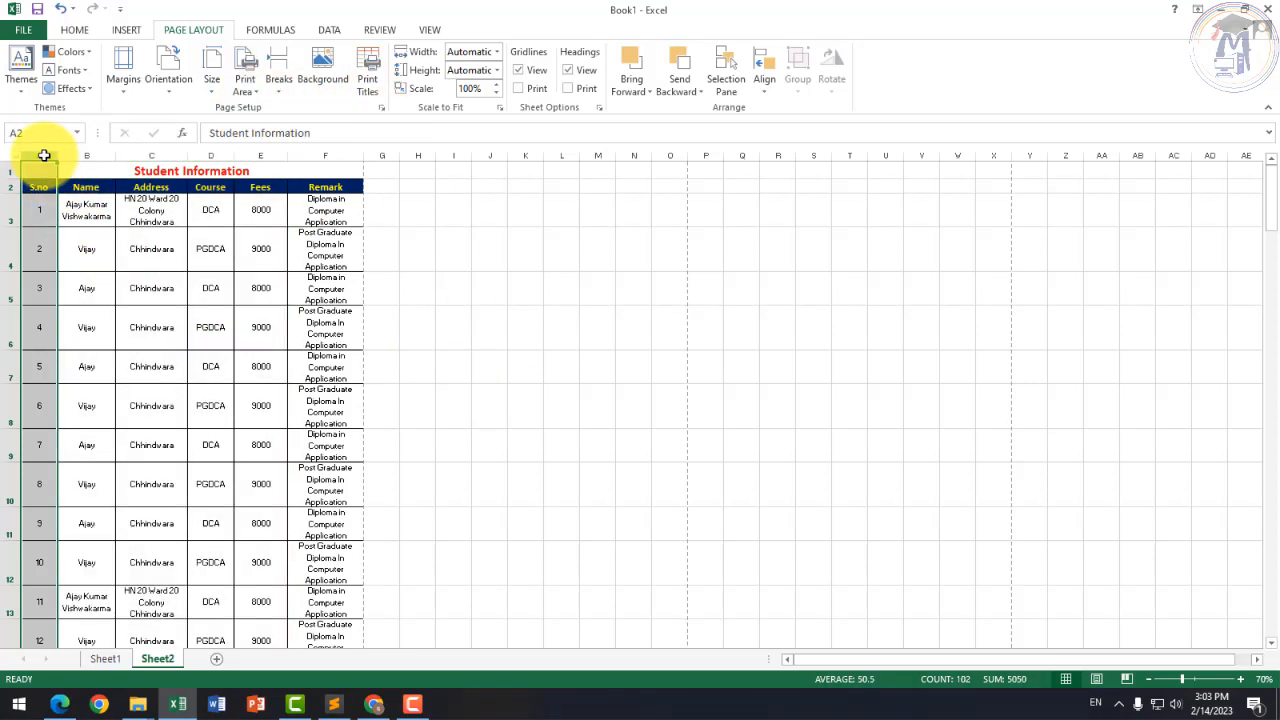
# Step: In Print Titles, set columns $A:$F to repeat at left, reselecting the range until correct
pyautogui.click(367, 88)
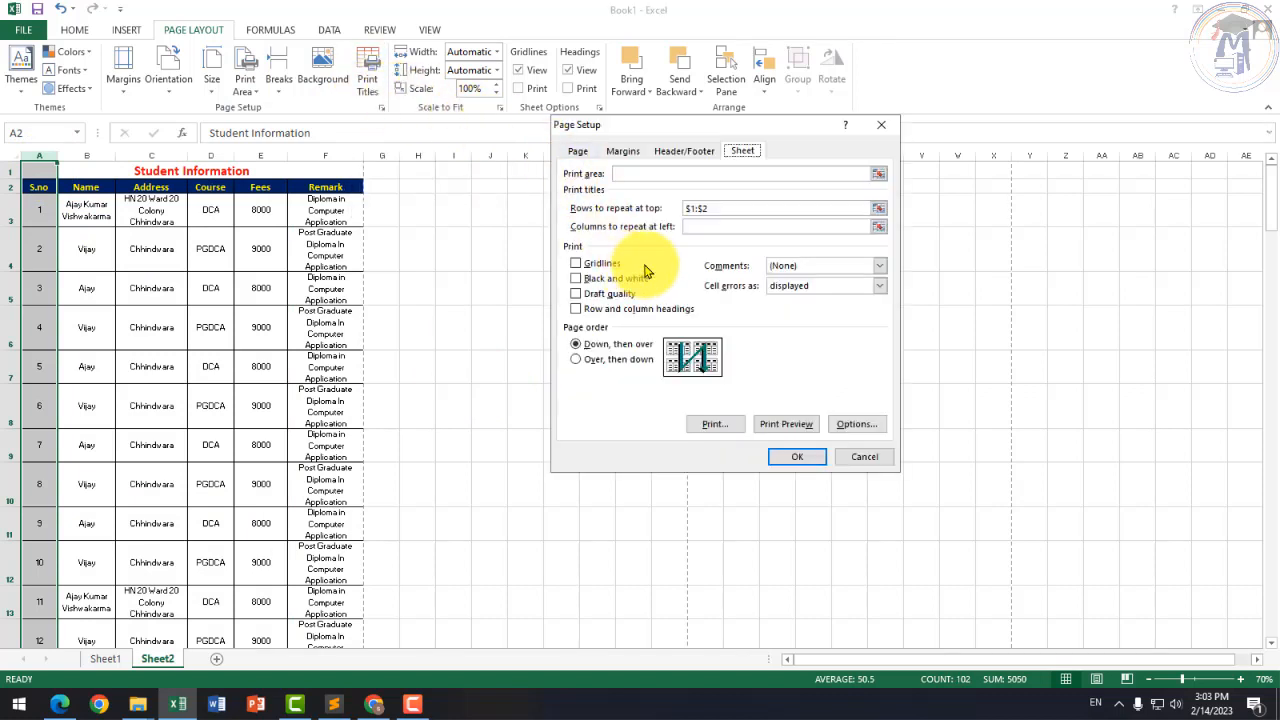
pyautogui.click(686, 226)
pyautogui.click(46, 156)
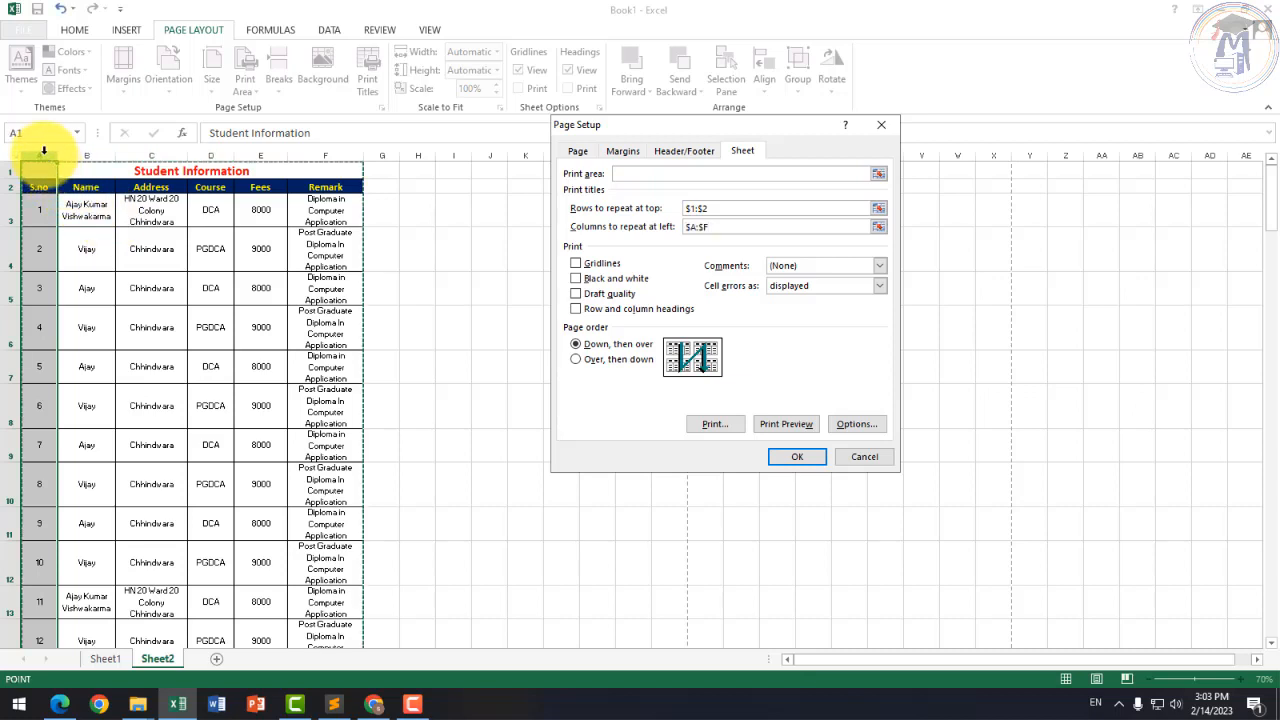
pyautogui.click(722, 227)
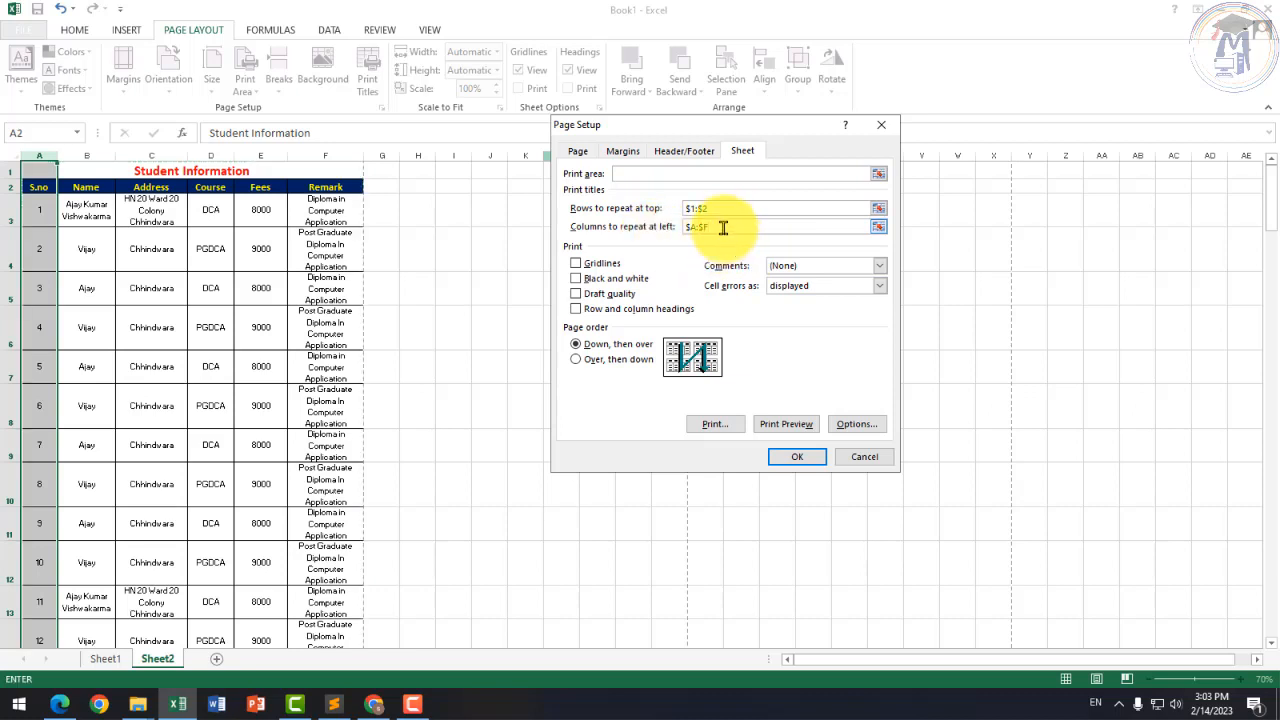
pyautogui.press('BackSpace')
pyautogui.press('BackSpace')
pyautogui.press('BackSpace')
pyautogui.press('BackSpace')
pyautogui.press('BackSpace')
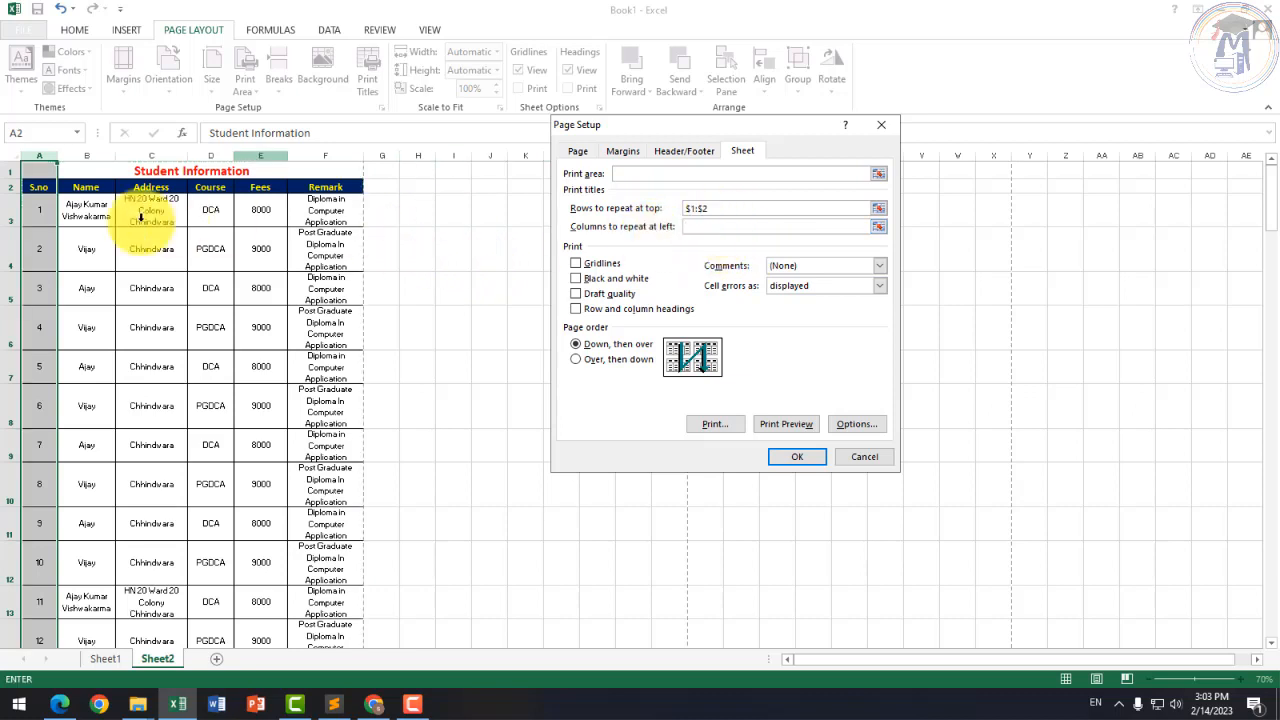
pyautogui.click(40, 152)
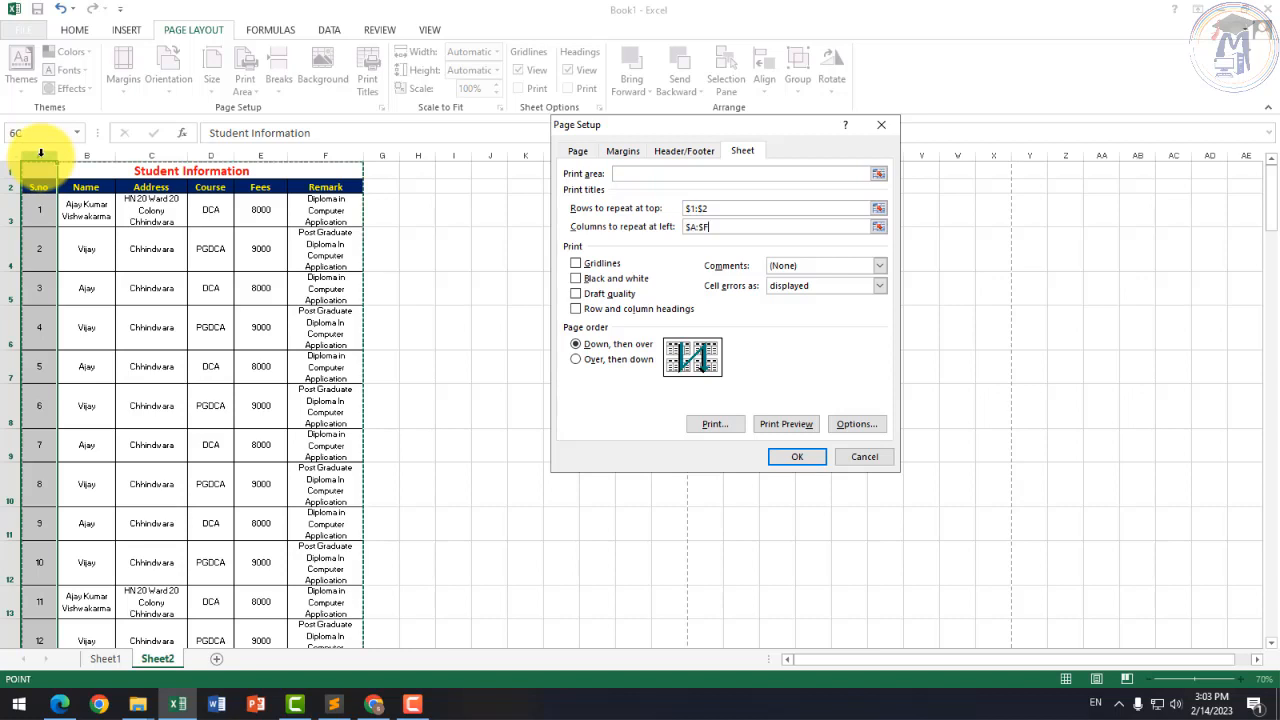
pyautogui.moveTo(40, 156); pyautogui.dragTo(98, 143)
pyautogui.click(737, 221)
pyautogui.press('BackSpace')
pyautogui.press('BackSpace')
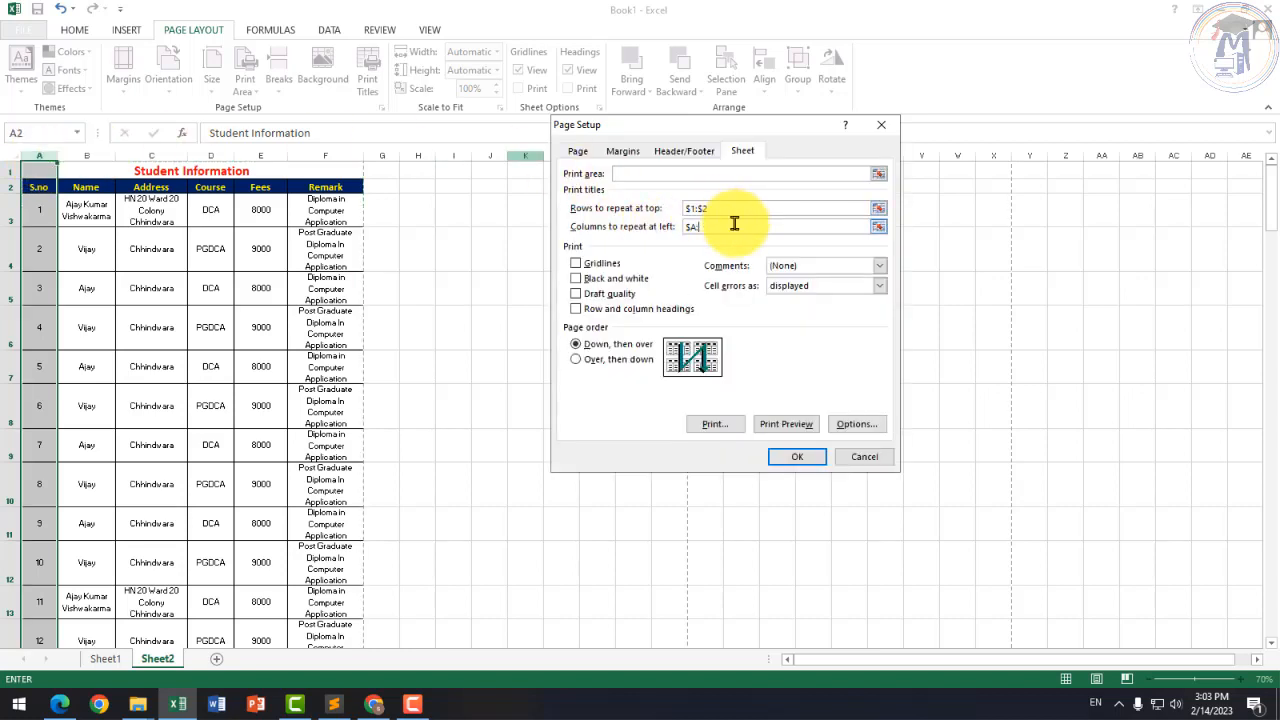
pyautogui.press('BackSpace')
pyautogui.press('BackSpace')
pyautogui.press('BackSpace')
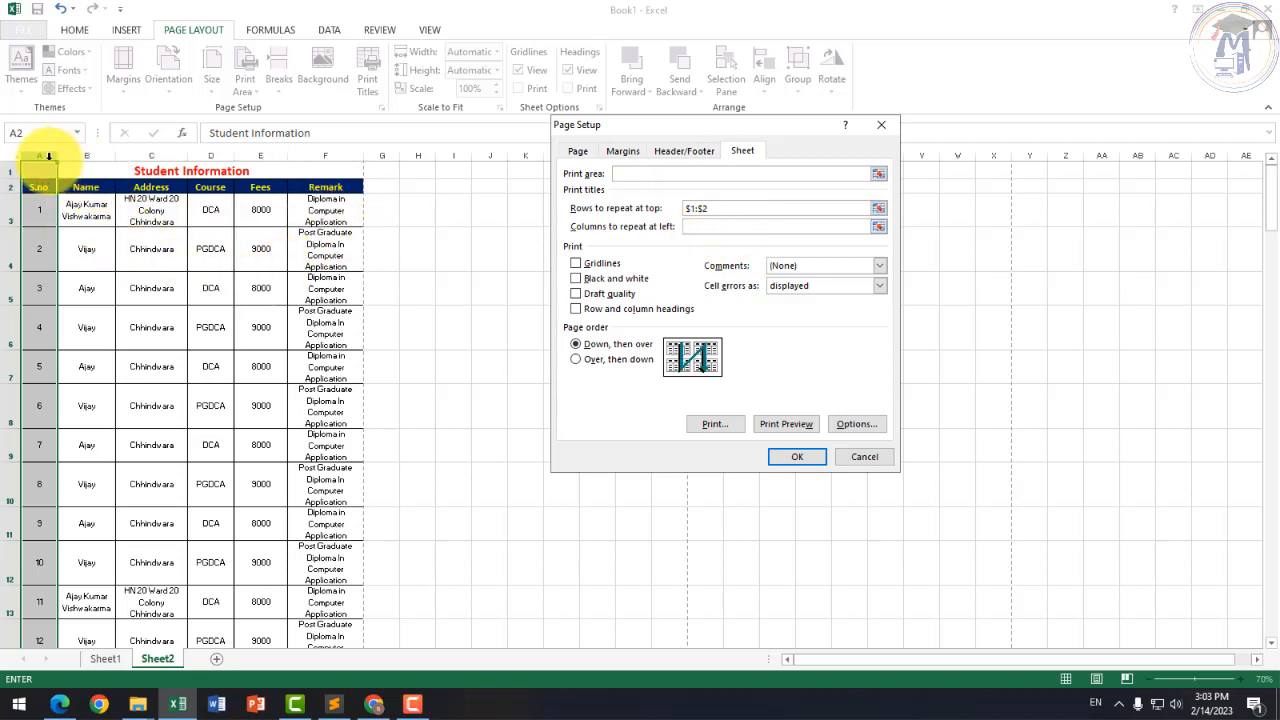
pyautogui.moveTo(48, 156); pyautogui.dragTo(88, 160)
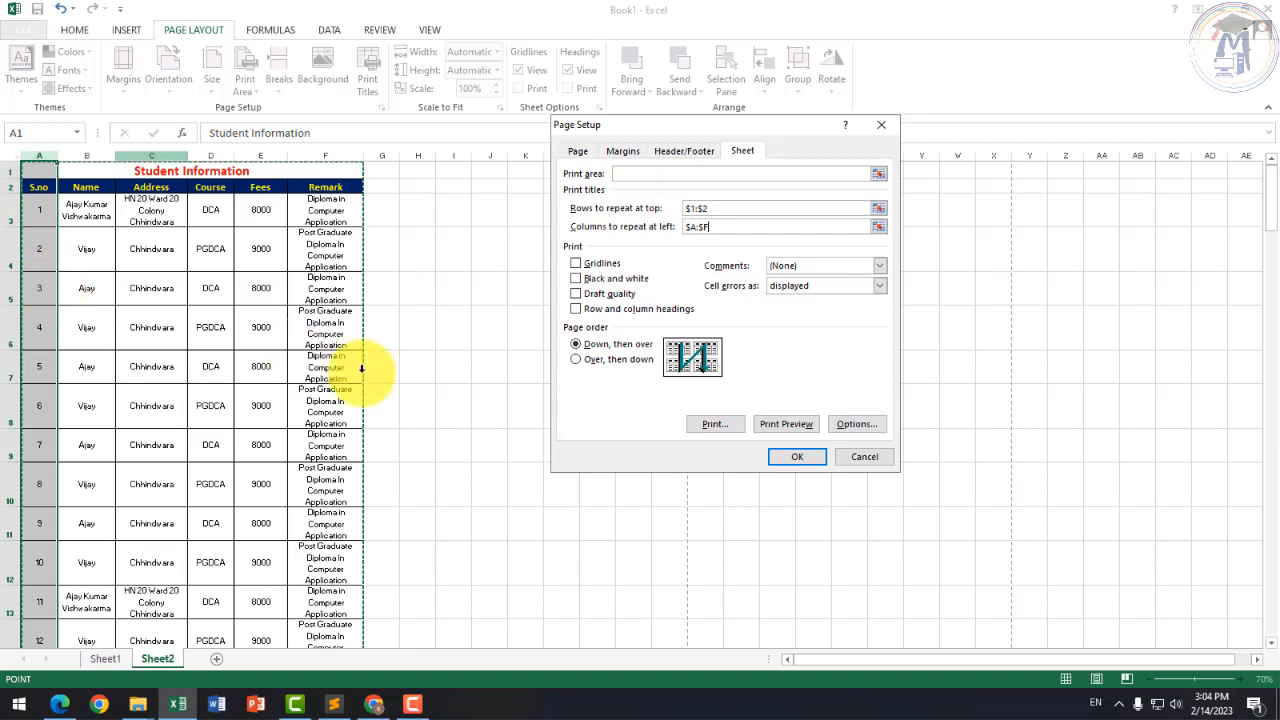
# Step: Cancel Page Setup, then select cells M6, I5, title rows 1–2 and C4 on Sheet2
pyautogui.click(858, 456)
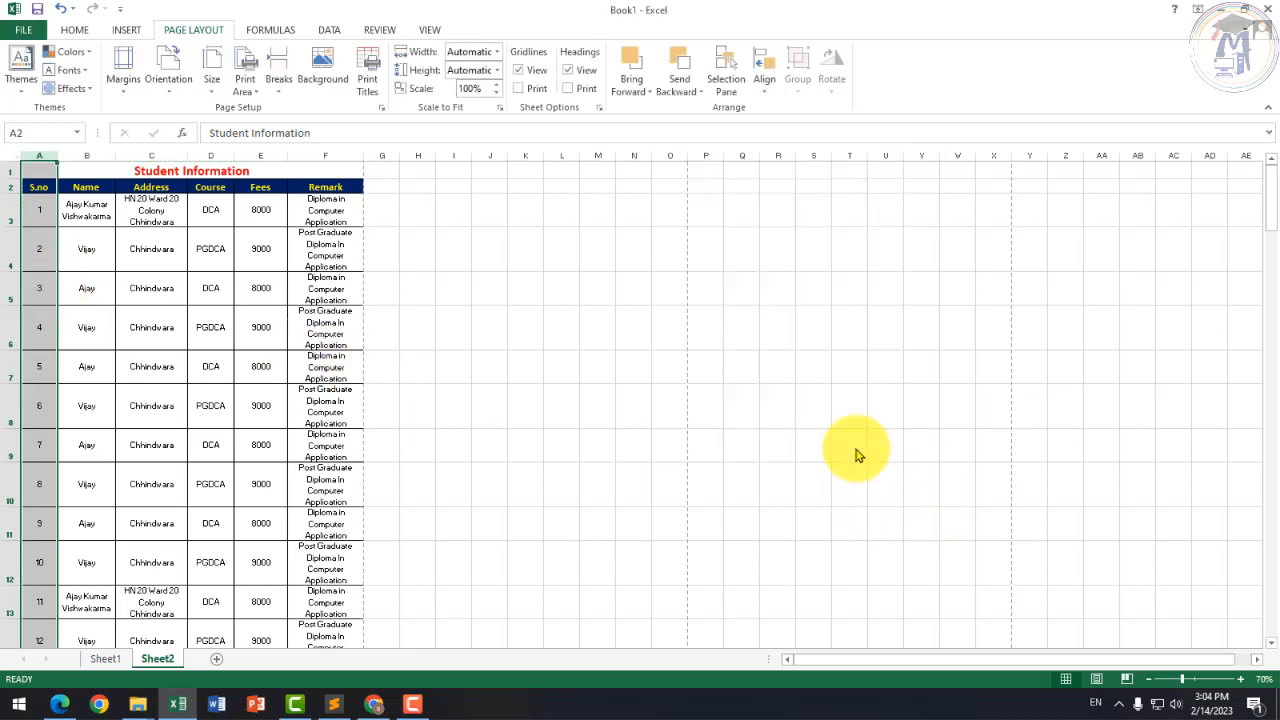
pyautogui.click(586, 330)
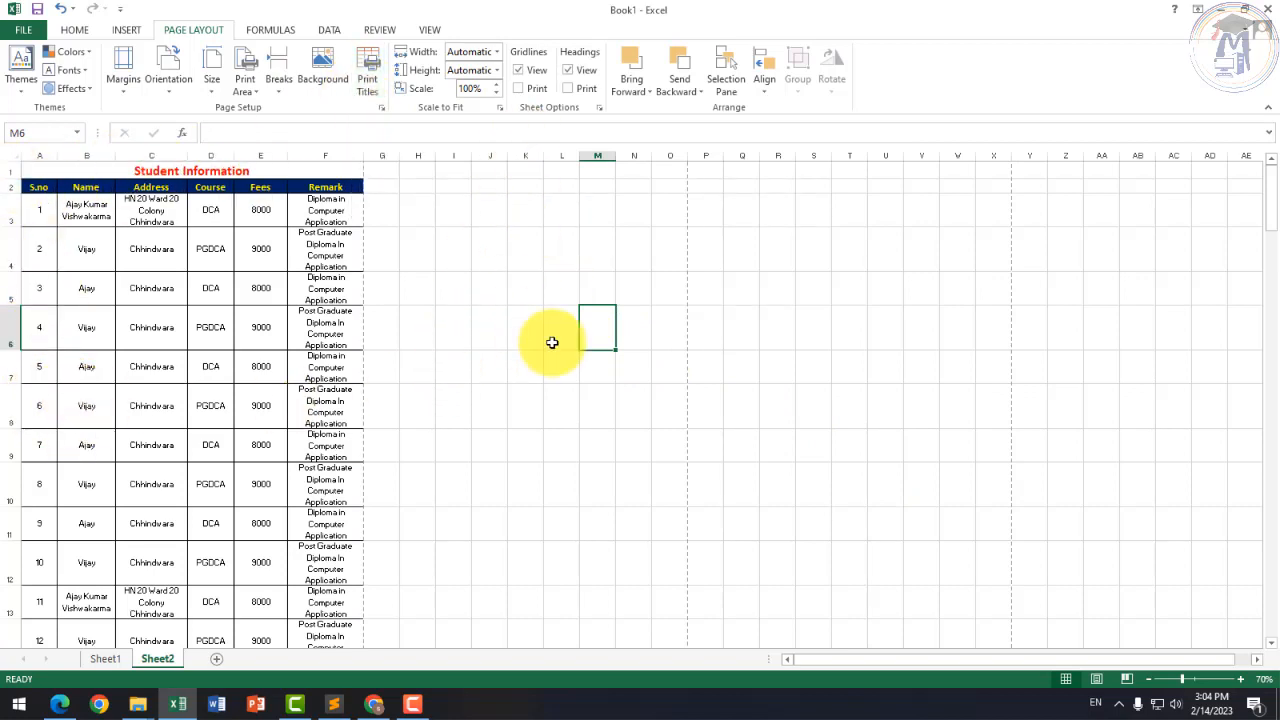
pyautogui.scroll(-12, 270, 390)
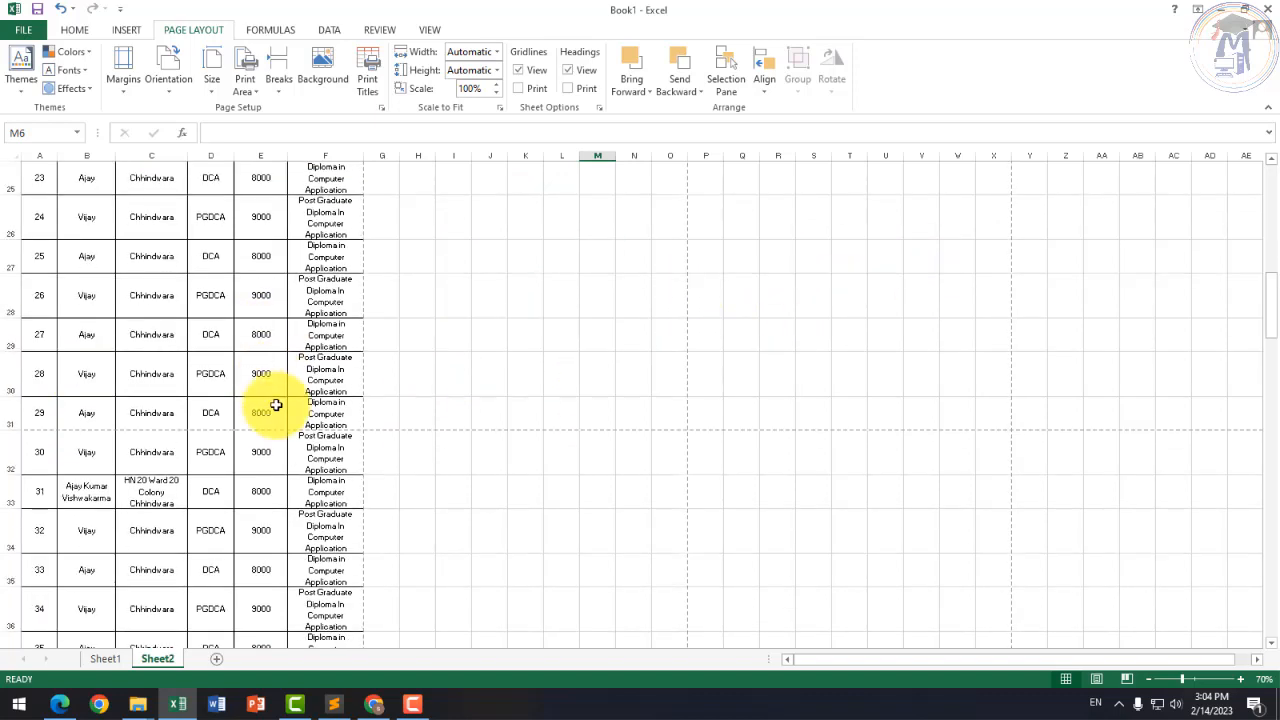
pyautogui.scroll(12, 414, 423)
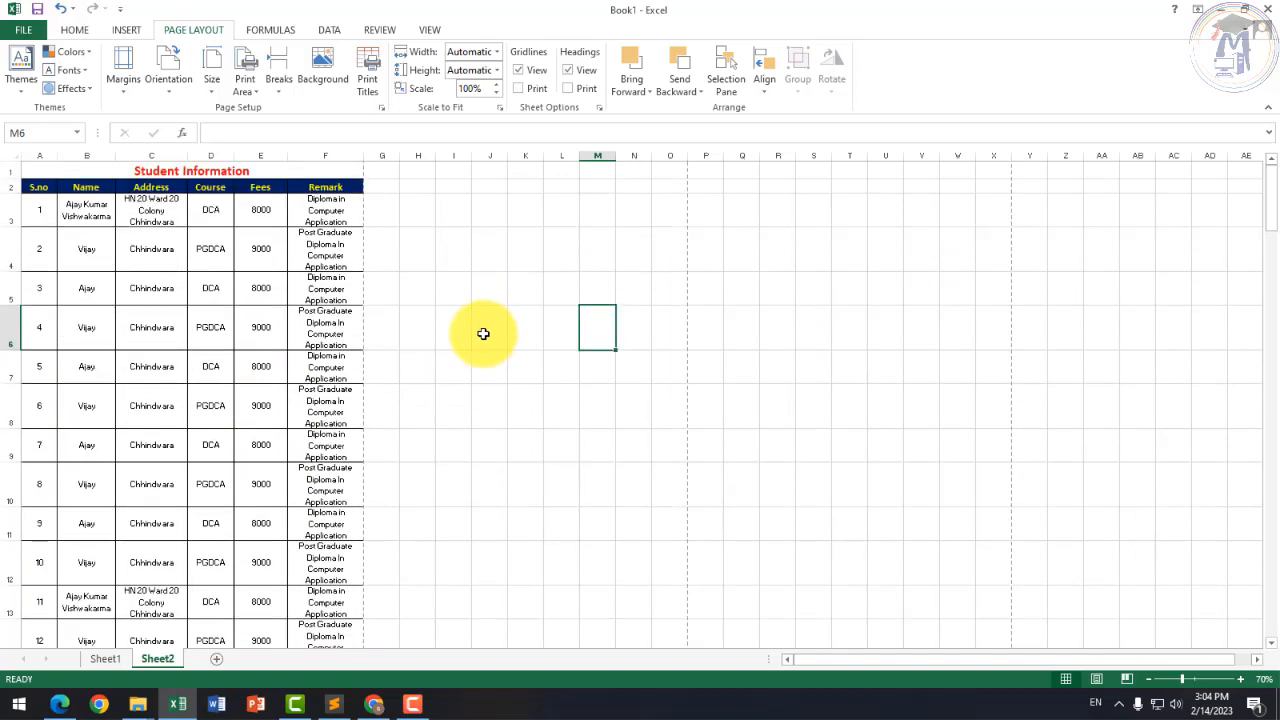
pyautogui.click(455, 283)
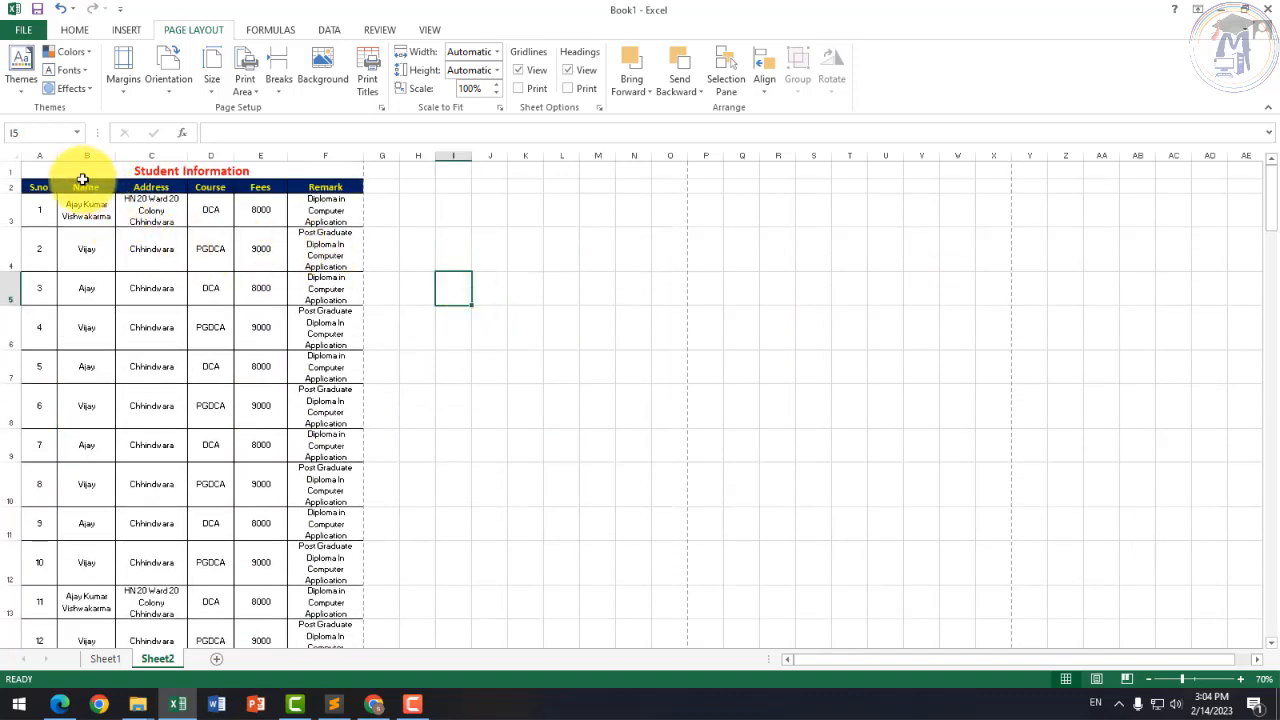
pyautogui.moveTo(12, 170); pyautogui.dragTo(18, 183)
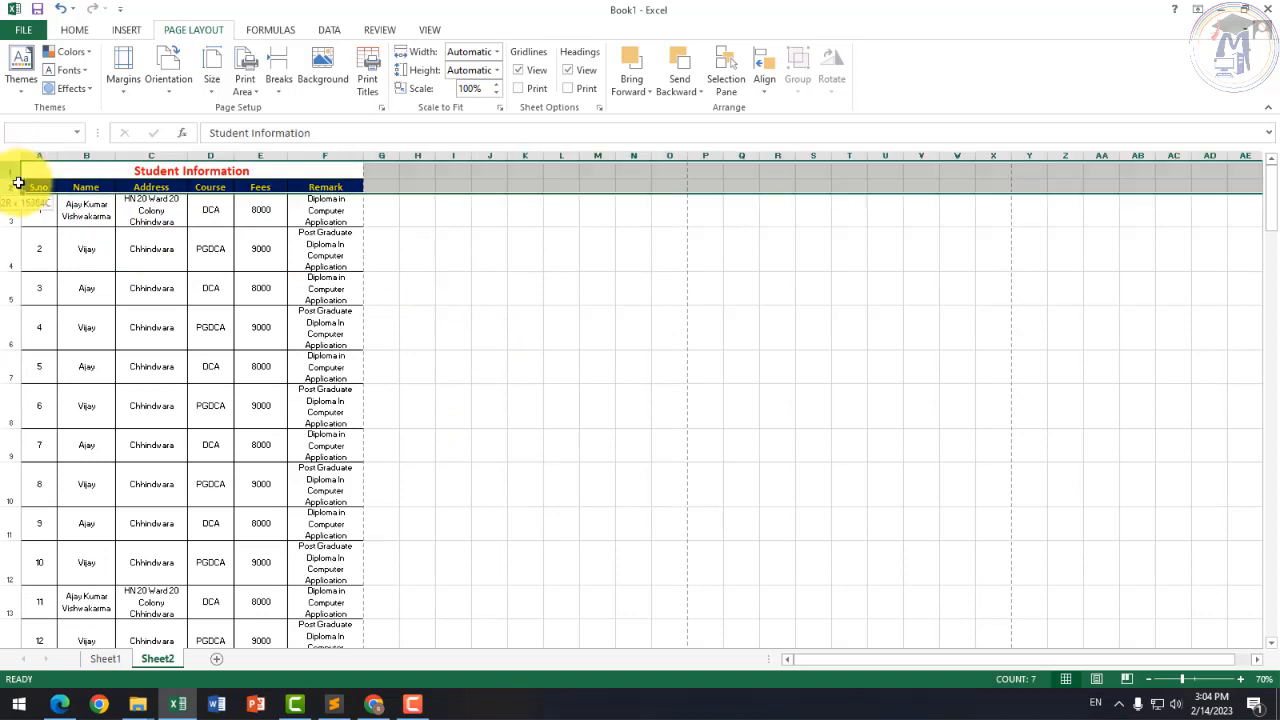
pyautogui.click(153, 252)
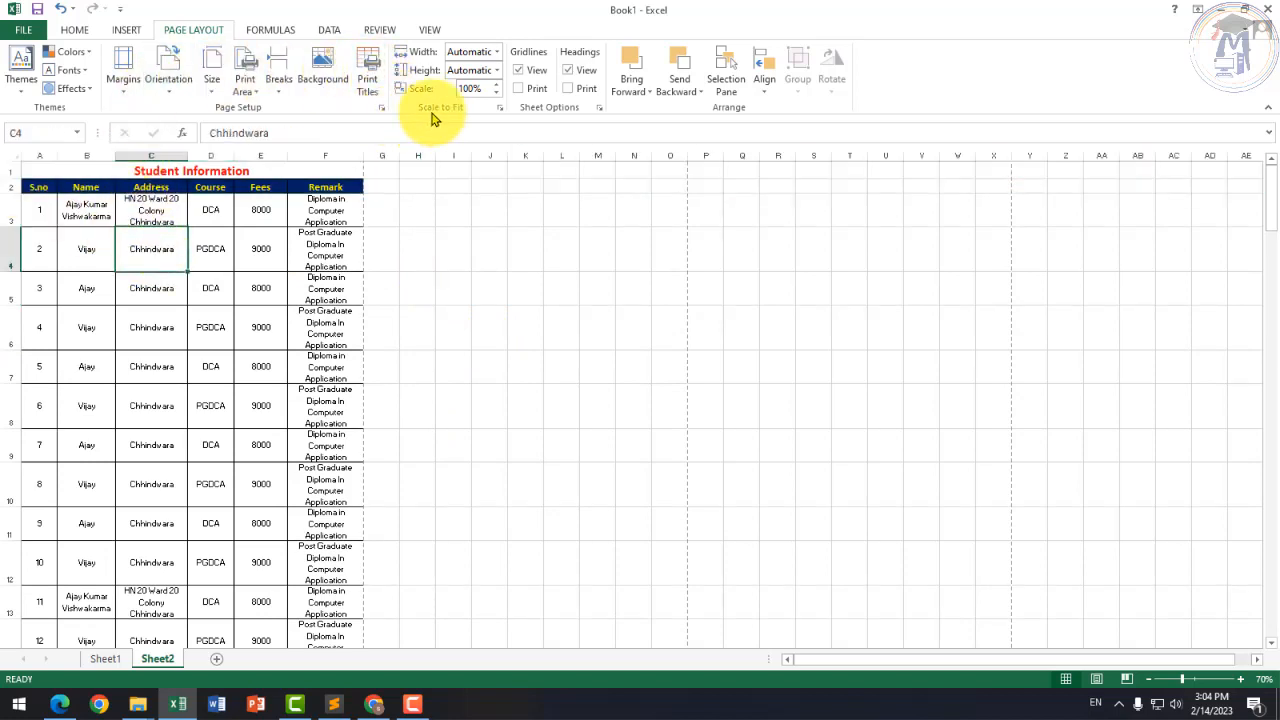
pyautogui.click(520, 72)
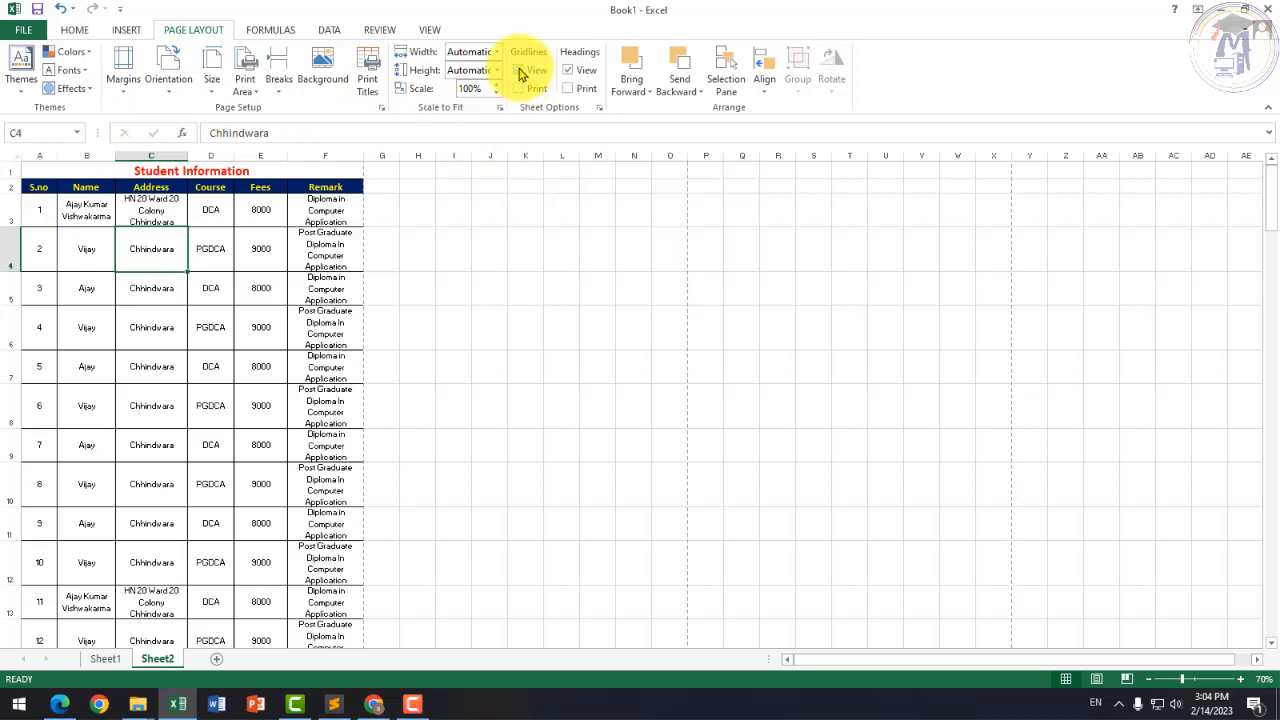
pyautogui.click(551, 277)
pyautogui.keyDown('ctrl'); pyautogui.scroll(3, 403, 247); pyautogui.keyUp('ctrl')
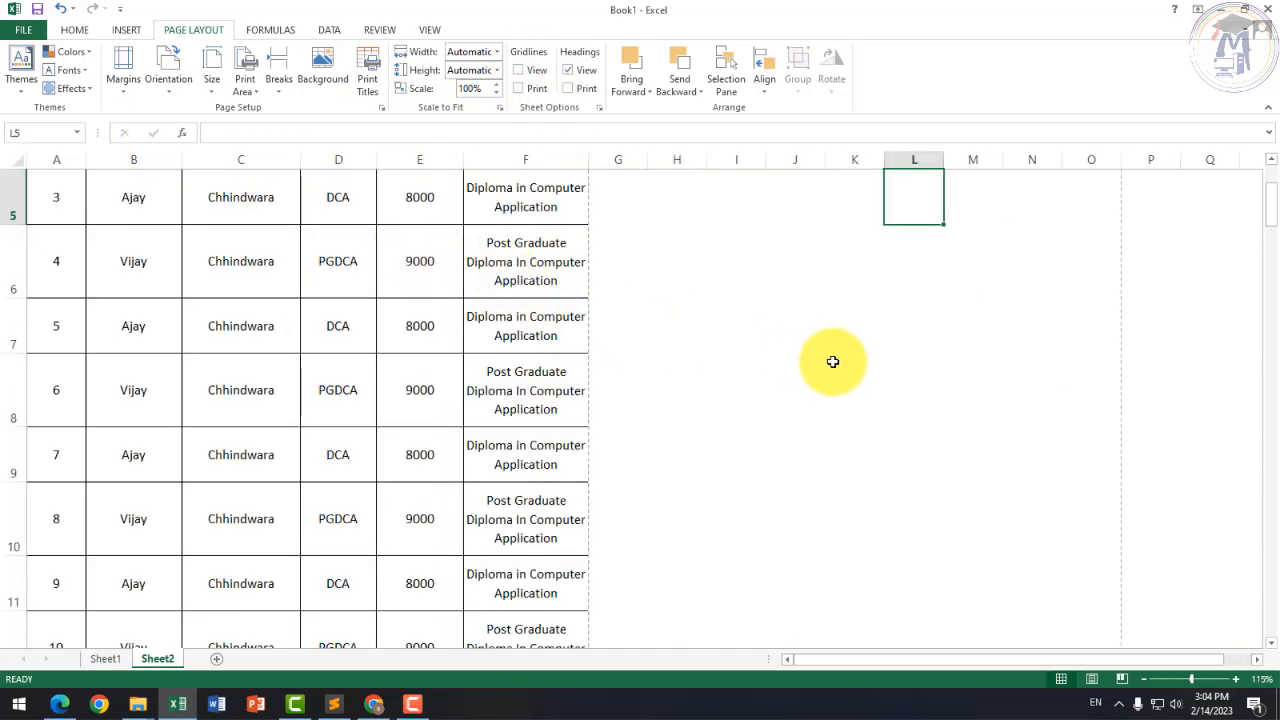
pyautogui.scroll(2, 829, 360)
pyautogui.keyDown('ctrl'); pyautogui.scroll(-2, 780, 352); pyautogui.keyUp('ctrl')
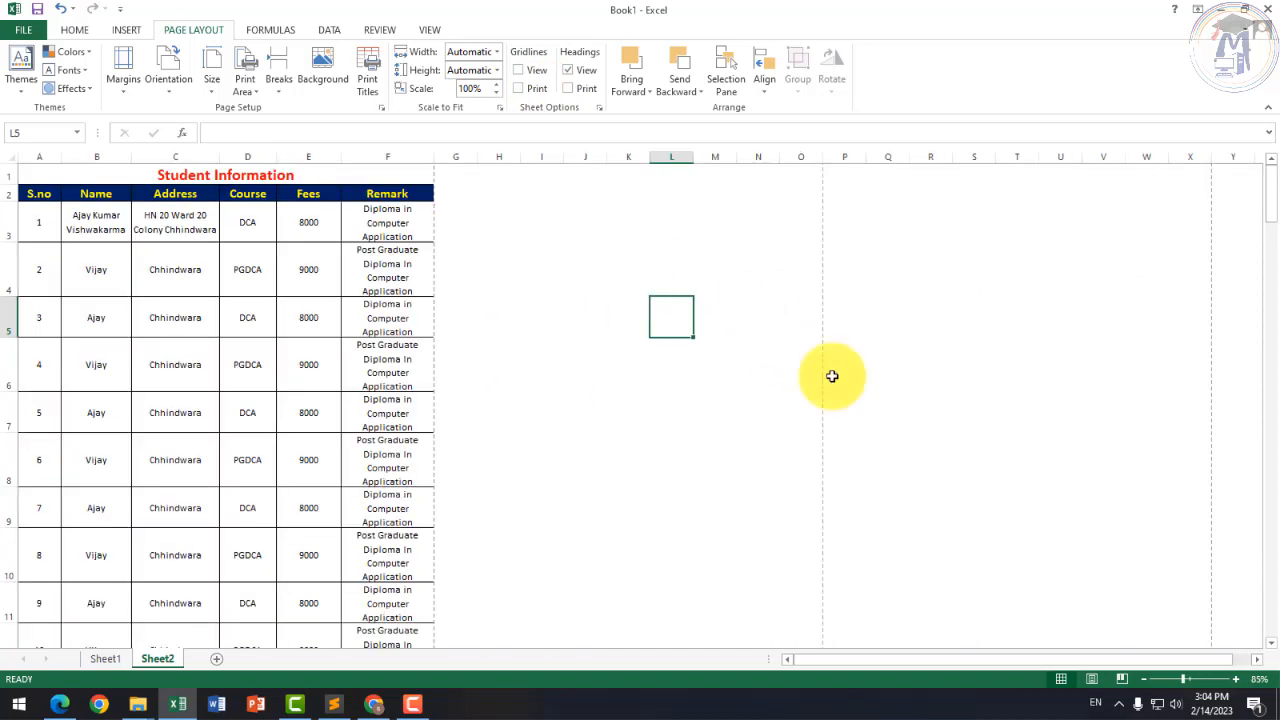
pyautogui.click(757, 364)
pyautogui.click(968, 355)
pyautogui.click(725, 342)
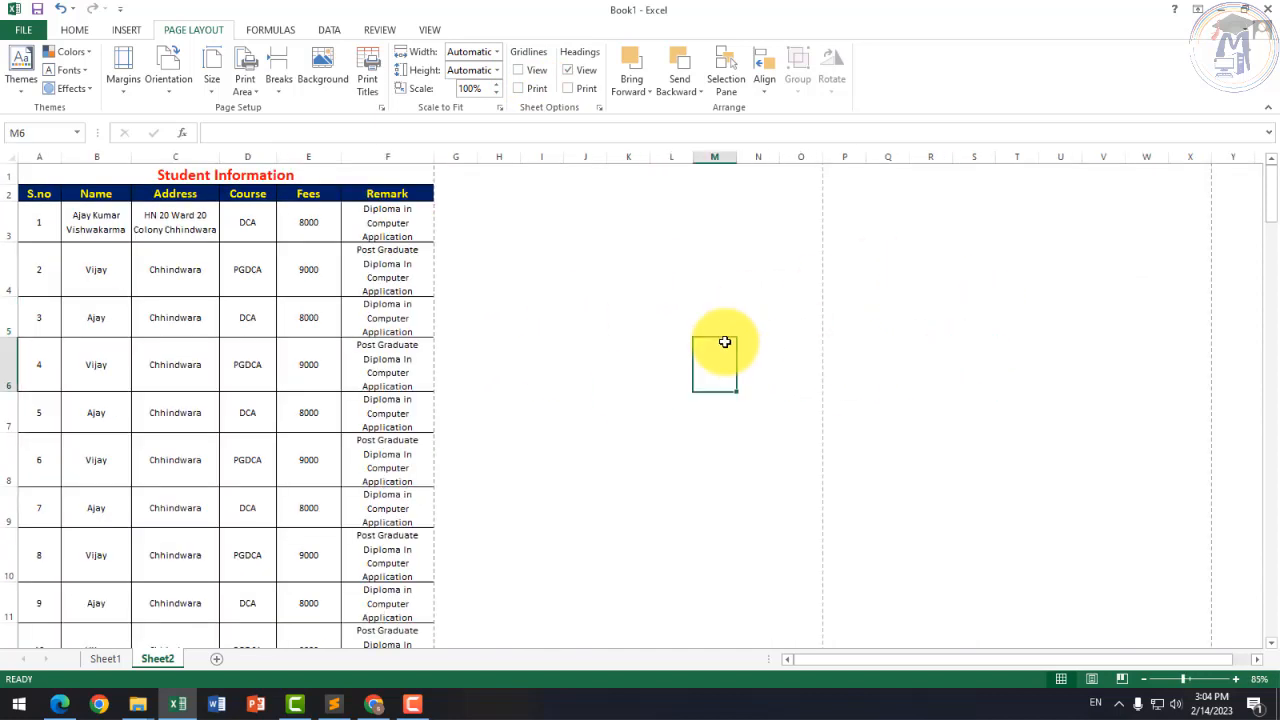
pyautogui.click(668, 316)
pyautogui.click(626, 366)
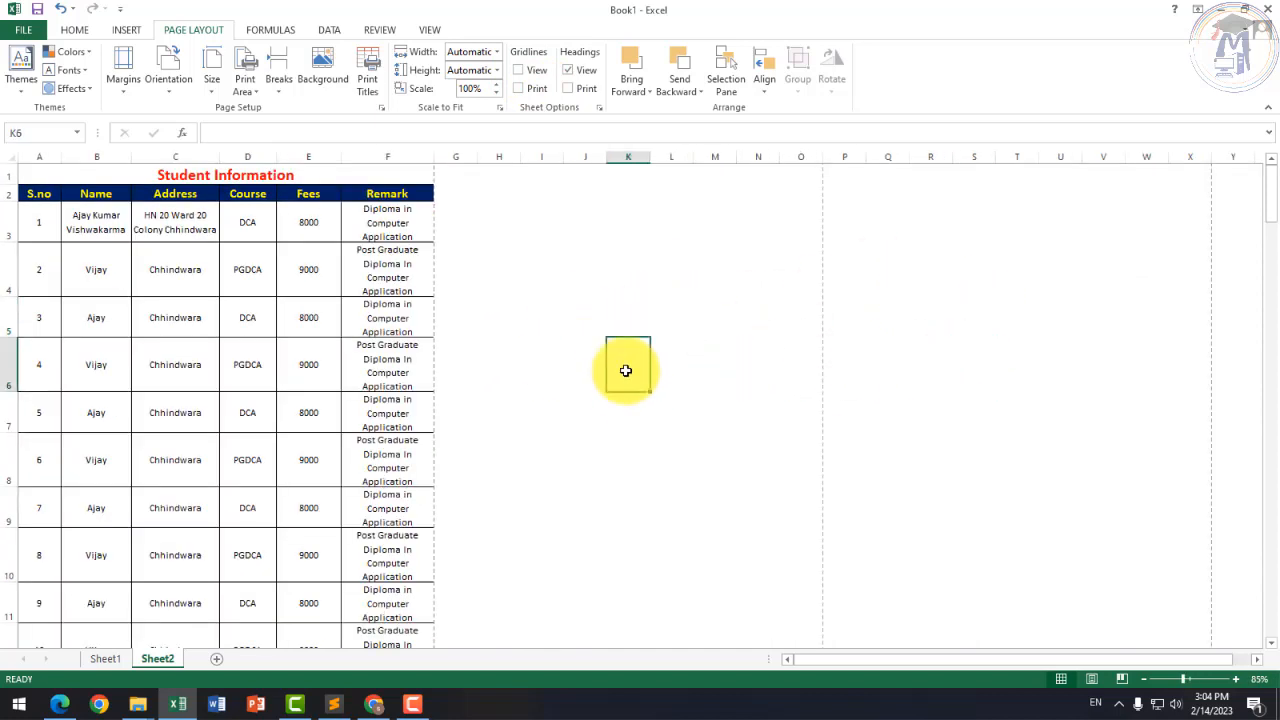
pyautogui.click(597, 309)
pyautogui.click(518, 70)
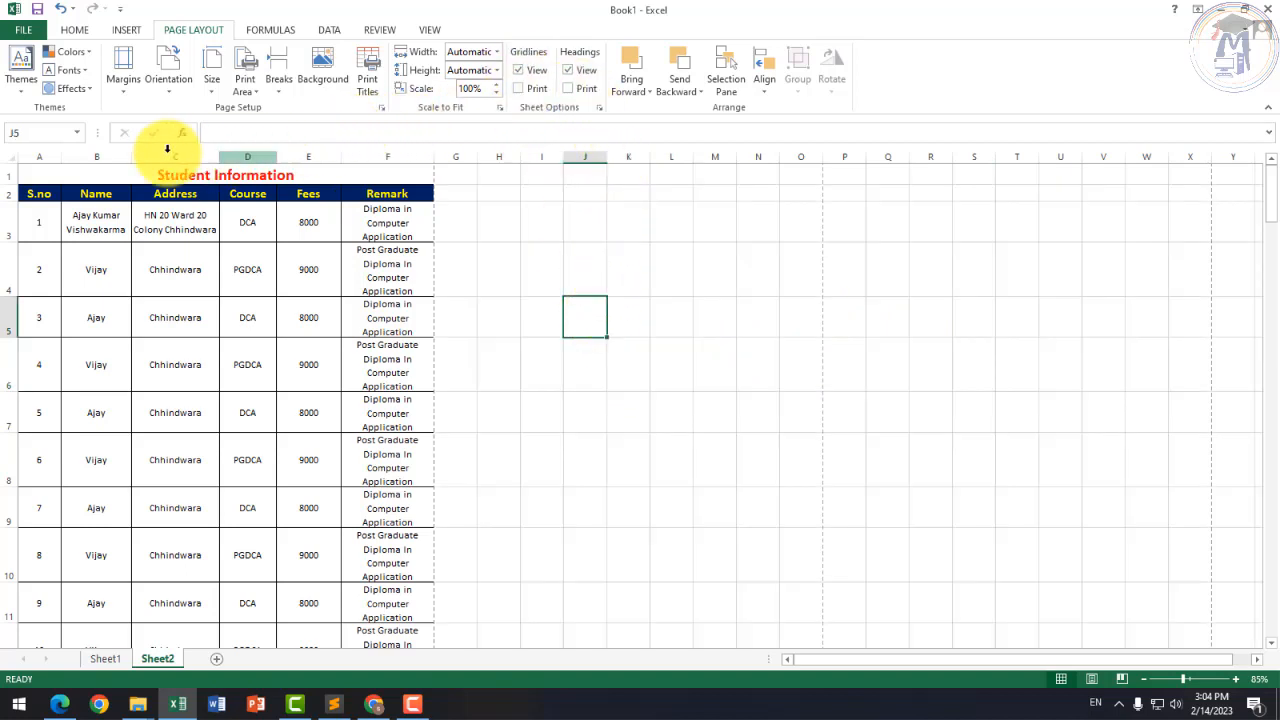
pyautogui.scroll(8, 149, 194)
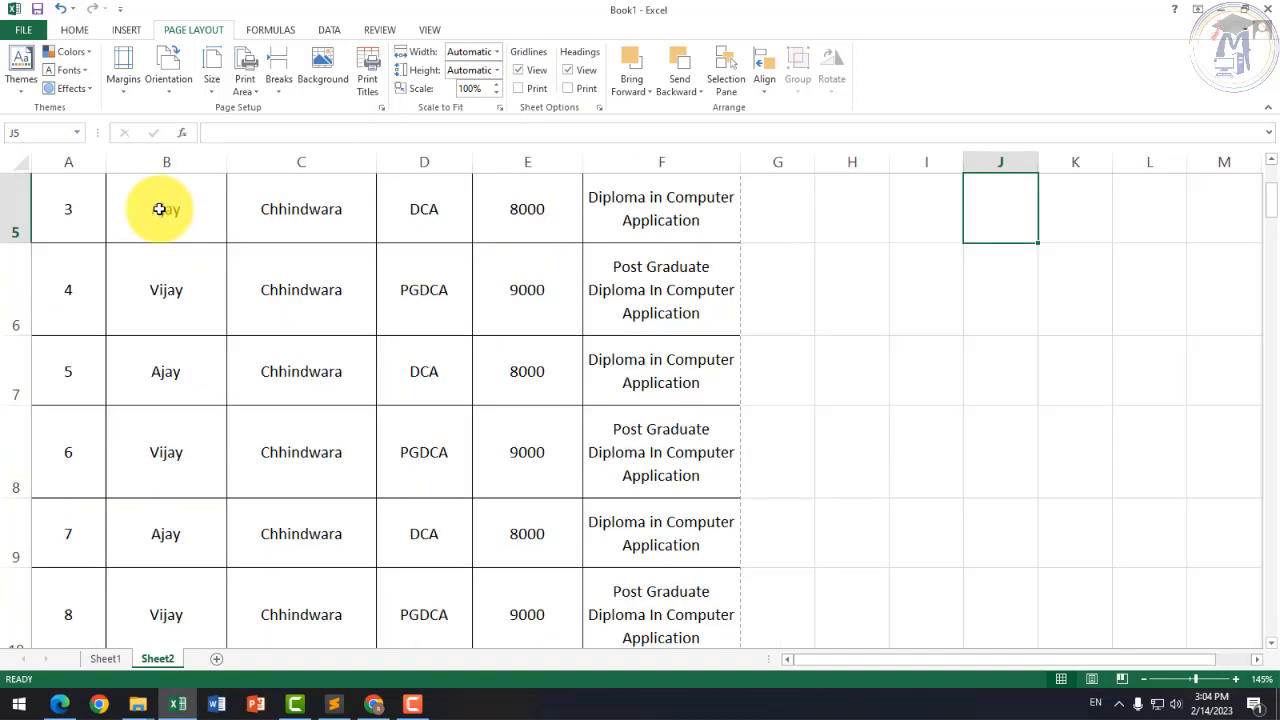
# Step: Toggle the sheet Headings off and back on so row numbers and column letters show
pyautogui.click(569, 71)
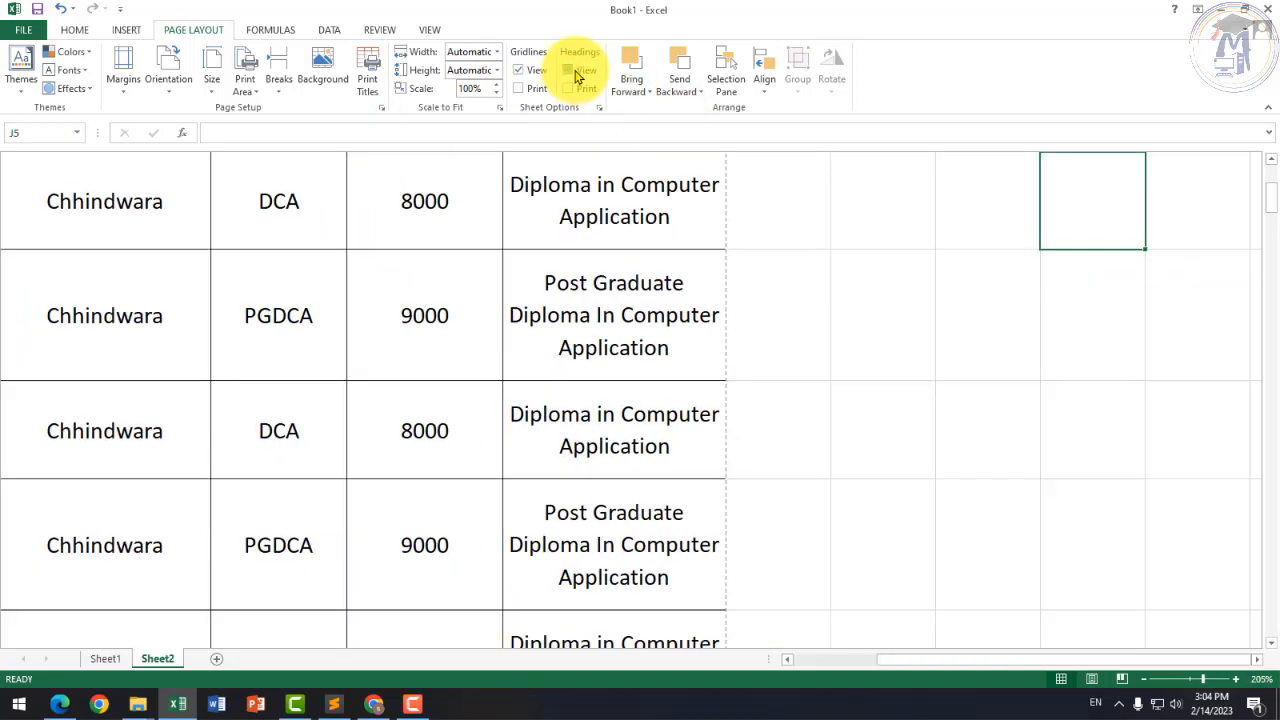
pyautogui.click(569, 71)
pyautogui.scroll(2, 100, 370)
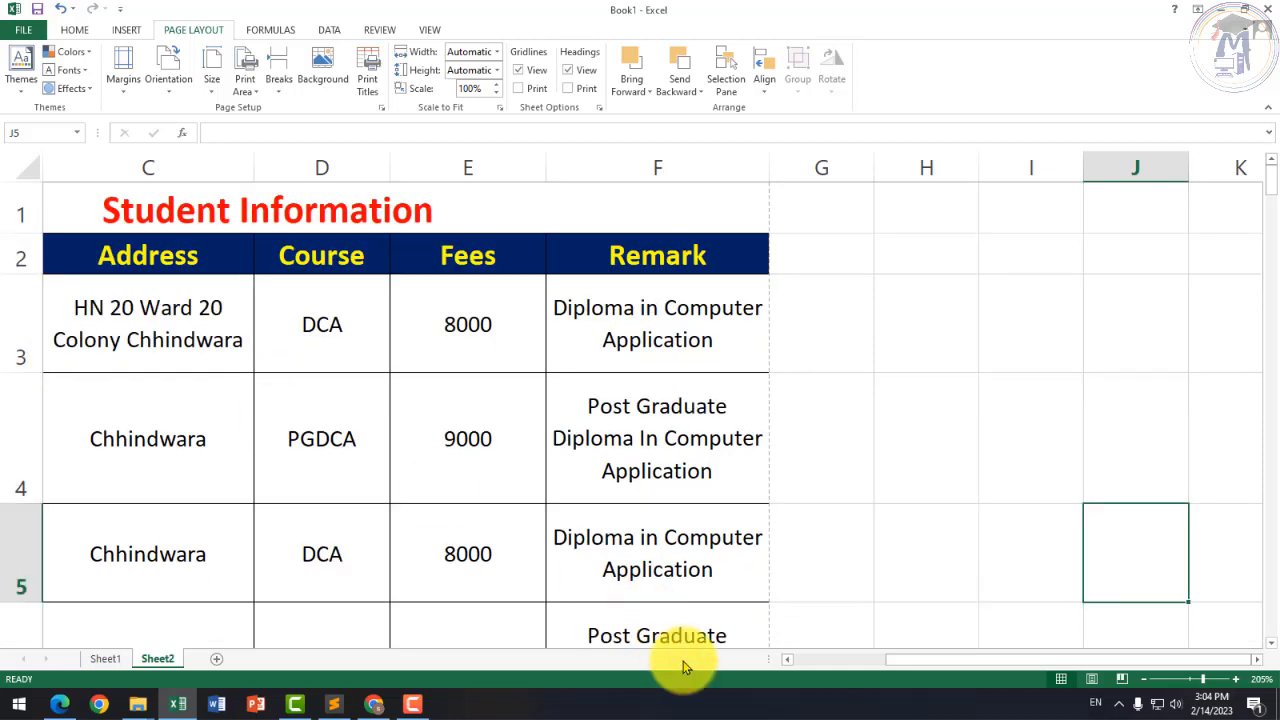
pyautogui.click(796, 660)
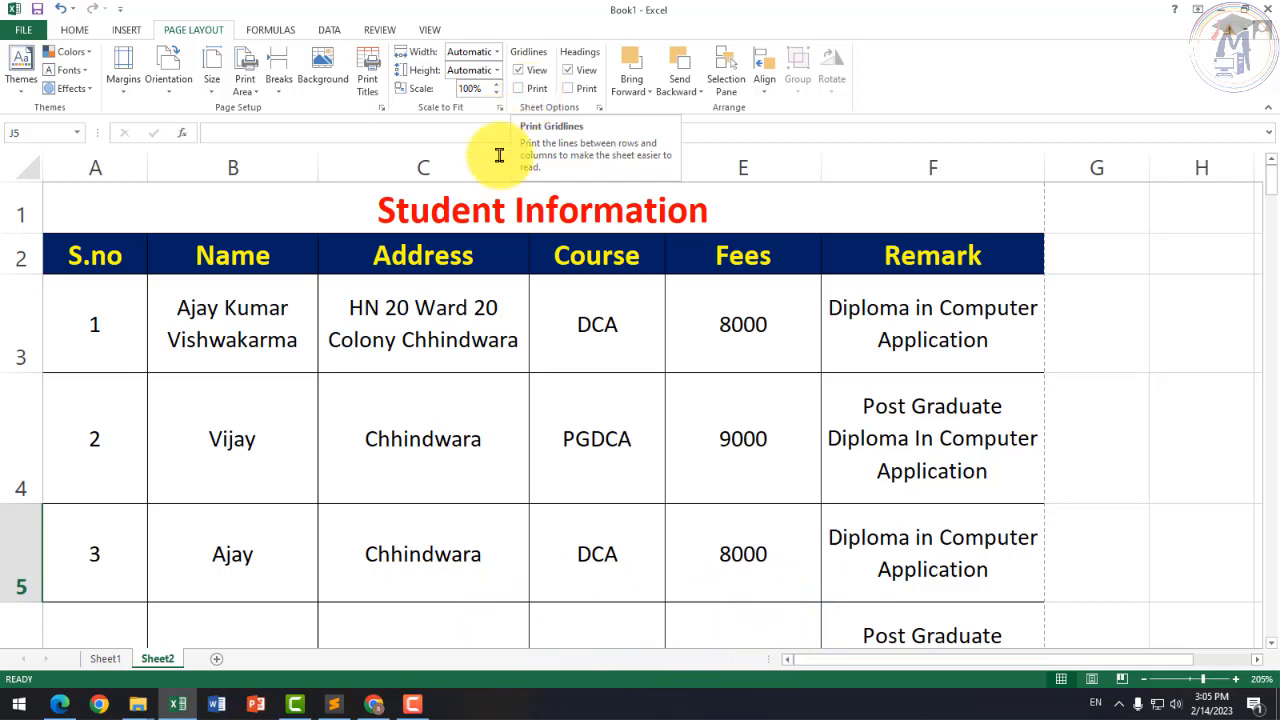
# Step: Click through the table cells D3, C4, B2, B3 and C3
pyautogui.scroll(-1, 557, 311)
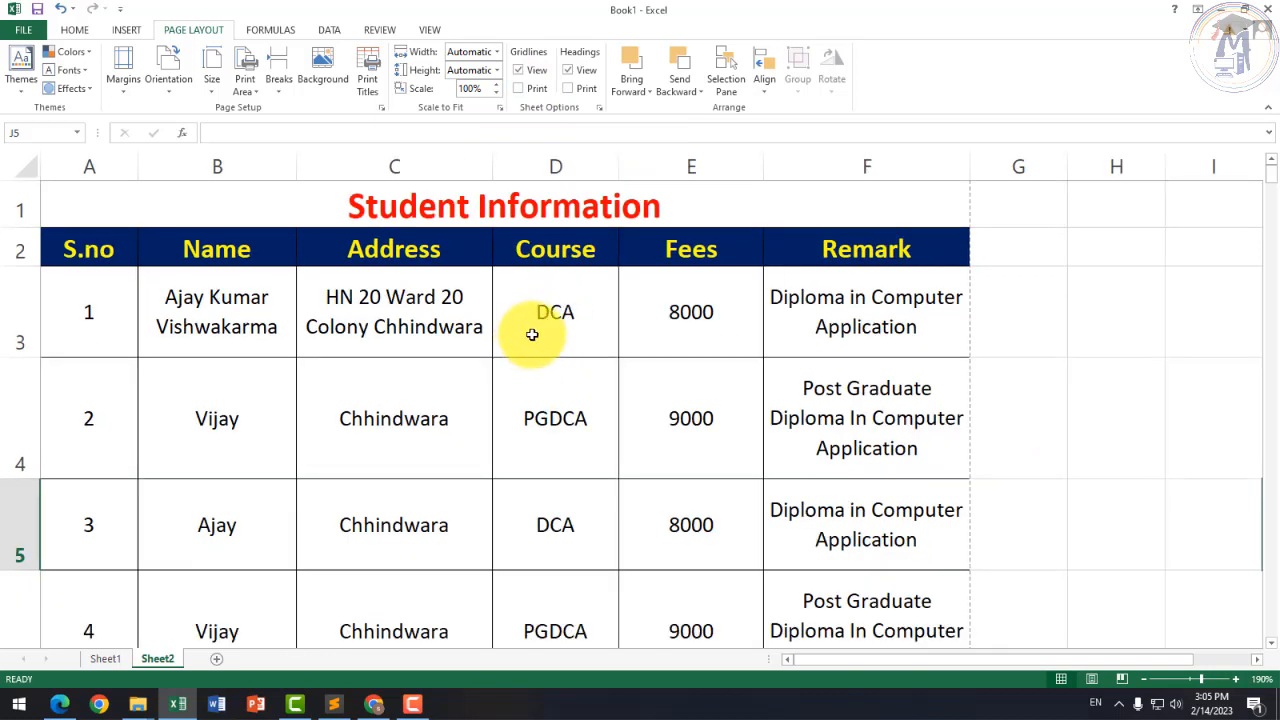
pyautogui.click(530, 336)
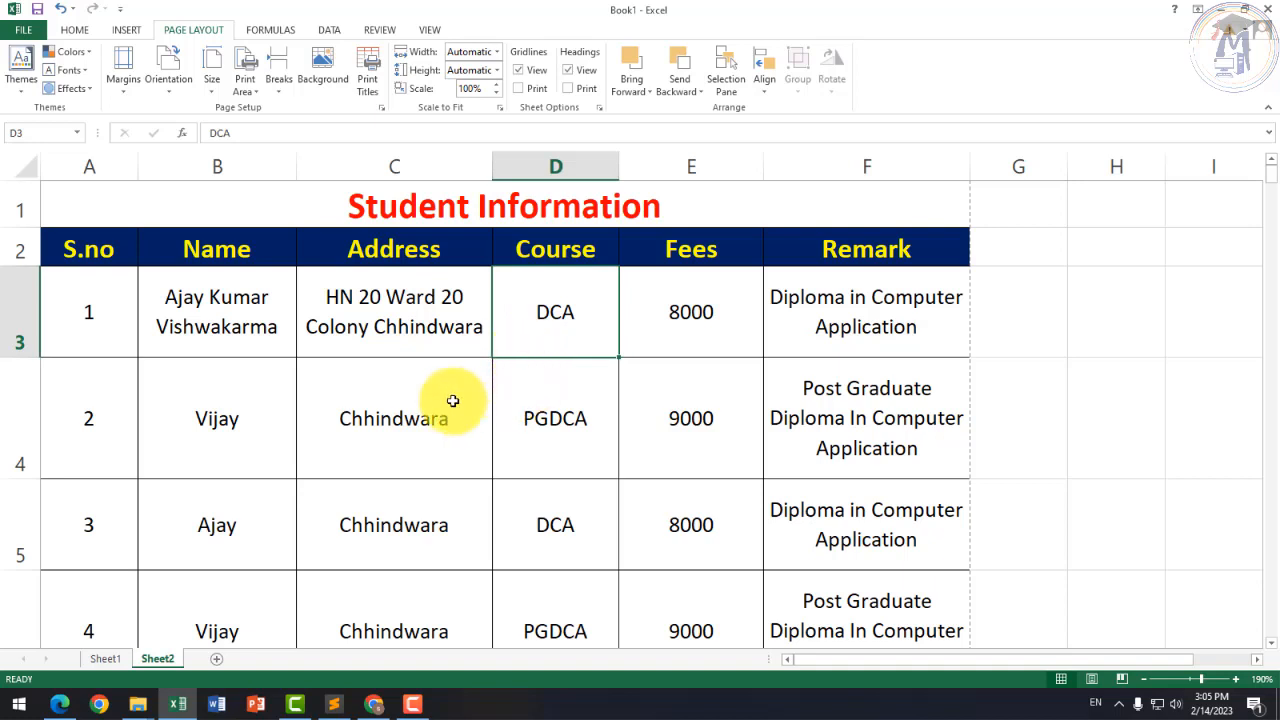
pyautogui.click(453, 401)
pyautogui.click(250, 252)
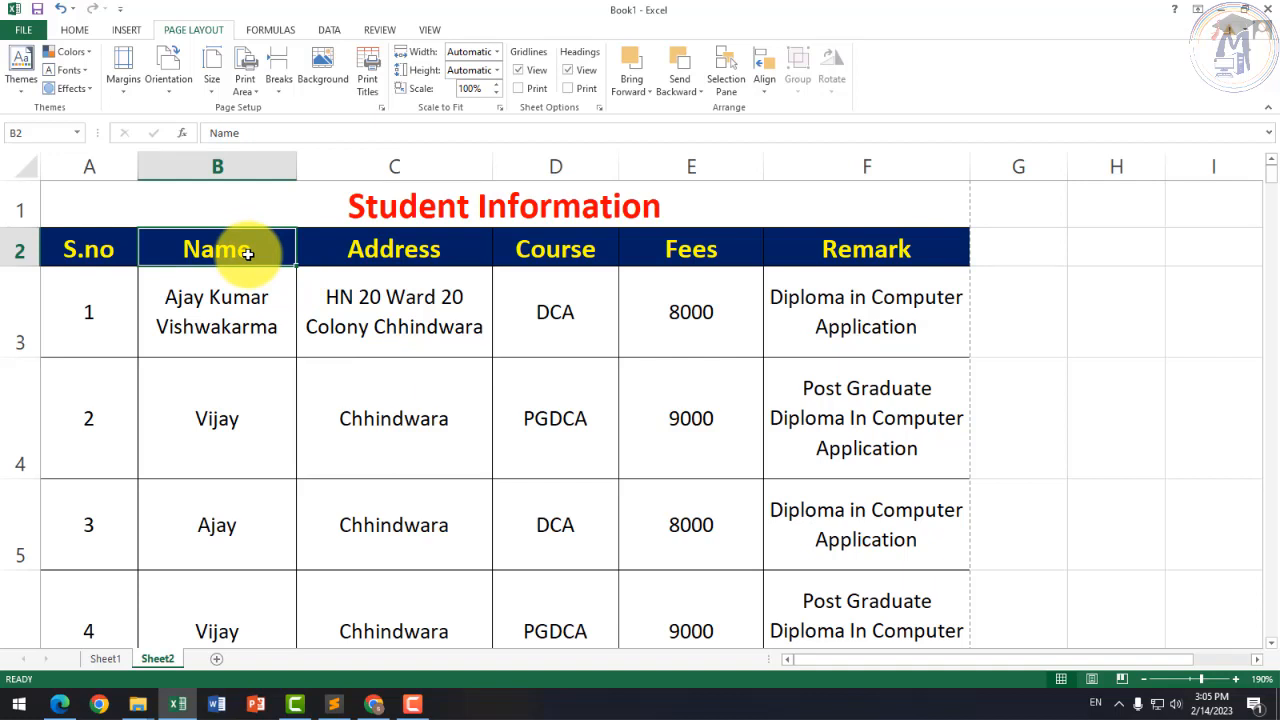
pyautogui.click(255, 283)
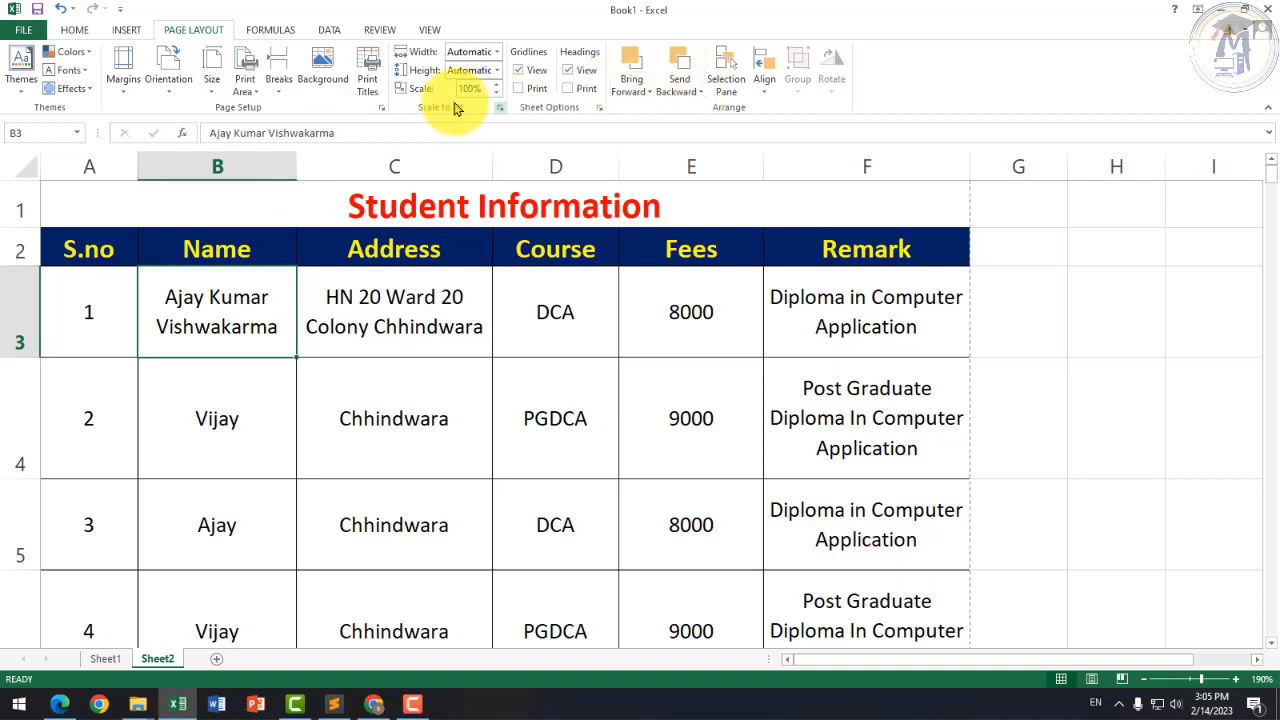
pyautogui.click(452, 290)
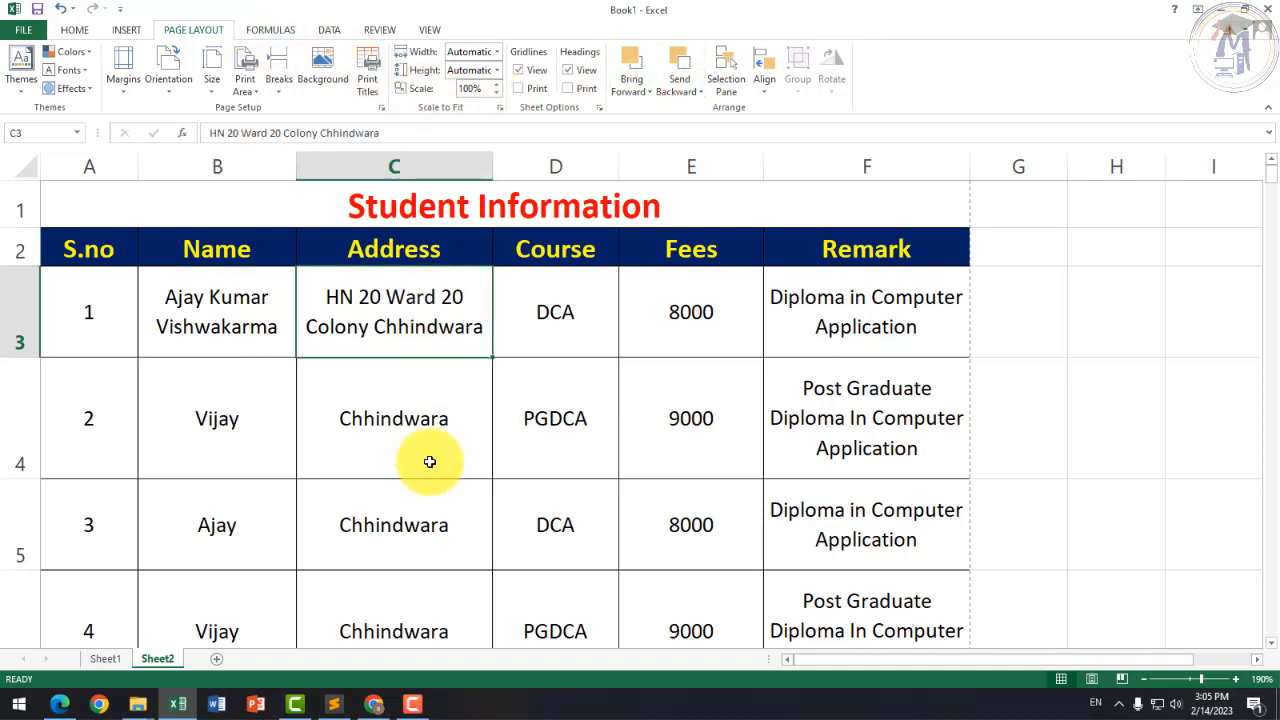
# Step: Add a new blank worksheet, Sheet3, to the workbook
pyautogui.scroll(-1, 430, 460)
pyautogui.scroll(-3, 436, 456)
pyautogui.click(216, 658)
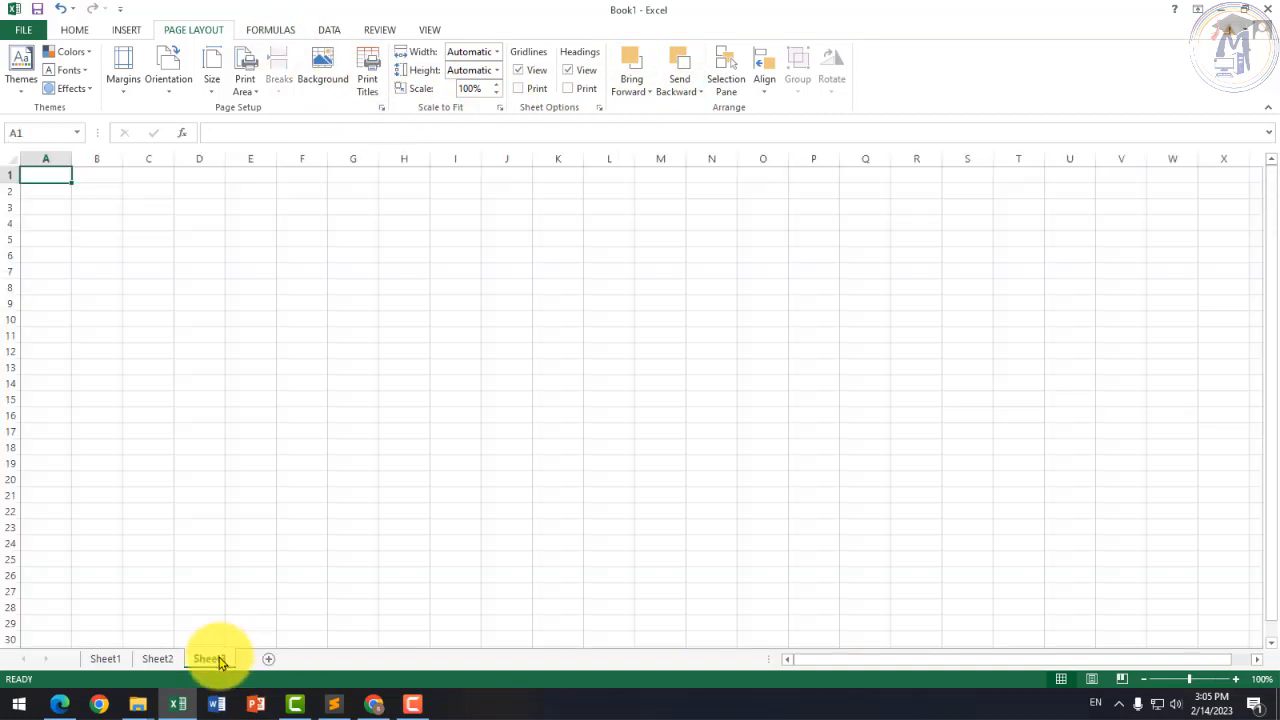
# Step: Enter 'Function' in B3 on Sheet3, fixing the initial typos
pyautogui.click(255, 403)
pyautogui.keyDown('ctrl'); pyautogui.scroll(3, 66, 274); pyautogui.keyUp('ctrl')
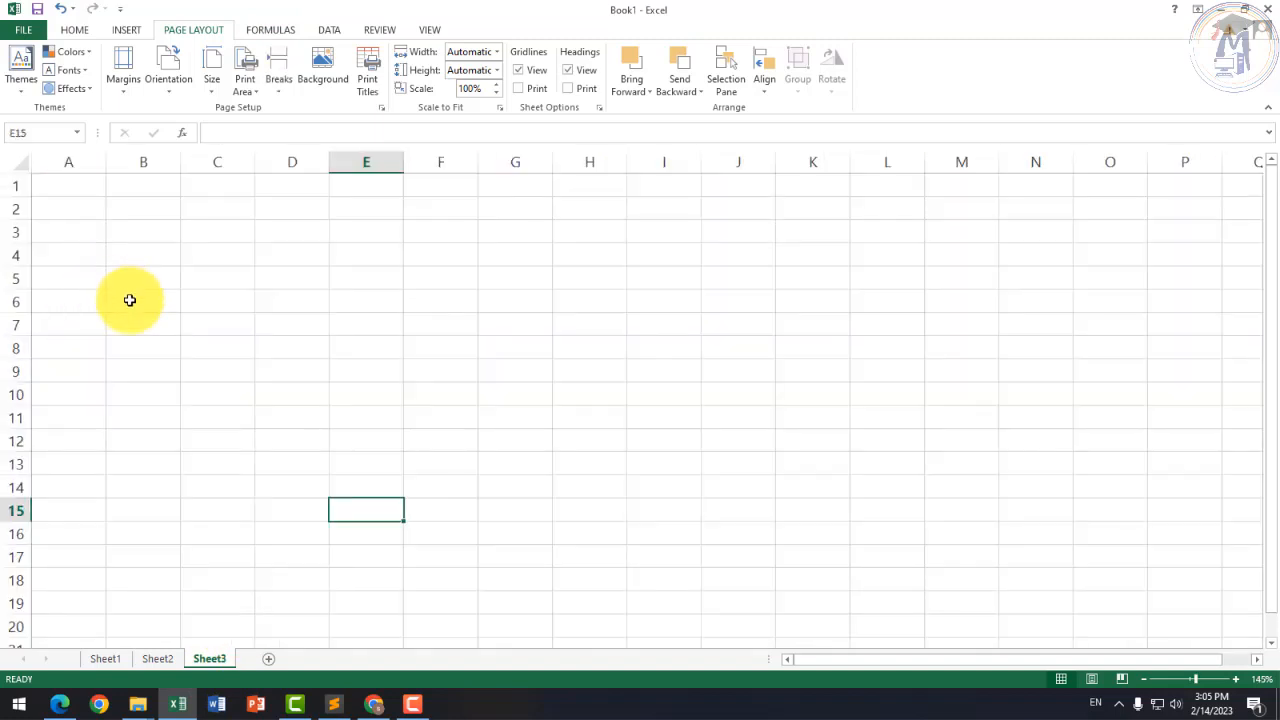
pyautogui.click(128, 300)
pyautogui.keyDown('ctrl'); pyautogui.scroll(5, 166, 303); pyautogui.keyUp('ctrl')
pyautogui.click(171, 280)
pyautogui.keyDown('ctrl'); pyautogui.scroll(3, 234, 300); pyautogui.keyUp('ctrl')
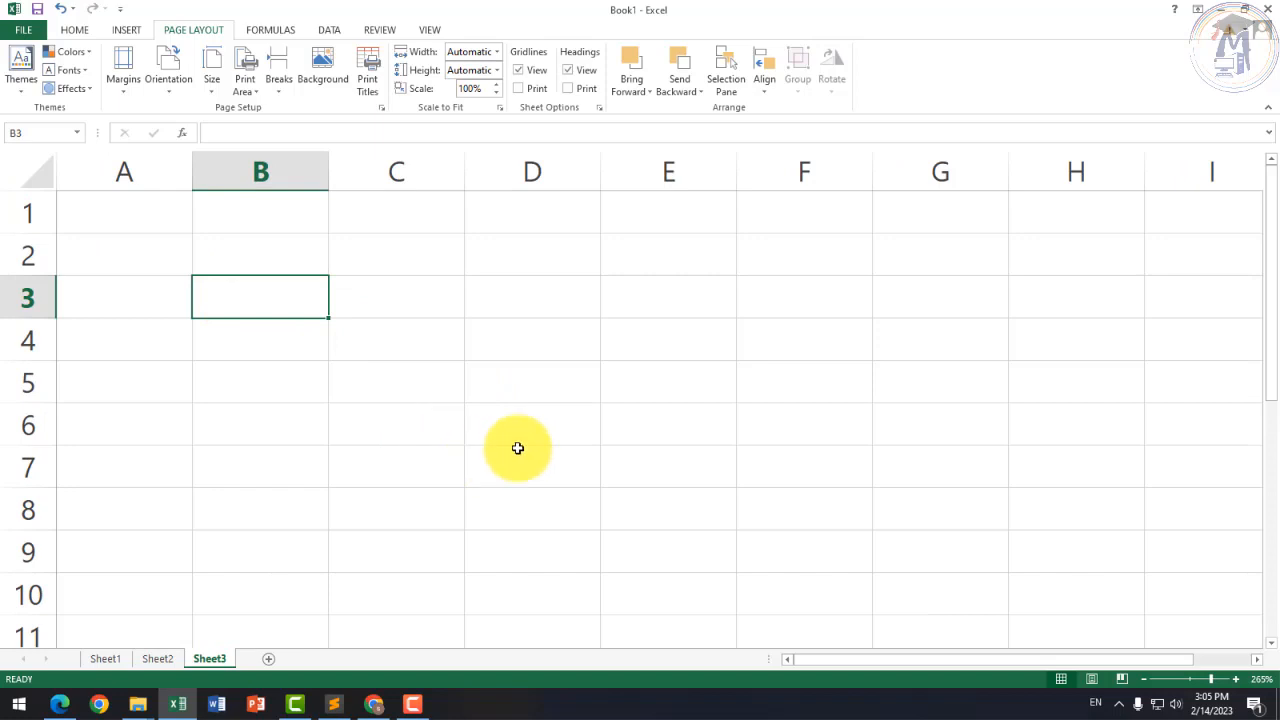
pyautogui.write('Function\\')
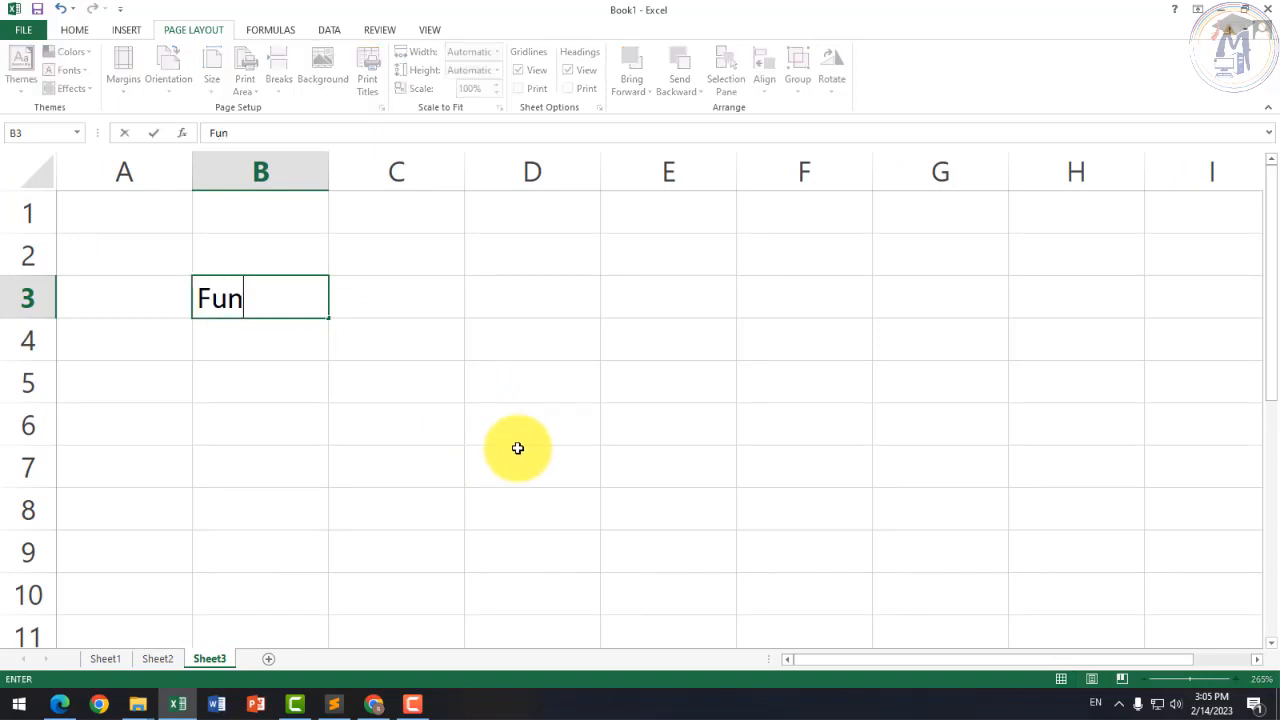
pyautogui.press('Return')
pyautogui.press('Up')
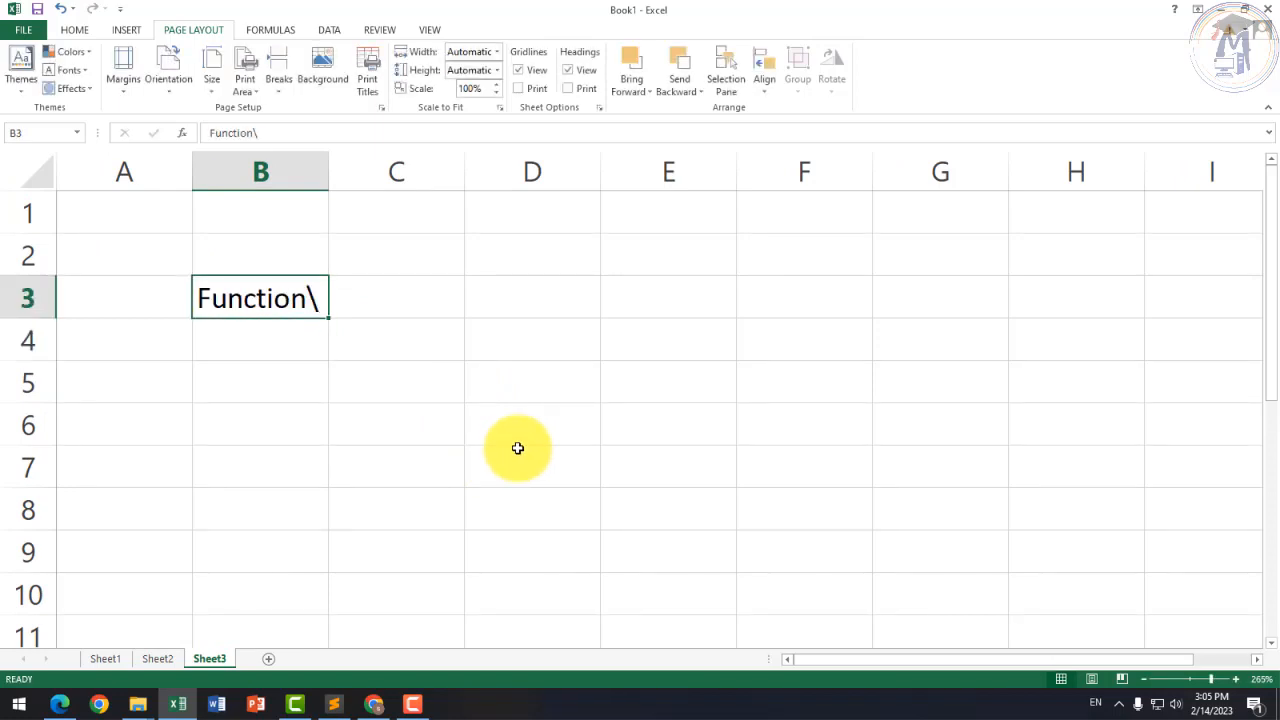
pyautogui.write('Function')
pyautogui.press('Return')
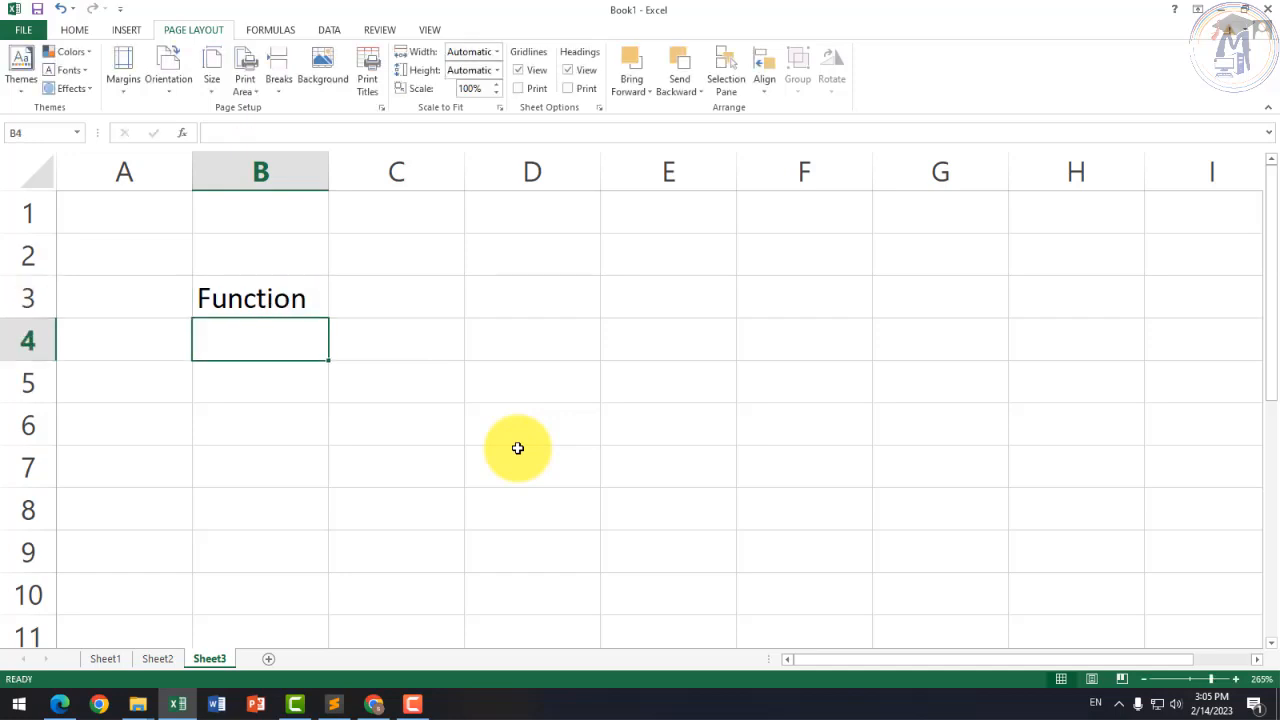
# Step: Enter 'Formula' in B4, 'User Define' in C4 and 'Pre Define' in C3
pyautogui.write('Formula')
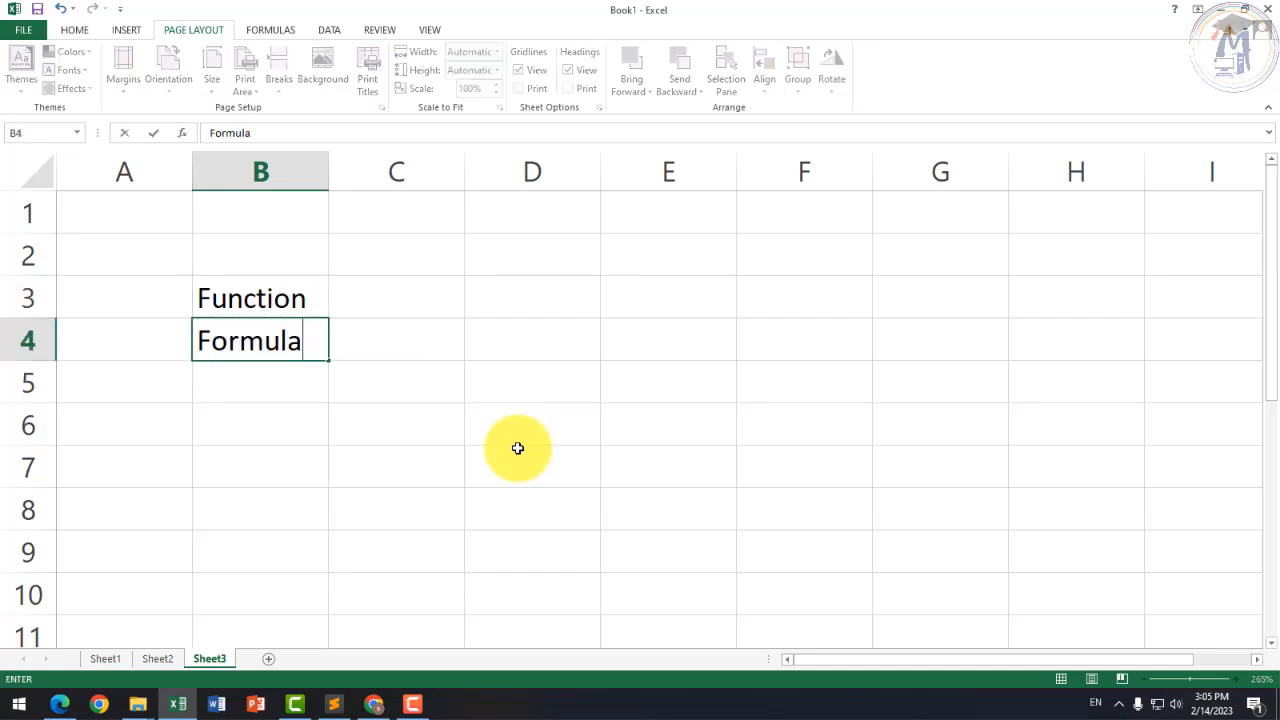
pyautogui.press('Up')
pyautogui.press('Down')
pyautogui.press('Right')
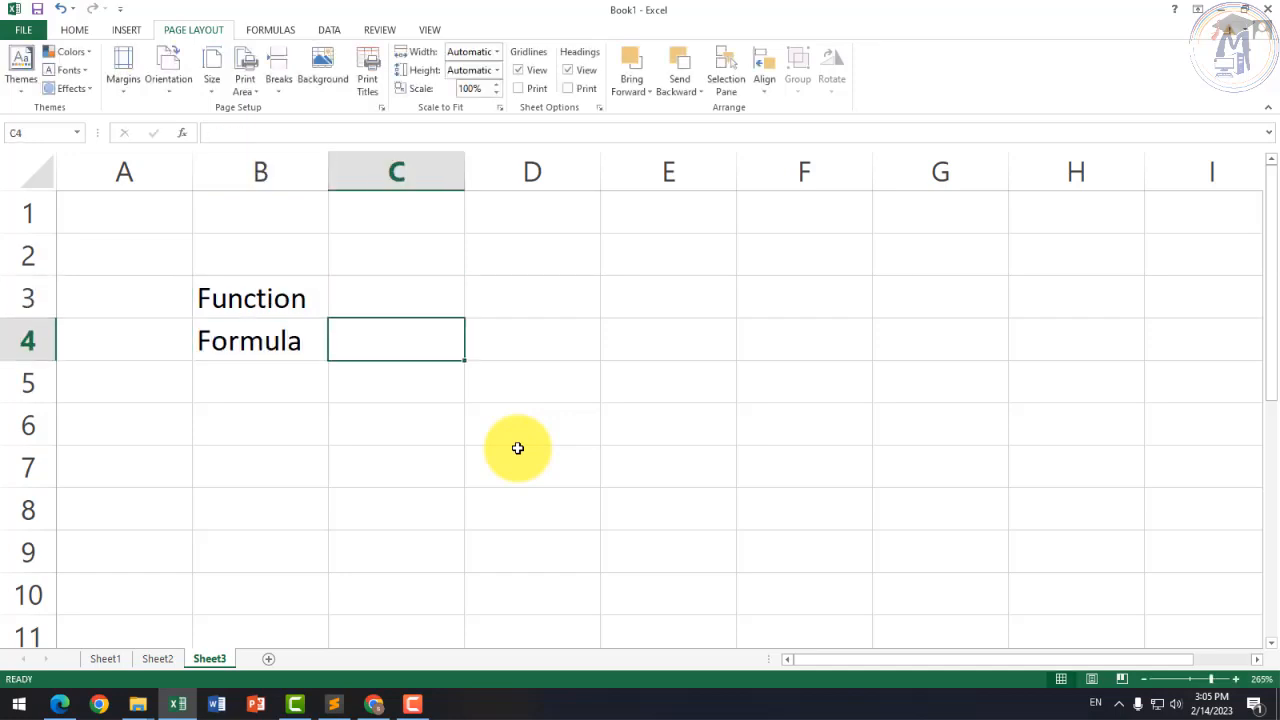
pyautogui.write('User Define')
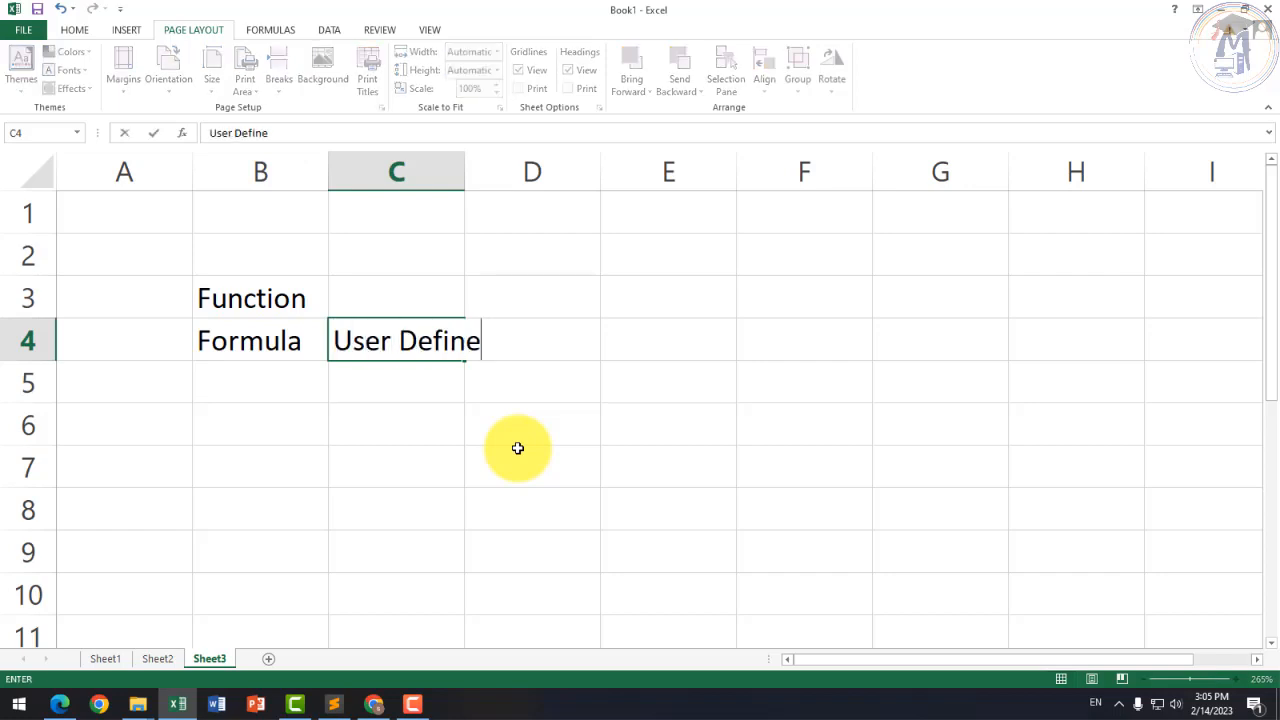
pyautogui.press('Return')
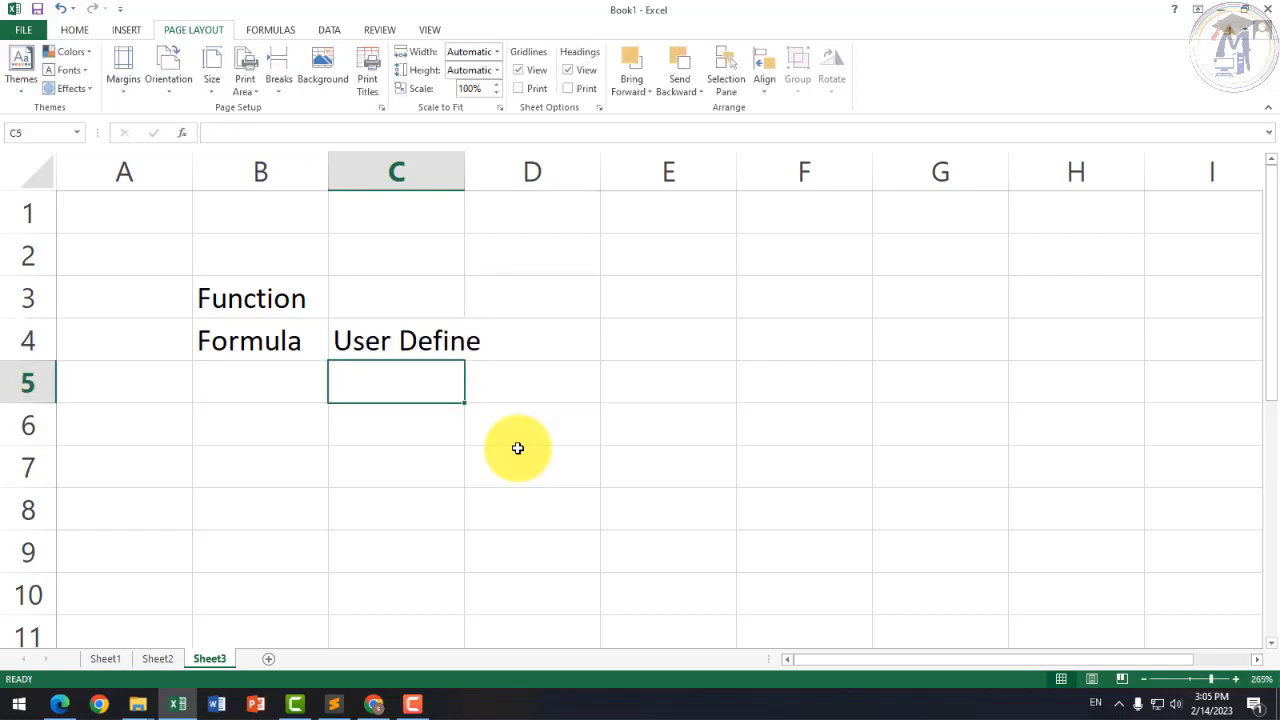
pyautogui.press('Up')
pyautogui.press('Up')
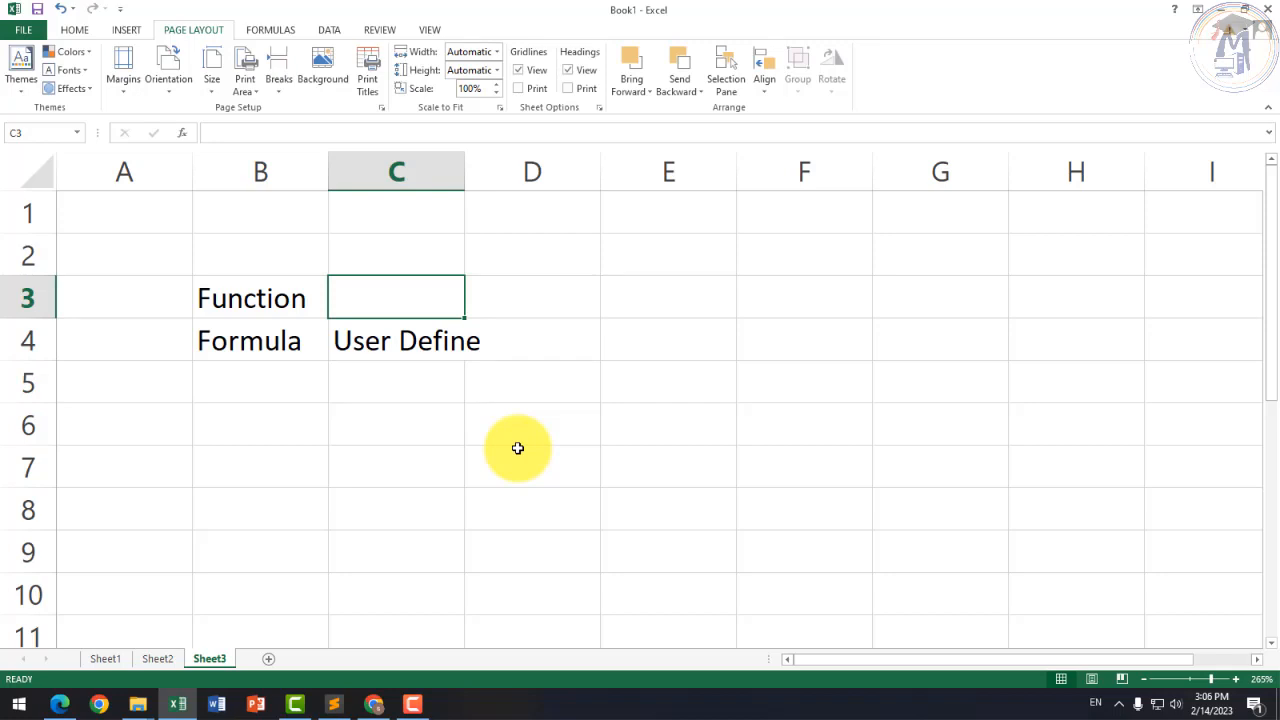
pyautogui.write('Pre Defi')
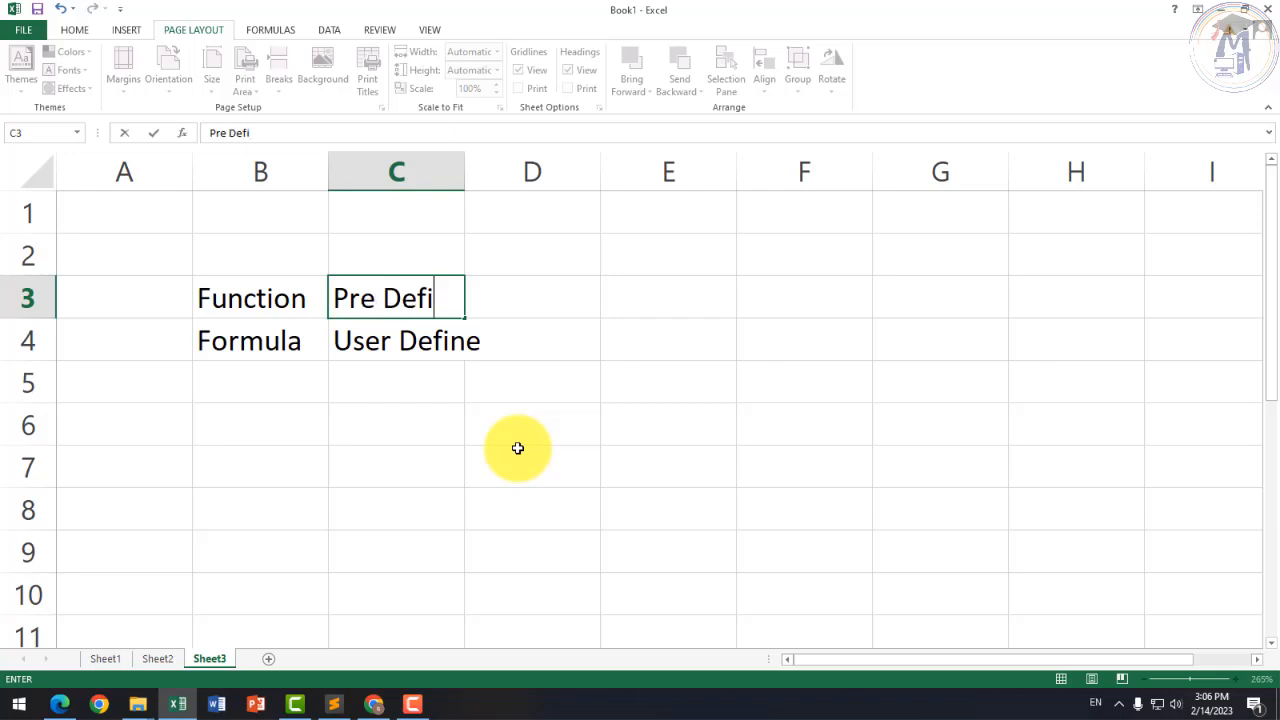
pyautogui.write('ne')
pyautogui.press('Return')
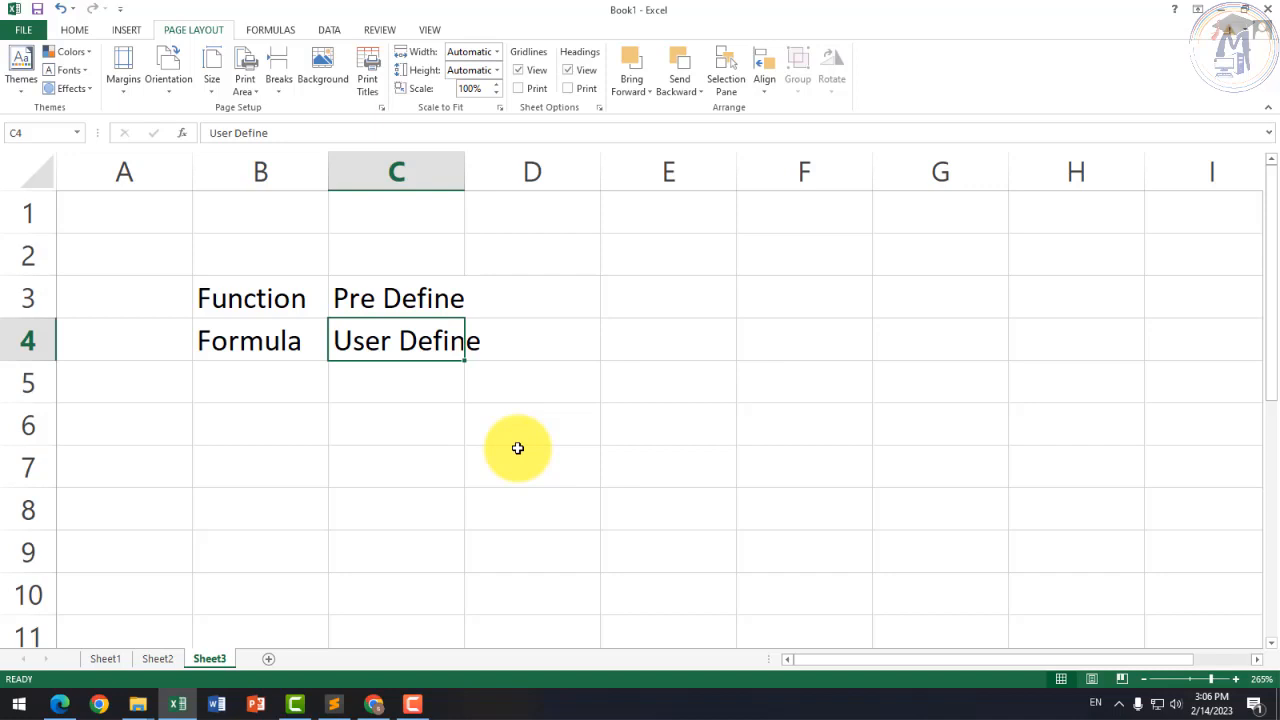
# Step: Autofit column C to fit 'User Define' and review the two label rows
pyautogui.press('Down')
pyautogui.press('Up')
pyautogui.press('Up')
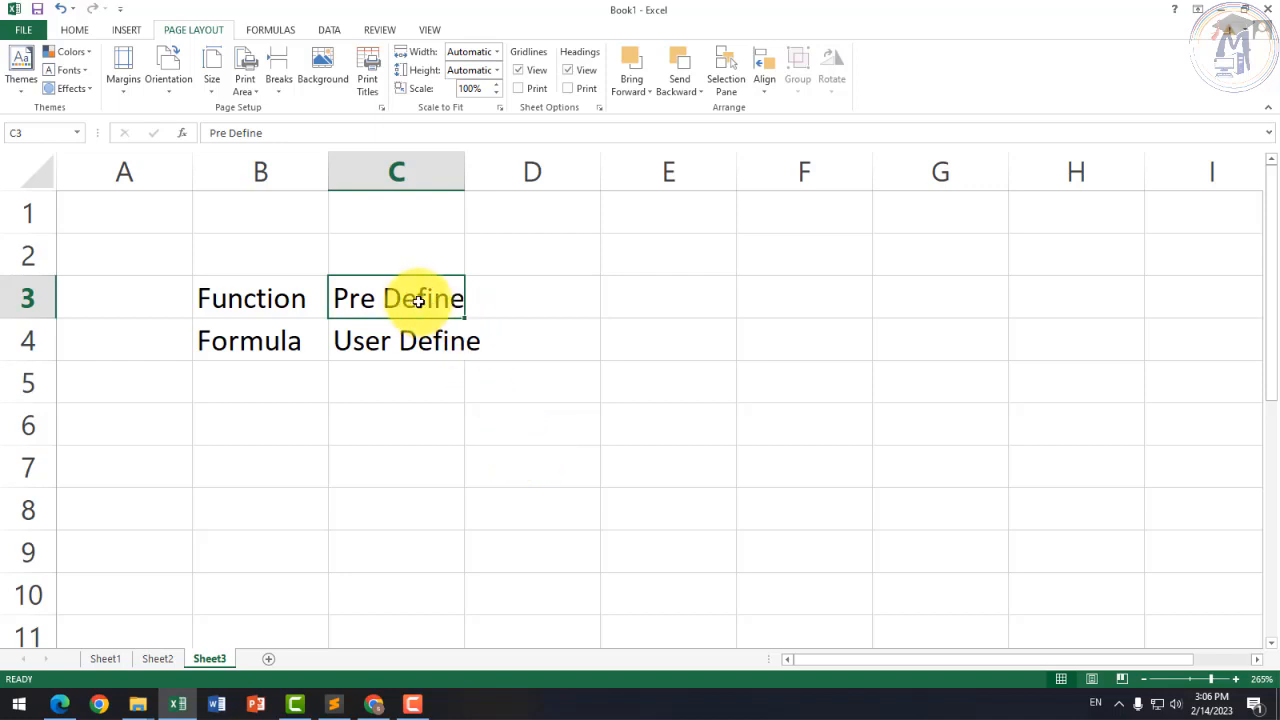
pyautogui.click(437, 333)
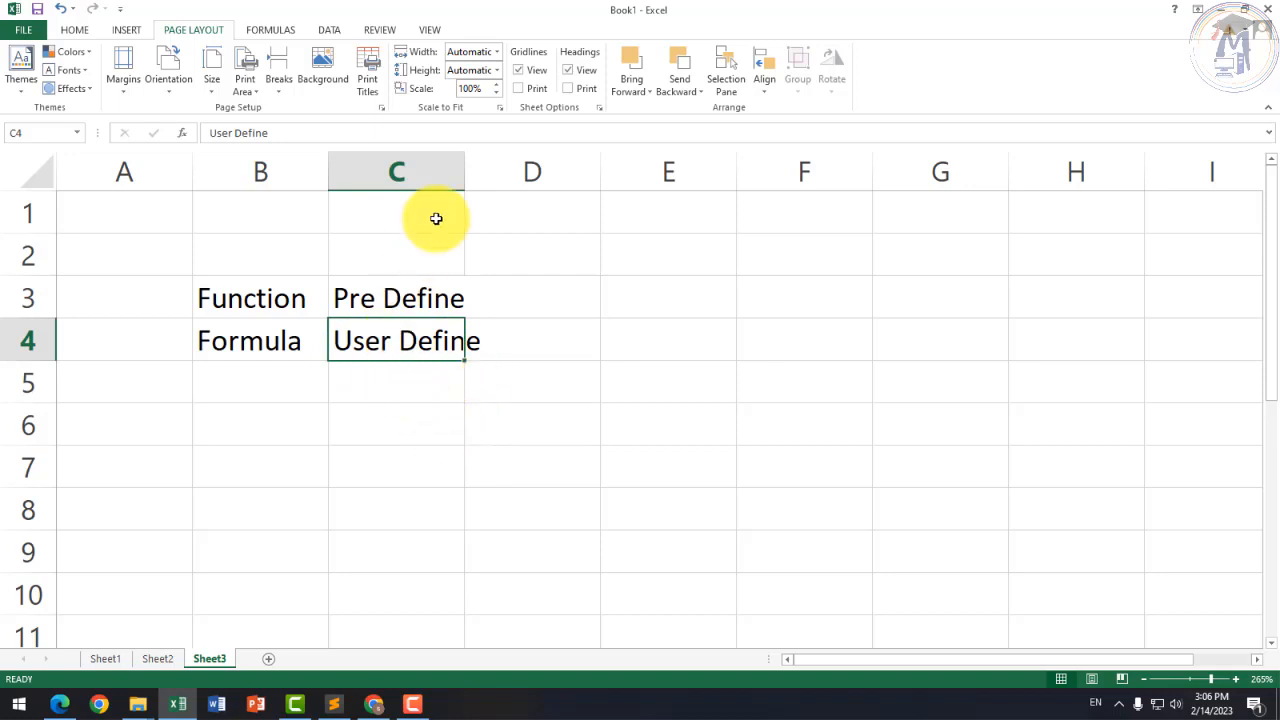
pyautogui.doubleClick(465, 157)
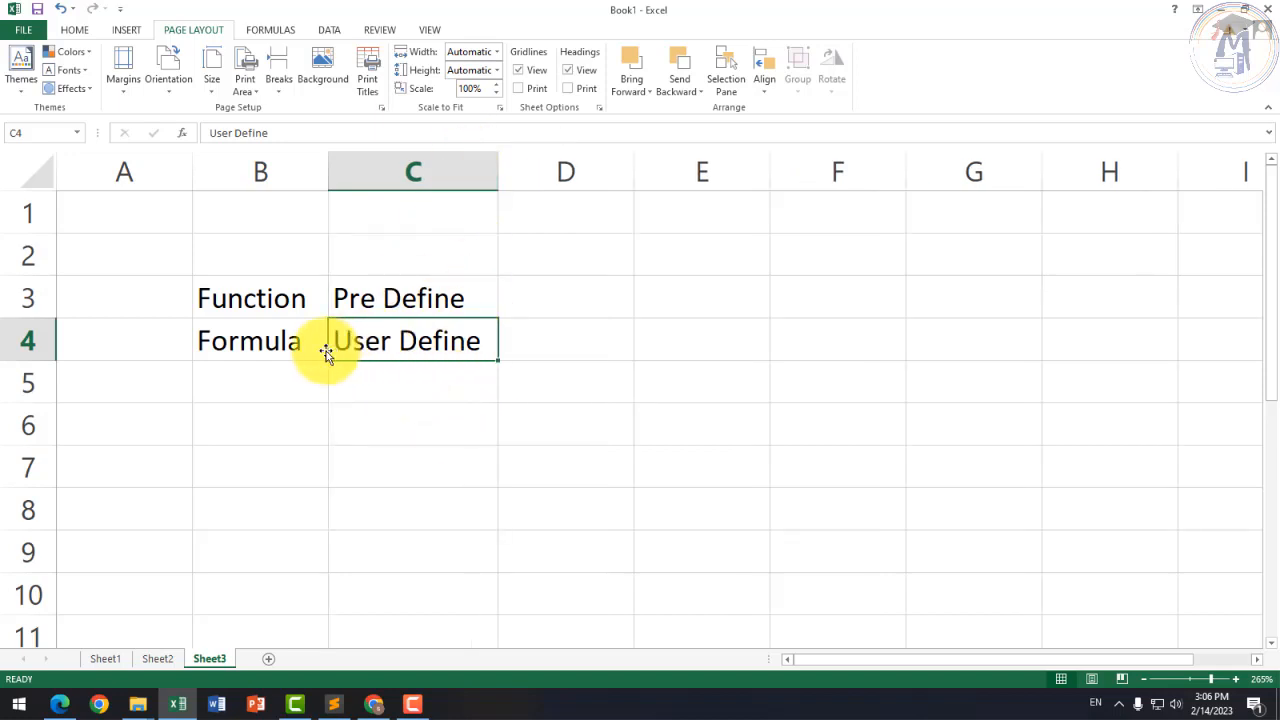
pyautogui.moveTo(291, 342); pyautogui.dragTo(401, 343)
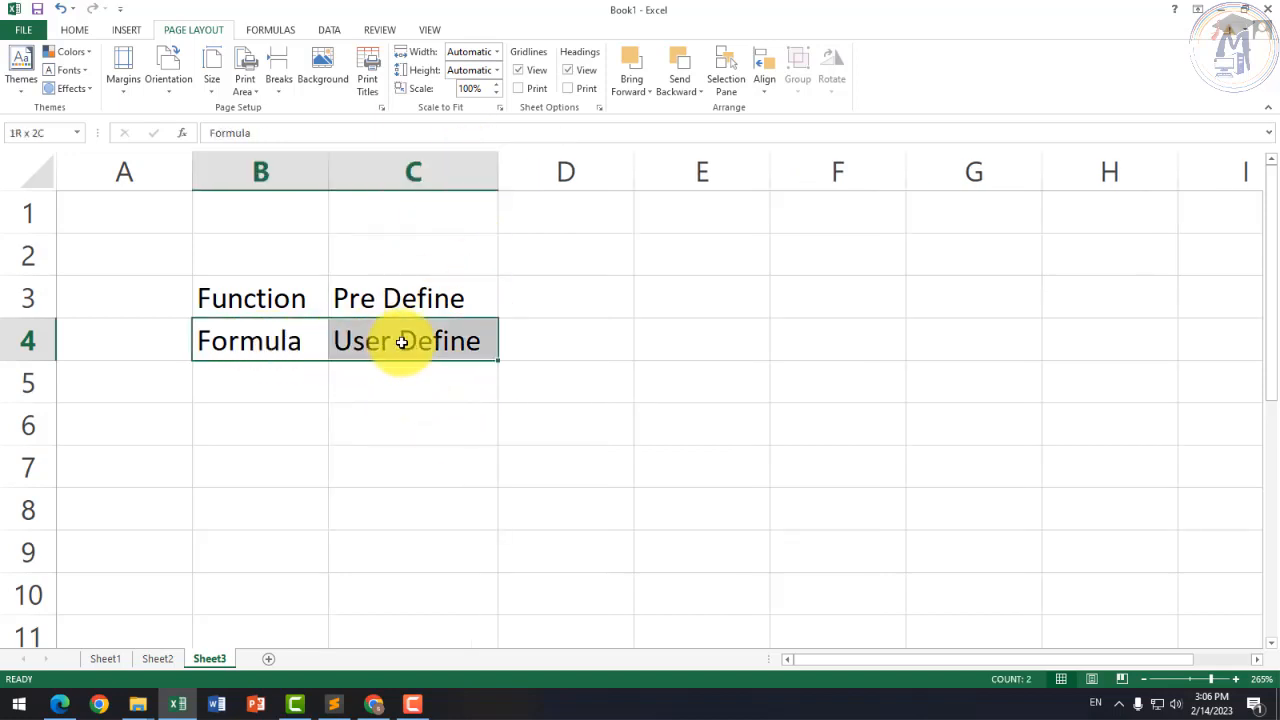
pyautogui.moveTo(289, 297); pyautogui.dragTo(368, 297)
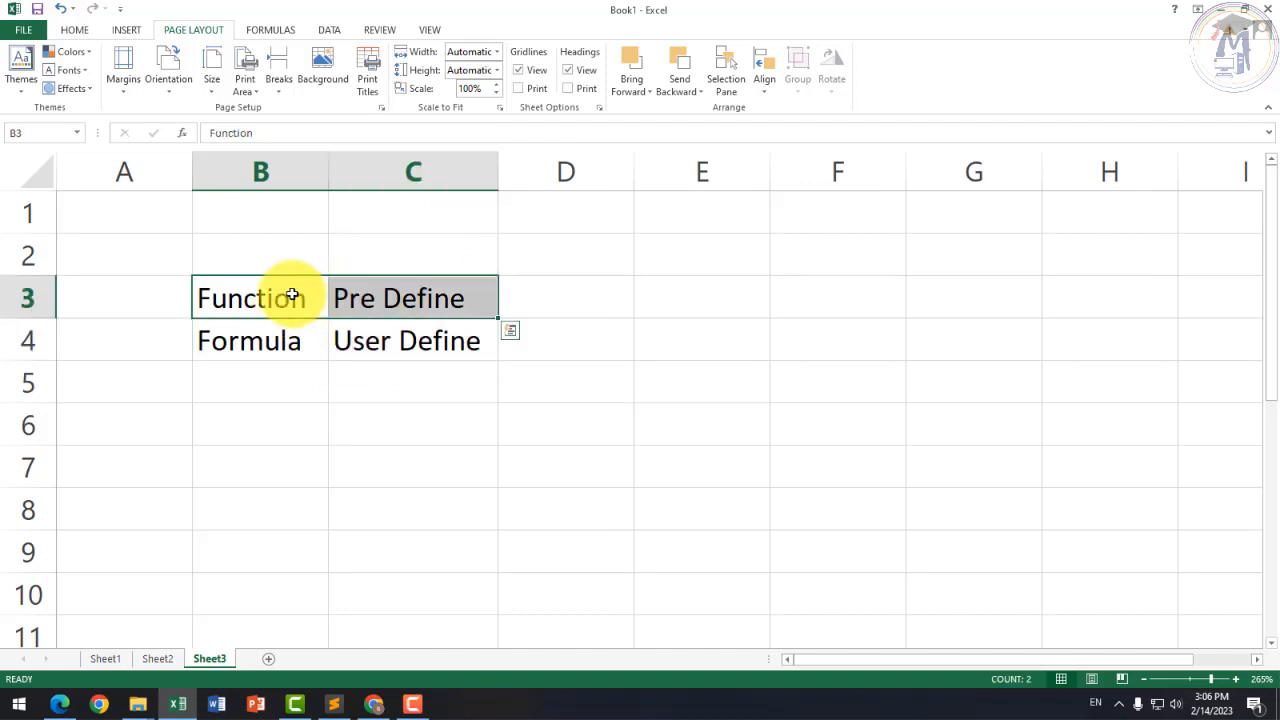
pyautogui.click(214, 437)
pyautogui.scroll(-4, 226, 449)
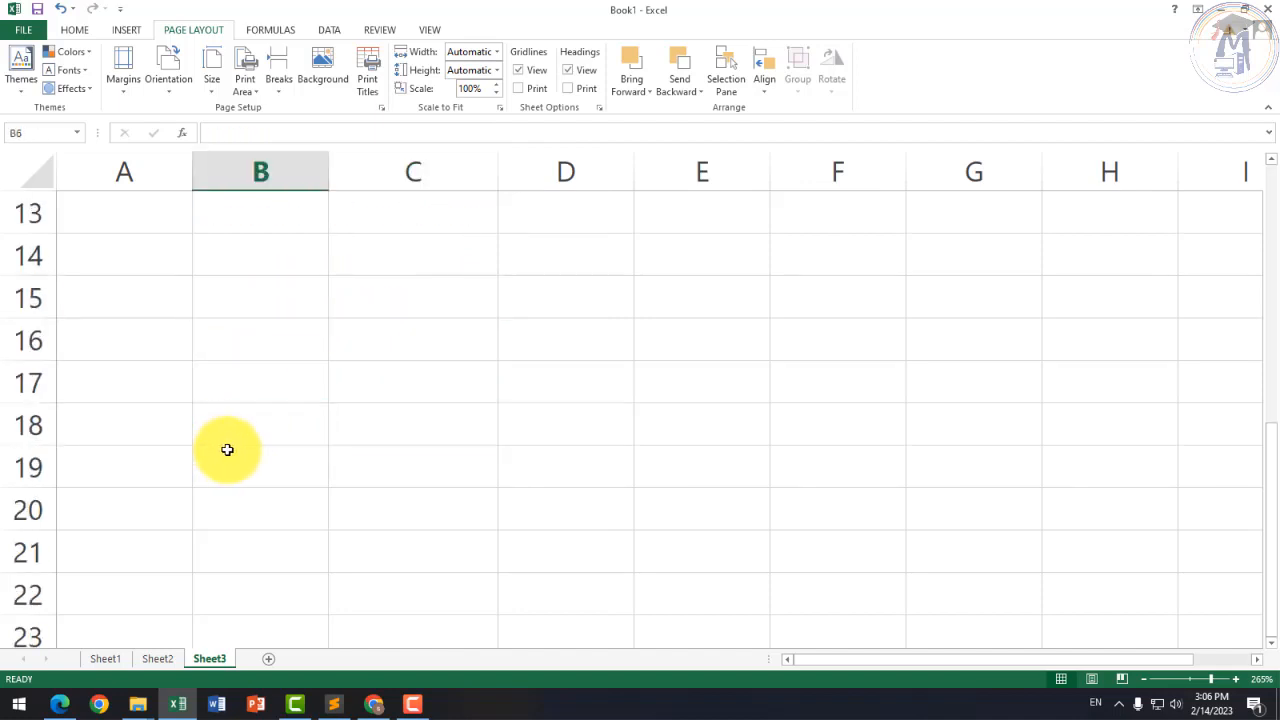
pyautogui.scroll(2, 271, 428)
pyautogui.scroll(1, 271, 428)
# Step: Enter 'Age' in B8 and 18 in C8, then select D8 for the formula
pyautogui.click(266, 380)
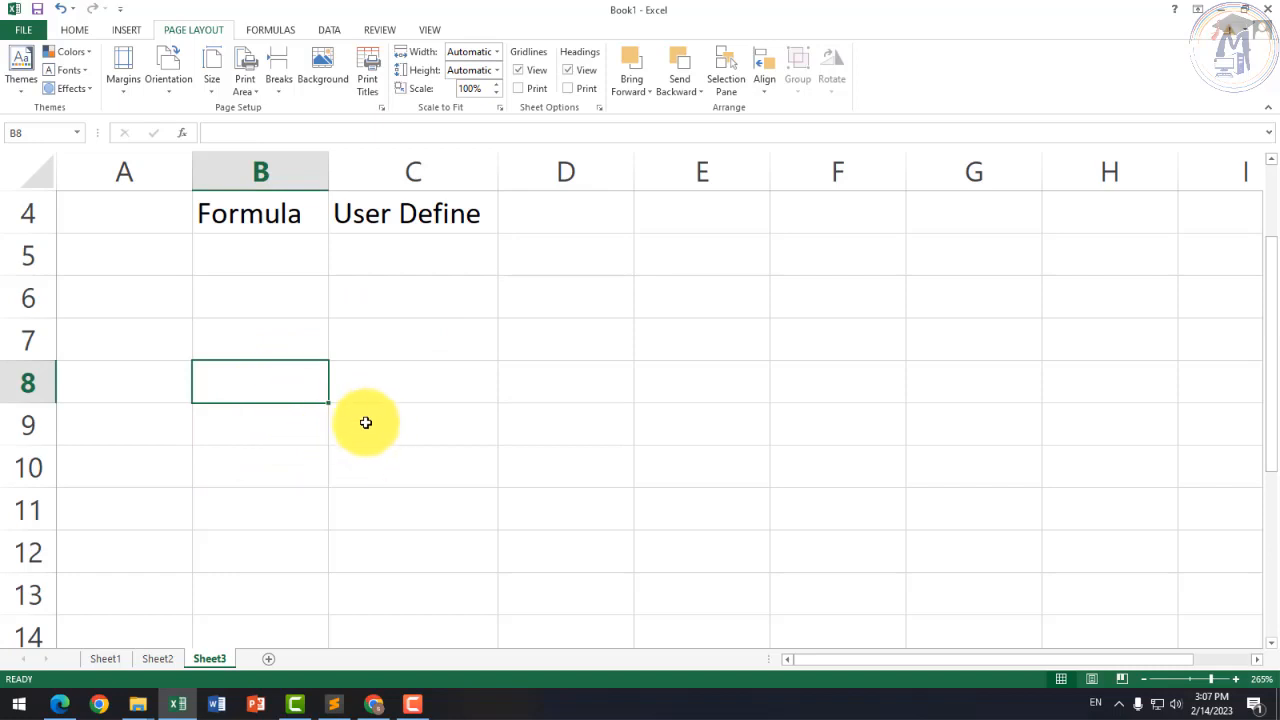
pyautogui.write('Age')
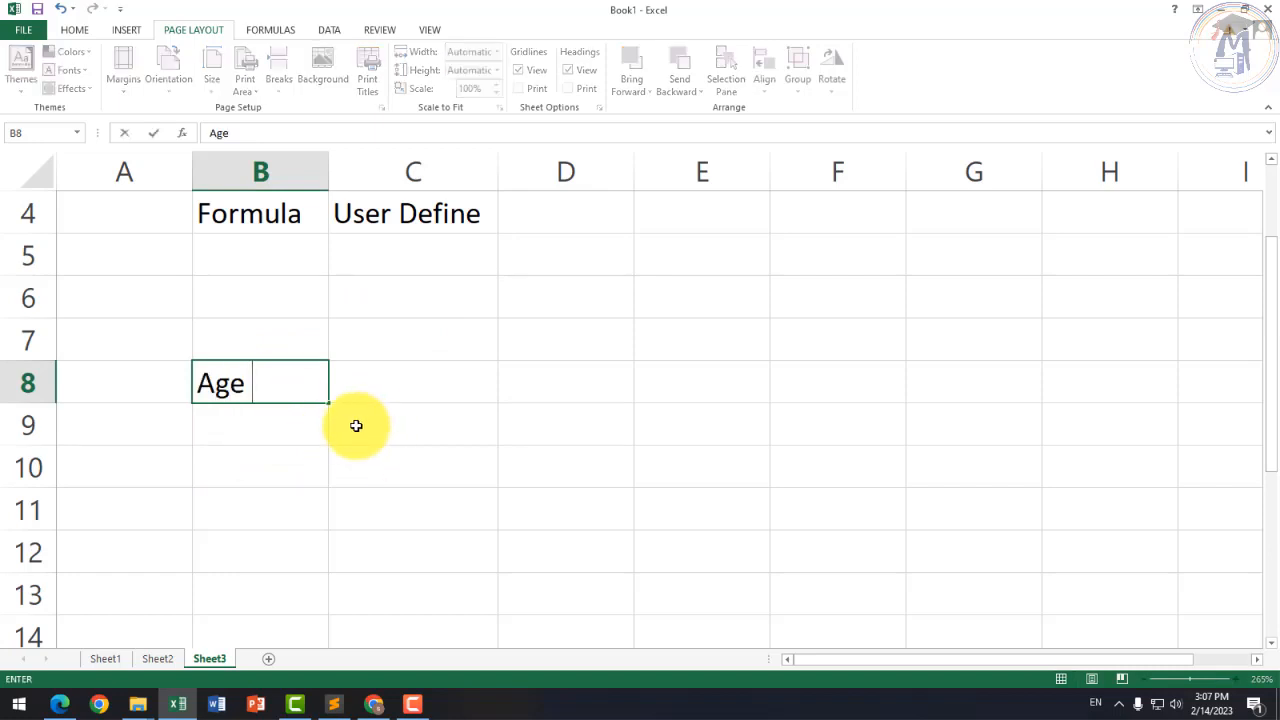
pyautogui.press('Tab')
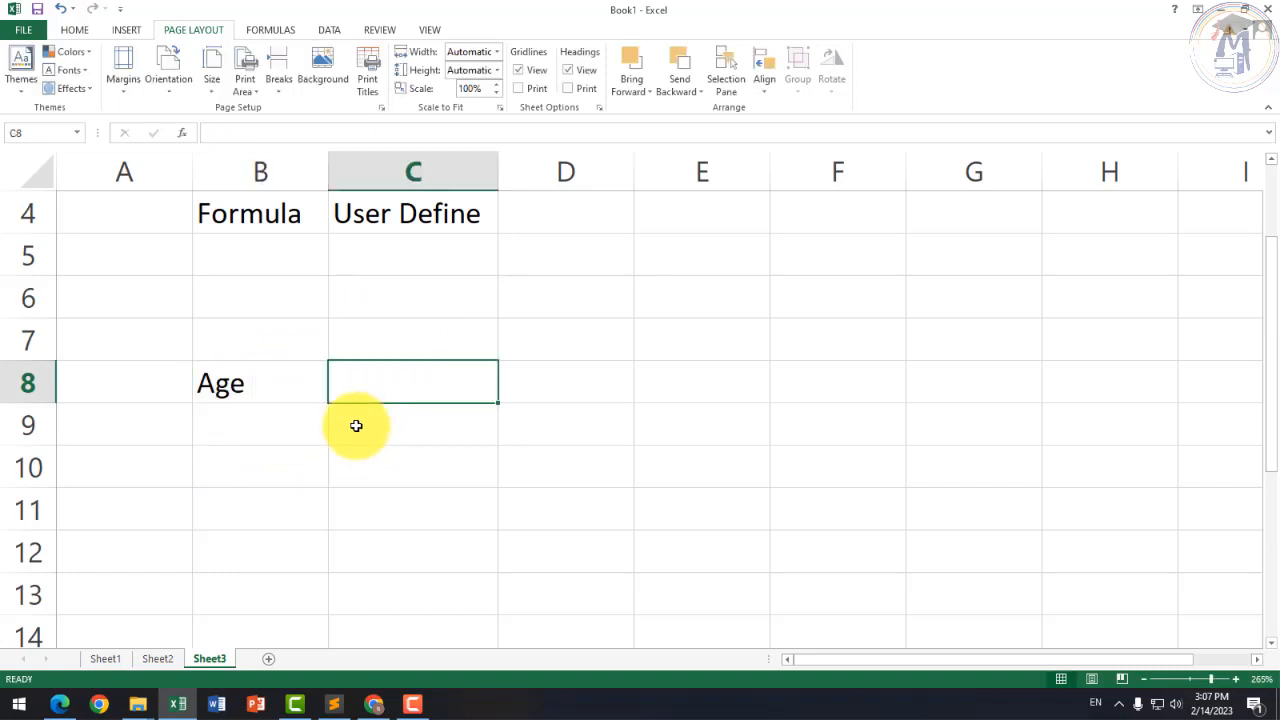
pyautogui.write('18')
pyautogui.hotkey('ctrl', 'Return')
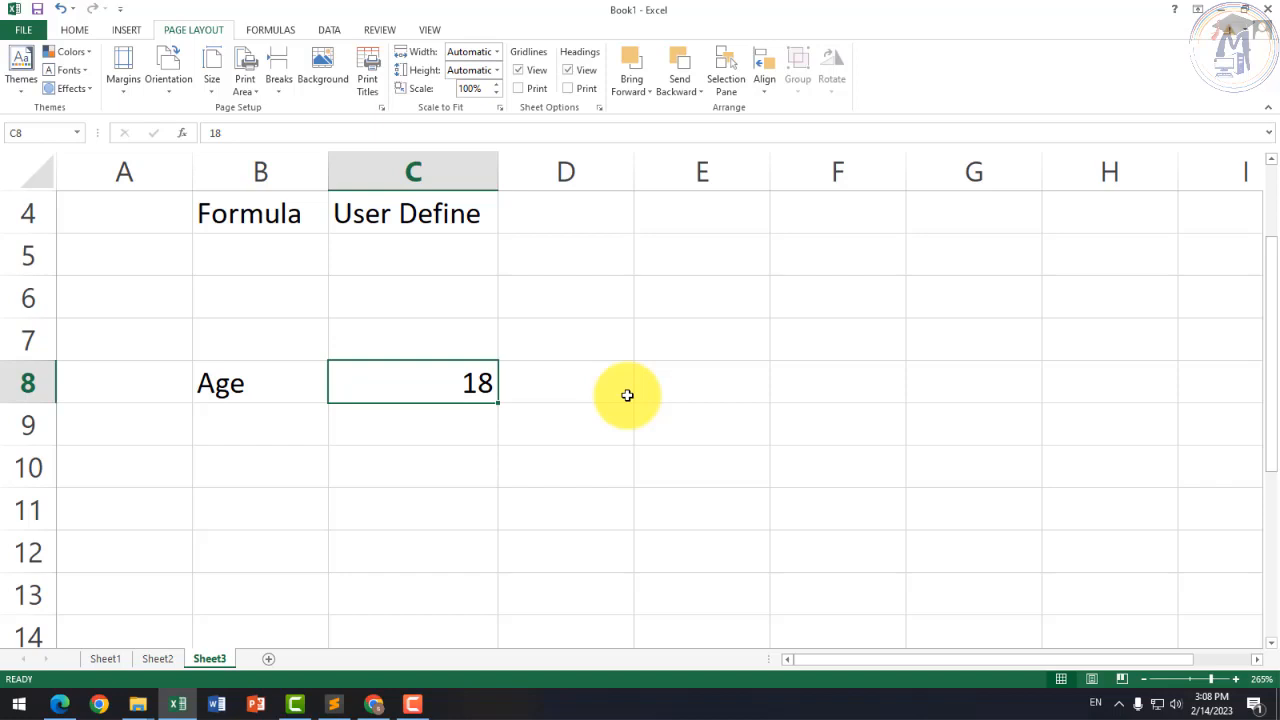
pyautogui.click(627, 395)
pyautogui.press('Left')
pyautogui.click(627, 395)
# Step: Begin the formula =if(c8> in D8
pyautogui.write('=')
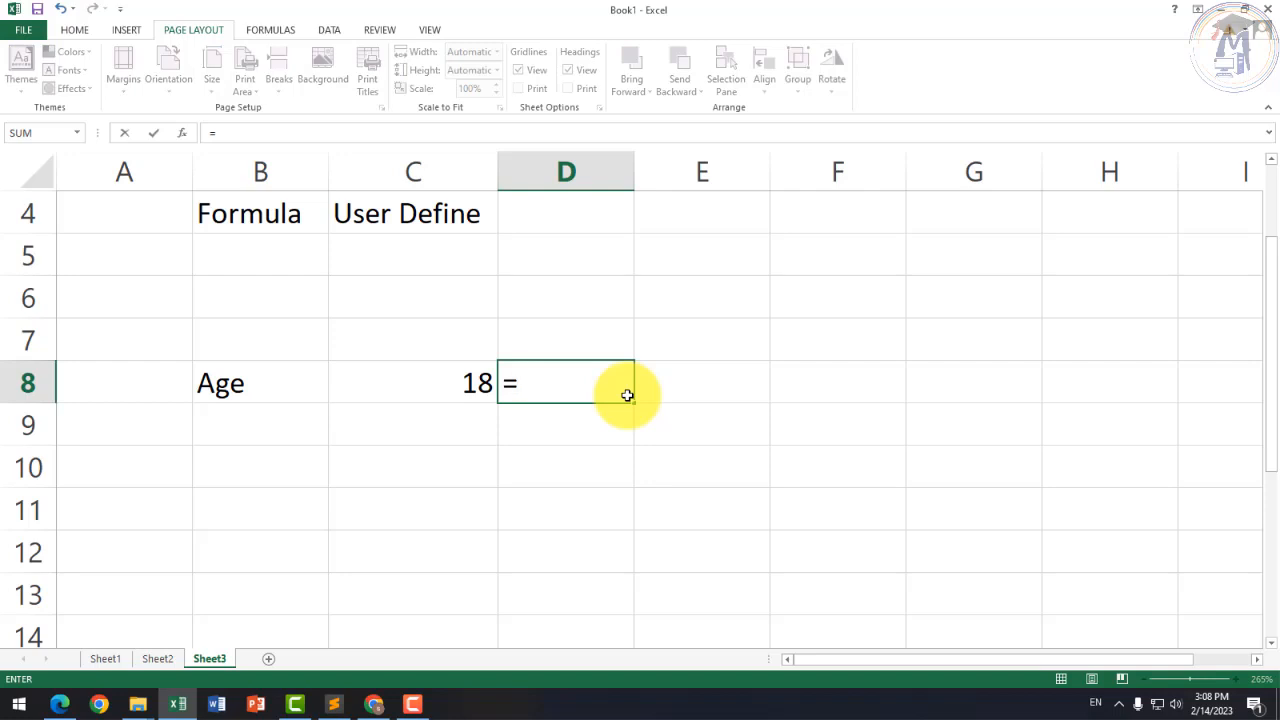
pyautogui.write('if')
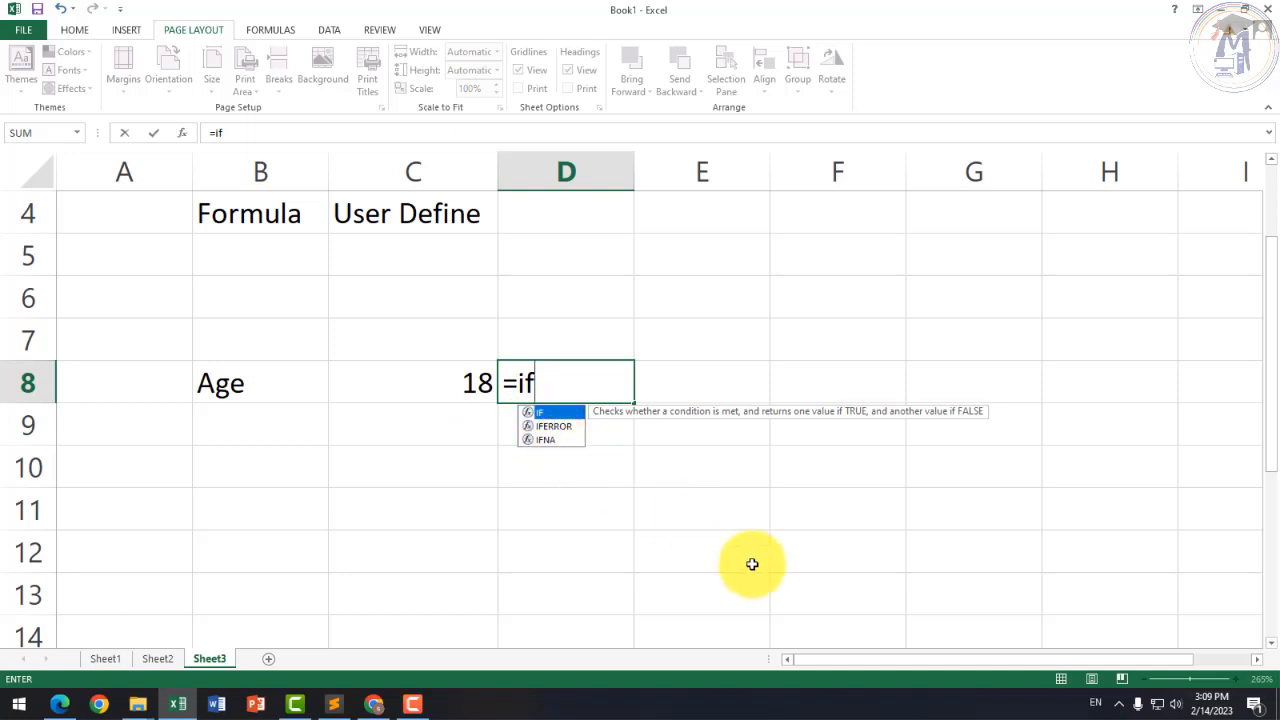
pyautogui.write('(')
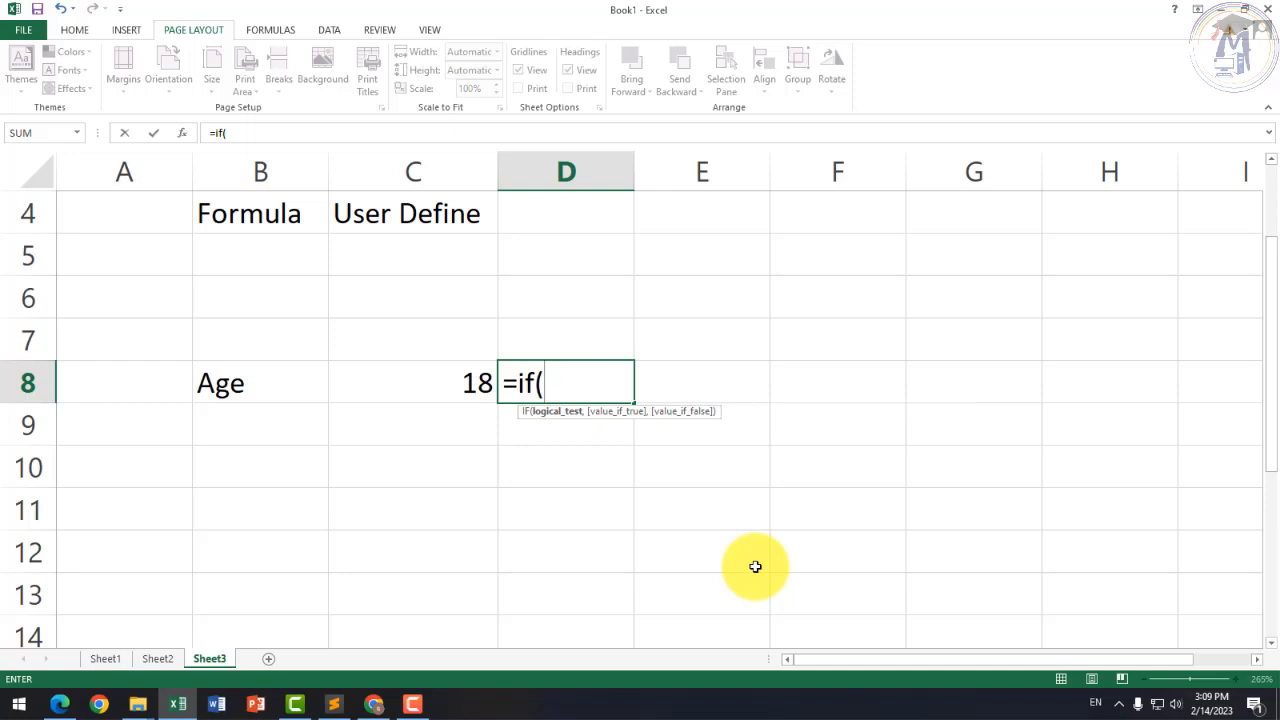
pyautogui.write('c8')
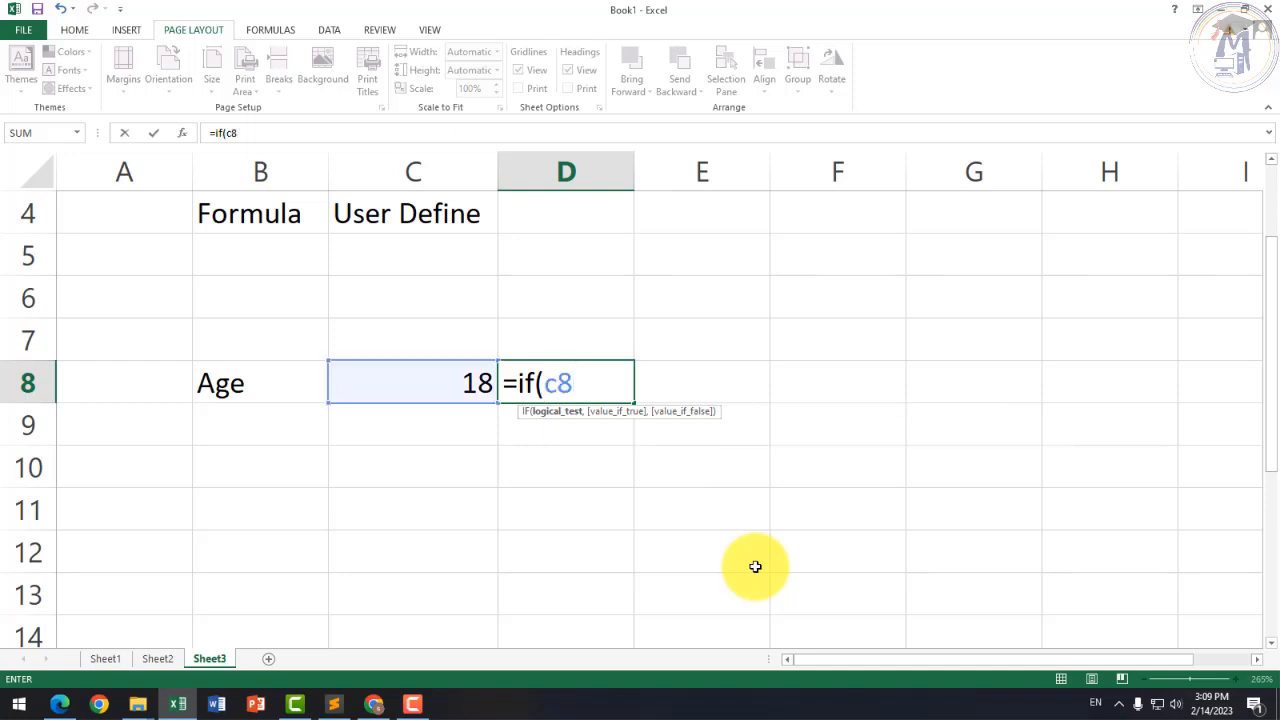
pyautogui.write('>')
# Step: Revise the D8 condition through >18 and <18 until it reads =if(c8>=18
pyautogui.write('18')
pyautogui.press('BackSpace')
pyautogui.press('BackSpace')
pyautogui.press('BackSpace')
pyautogui.write('<18')
pyautogui.press('BackSpace')
pyautogui.press('BackSpace')
pyautogui.press('BackSpace')
pyautogui.write('>')
pyautogui.write('=18')
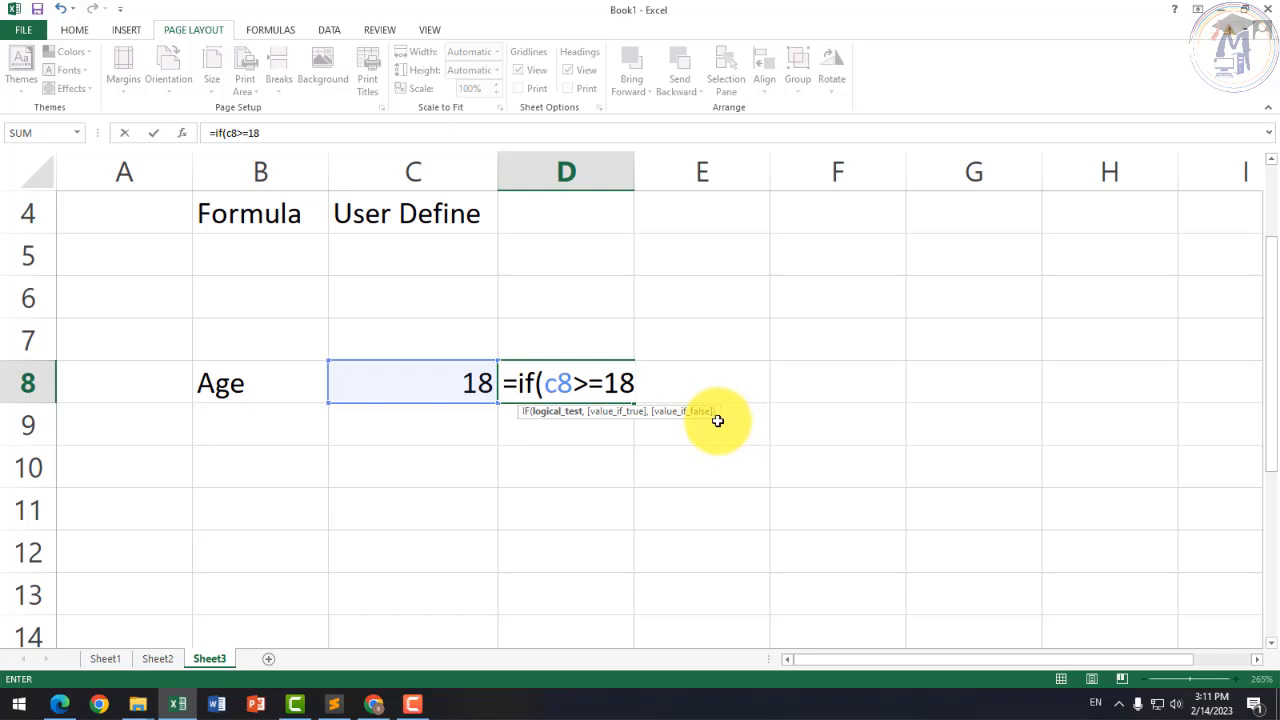
# Step: Add the results "Badhai Ho" and "Abhi Aap Bacche ho" to the D8 IF formula
pyautogui.write(',')
pyautogui.write('"')
pyautogui.write('"')
pyautogui.press('BackSpace')
pyautogui.press('BackSpace')
pyautogui.write('"Badhai Ho')
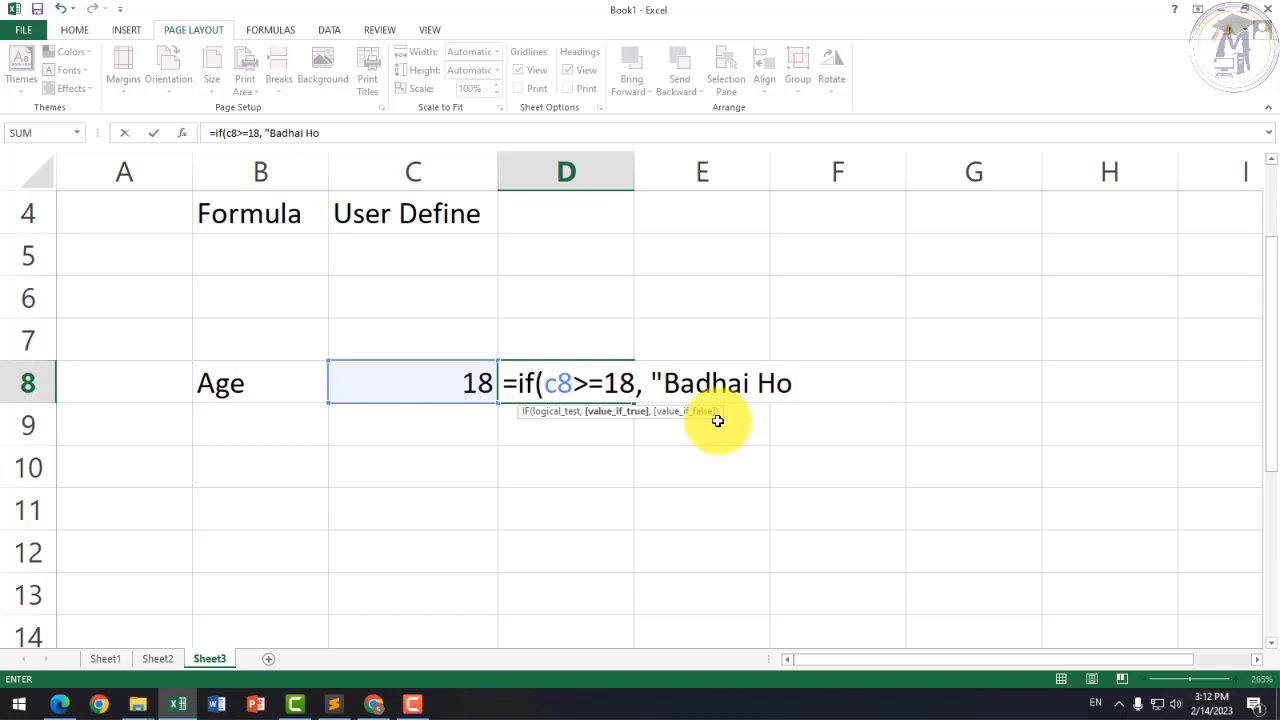
pyautogui.write('", "')
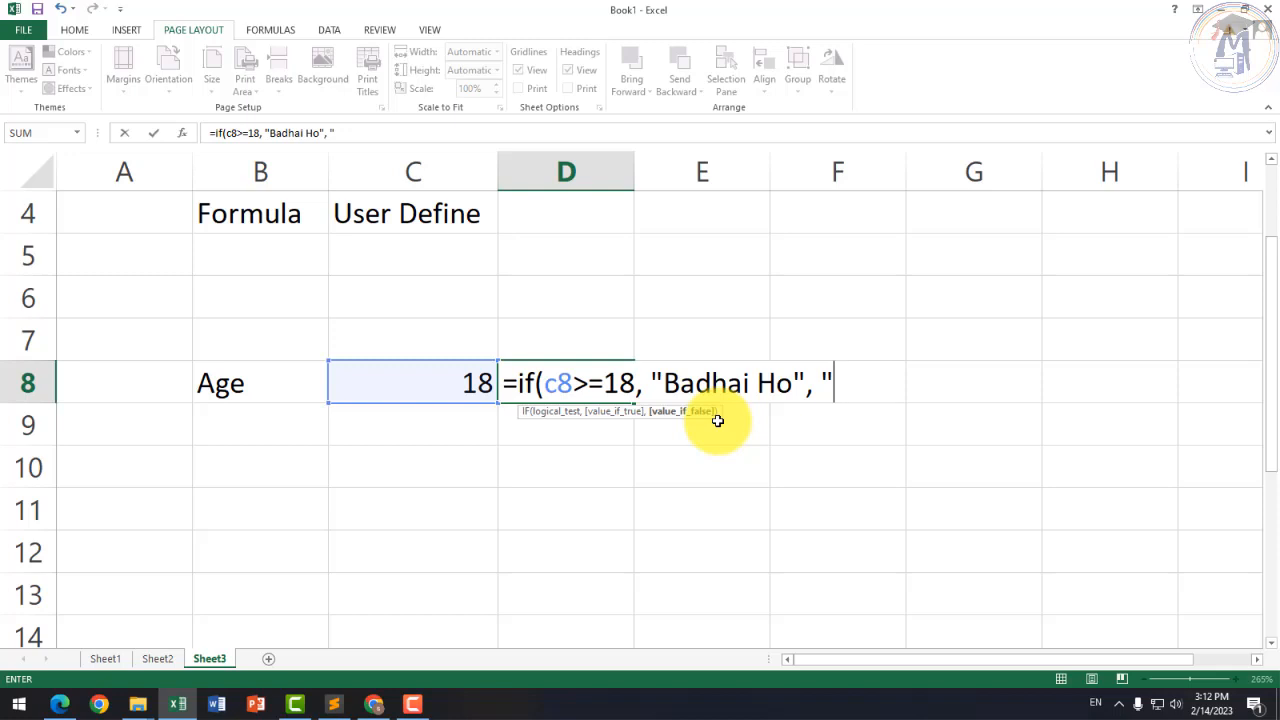
pyautogui.write('Abhi Aap Bach')
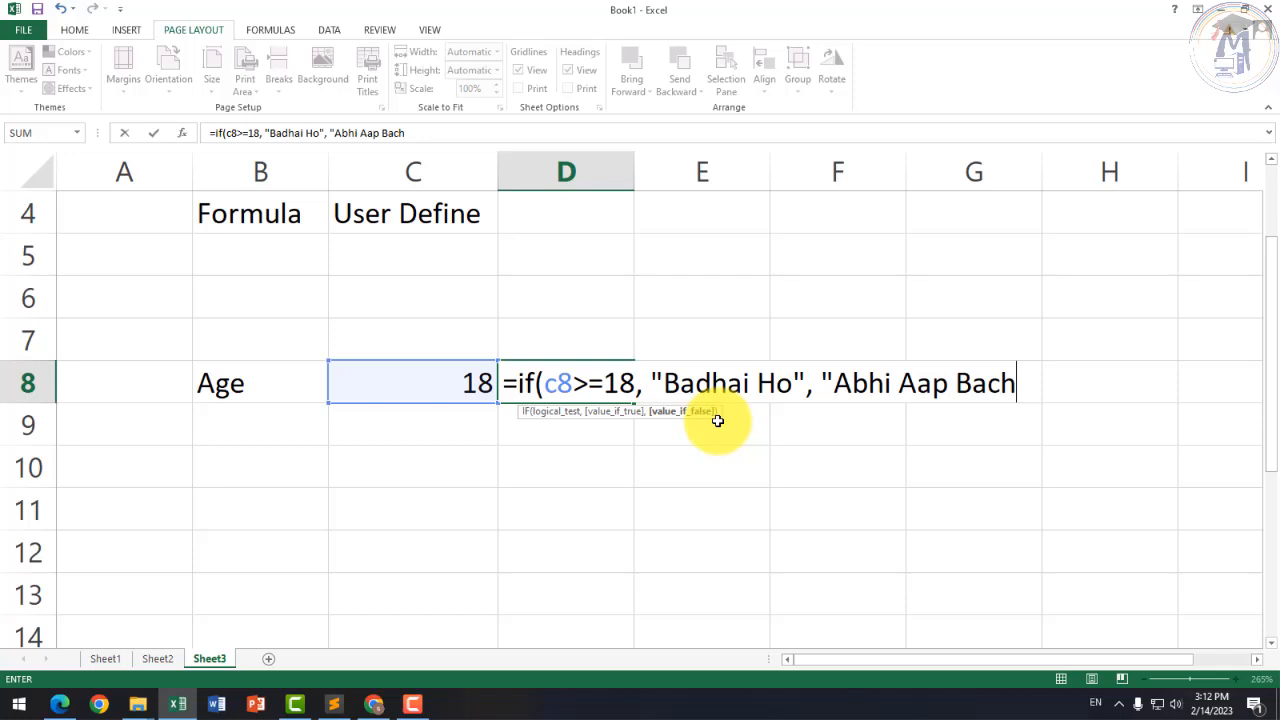
pyautogui.press('BackSpace')
pyautogui.write('che ho"')
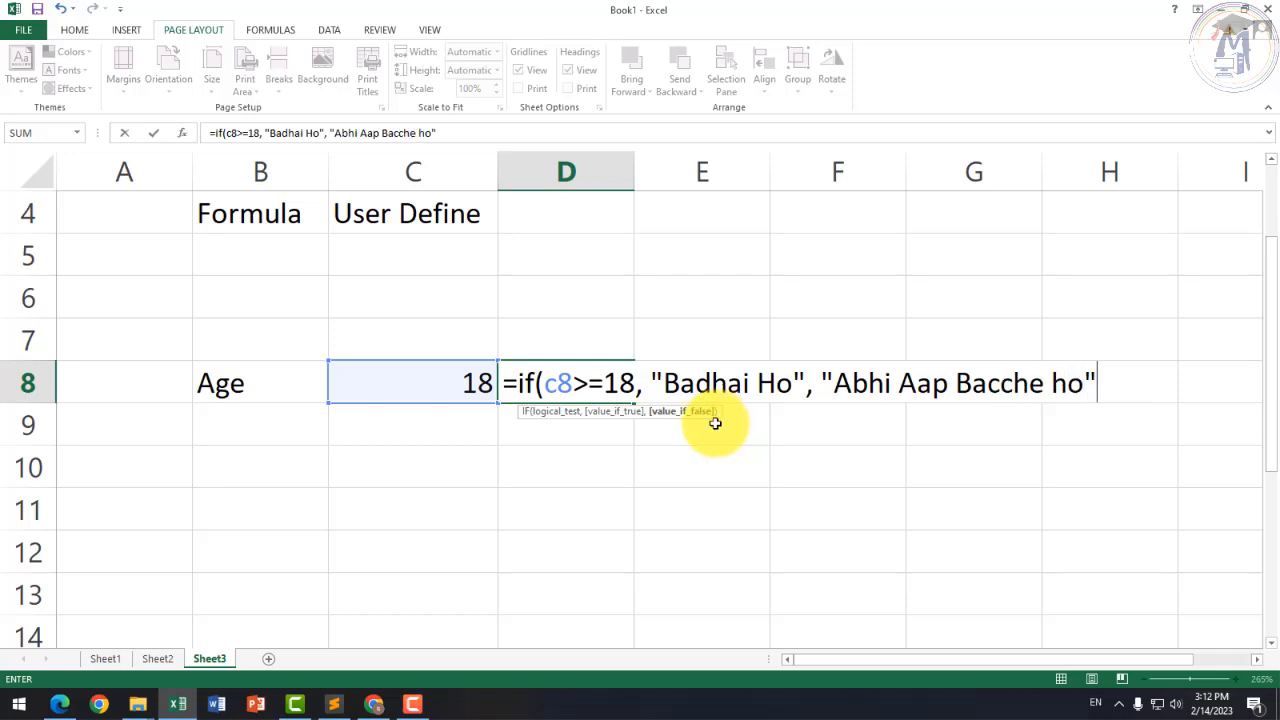
pyautogui.write(')')
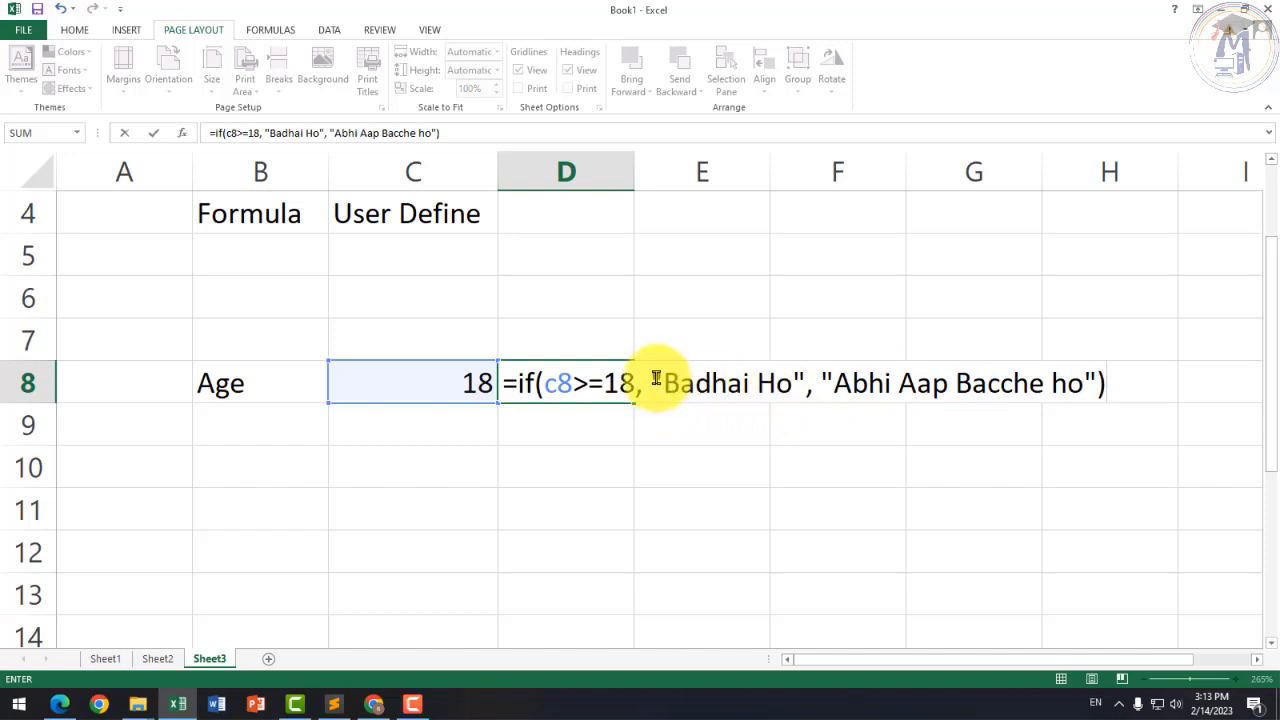
# Step: Review and commit the IF formula so D8 displays Badhai Ho, then select C8
pyautogui.moveTo(650, 375); pyautogui.dragTo(783, 377)
pyautogui.click(793, 380)
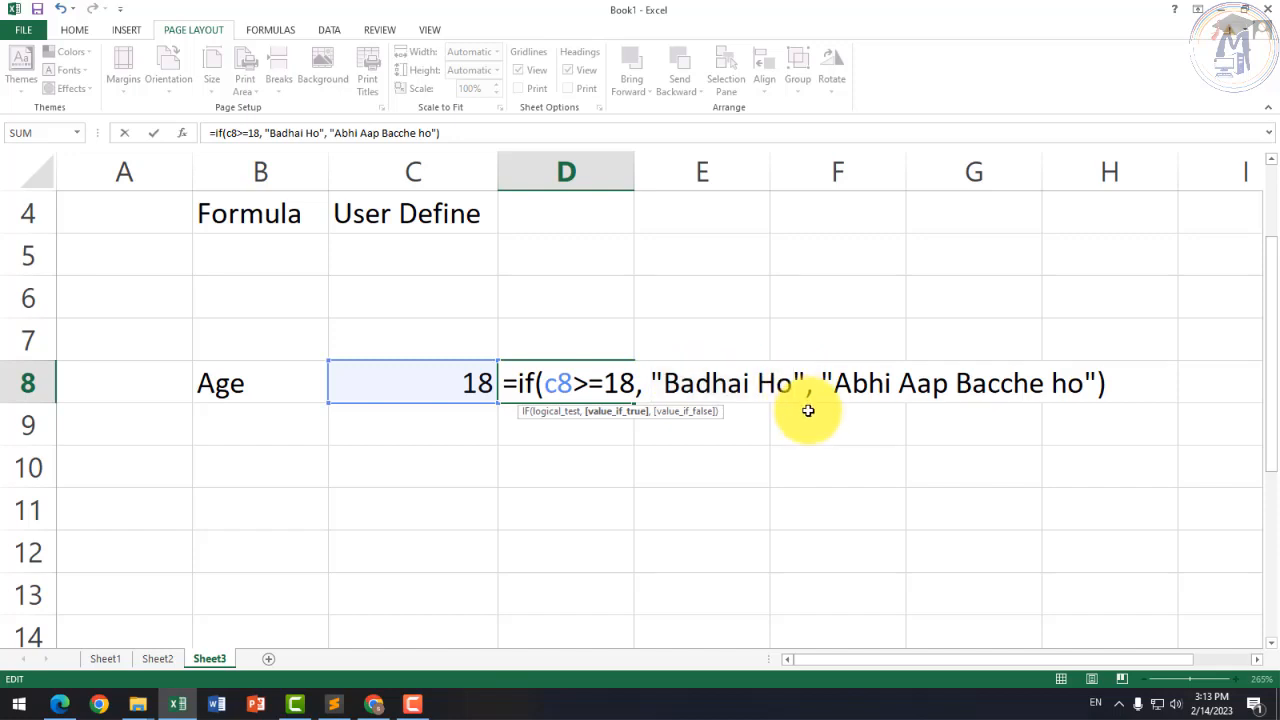
pyautogui.press('Return')
pyautogui.click(476, 392)
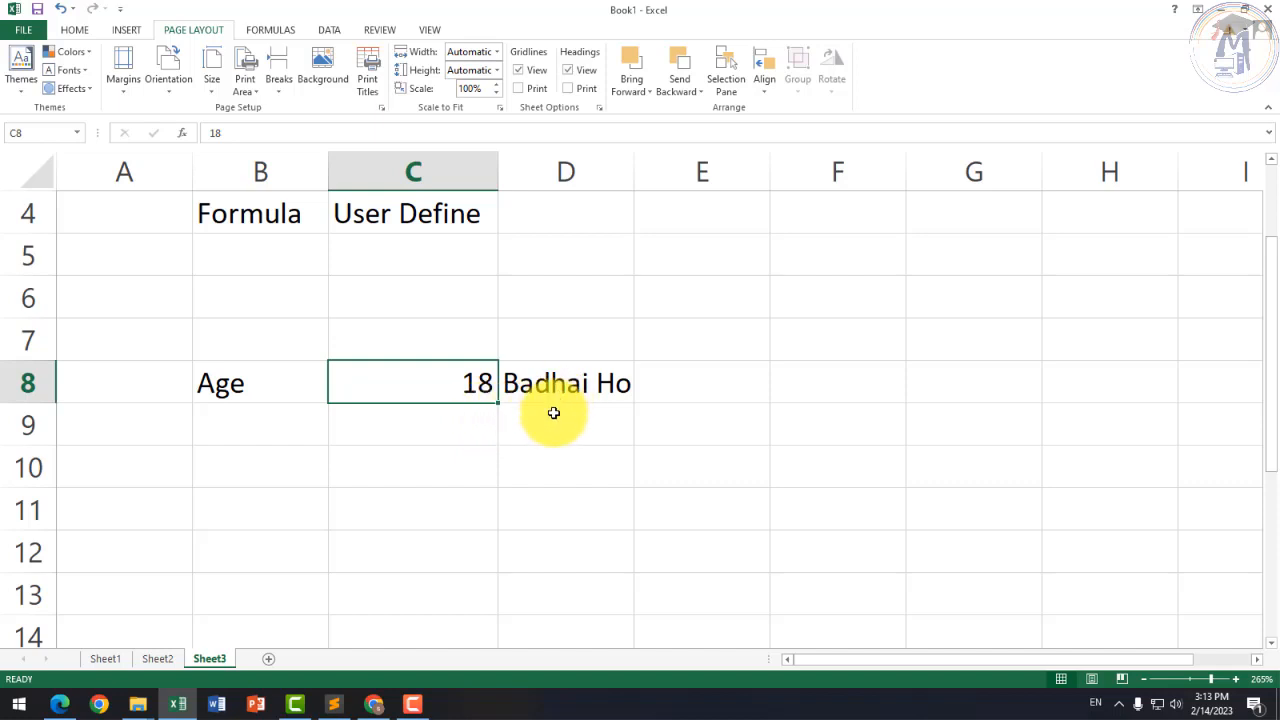
# Step: Enter 500 as the age in C8, then replace it with 17
pyautogui.write('500')
pyautogui.press('Return')
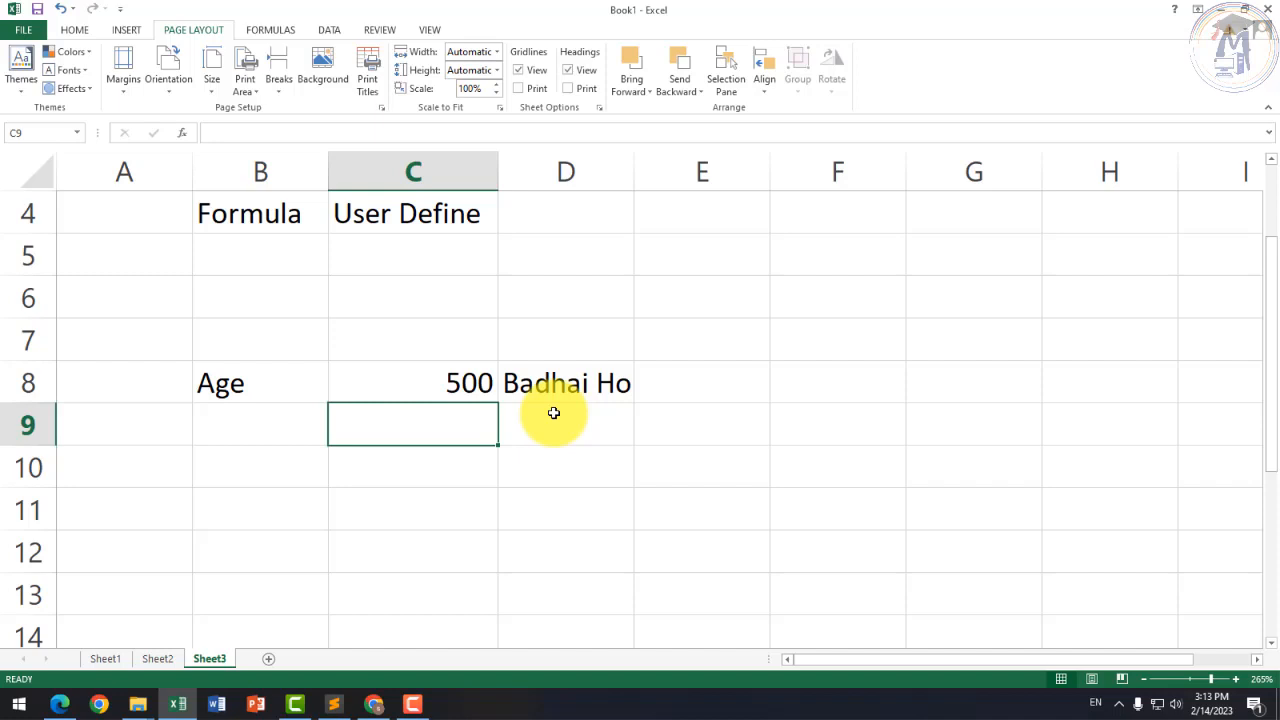
pyautogui.press('Up')
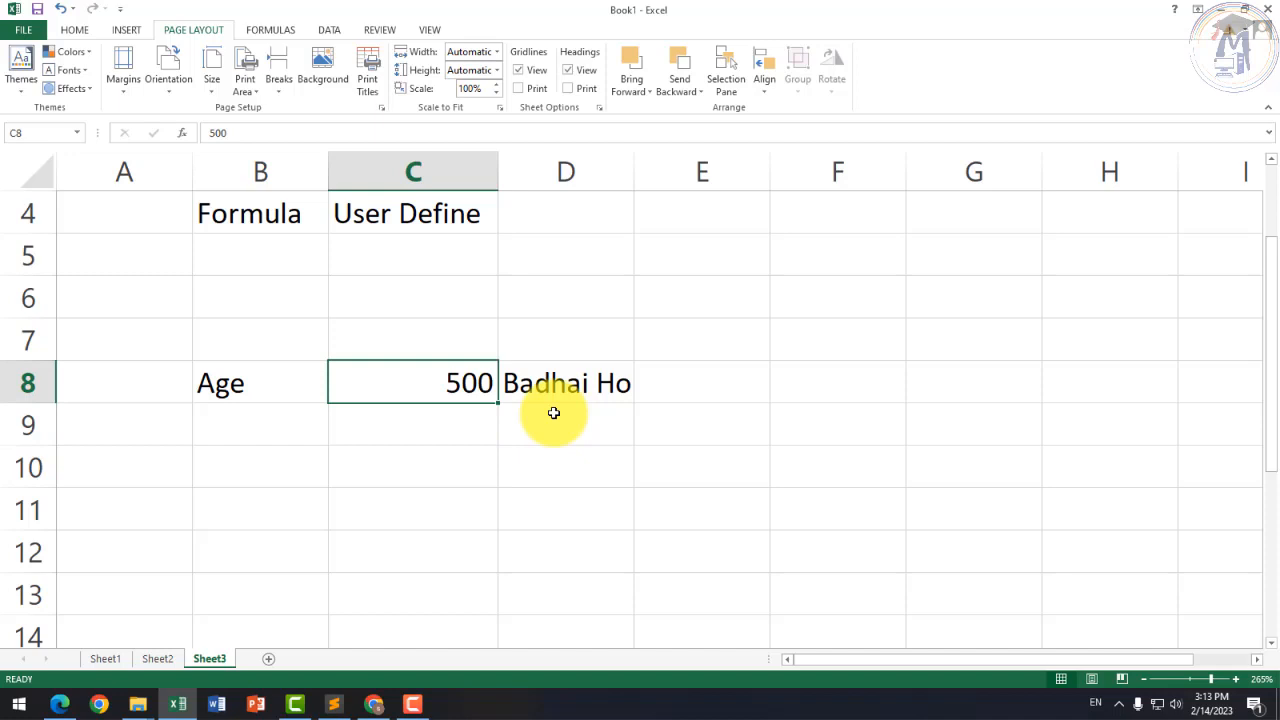
pyautogui.write('1')
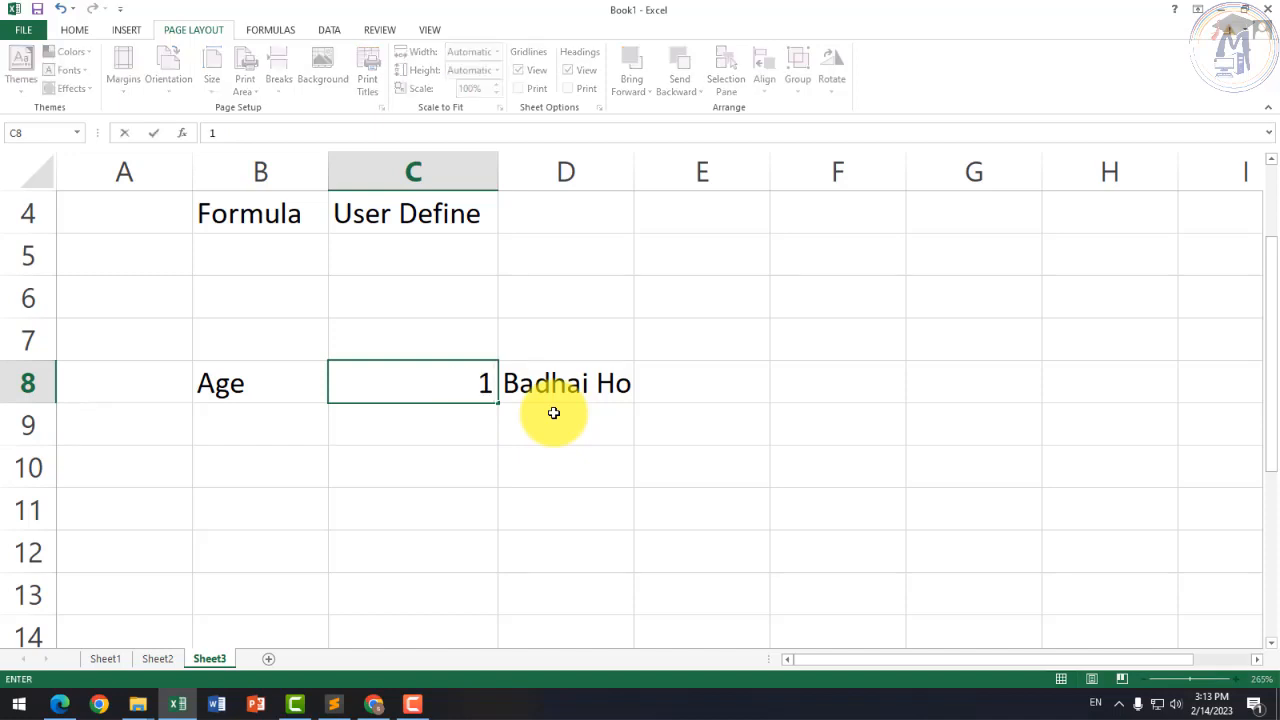
pyautogui.write('7')
pyautogui.press('Return')
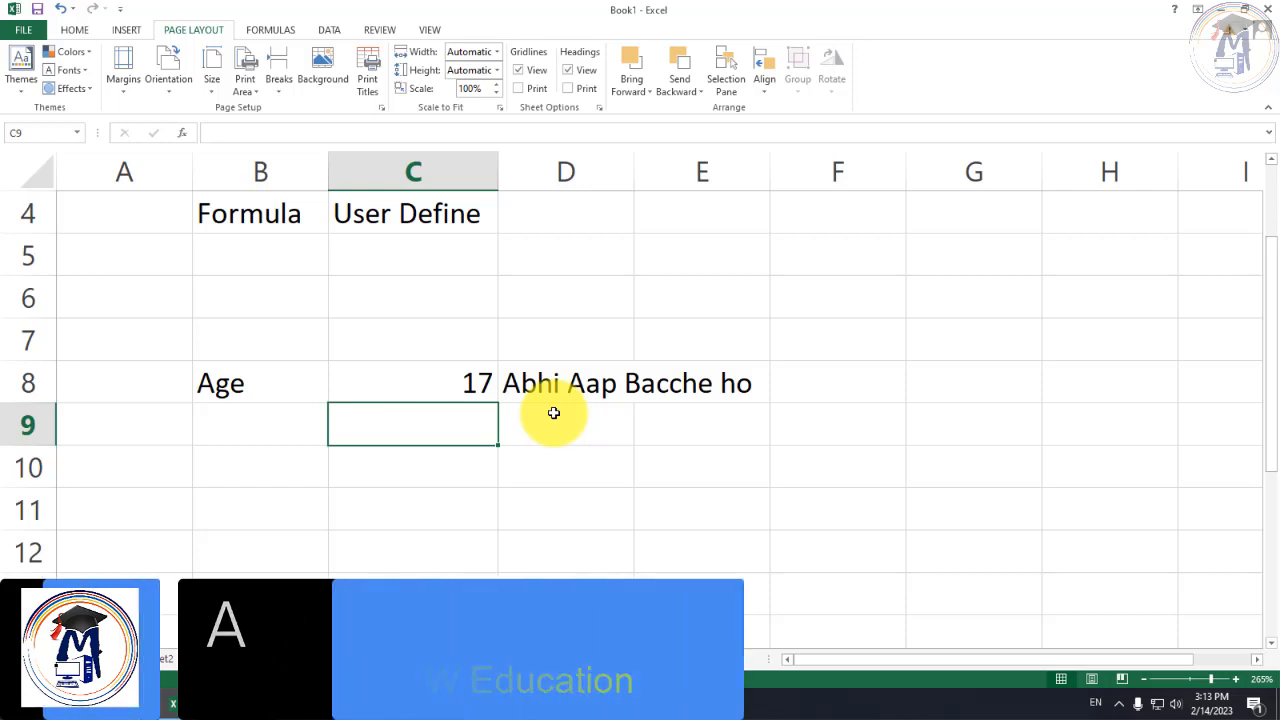
# Step: Inspect D8's IF formula, now returning 'Abhi Aap Bacche ho' for age 17
pyautogui.click(468, 382)
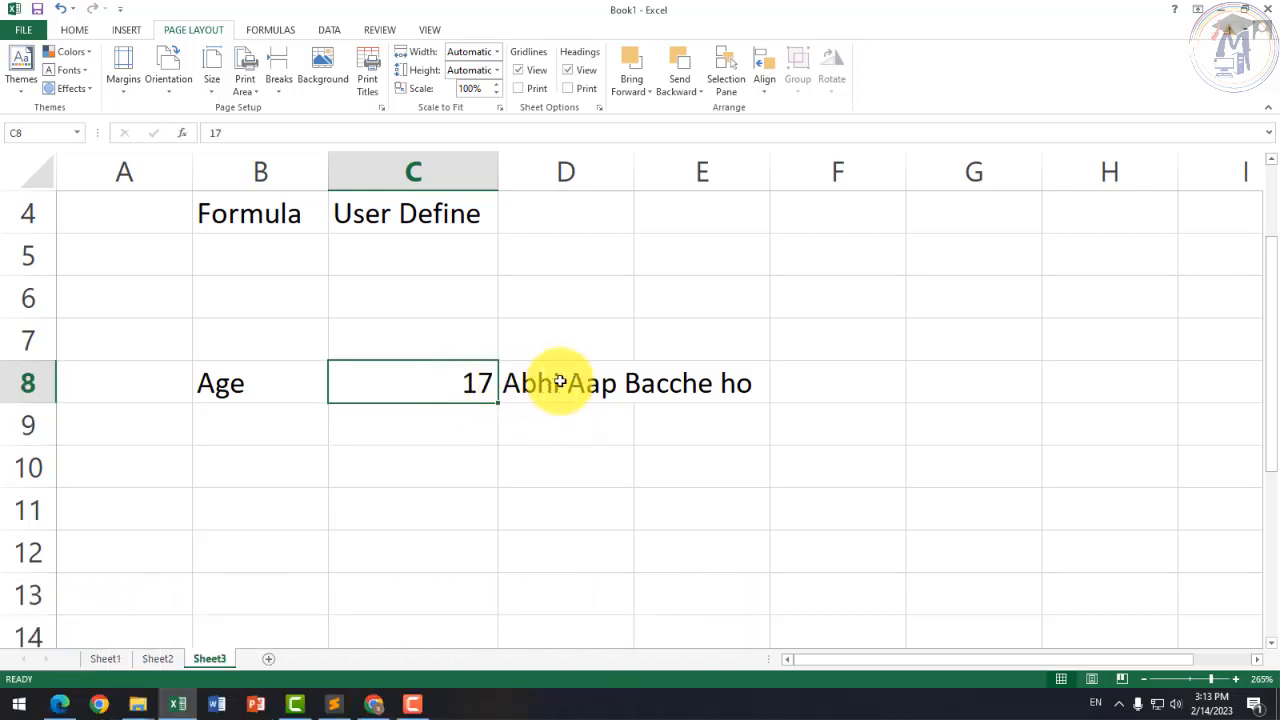
pyautogui.click(540, 382)
pyautogui.click(460, 388)
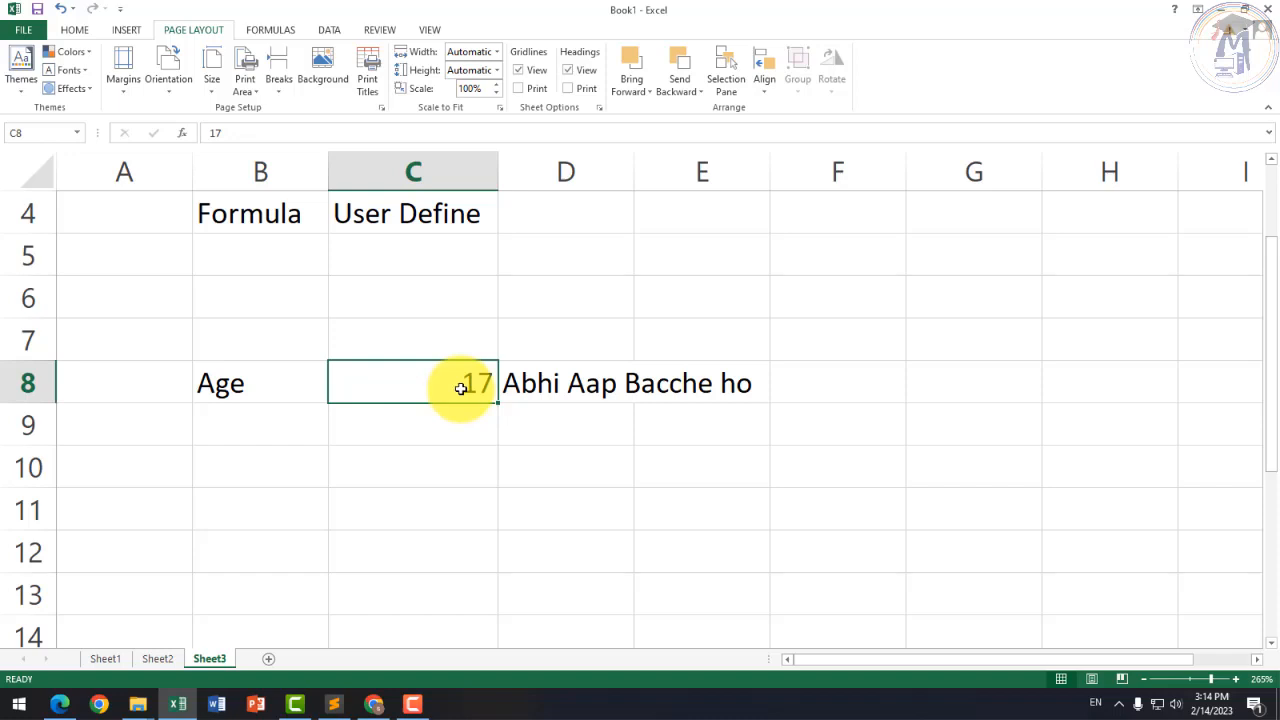
pyautogui.click(545, 382)
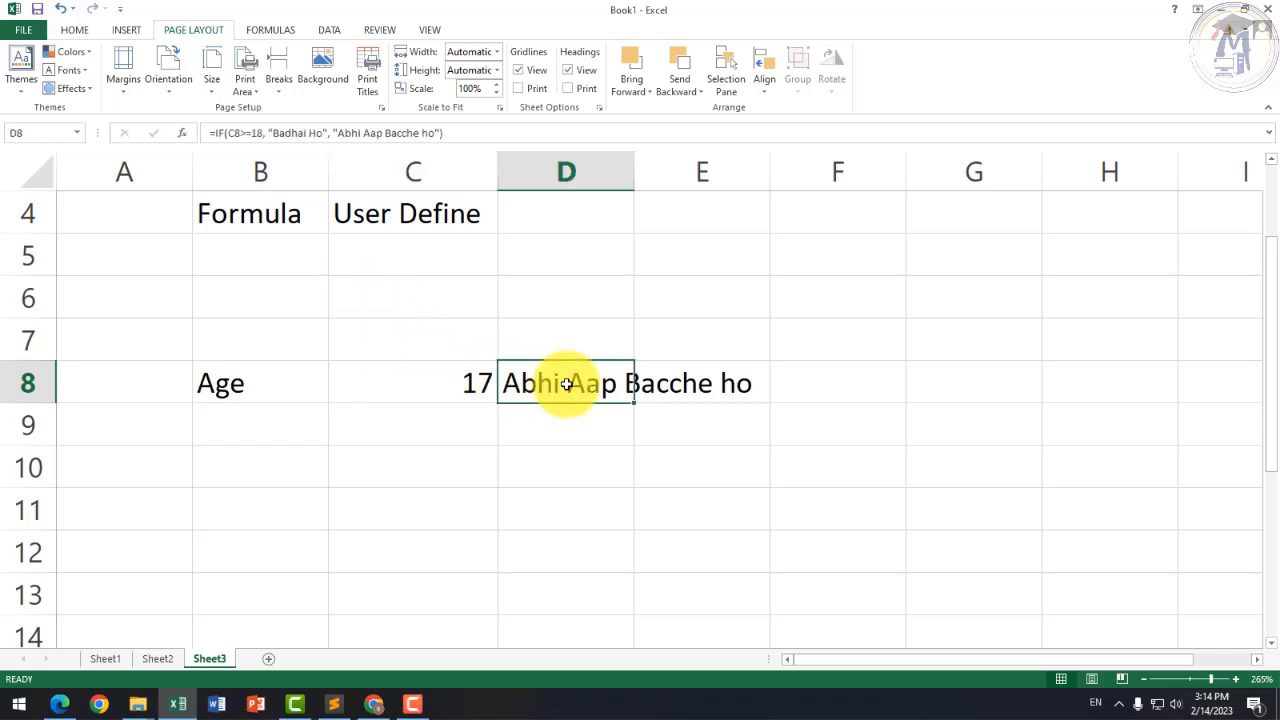
pyautogui.click(563, 416)
pyautogui.click(475, 428)
pyautogui.click(408, 340)
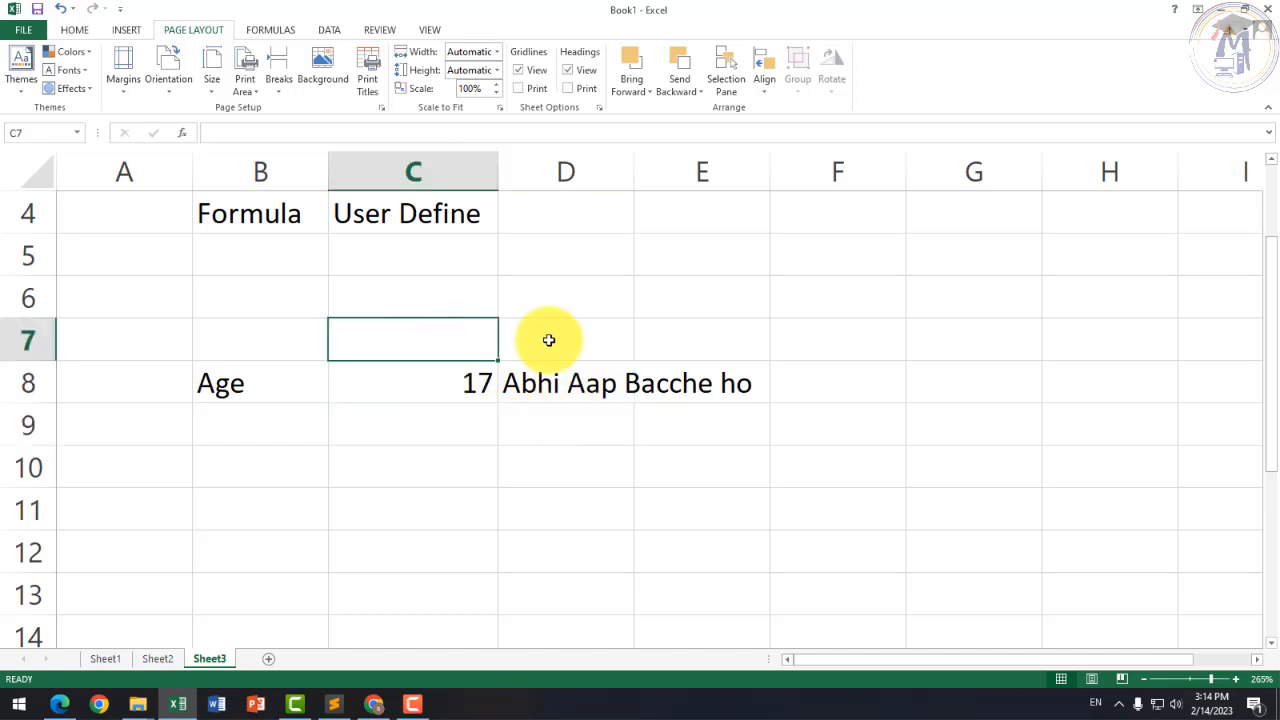
pyautogui.click(572, 416)
pyautogui.click(464, 377)
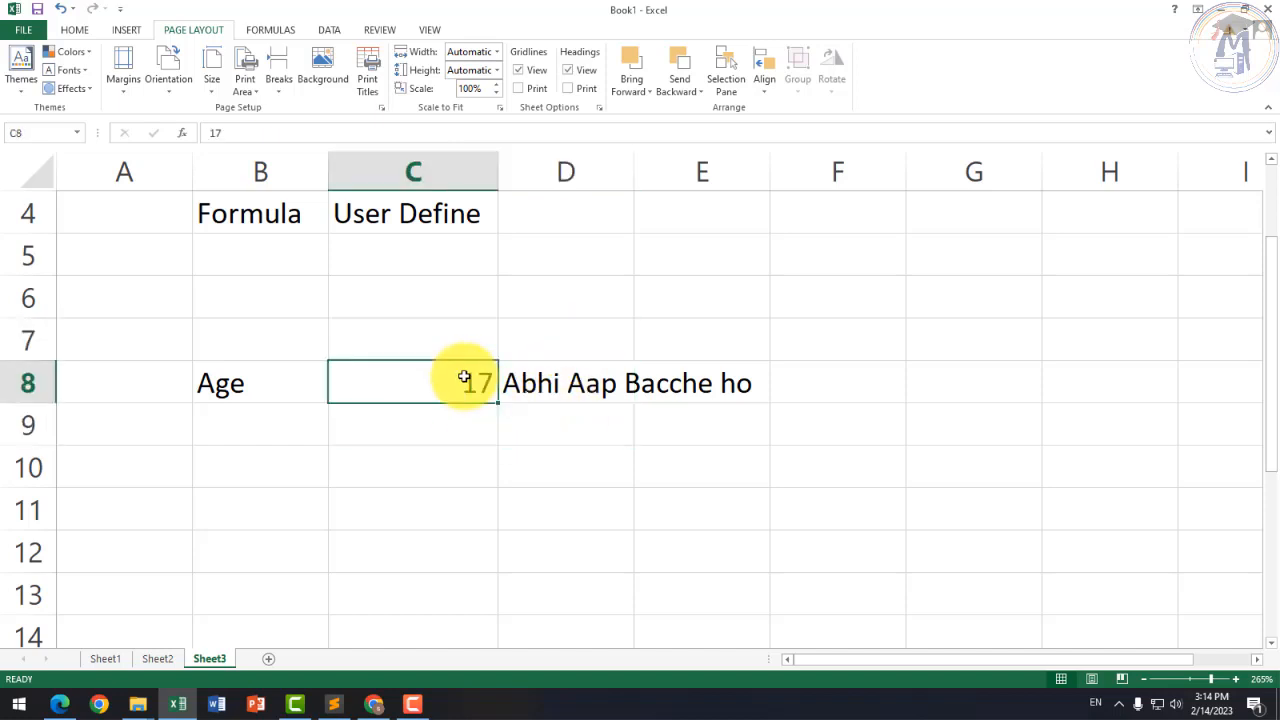
pyautogui.click(558, 375)
pyautogui.doubleClick(556, 377)
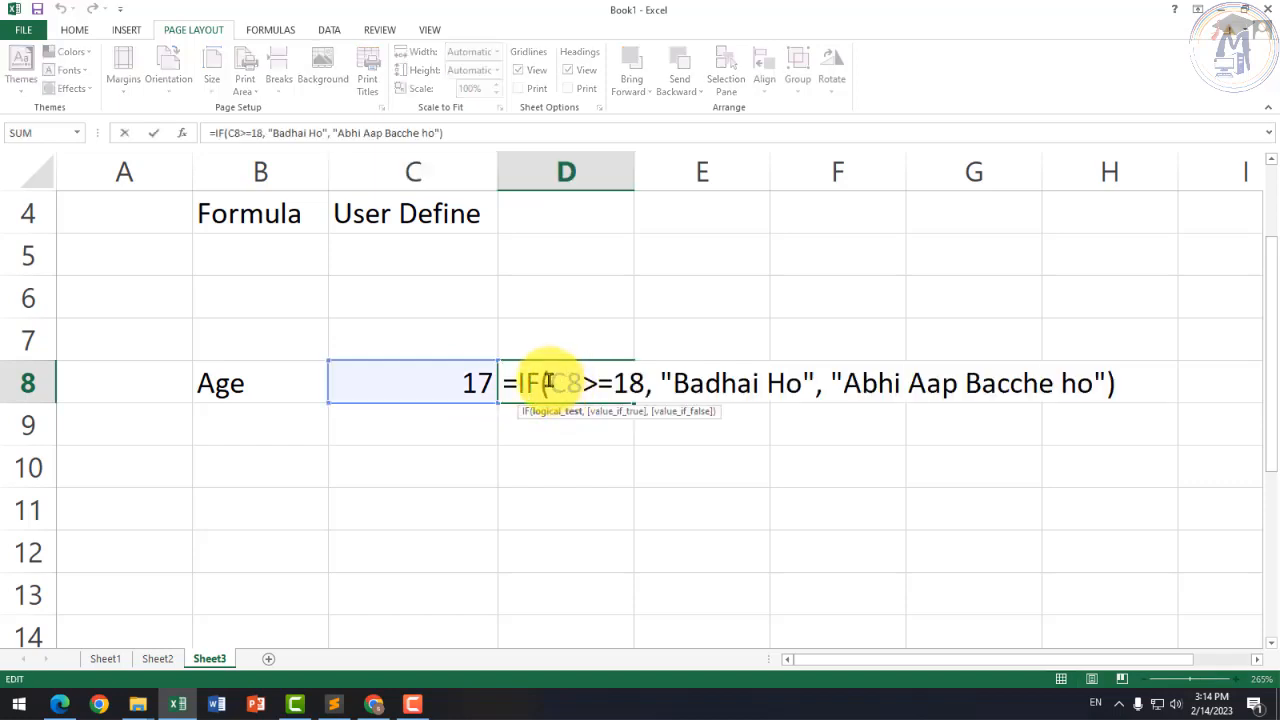